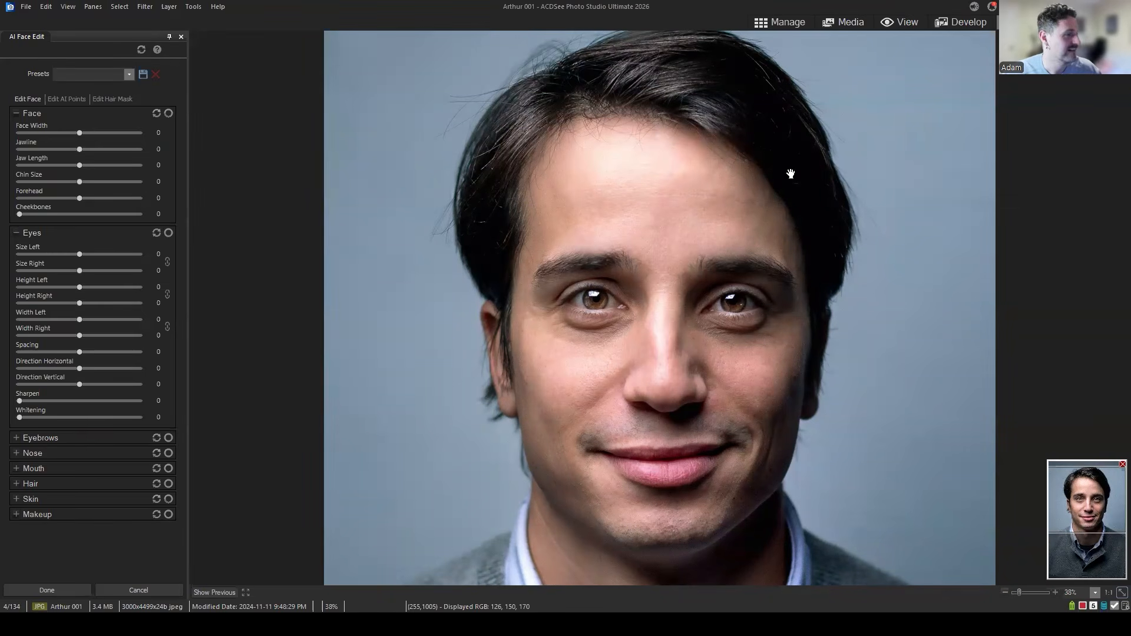
Discard the changes in Face Edit and reopen the Arthur 001 portrait in Edit mode.
click(901, 178)
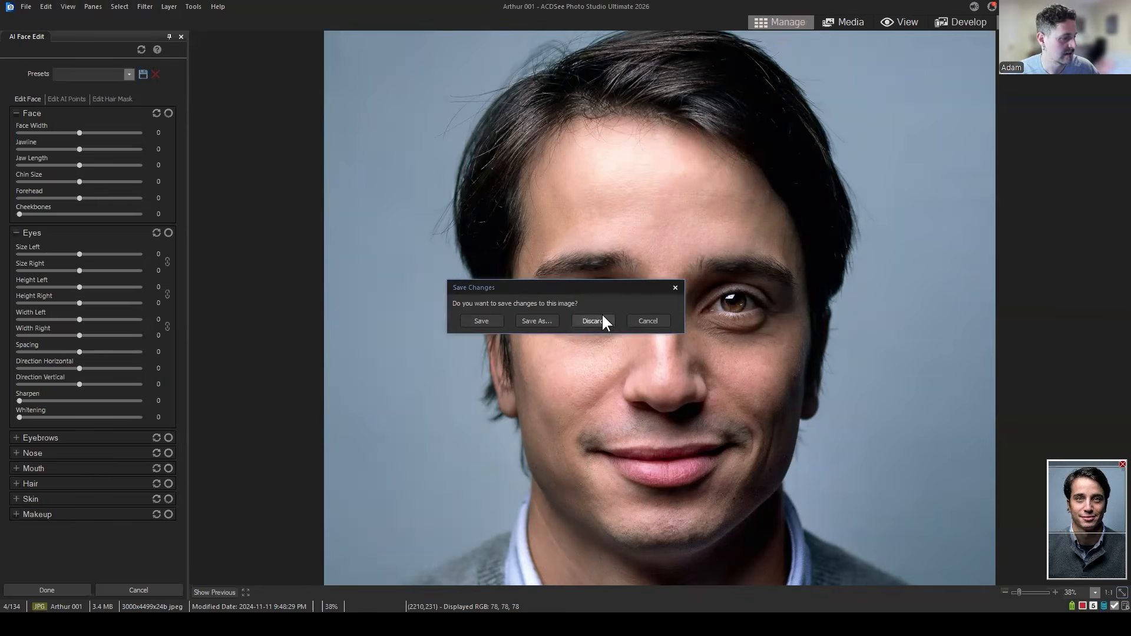
click(600, 317)
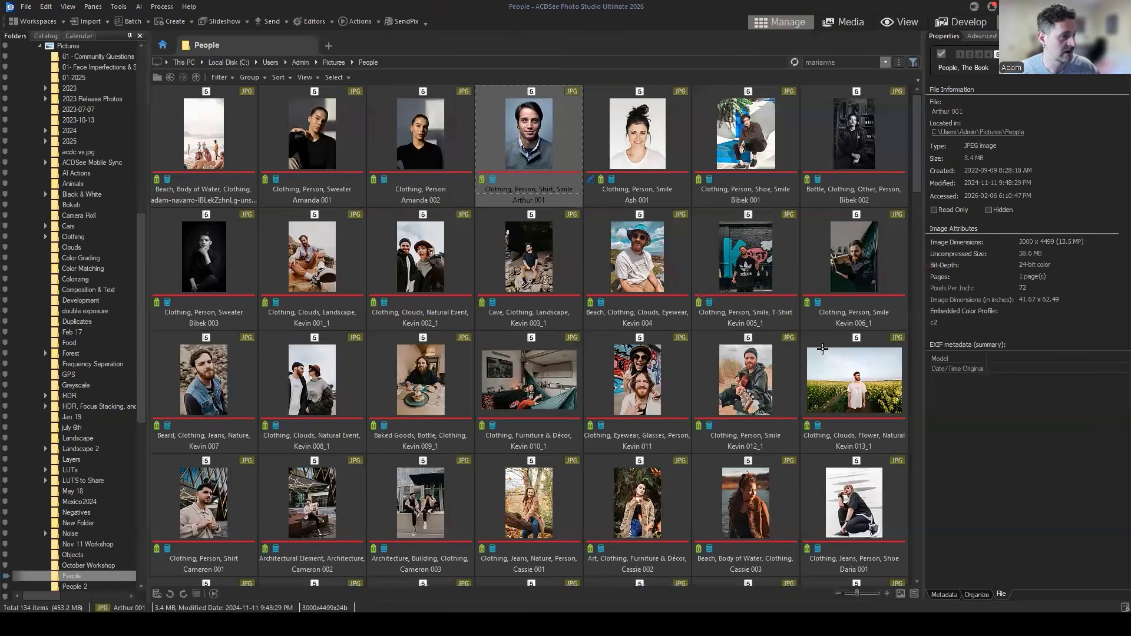
key(ctrl+e)
scroll(660, 154, up, 2)
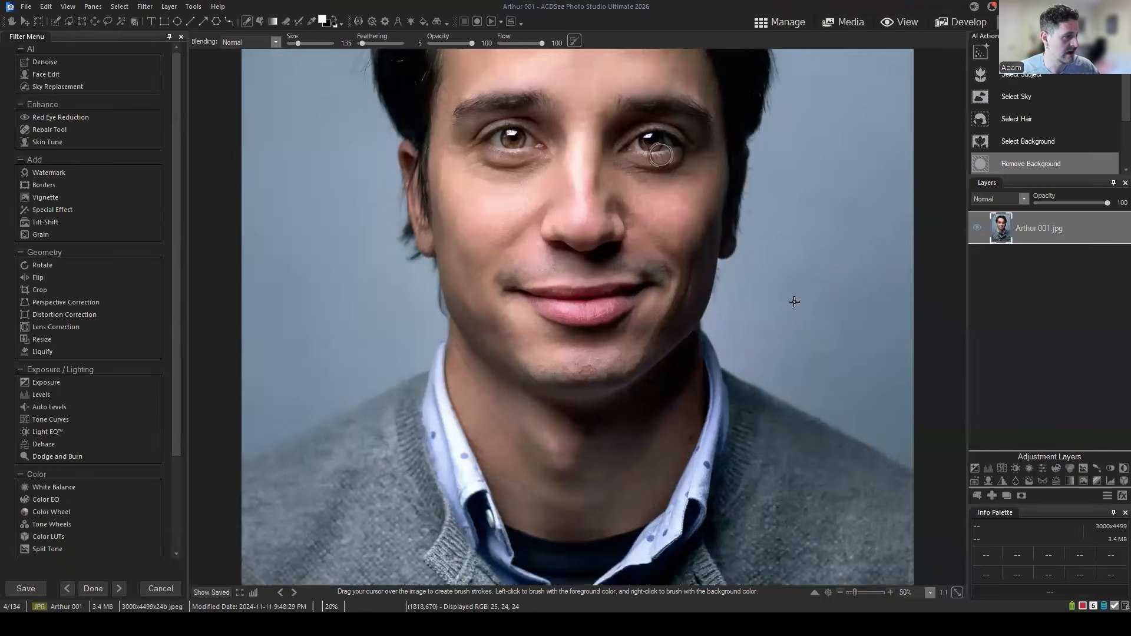
drag(936, 524, 918, 508)
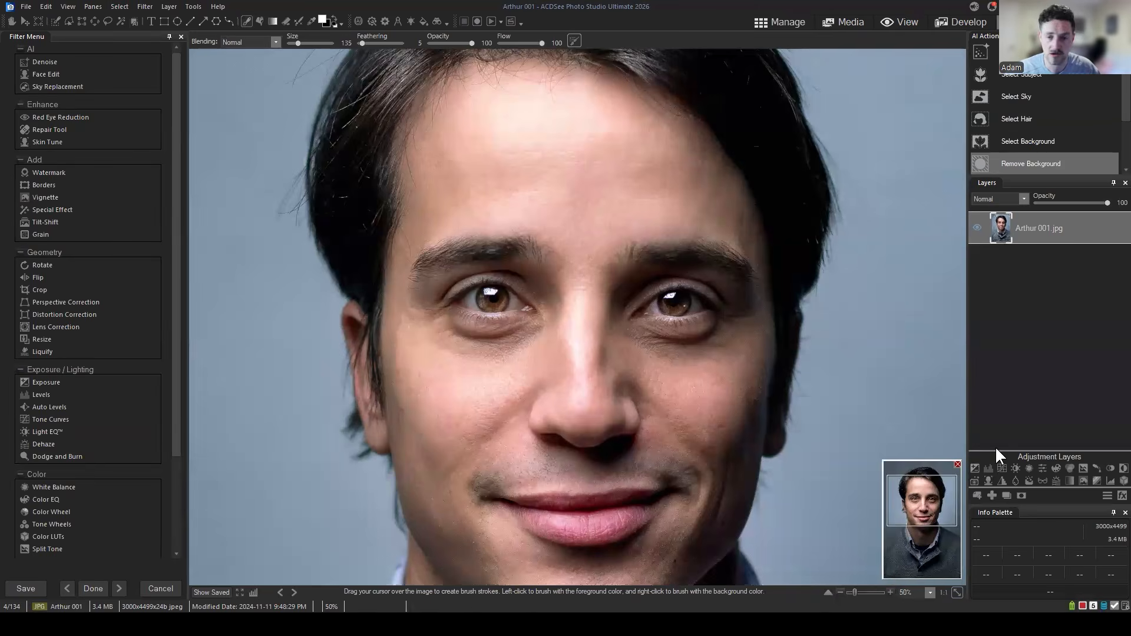
scroll(701, 327, down, 2)
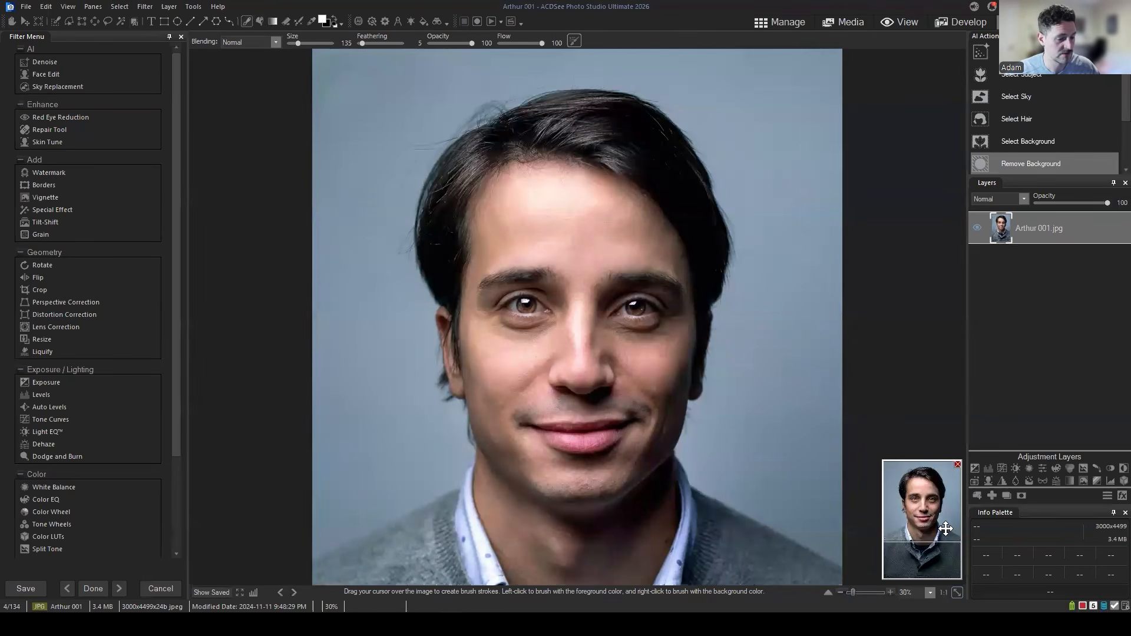
drag(946, 528, 945, 536)
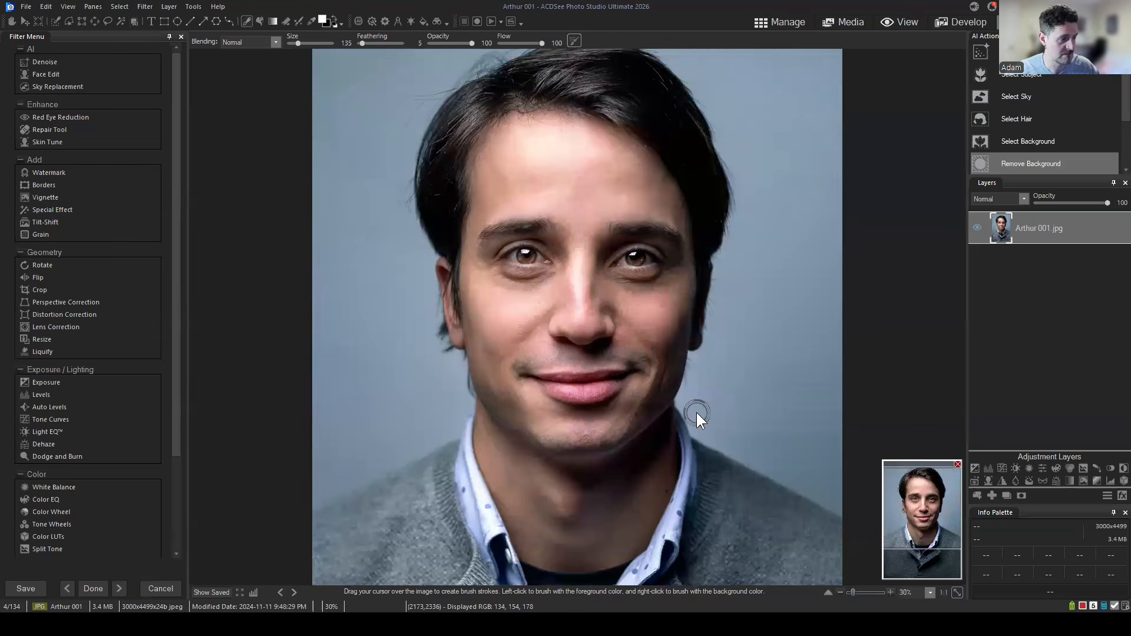
drag(696, 412, 660, 407)
key(ctrl+z)
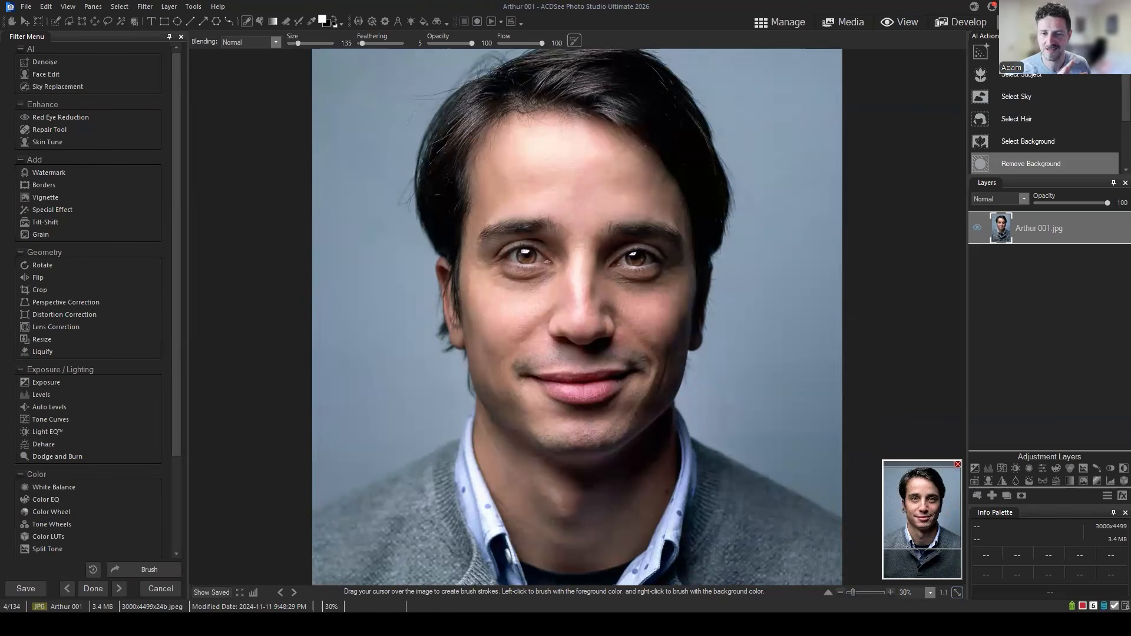
drag(914, 508, 918, 482)
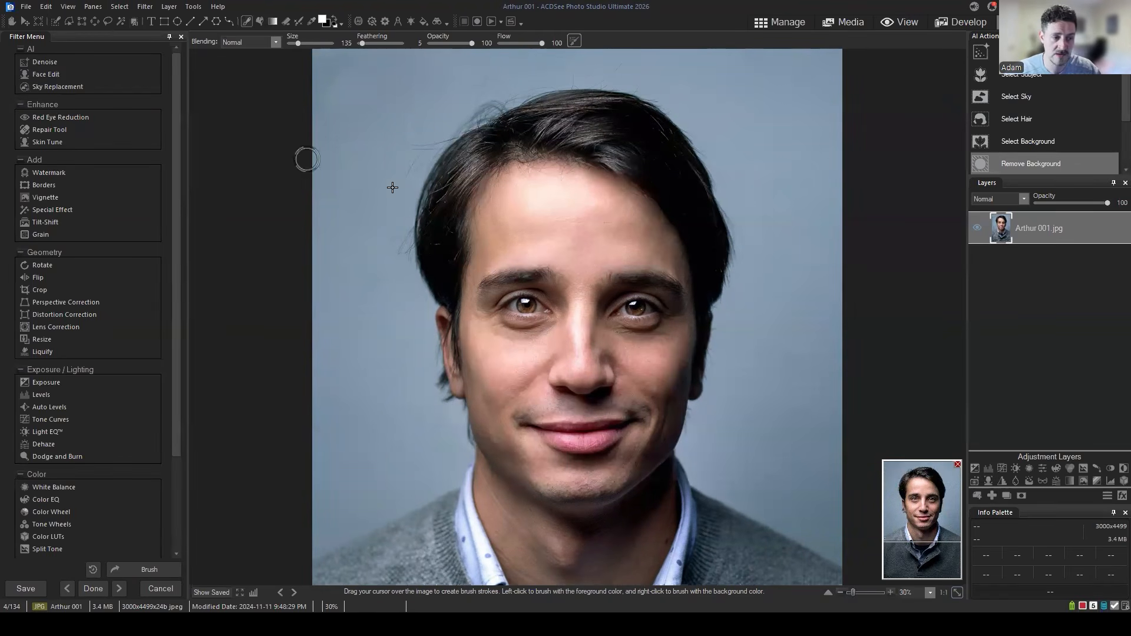
Duplicate the Arthur 001.jpg layer and select the copy.
mouse_move(1029, 232)
mouse_down()
mouse_move(1035, 248)
mouse_move(1037, 233)
mouse_up()
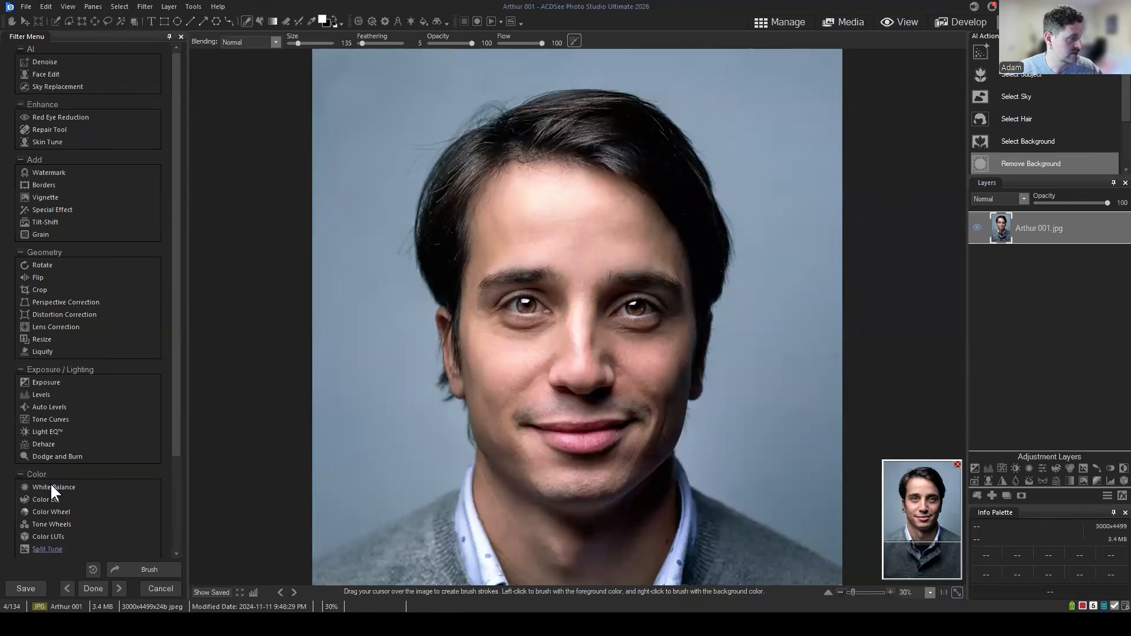
click(1007, 497)
click(1061, 232)
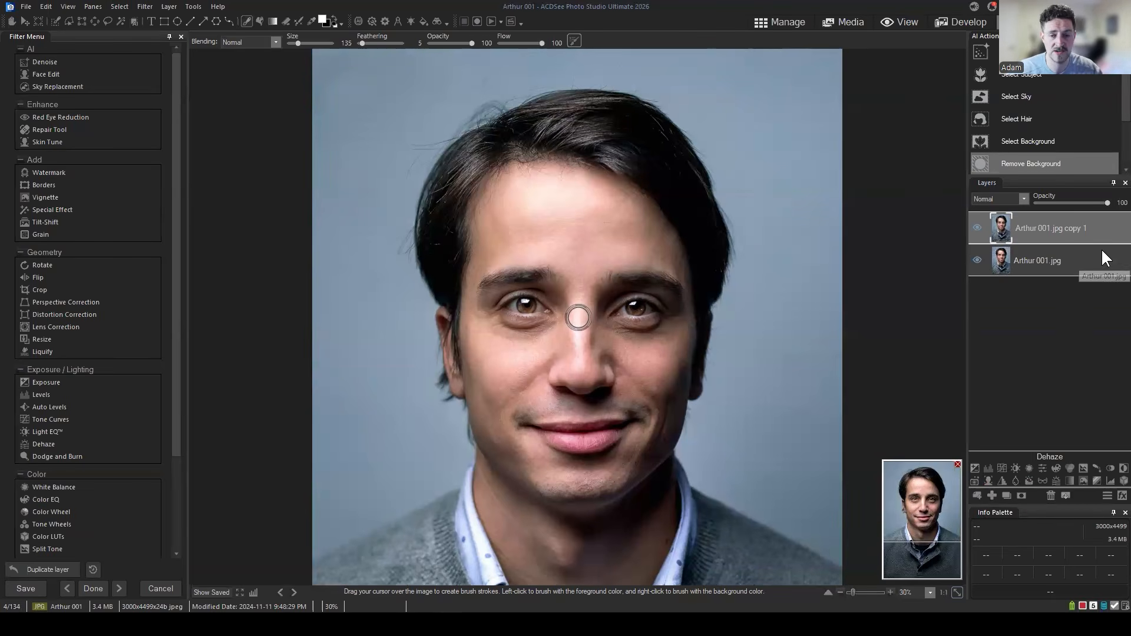
click(1075, 230)
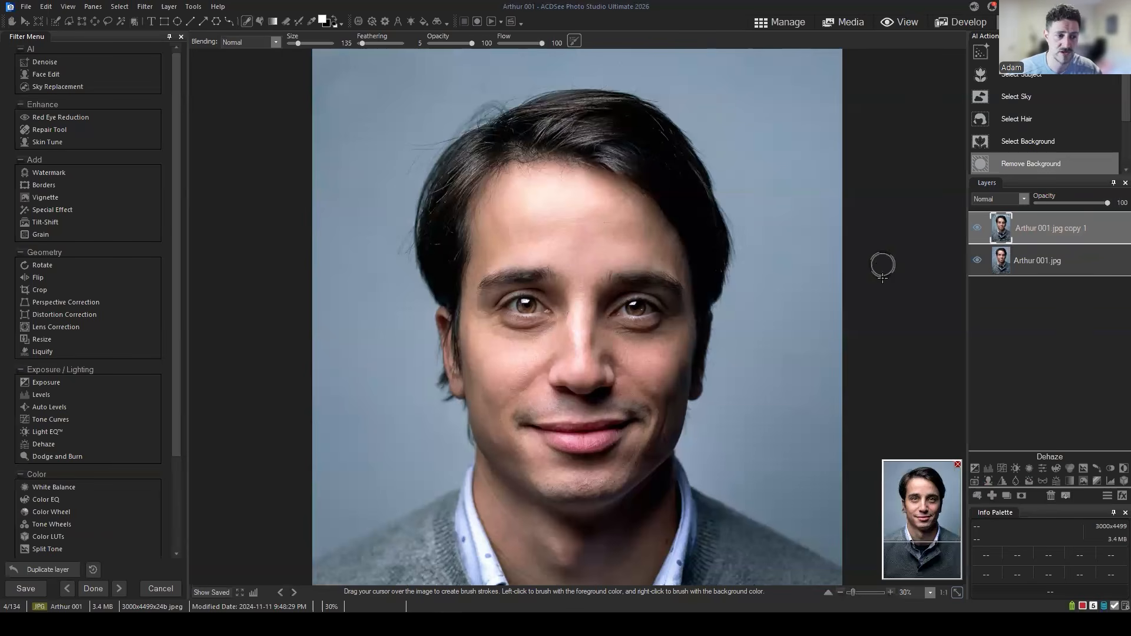
click(1070, 229)
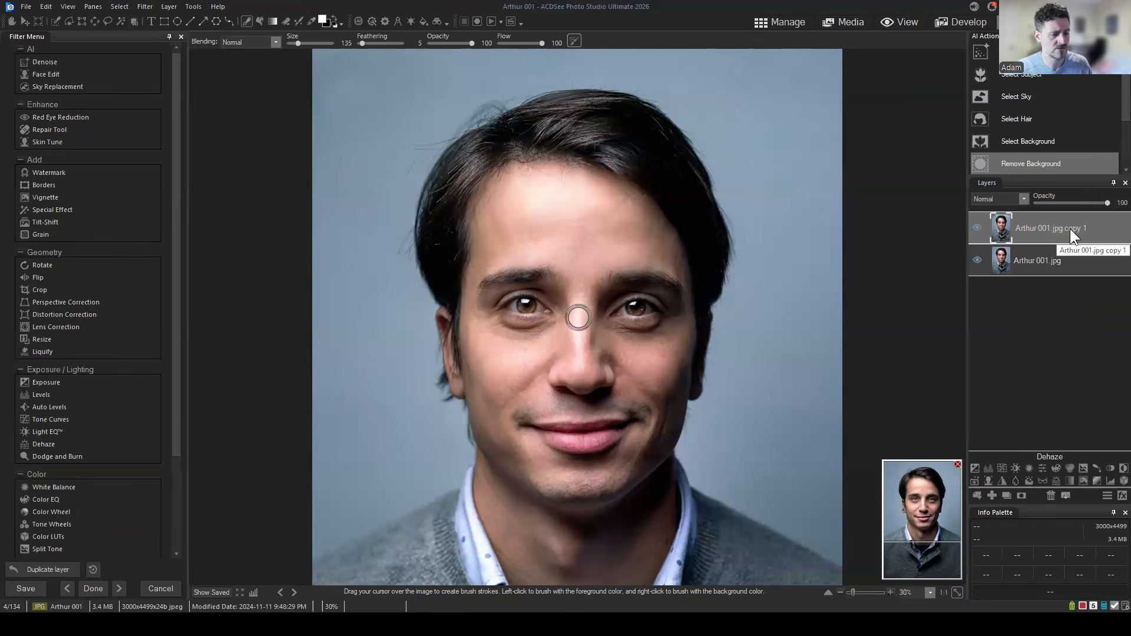
click(1073, 228)
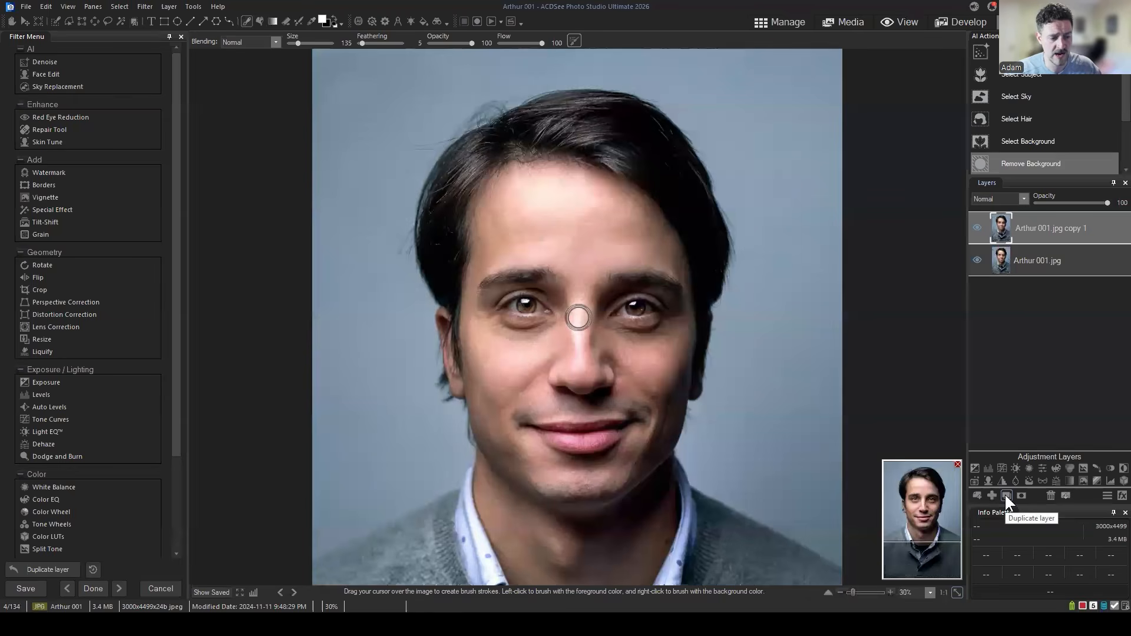
Rename the duplicated portrait layer as "Face Edit (destructive)" and keep it selected.
right_click(1045, 226)
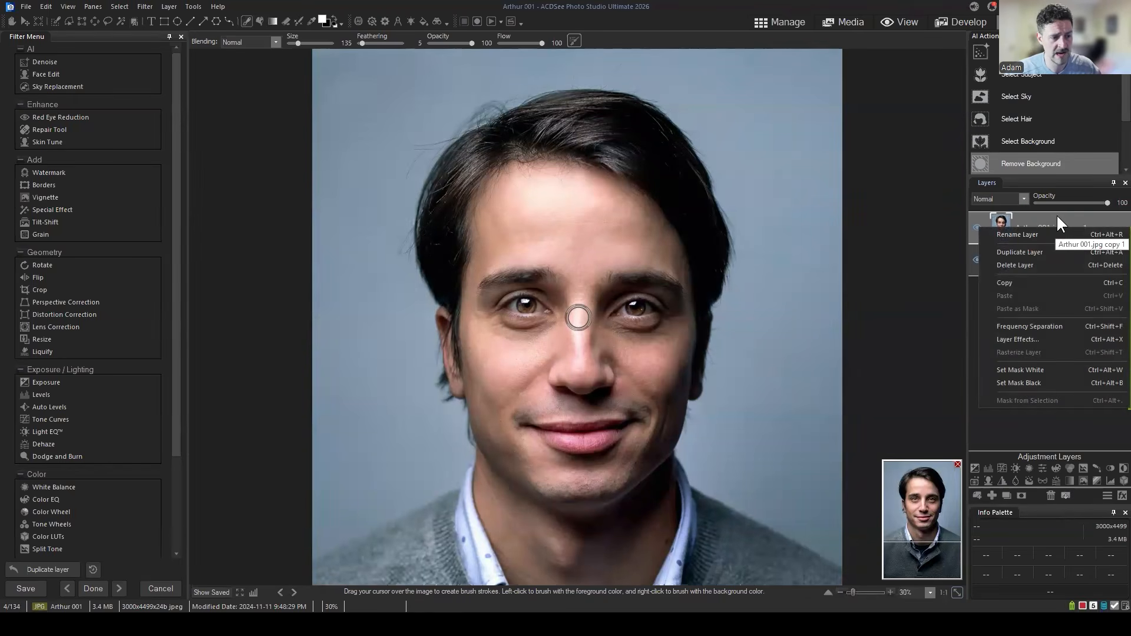
click(1029, 233)
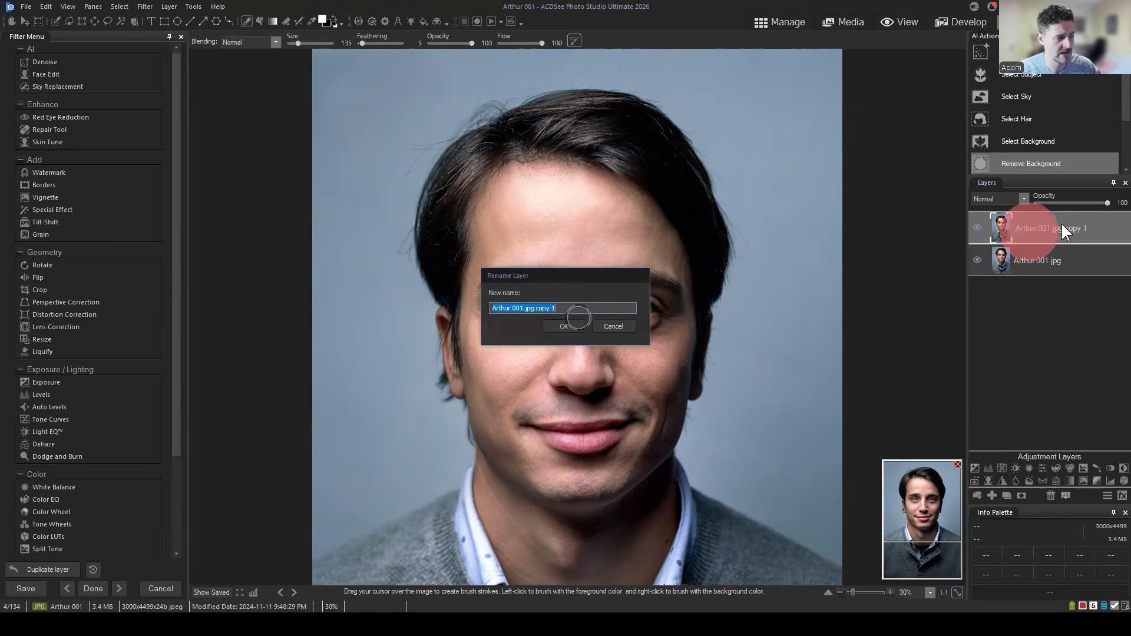
text(Face Edit )
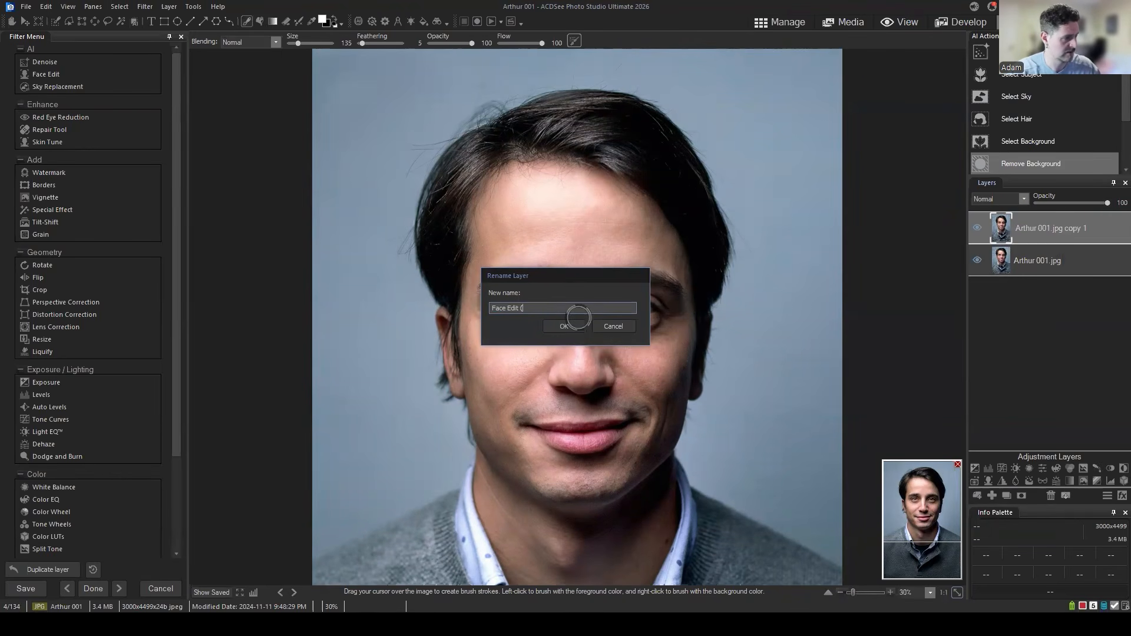
text((destructive))
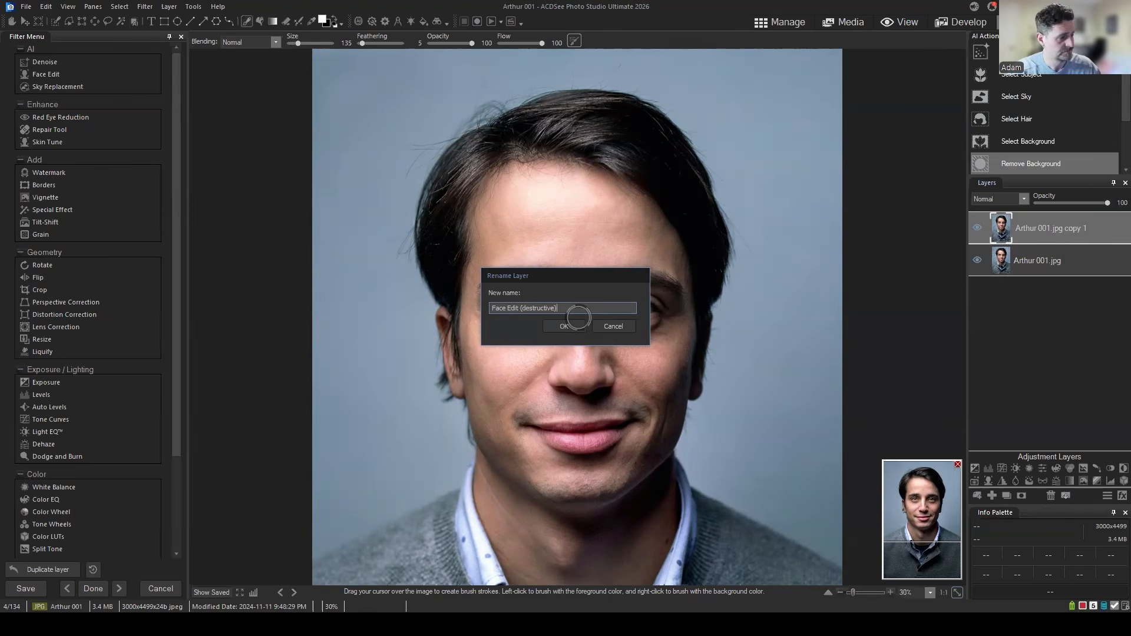
key(Return)
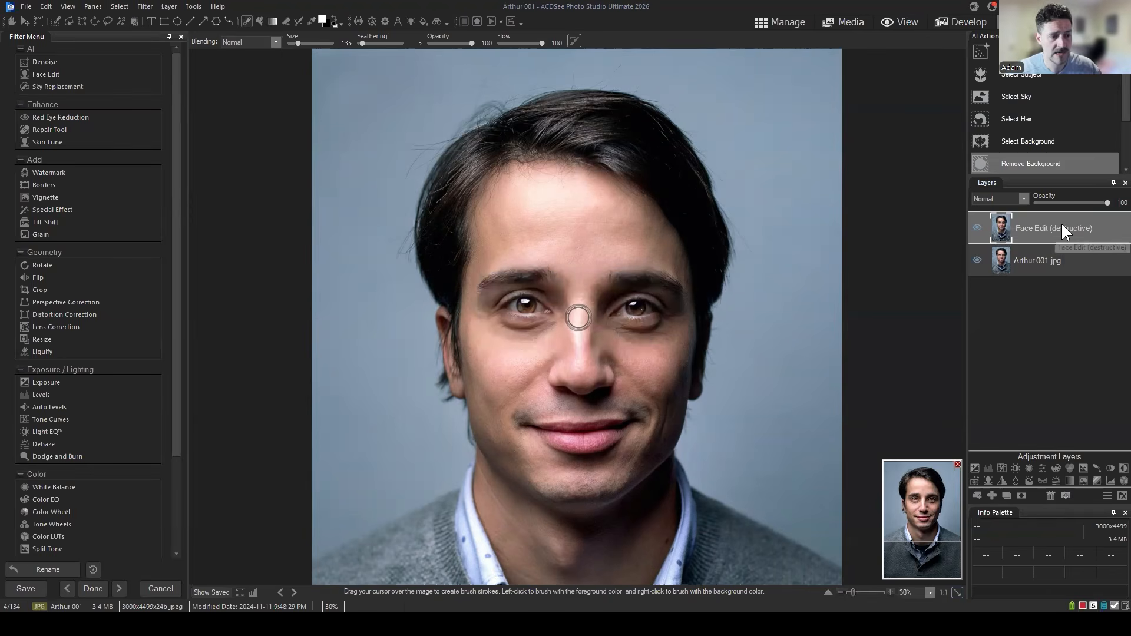
click(1059, 219)
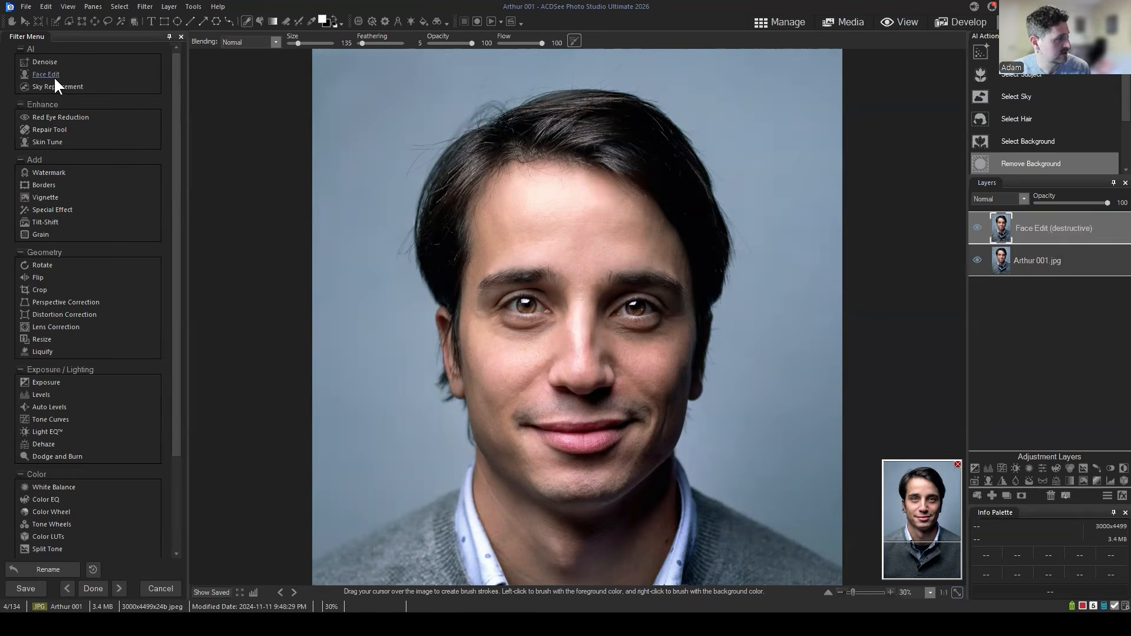
Collapse the Enhance, Add, Geometry, Exposure / Lighting, Color and Detail filter groups, leaving only the AI group expanded.
click(21, 104)
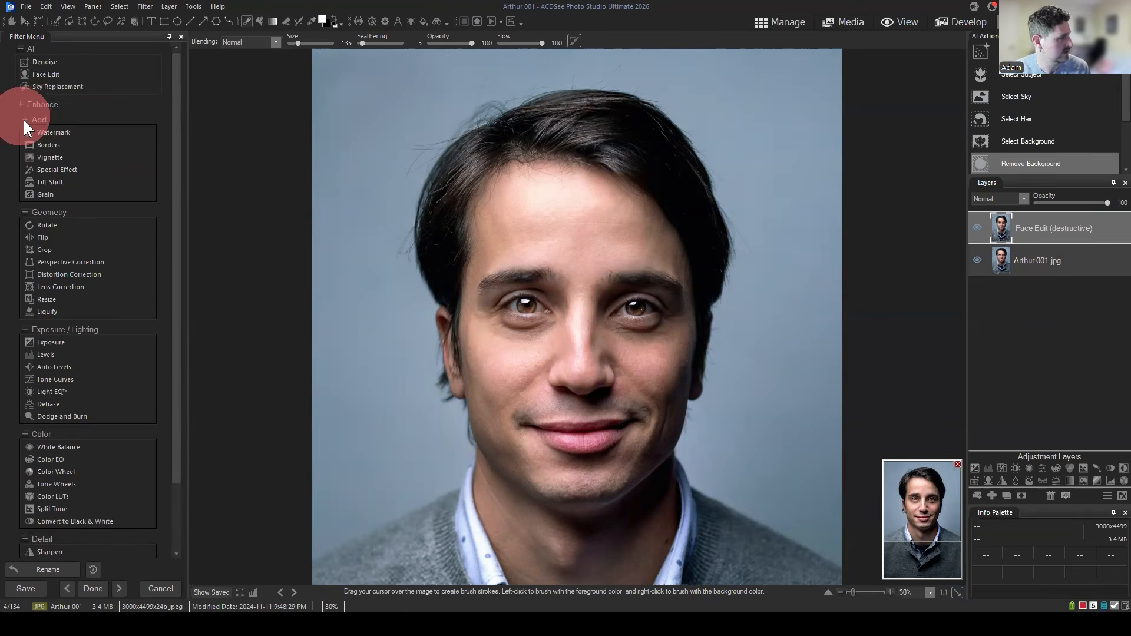
click(24, 120)
click(23, 136)
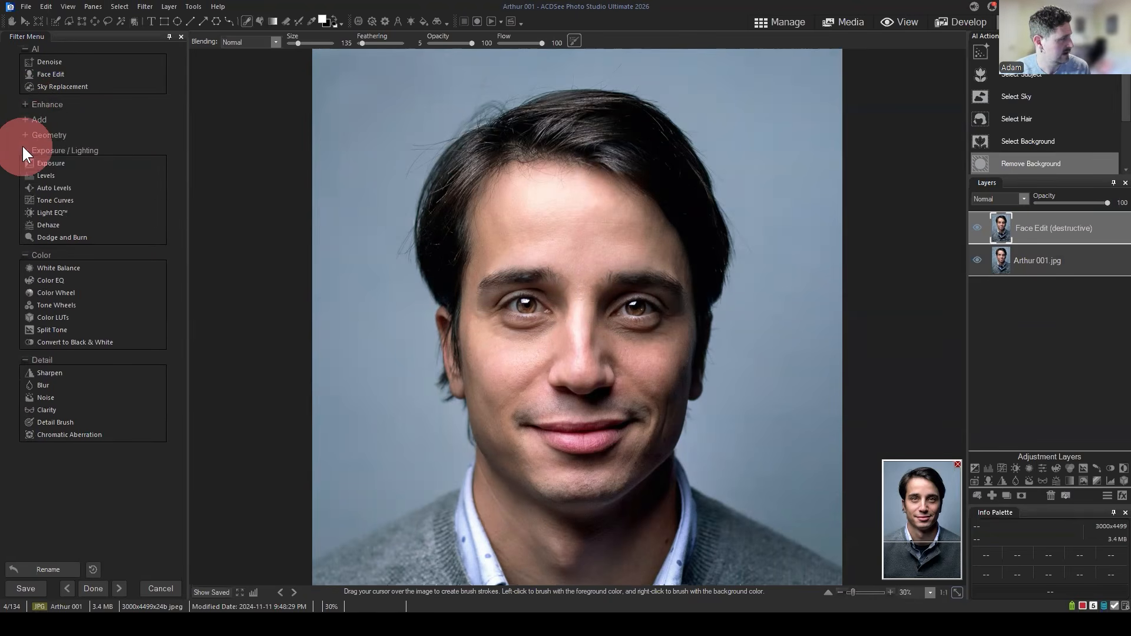
click(23, 151)
click(29, 172)
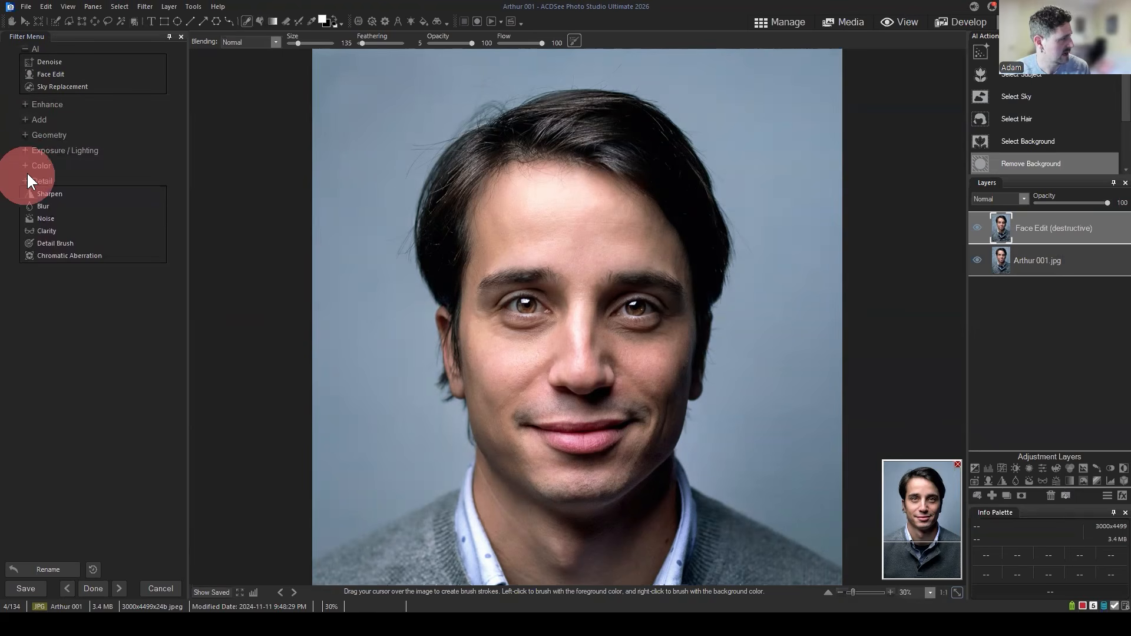
click(27, 175)
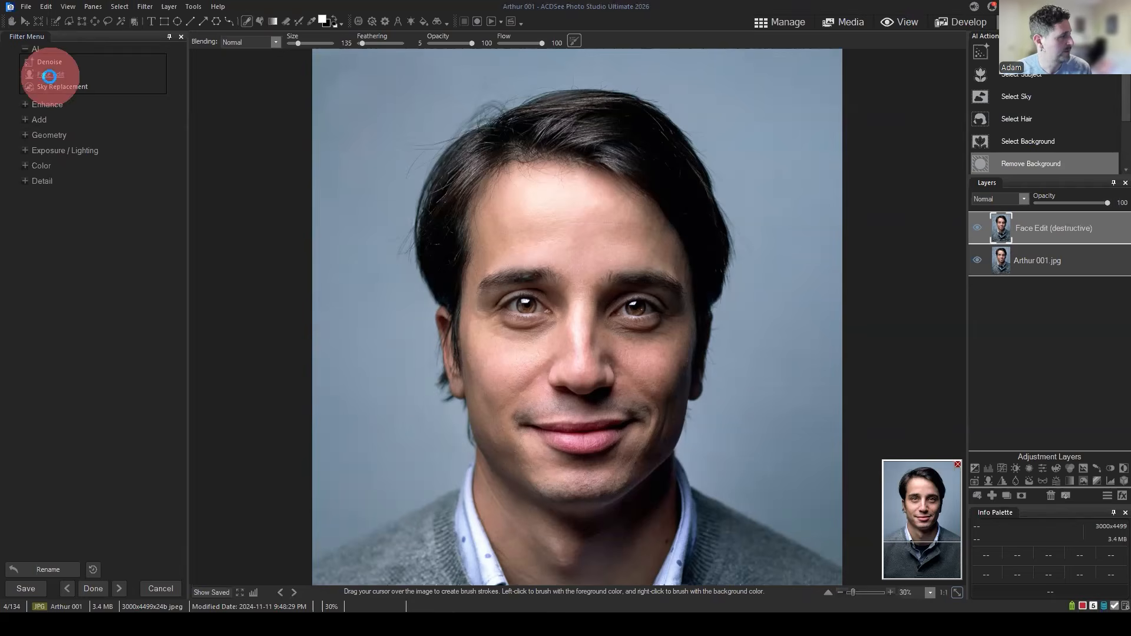
Start AI Face Edit on the Face Edit (destructive) layer and collapse its Face and Eyes settings.
click(50, 75)
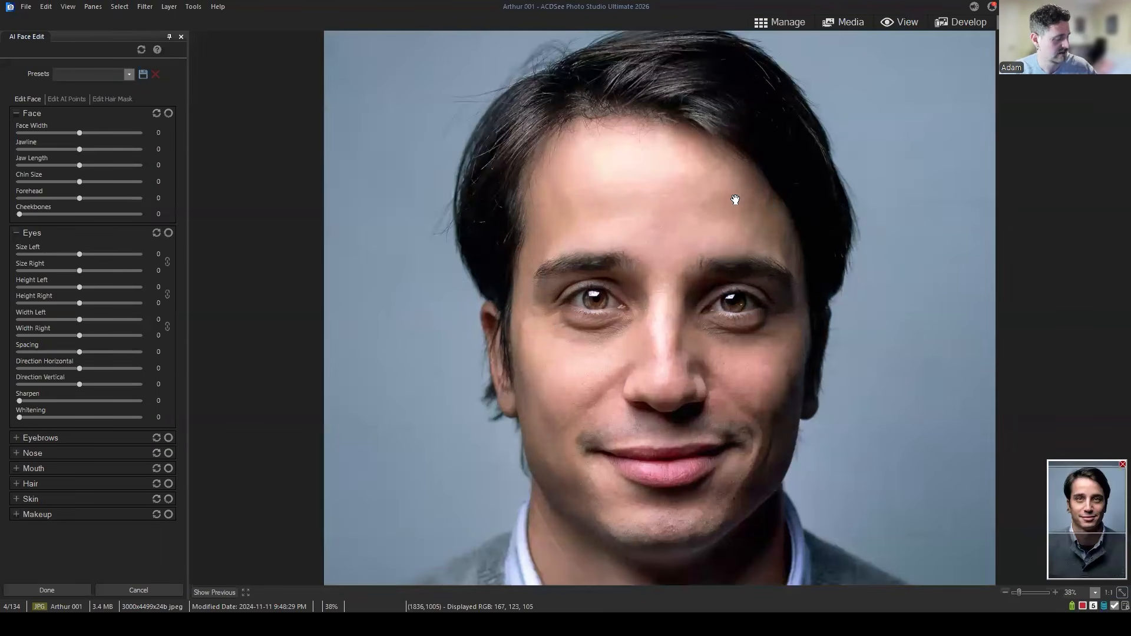
scroll(730, 192, down, 2)
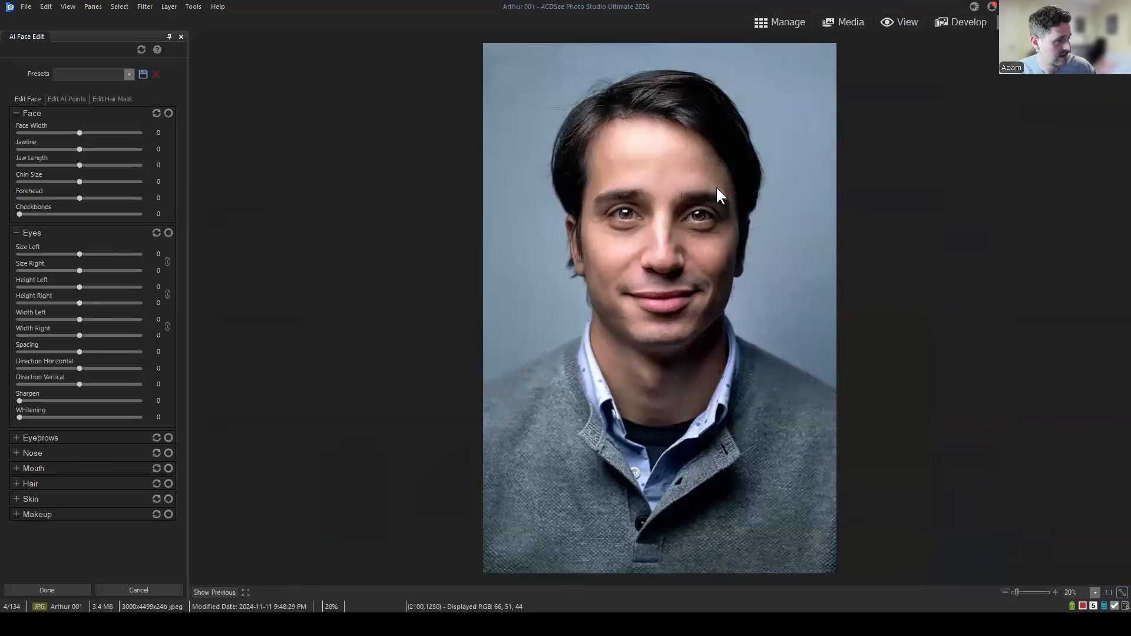
click(18, 110)
click(16, 127)
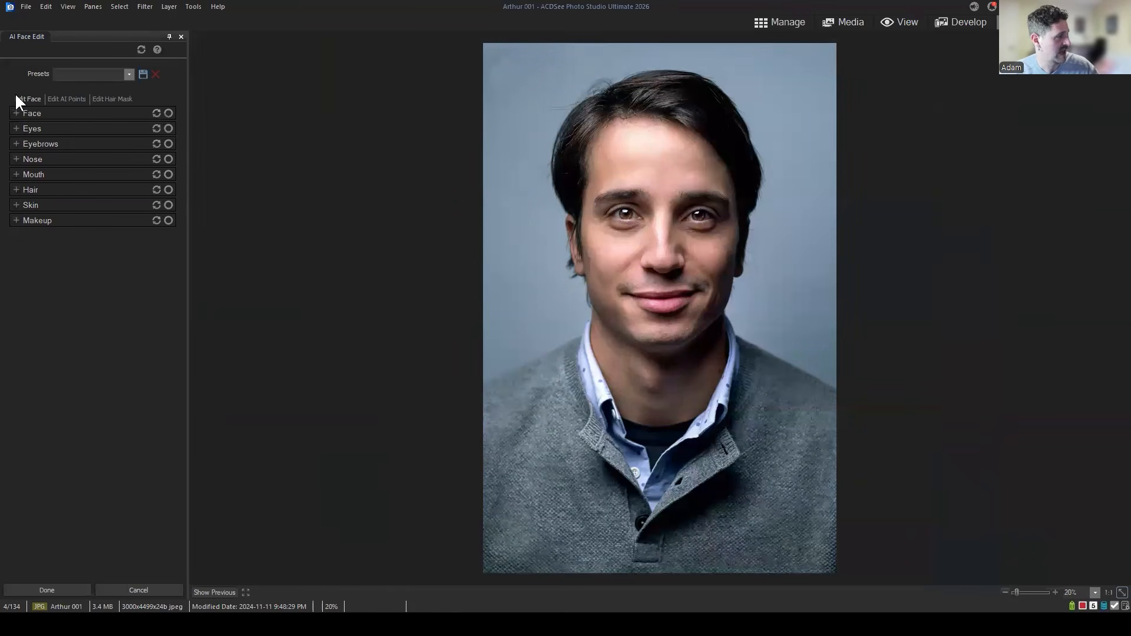
Examine the hair mask coverage and the placement of the AI points on the face.
click(112, 99)
scroll(798, 179, down, 3)
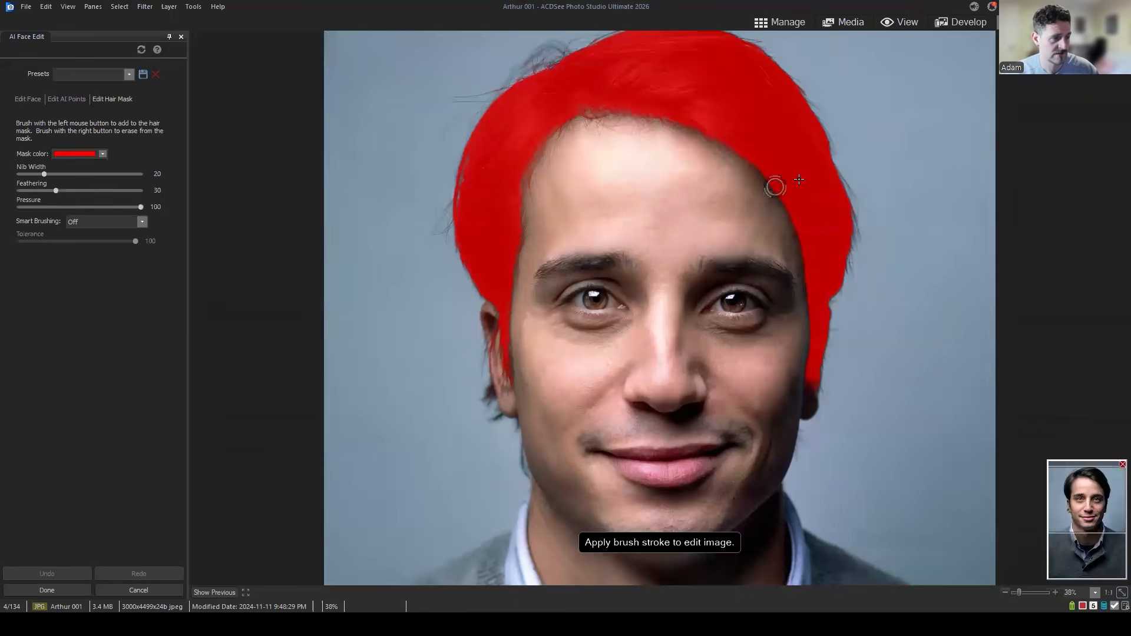
scroll(798, 180, down, 1)
click(791, 175)
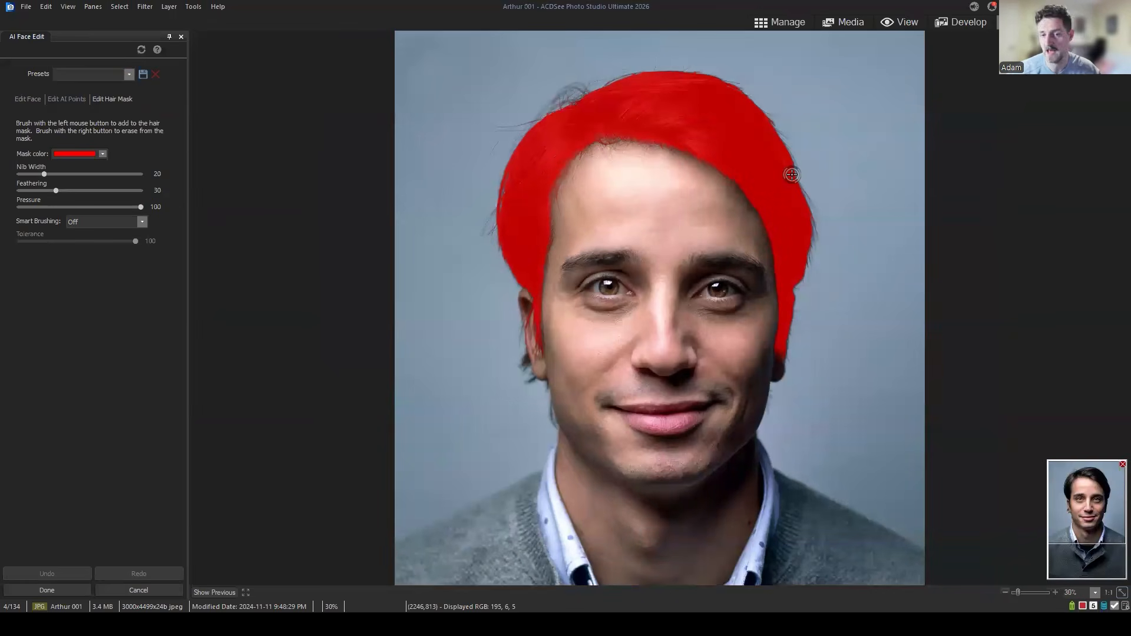
click(66, 99)
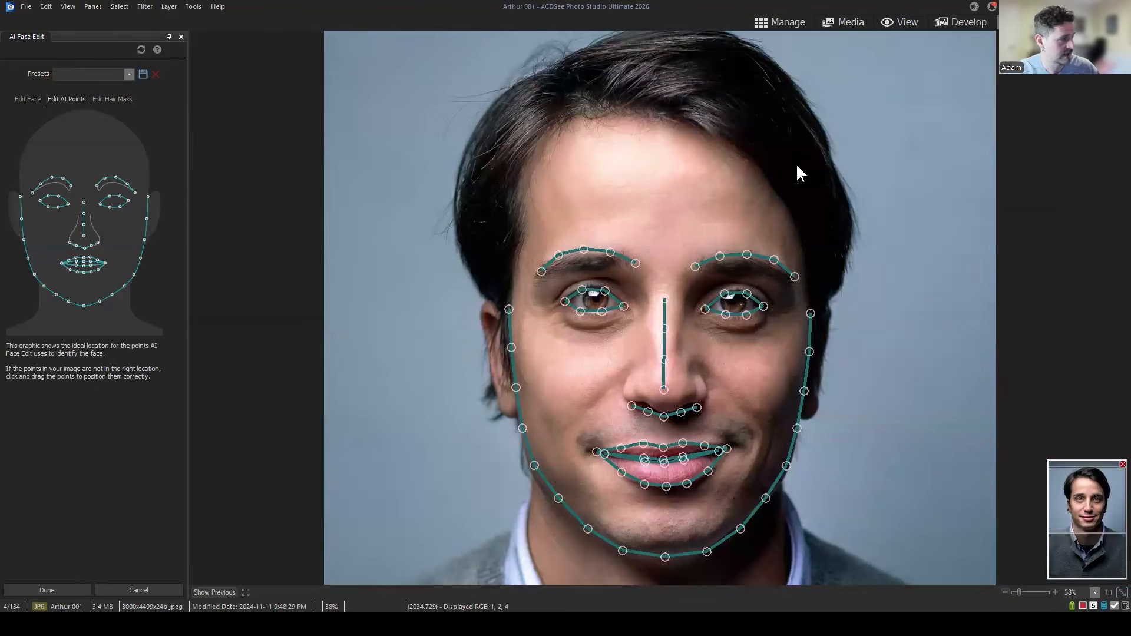
scroll(798, 161, down, 1)
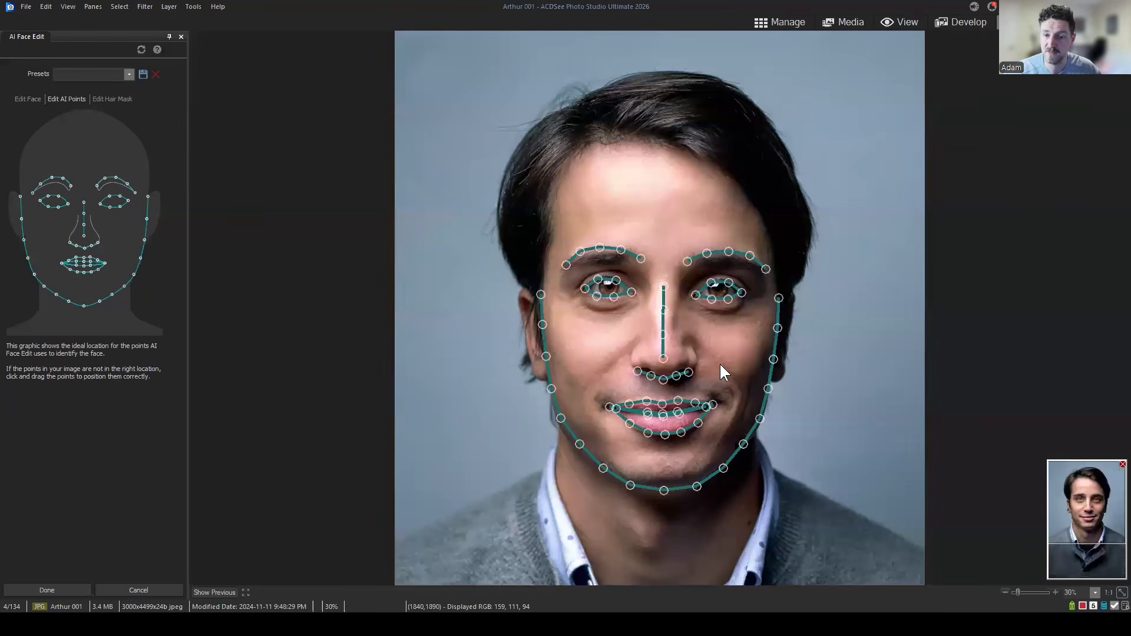
Set Smooth Crow's Feet Left and Right to 91 in the face's skin settings.
click(26, 99)
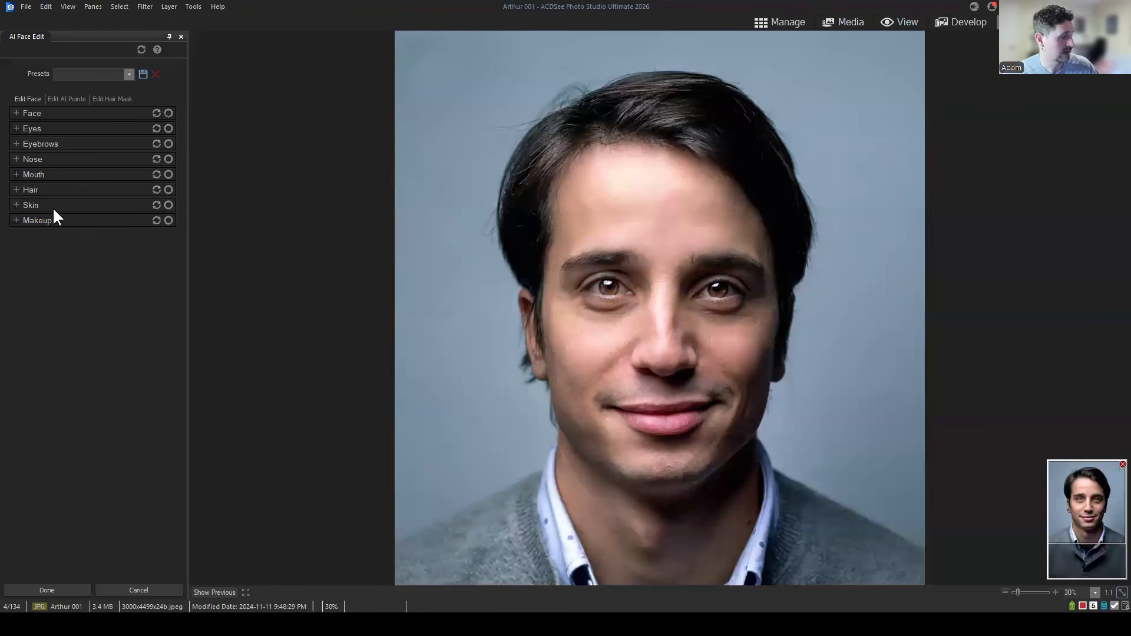
click(30, 205)
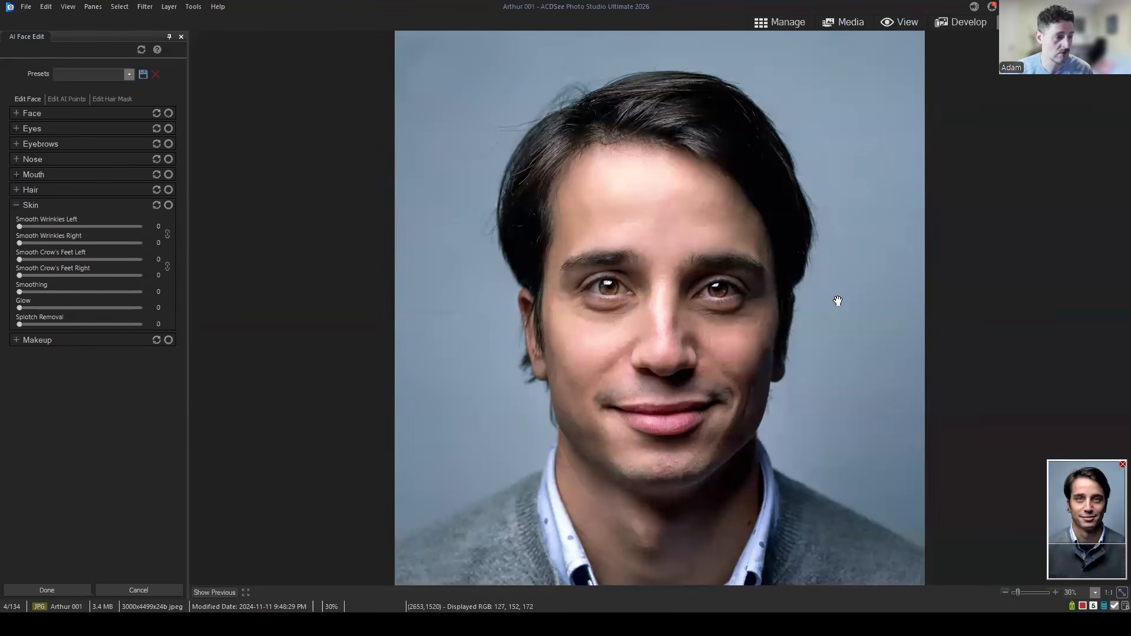
drag(26, 258, 128, 275)
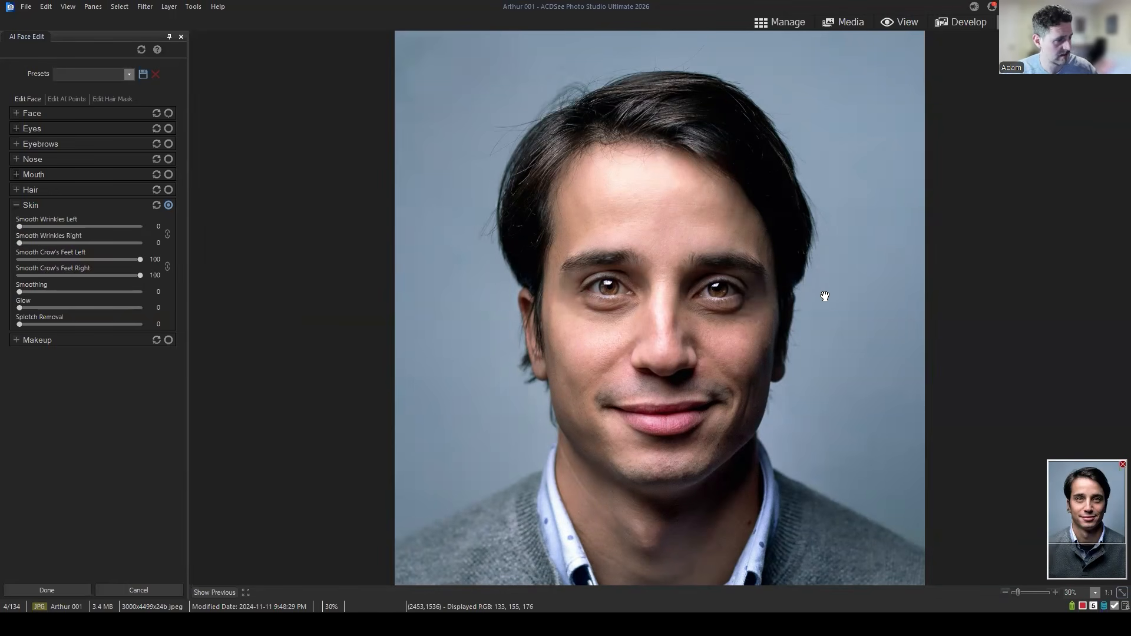
scroll(819, 292, up, 2)
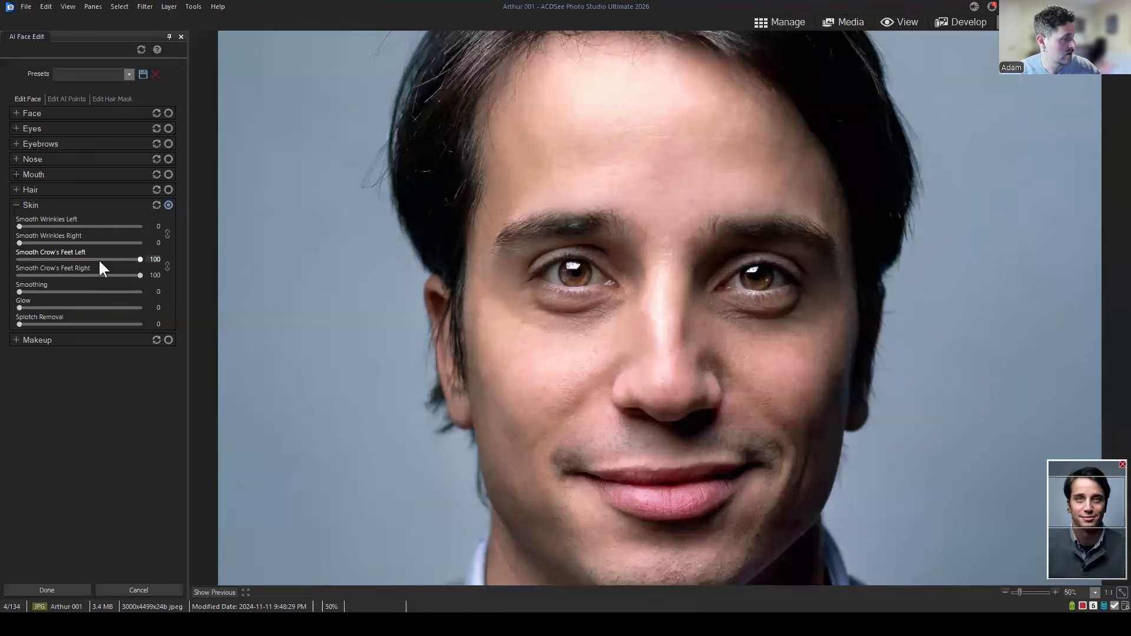
drag(92, 259, 200, 262)
drag(139, 259, 103, 263)
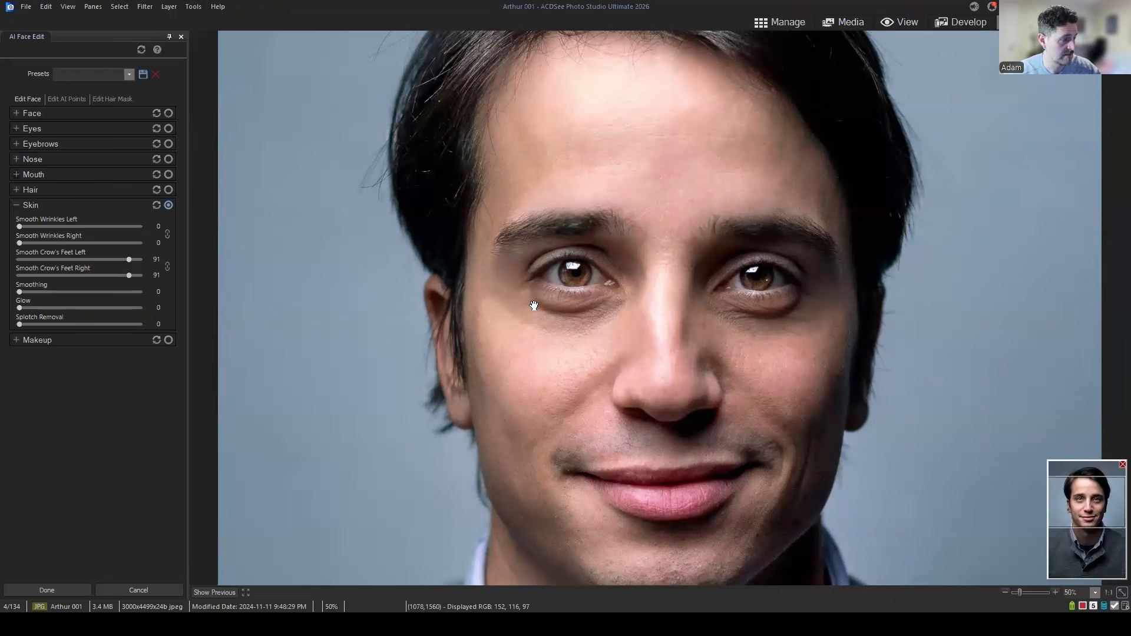
Set Smooth Crow's Feet Left to 83, then unlink the pair and set Smooth Crow's Feet Right to 60.
mouse_move(128, 259)
mouse_down()
mouse_move(19, 258)
mouse_move(118, 255)
mouse_up()
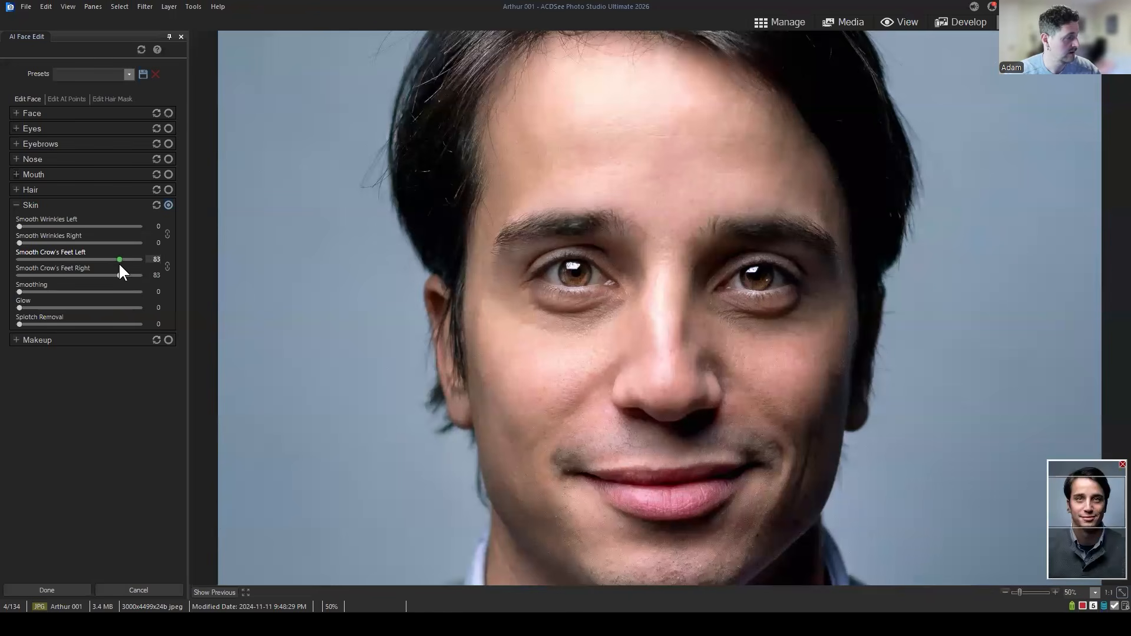
click(168, 266)
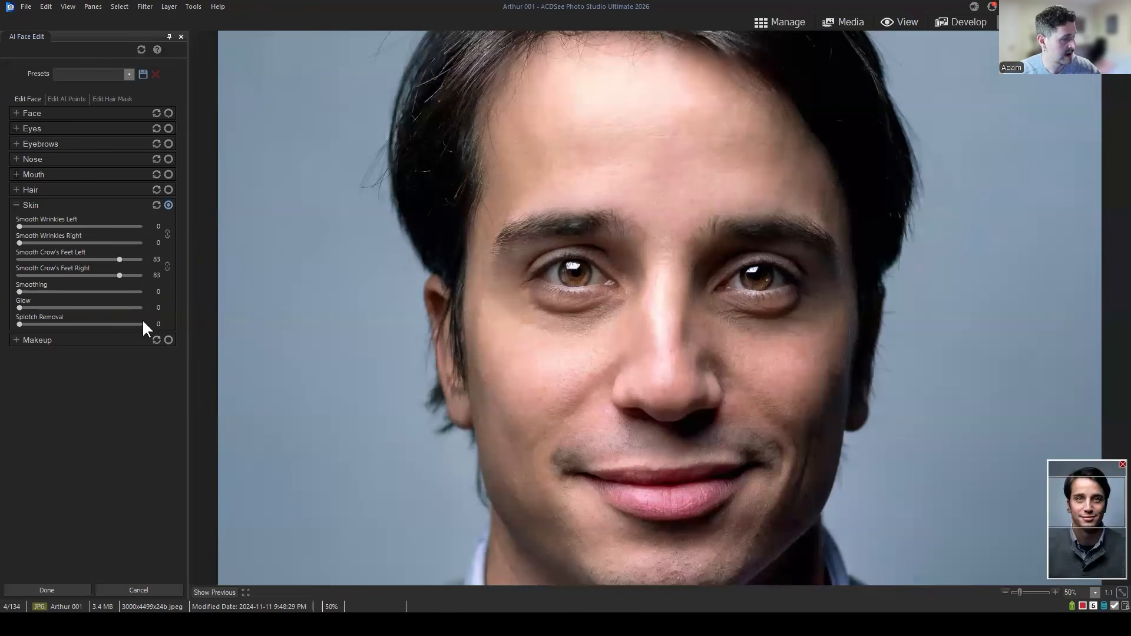
drag(120, 275, 92, 275)
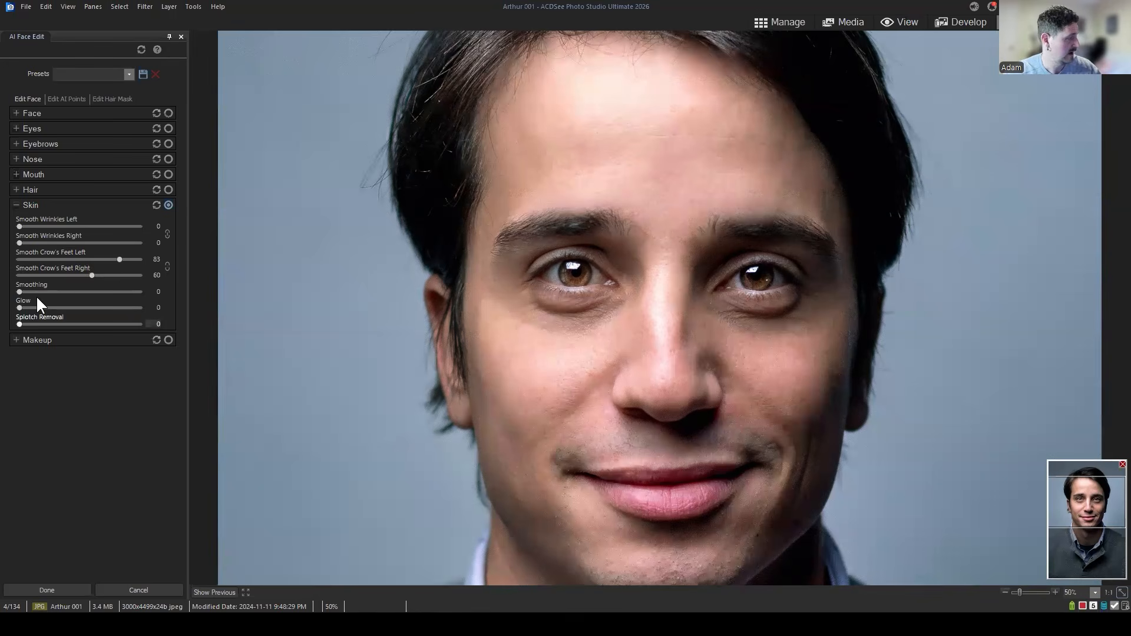
mouse_move(21, 306)
mouse_down()
mouse_move(34, 303)
mouse_move(19, 303)
mouse_up()
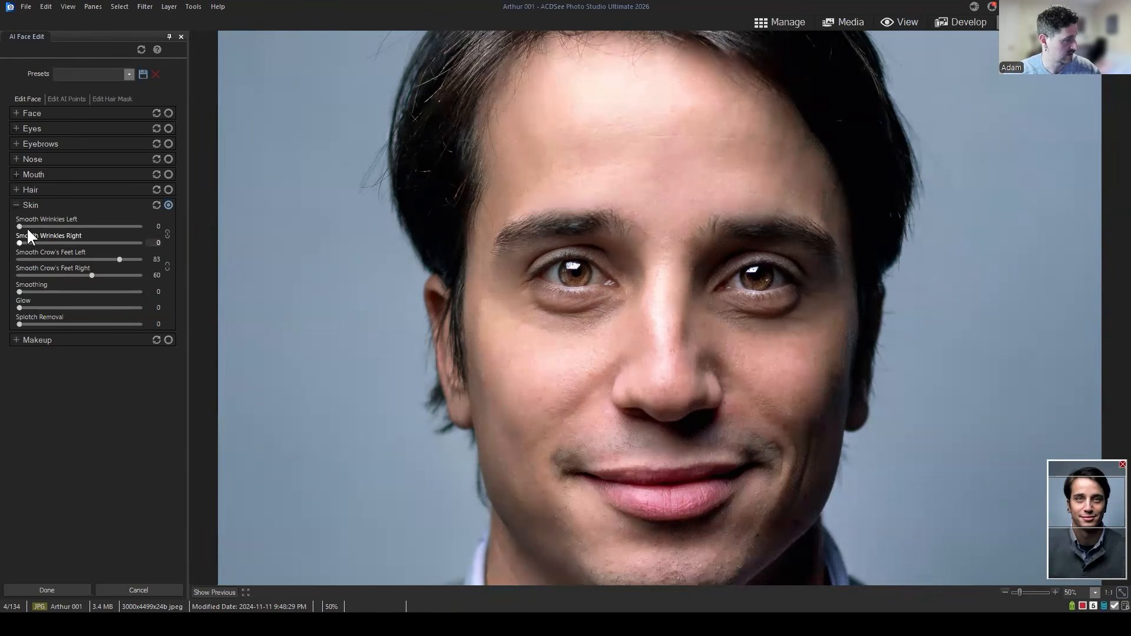
Smooth the facial wrinkles with unlinked values of 92 for Smooth Wrinkles Left and 69 for Smooth Wrinkles Right.
drag(20, 226, 143, 231)
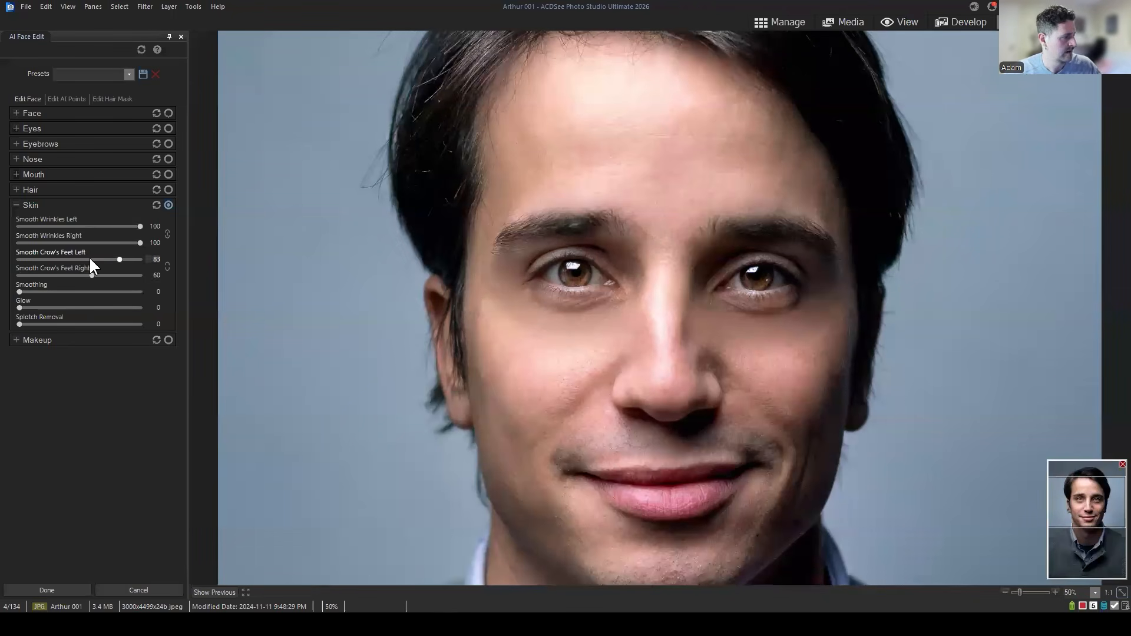
click(165, 234)
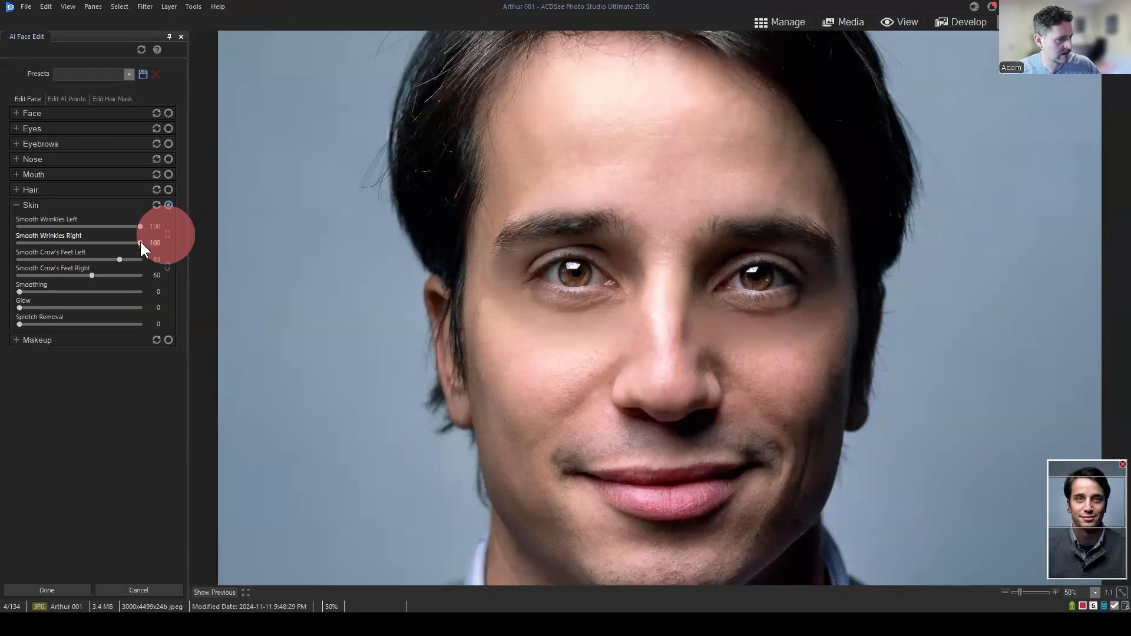
click(102, 243)
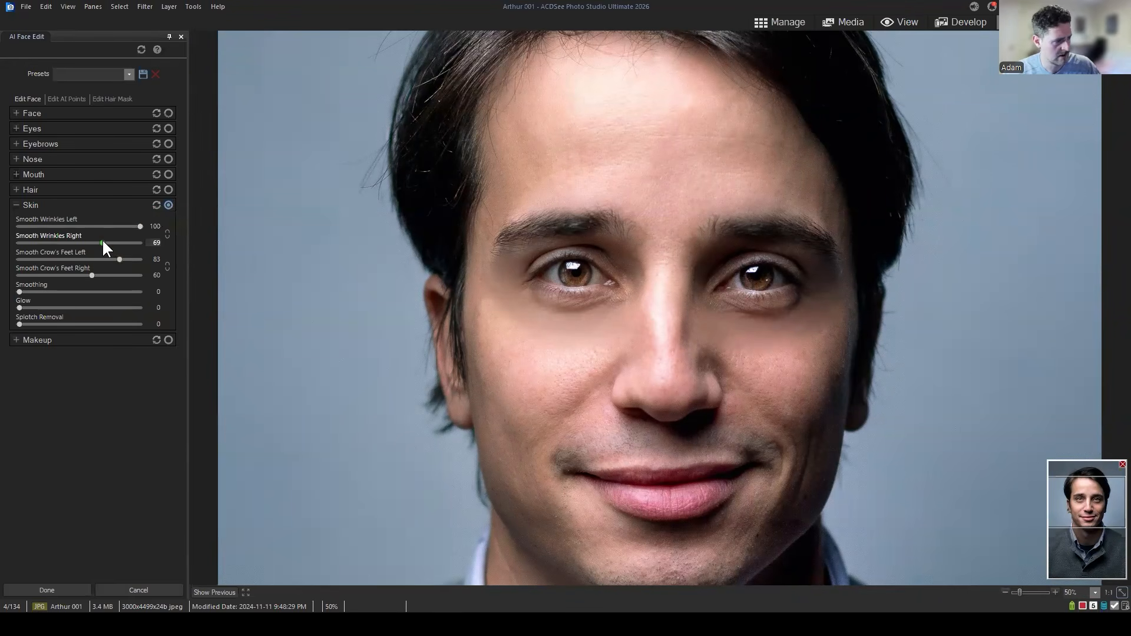
click(131, 226)
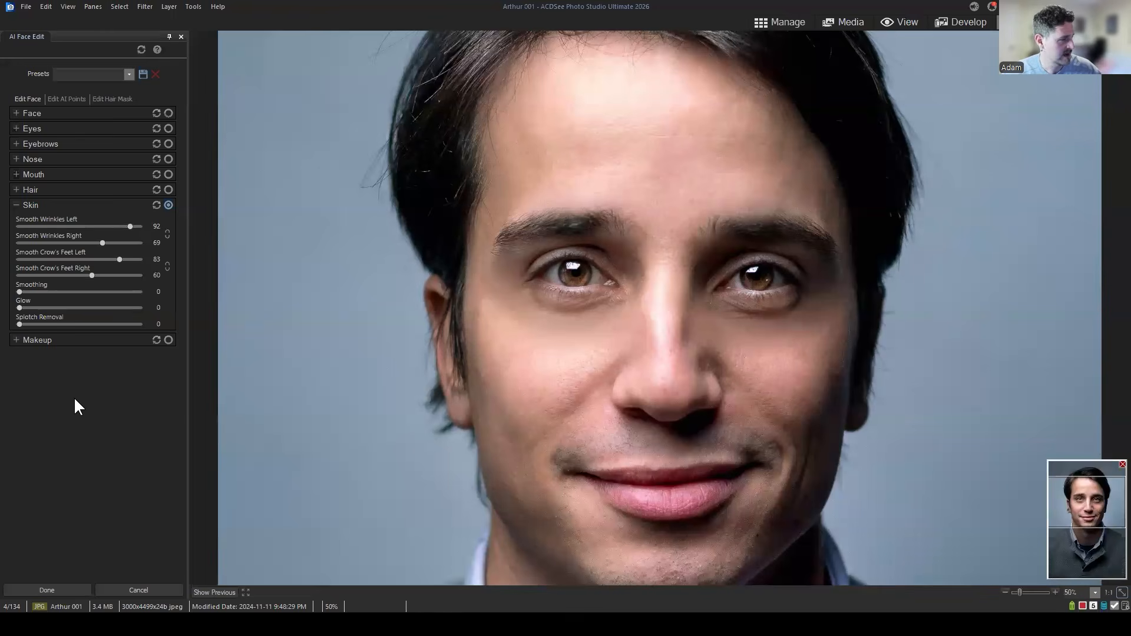
Set the overall skin Smoothing to 66 and collapse the Skin settings.
drag(19, 292, 101, 292)
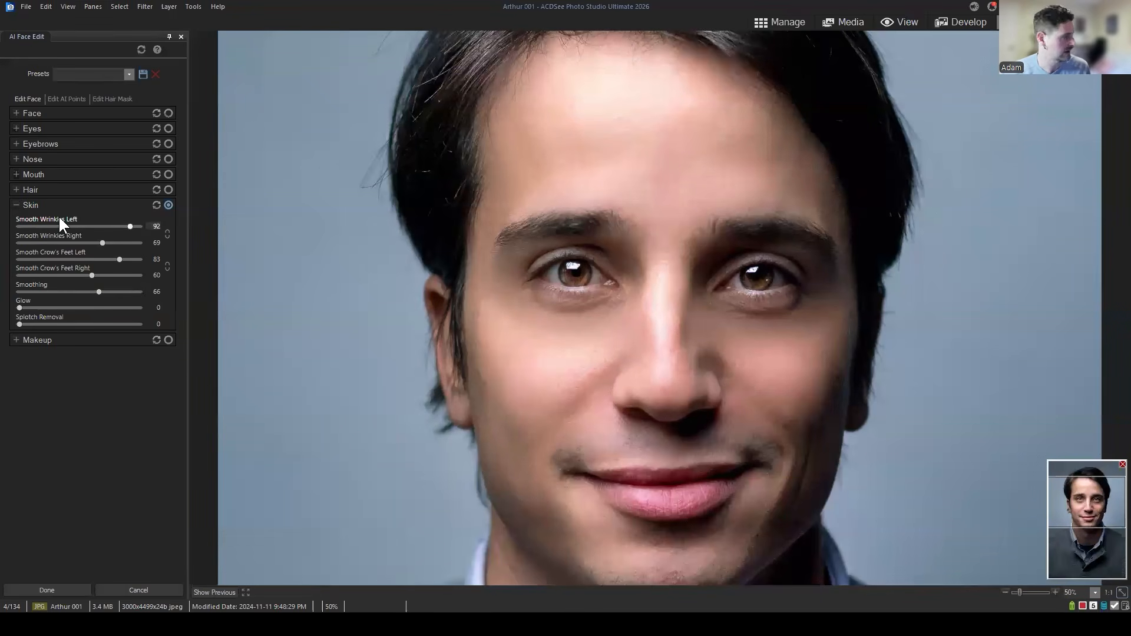
click(30, 205)
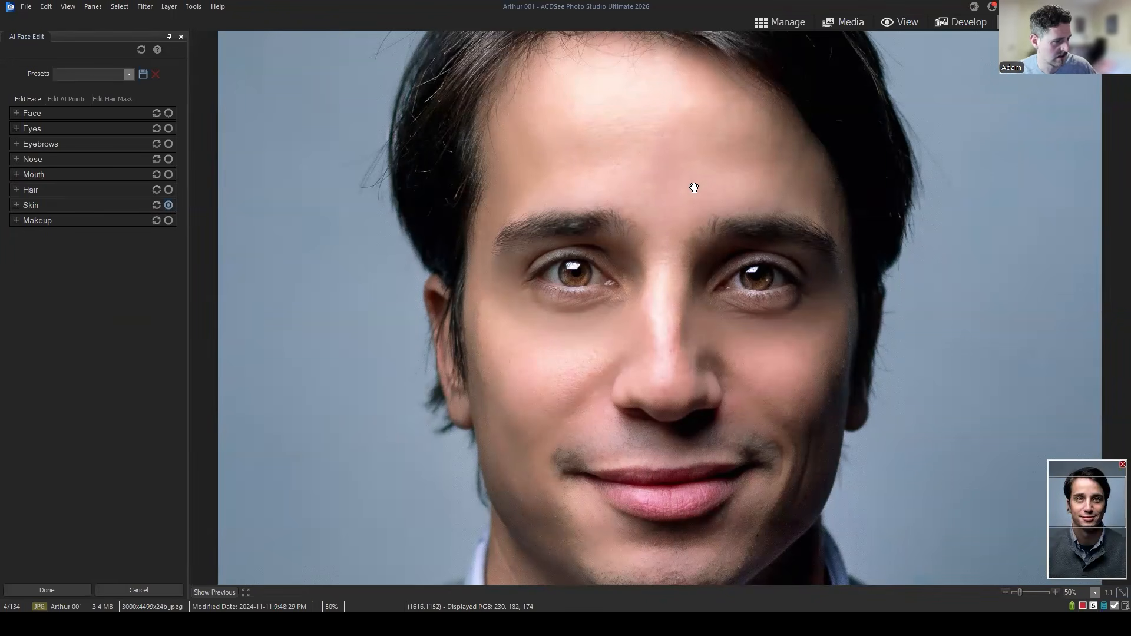
scroll(694, 187, down, 2)
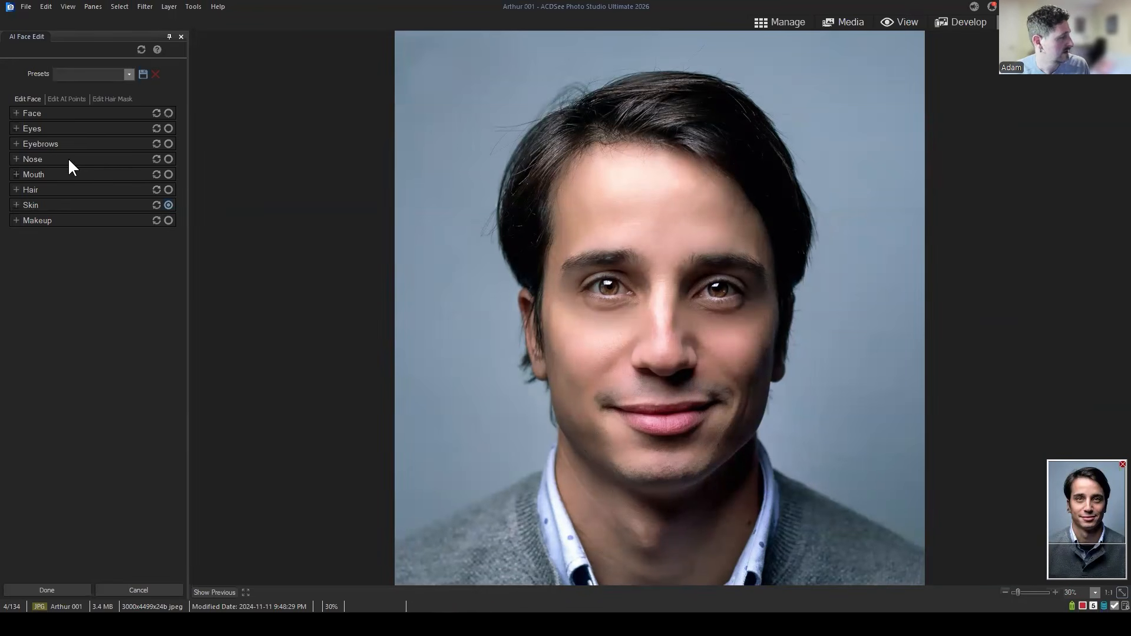
Enlarge both eyes slightly by setting the linked Size Left and Size Right to 9.
click(30, 128)
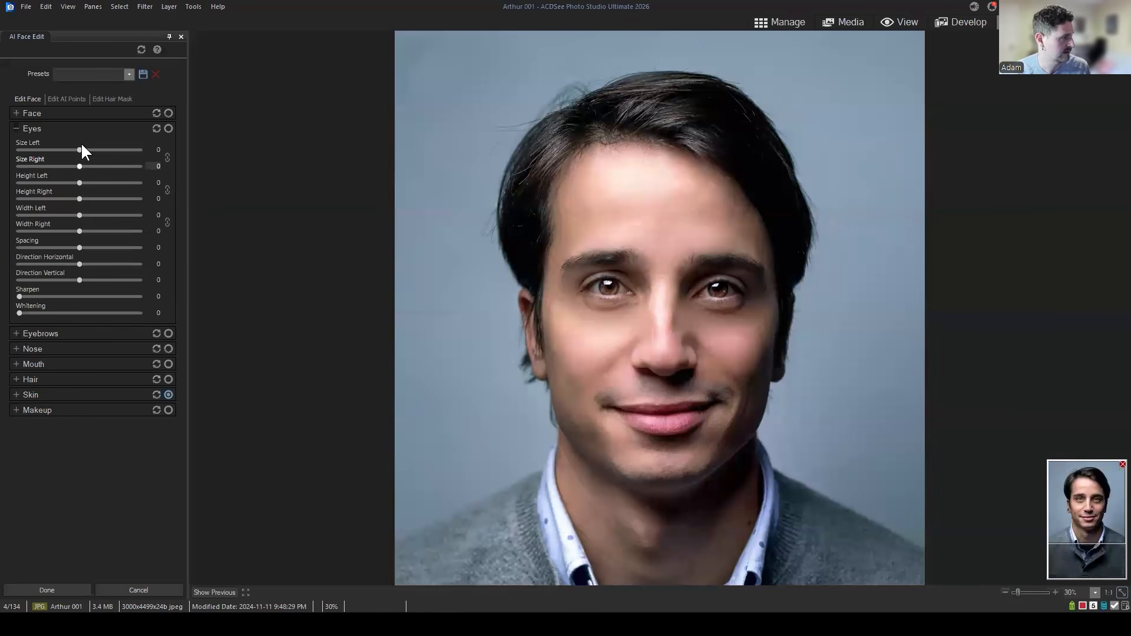
drag(81, 150, 44, 149)
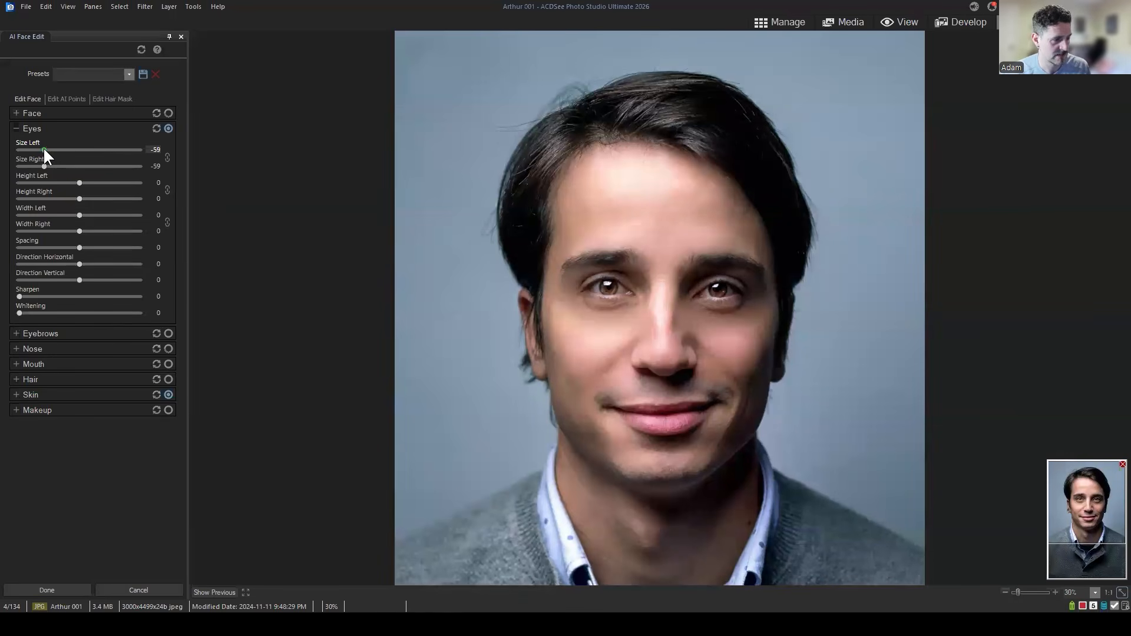
click(81, 150)
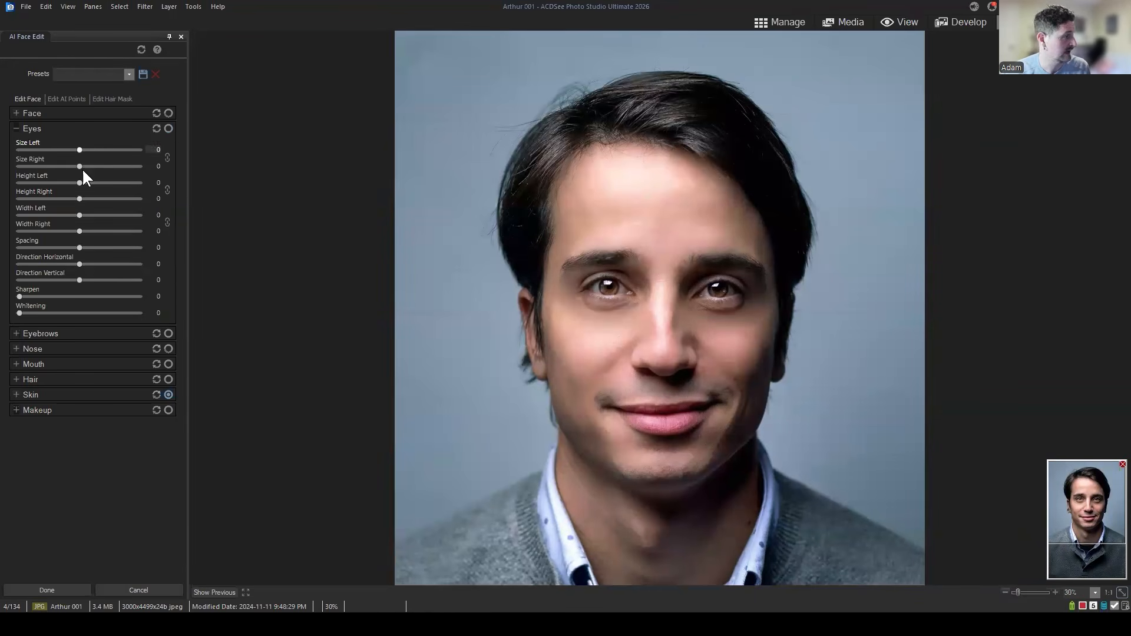
drag(83, 152, 87, 152)
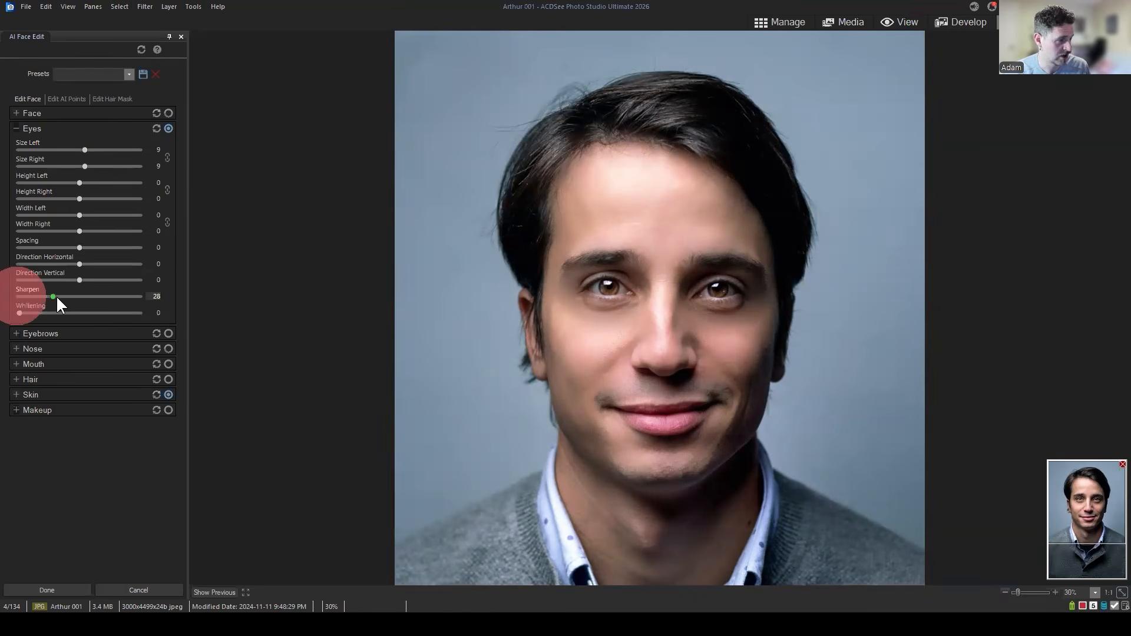
Set the eyes' Sharpen value to 79 and collapse the Eyes settings.
drag(56, 297, 70, 298)
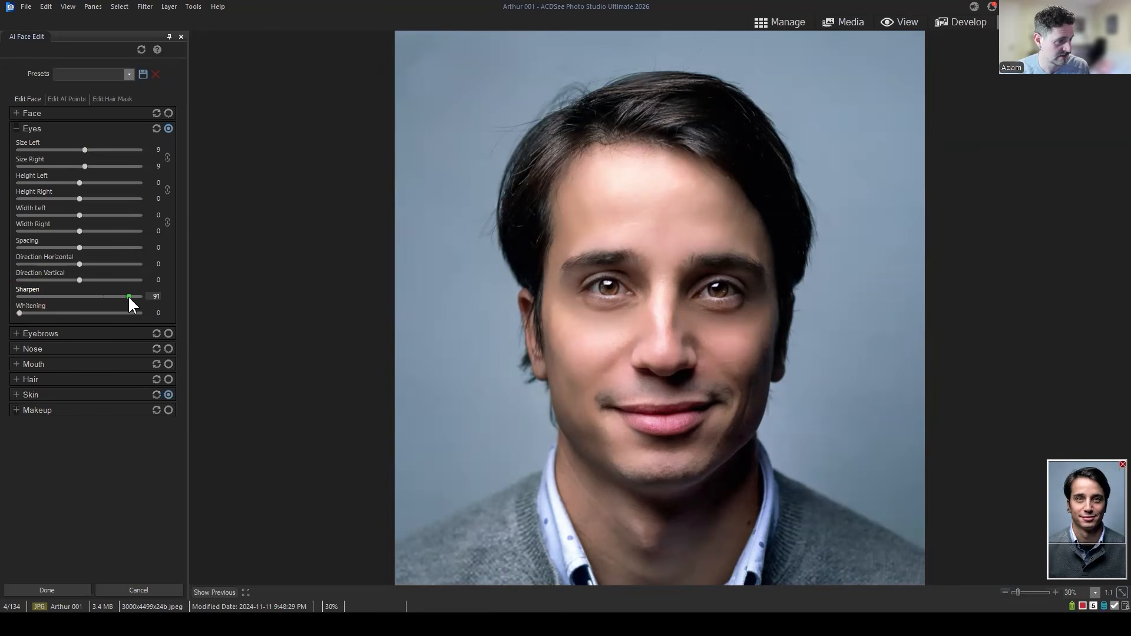
drag(119, 296, 114, 297)
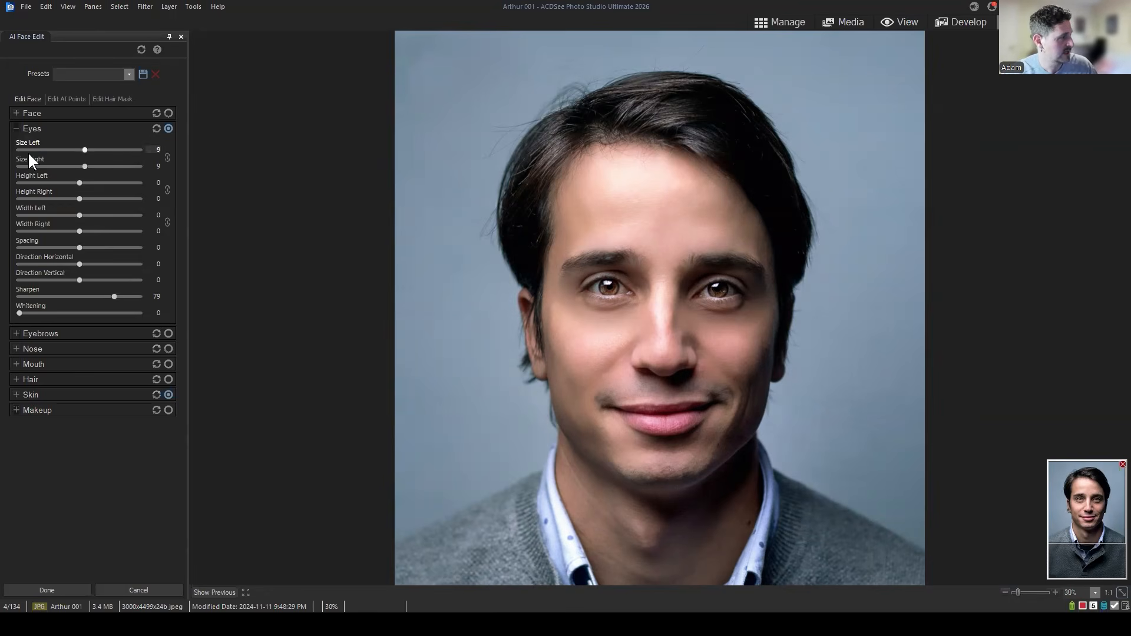
click(25, 128)
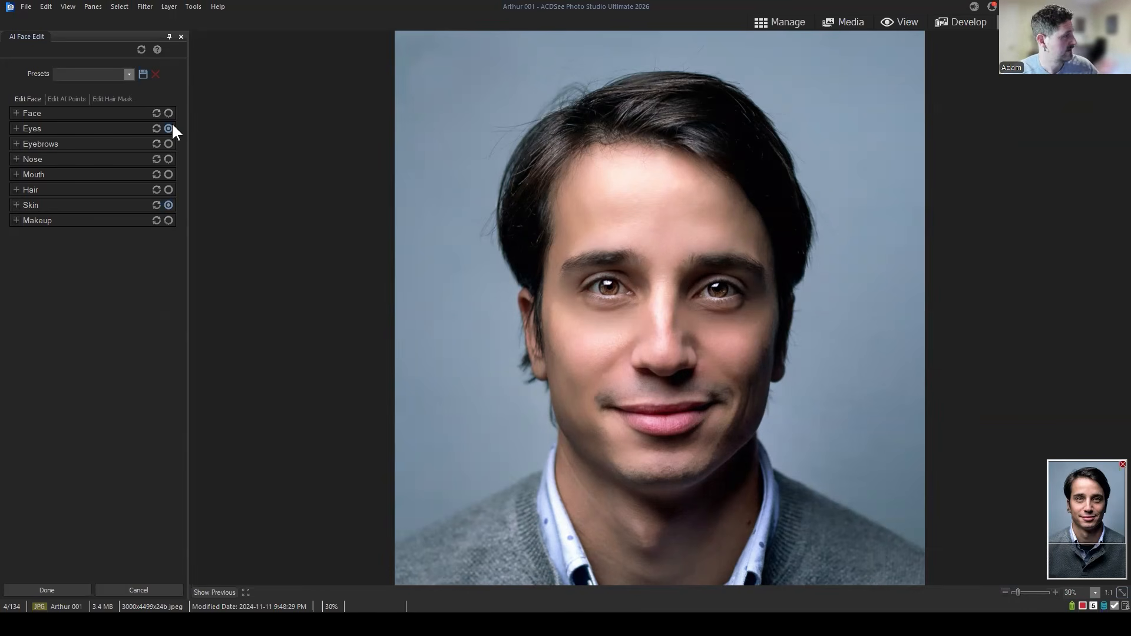
Save the current face settings as a preset named "Arthur - Face Edit" and check the list of presets.
click(143, 75)
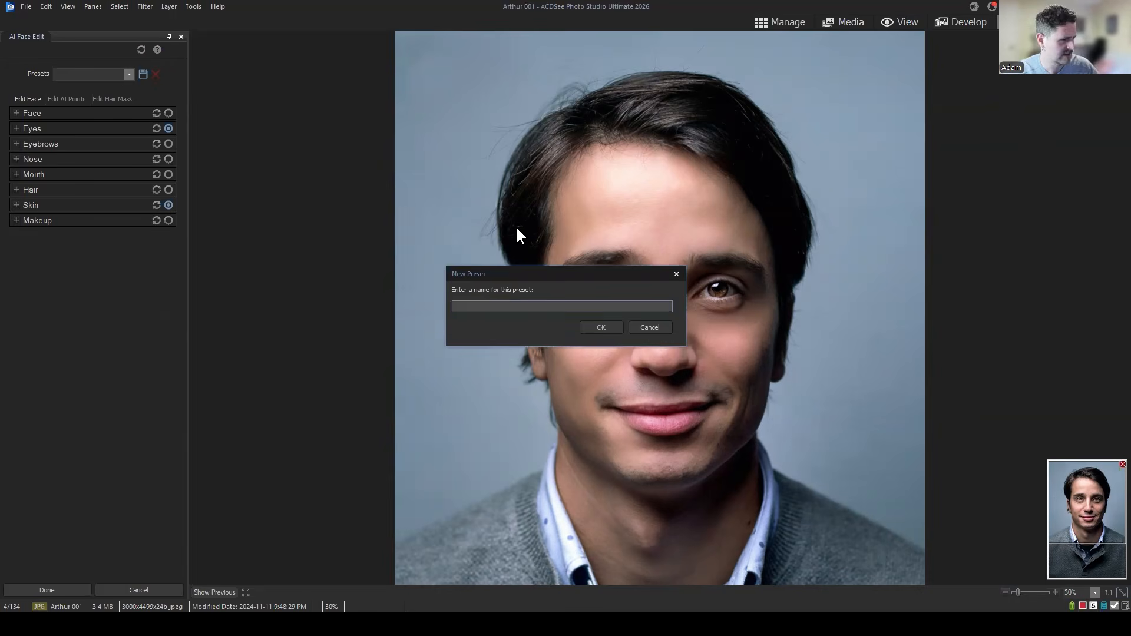
text(A)
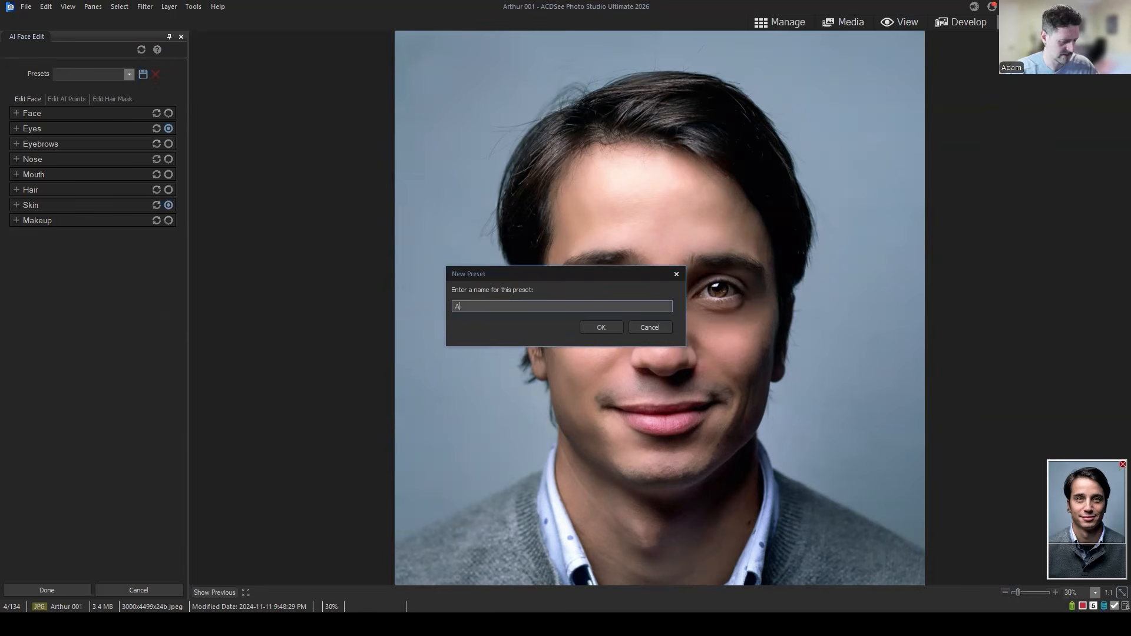
text(r)
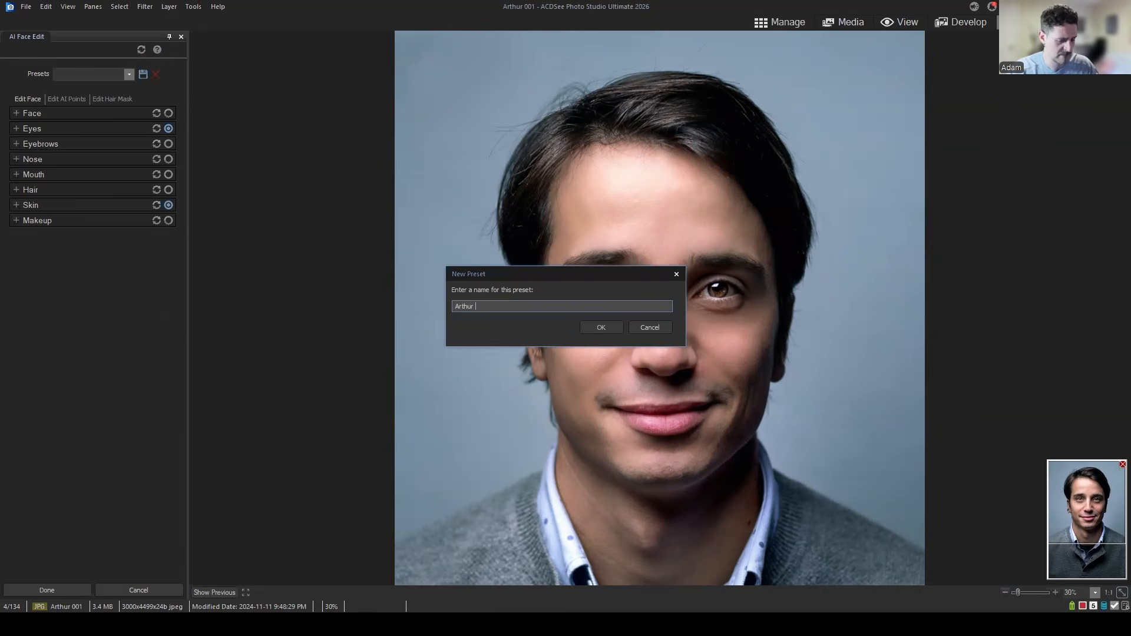
text(thus - Face Edit)
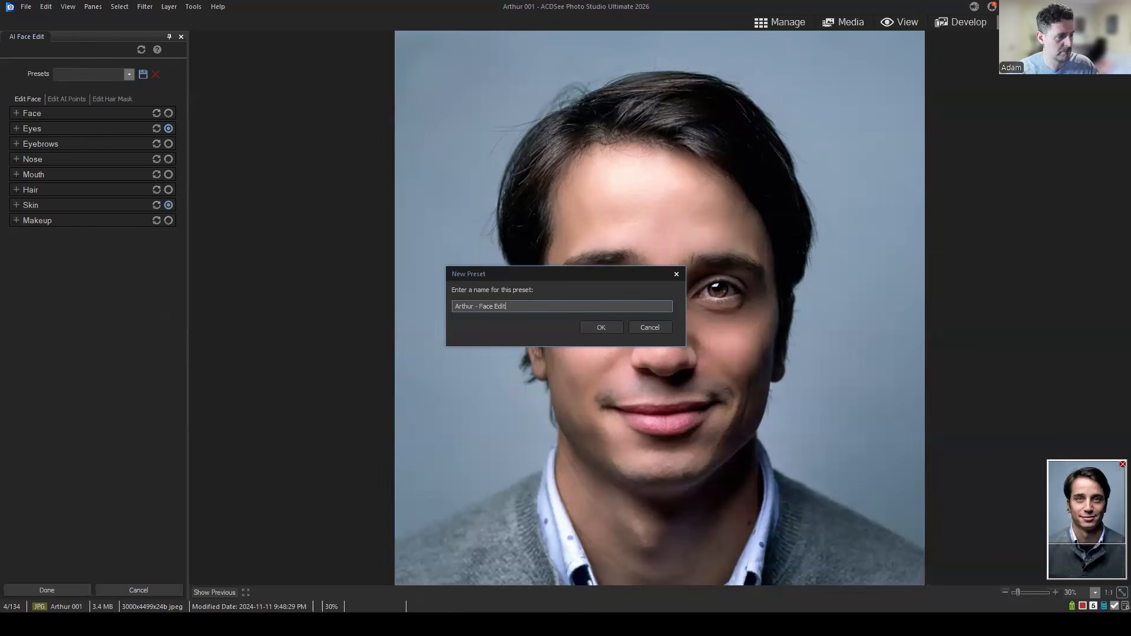
click(612, 327)
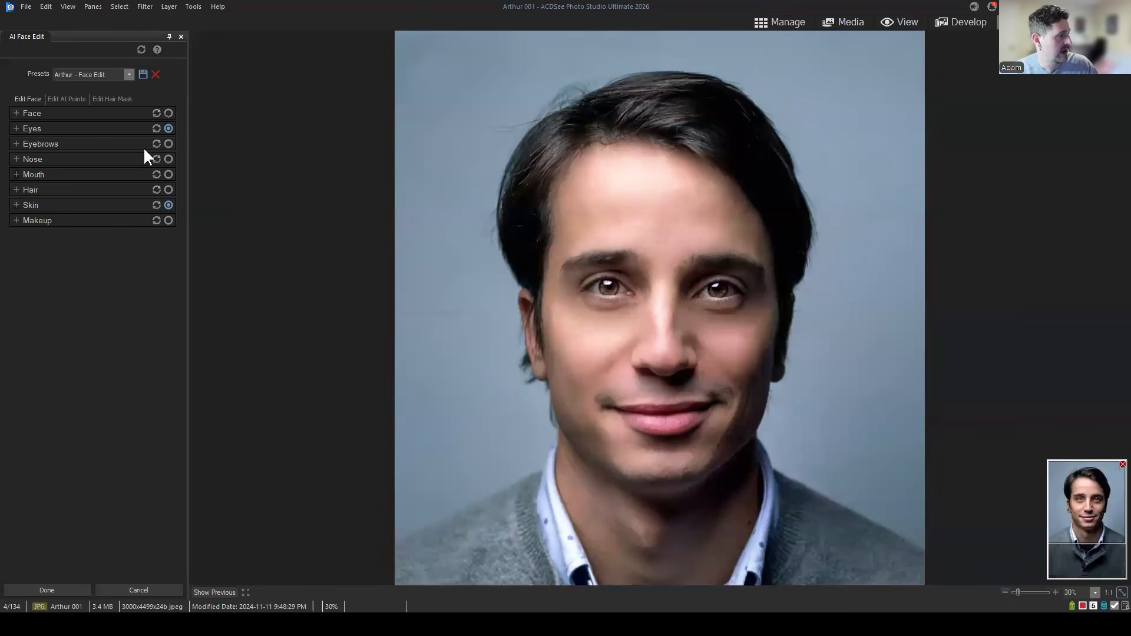
click(128, 75)
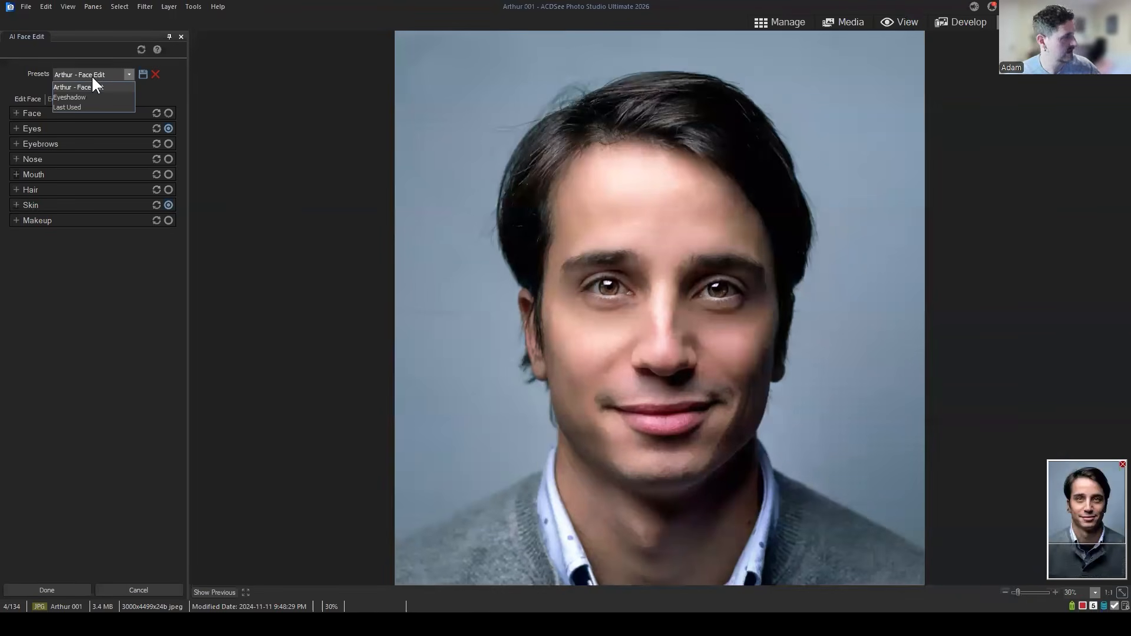
click(94, 304)
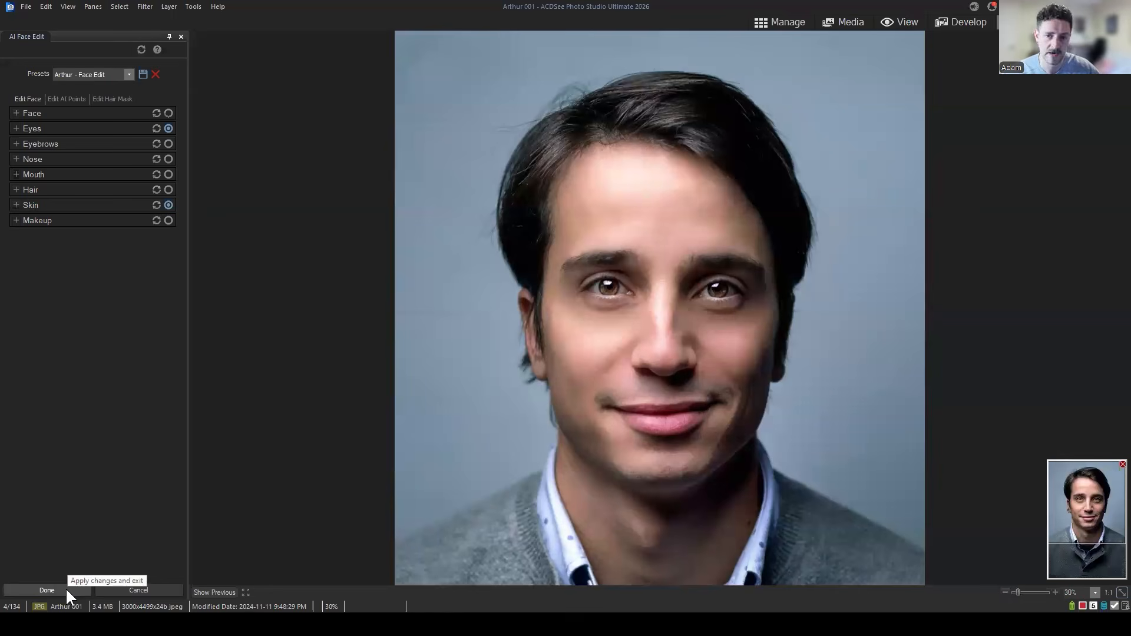
Apply the AI Face Edit changes to the Face Edit (destructive) layer and return to the layer editor.
click(47, 590)
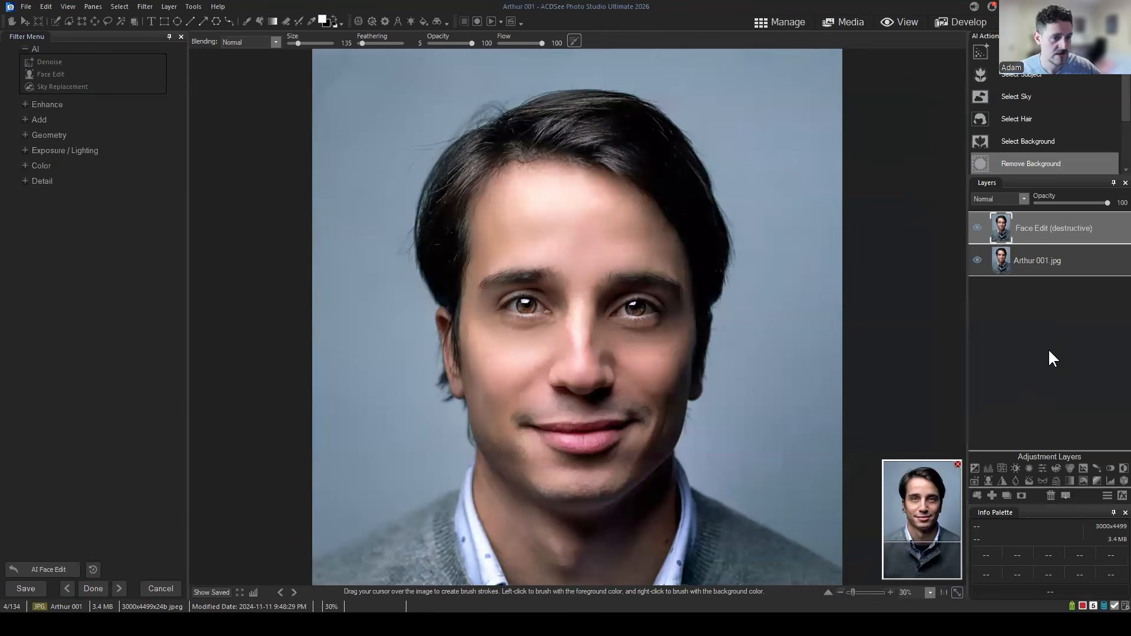
click(1040, 350)
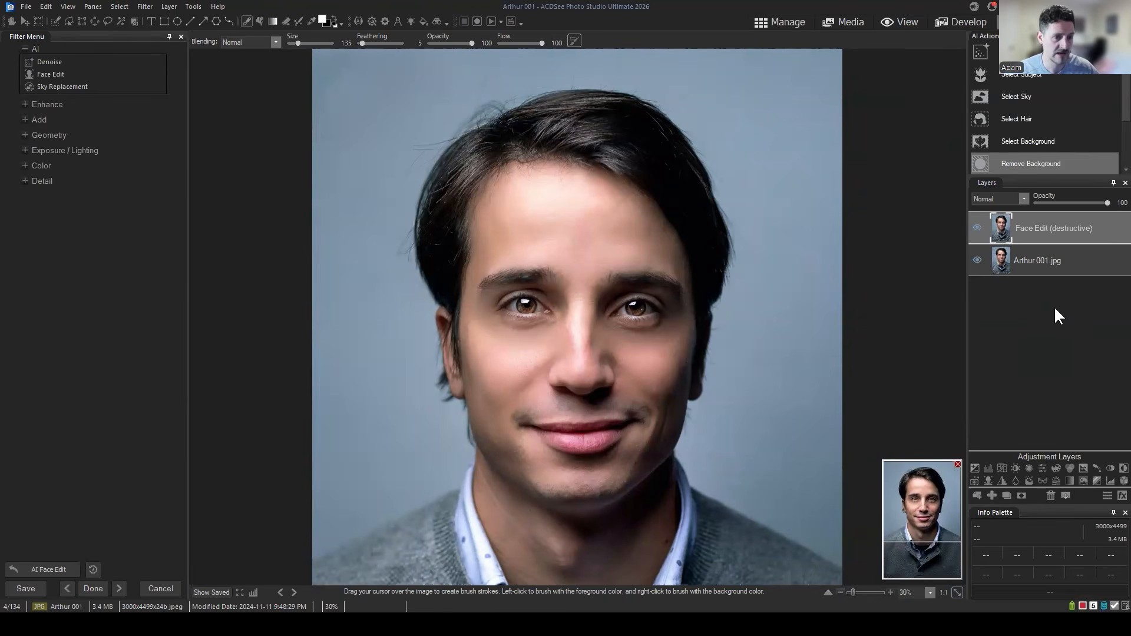
click(1069, 343)
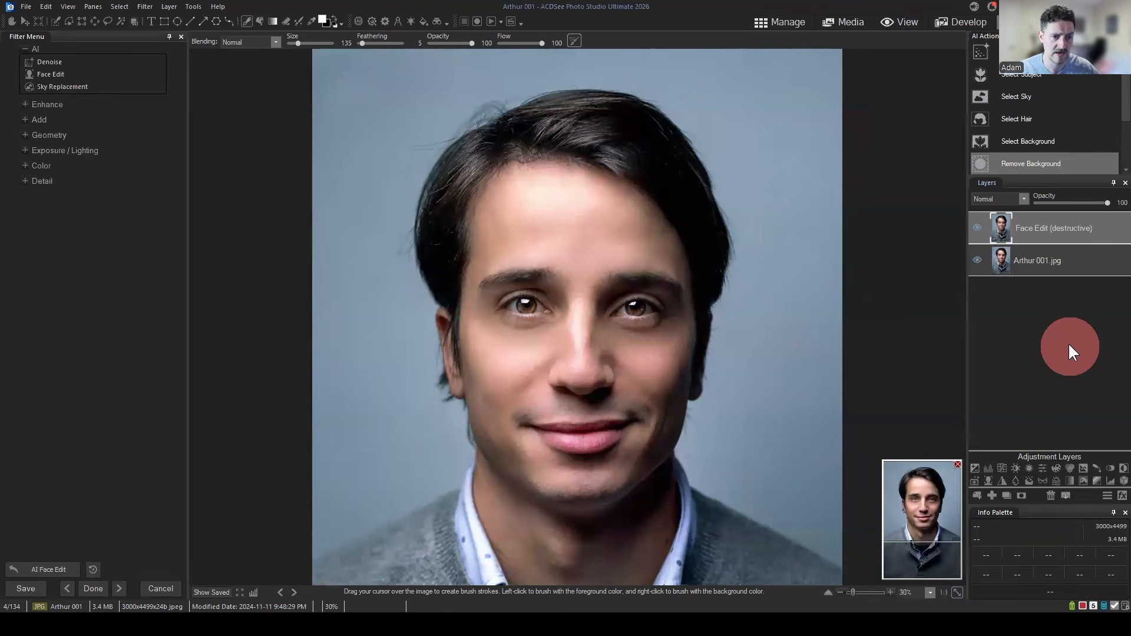
Compare the retouched portrait with the original by hiding and showing the Face Edit (destructive) layer.
click(1044, 229)
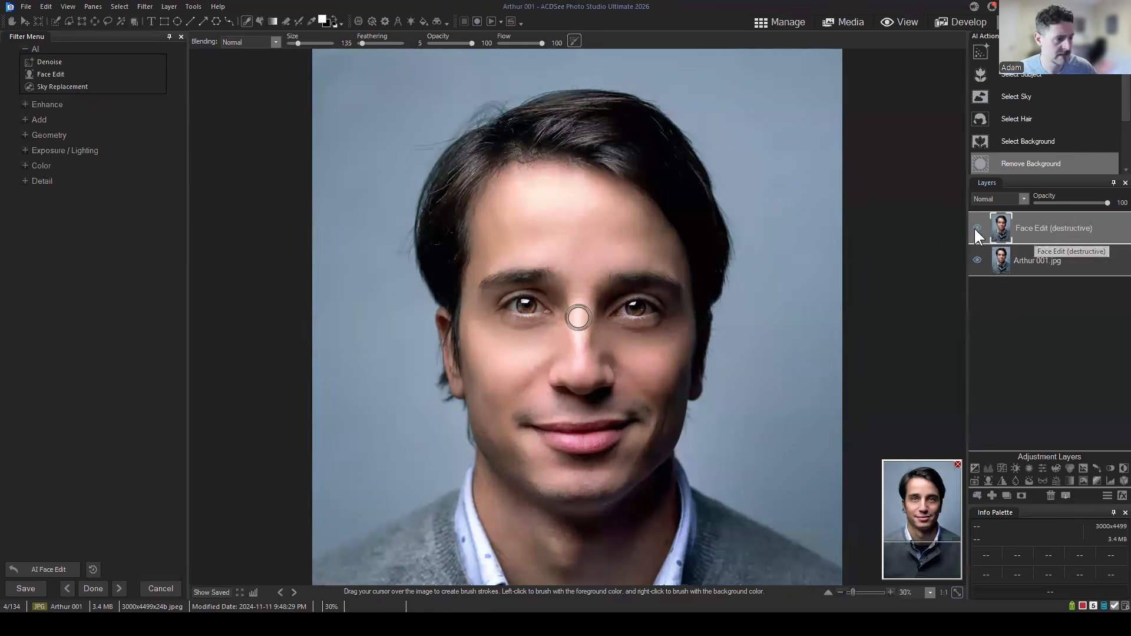
click(977, 228)
click(1064, 229)
click(977, 227)
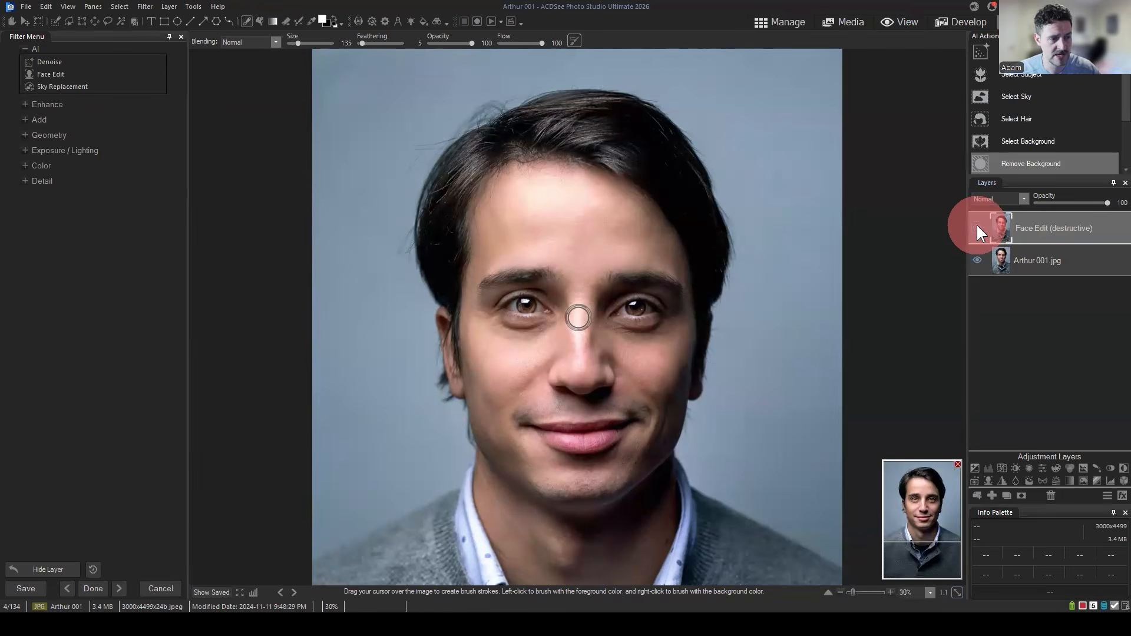
click(1066, 233)
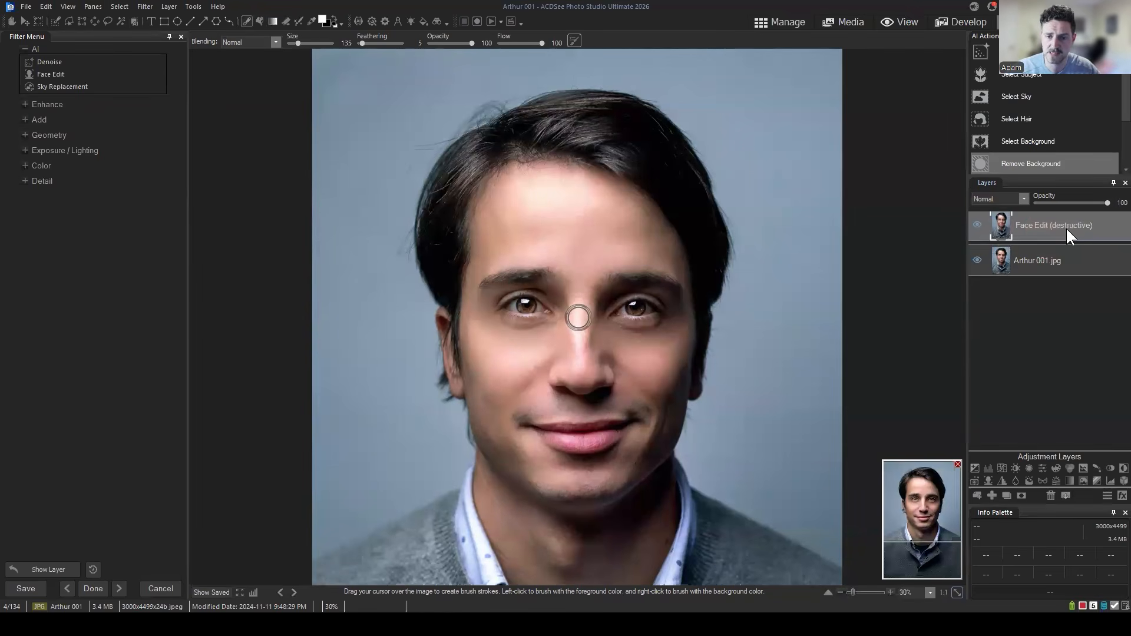
drag(1060, 228, 1062, 225)
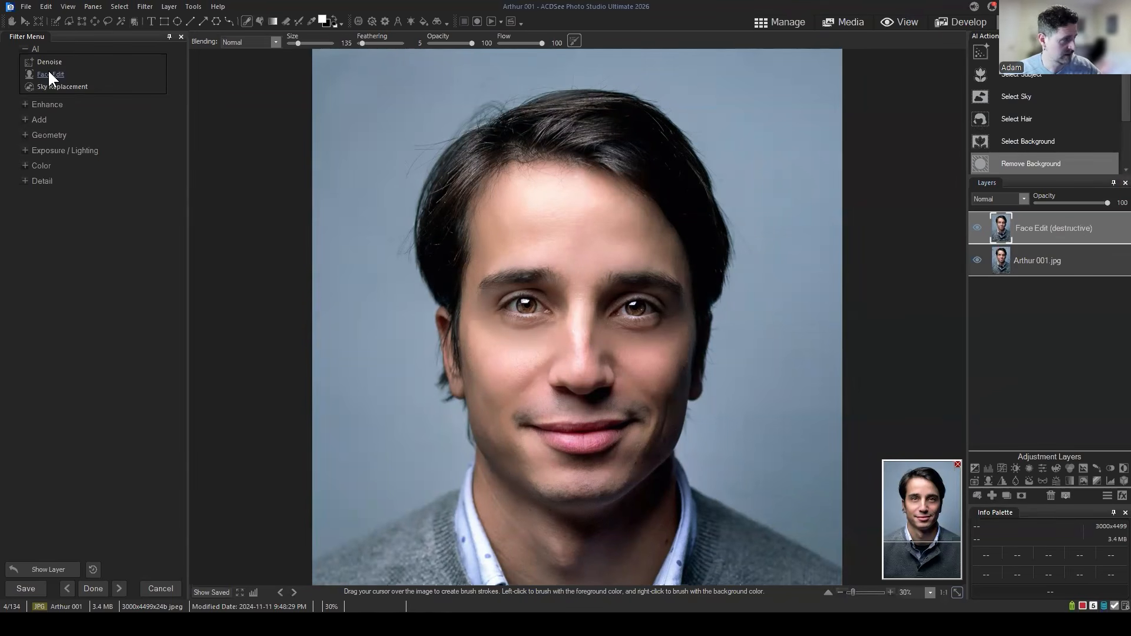
click(1067, 214)
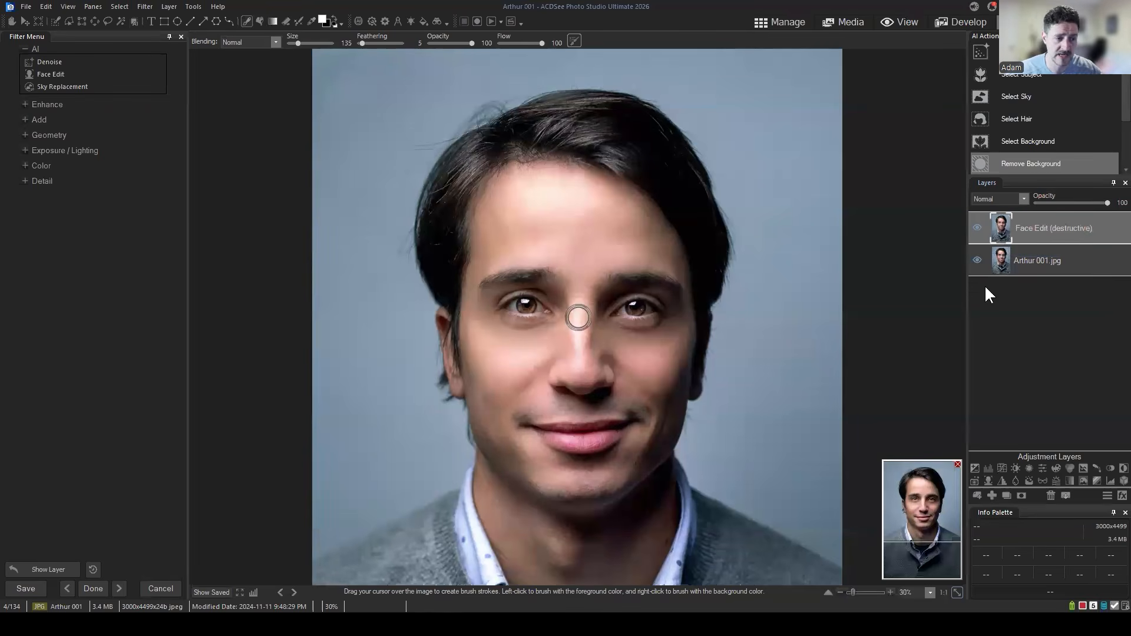
click(976, 228)
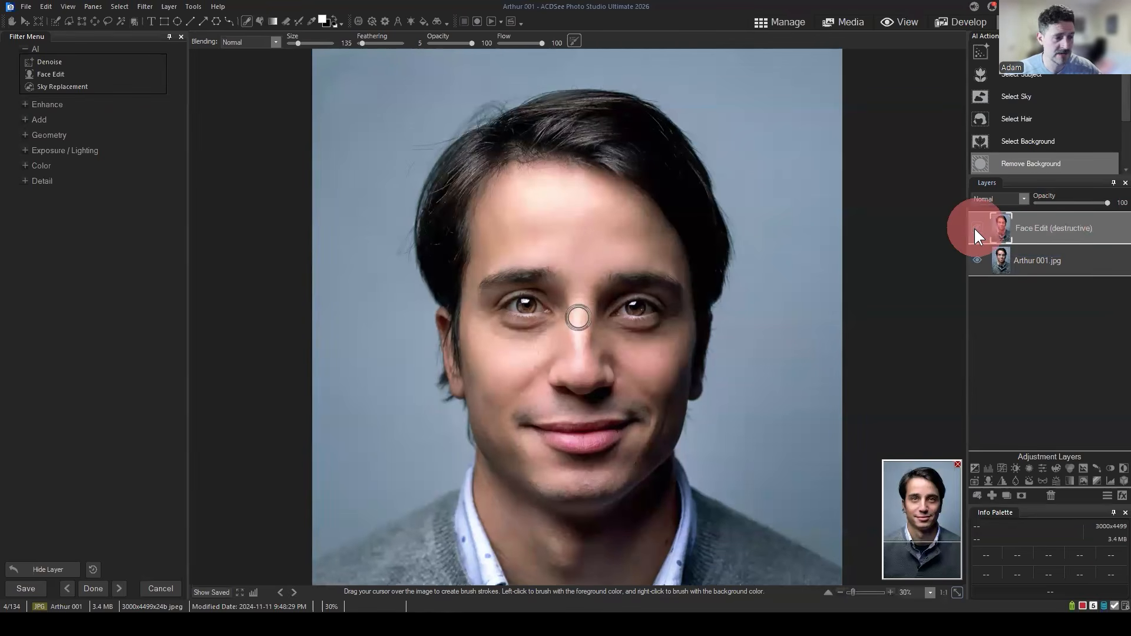
click(976, 228)
click(1075, 358)
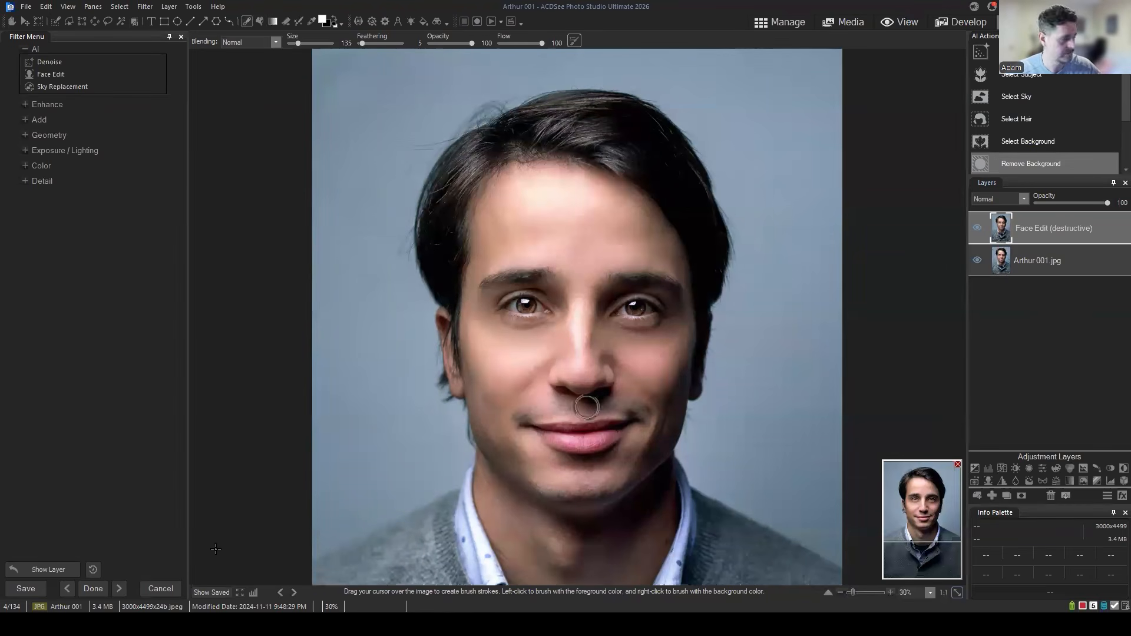
Check the edit history and save the layered portrait as "Arthur-FaceEdits" in ACDC file format in the People folder.
click(93, 569)
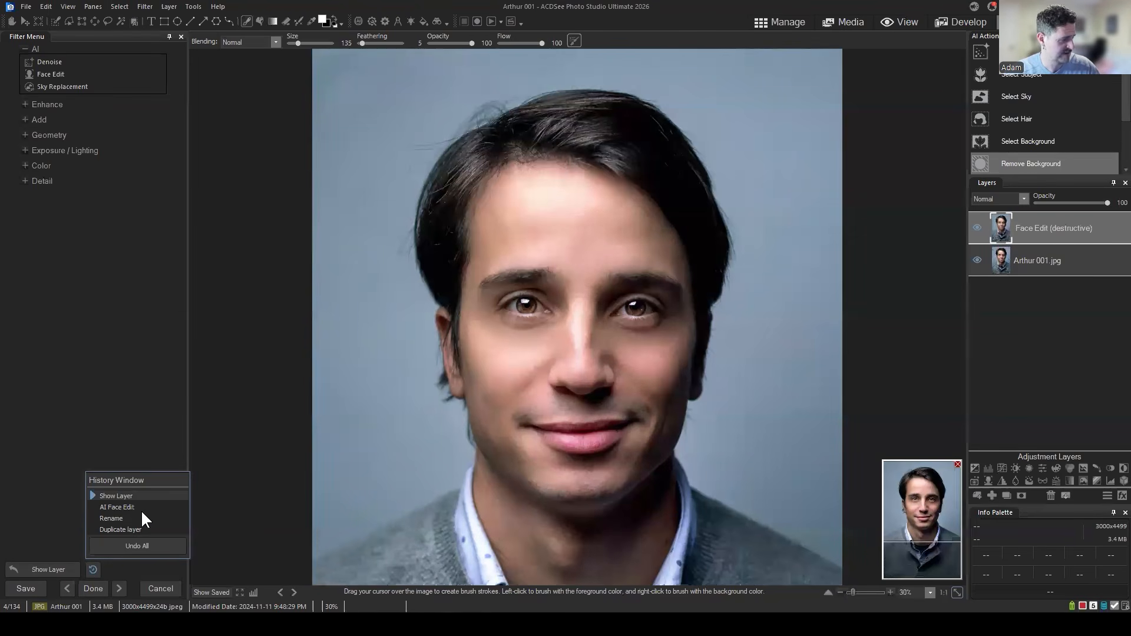
click(1040, 331)
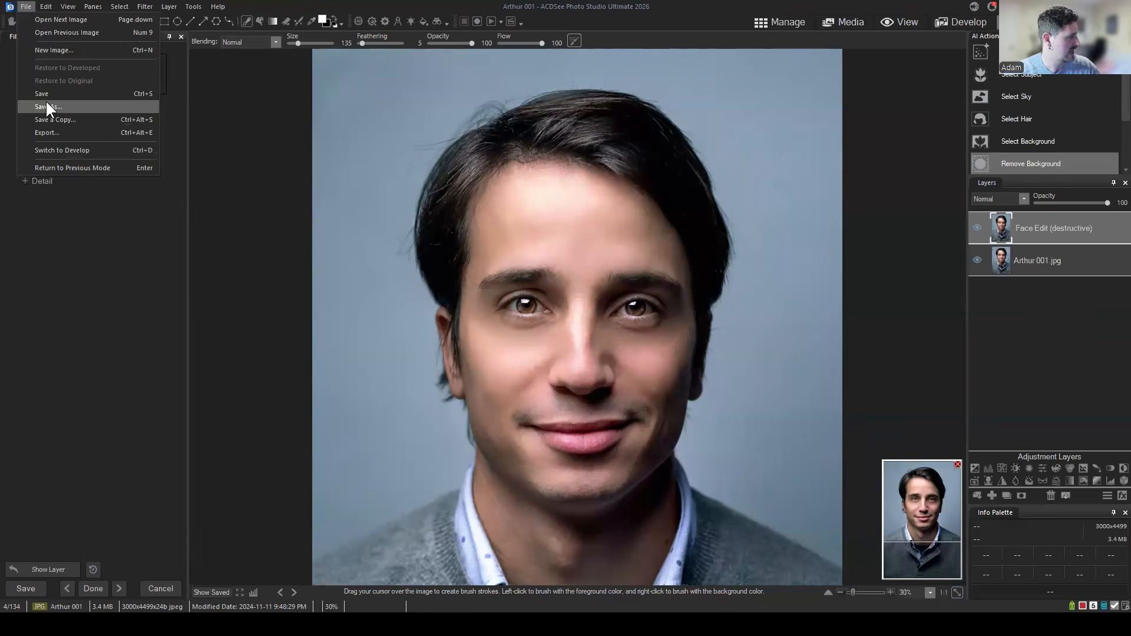
click(46, 102)
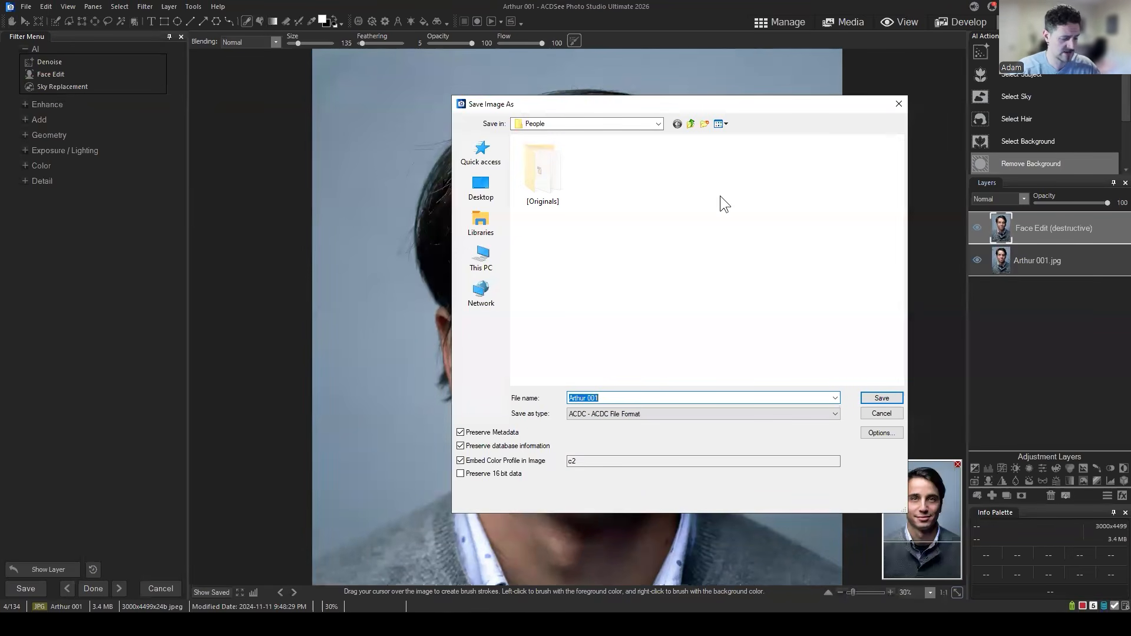
text(Arthur-Face)
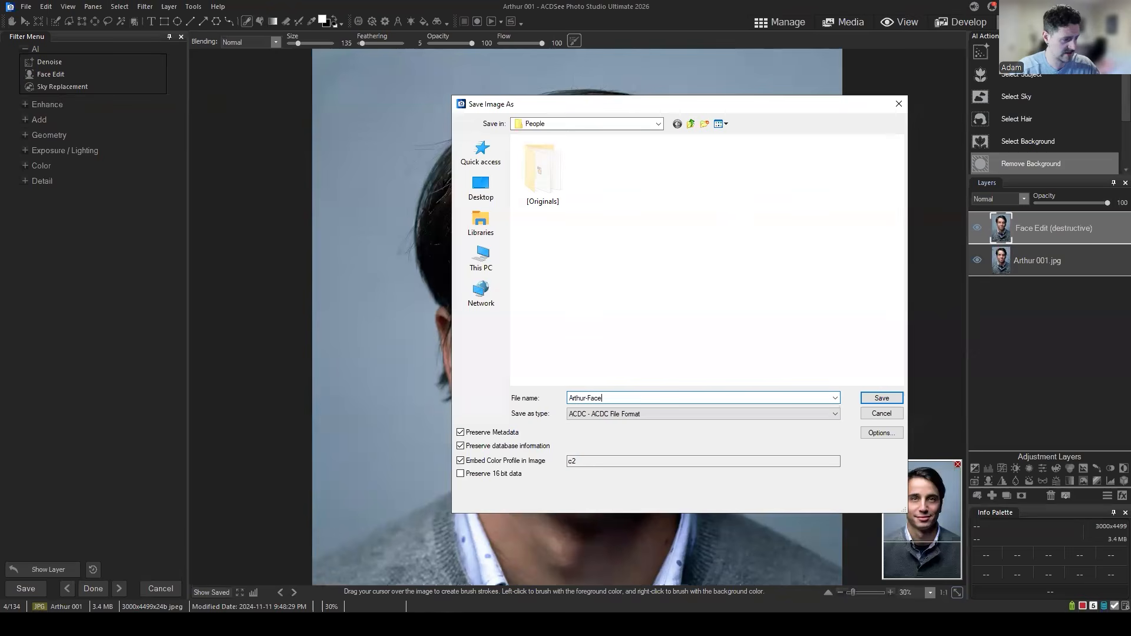
text(Edits)
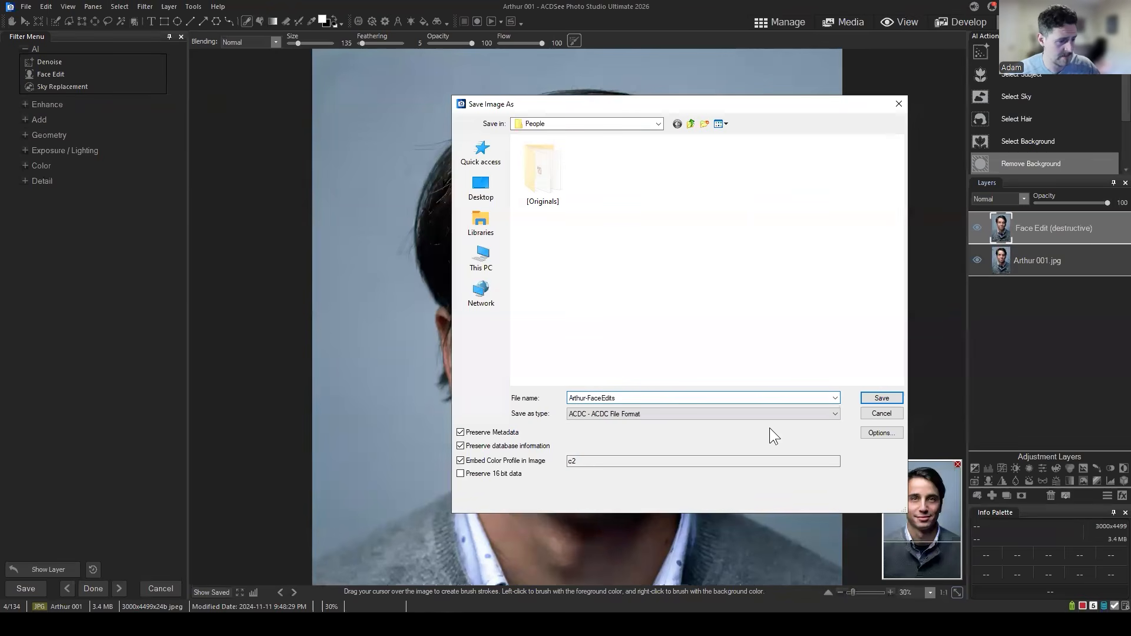
click(882, 400)
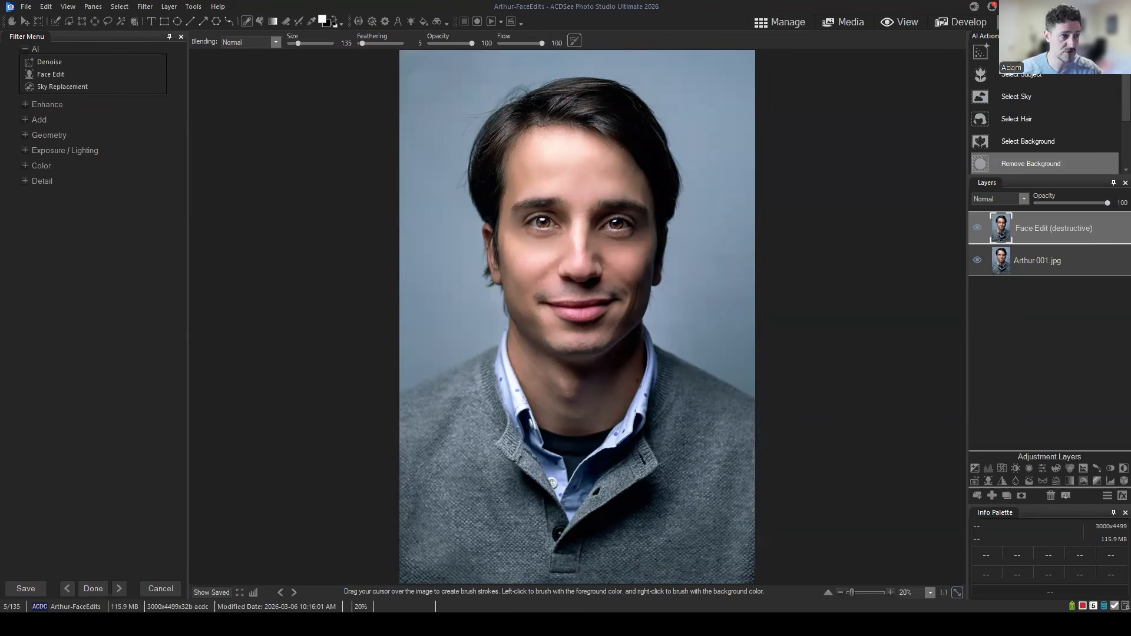
Locate the saved Arthur-FaceEdits file in the People folder and reopen it in the editor.
click(789, 23)
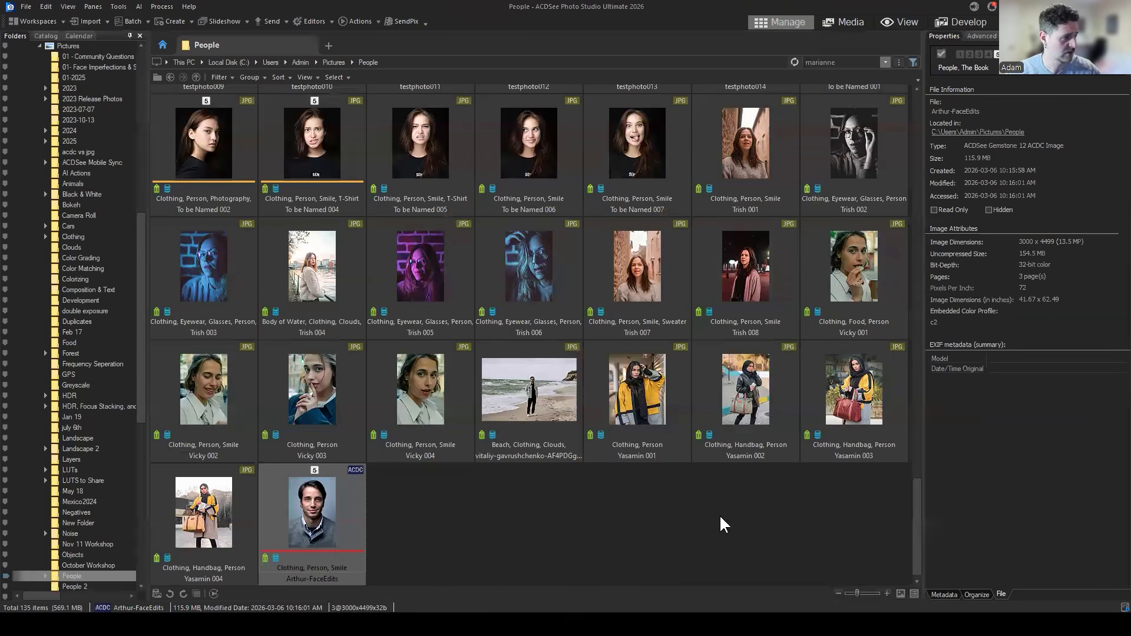
click(720, 515)
click(346, 516)
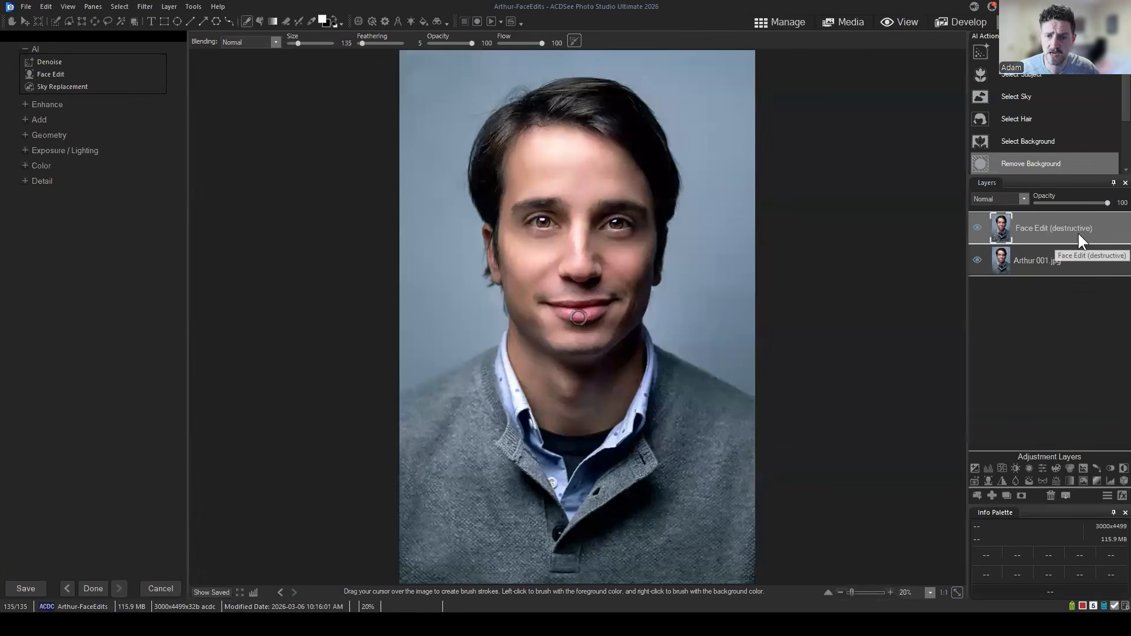
Inspect the Face Edit (destructive) and Arthur 001.jpg layers of the reopened file and the AI filter group.
click(1072, 224)
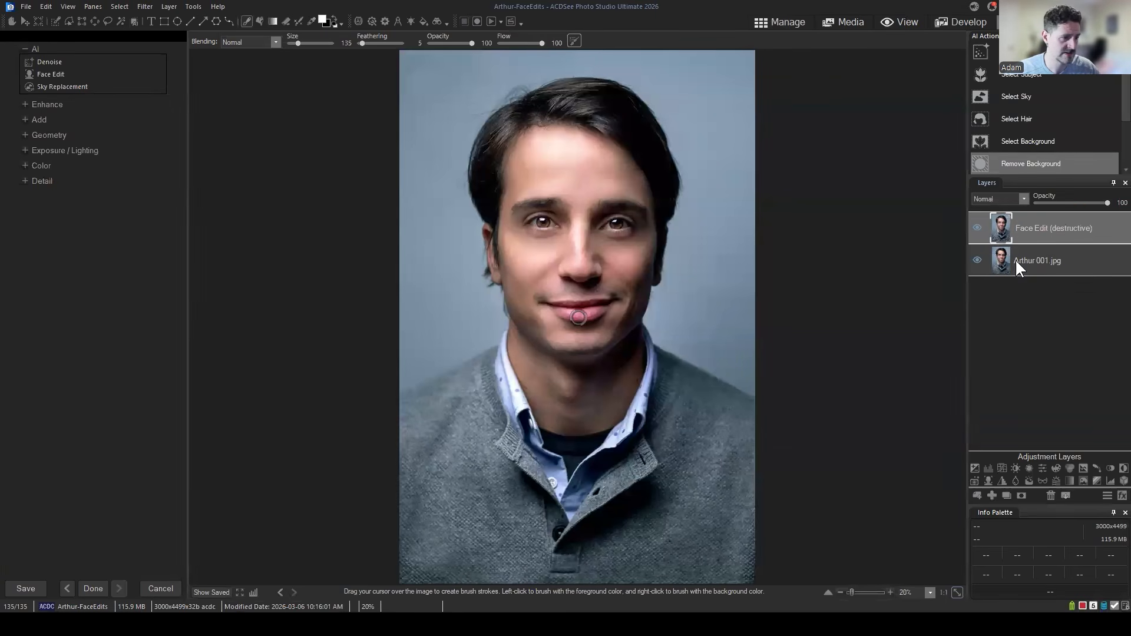
click(977, 228)
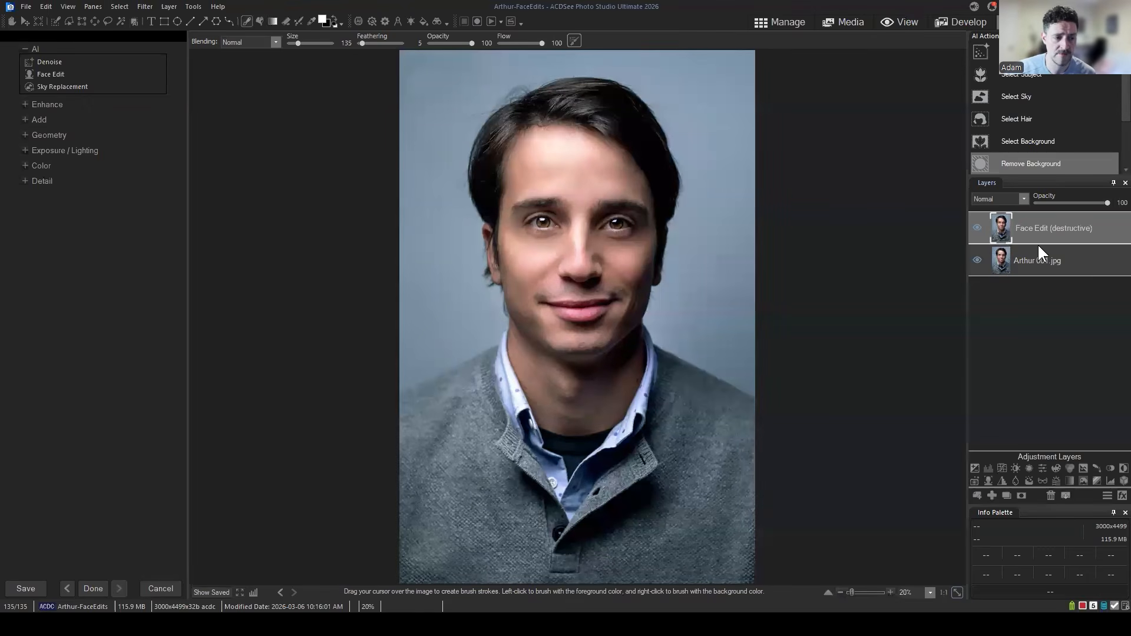
drag(1067, 237, 1052, 222)
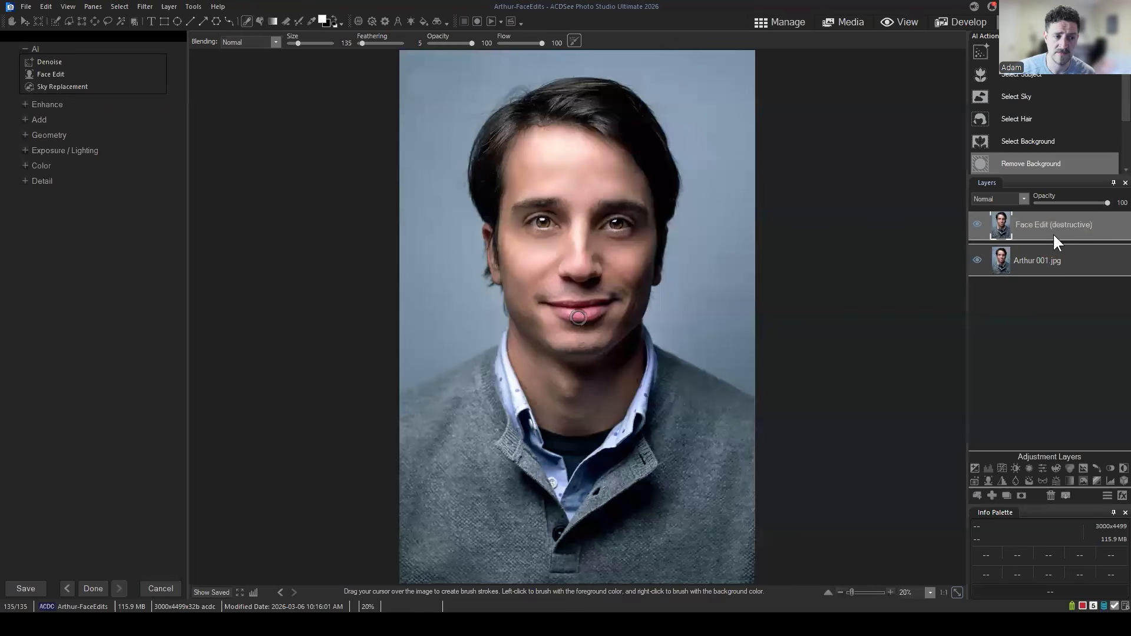
click(1055, 266)
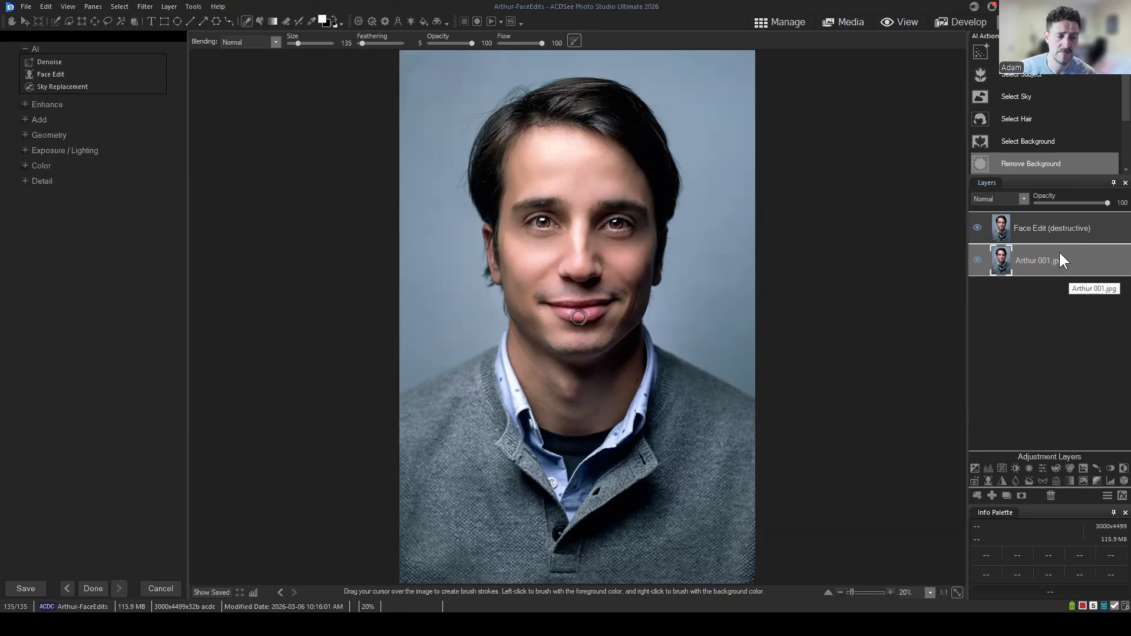
click(1059, 222)
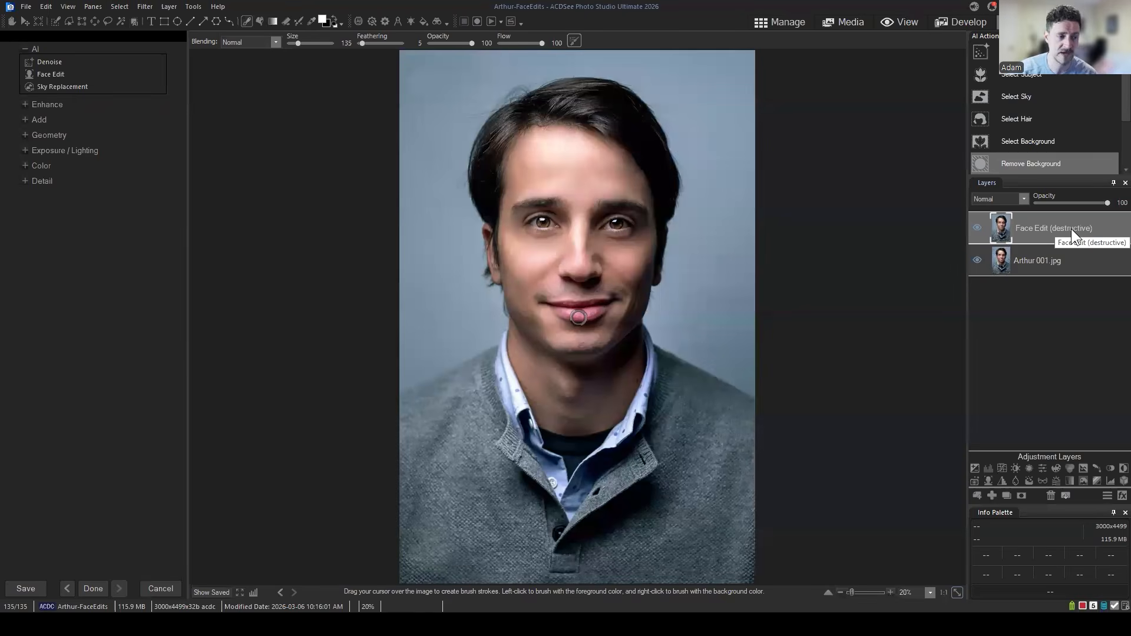
click(22, 49)
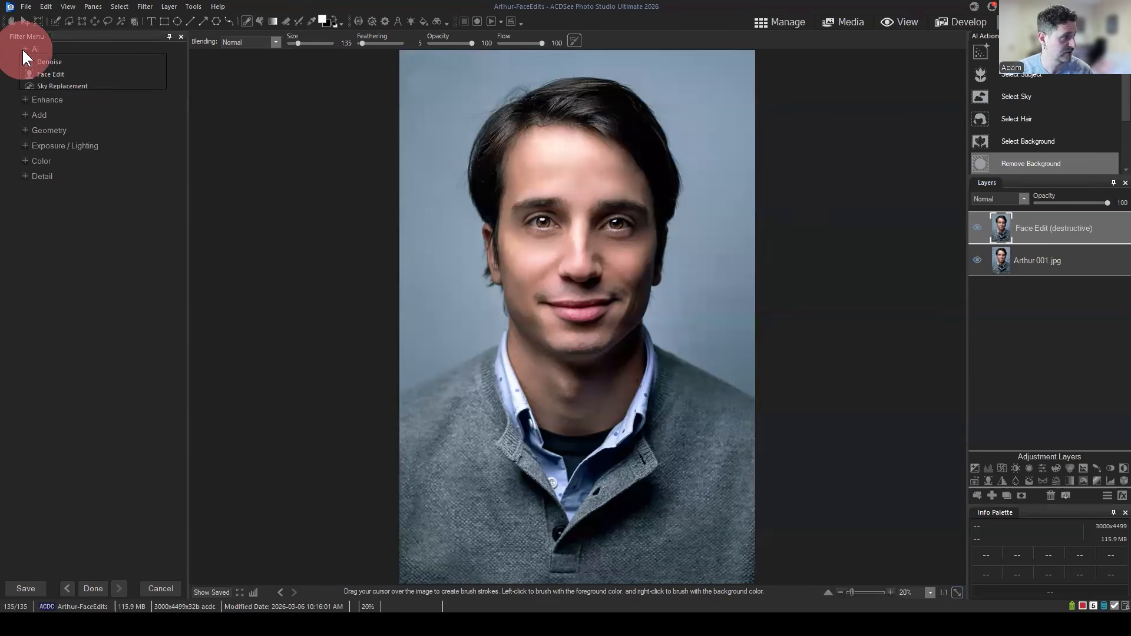
click(23, 46)
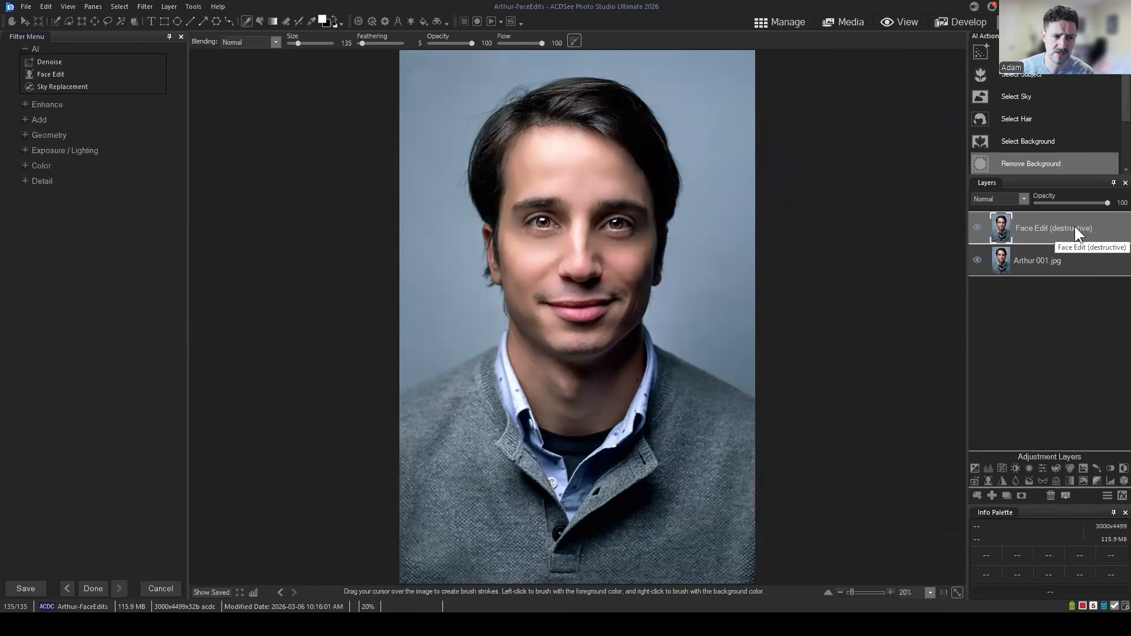
drag(1065, 228, 1060, 234)
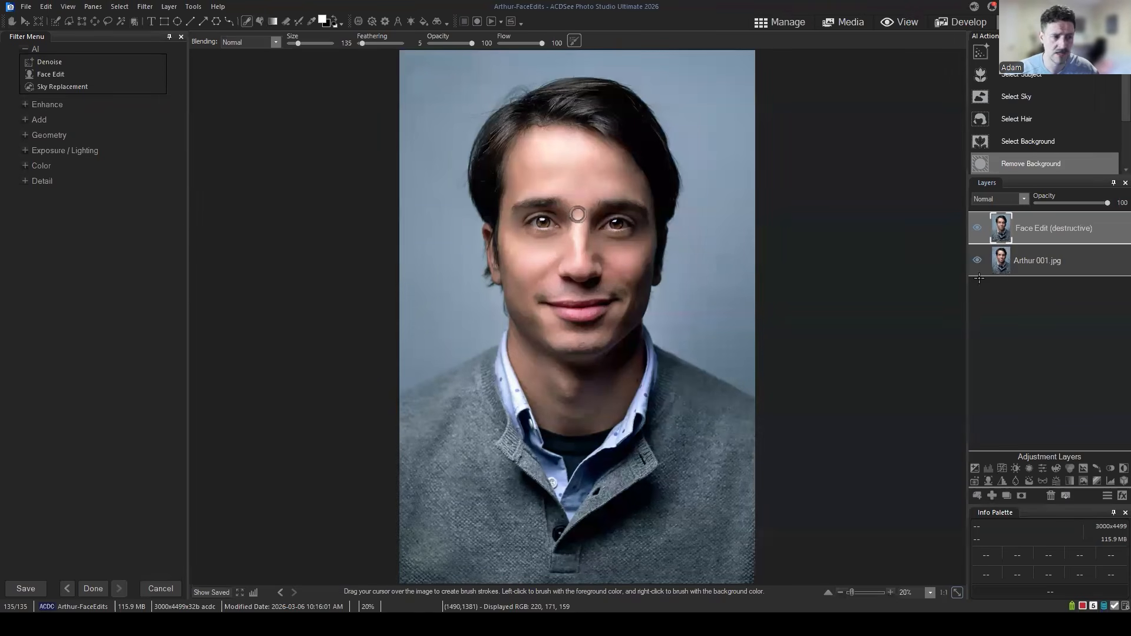
Toggle the Face Edit (destructive) layer off and on twice to compare the reopened retouch with the original.
click(976, 228)
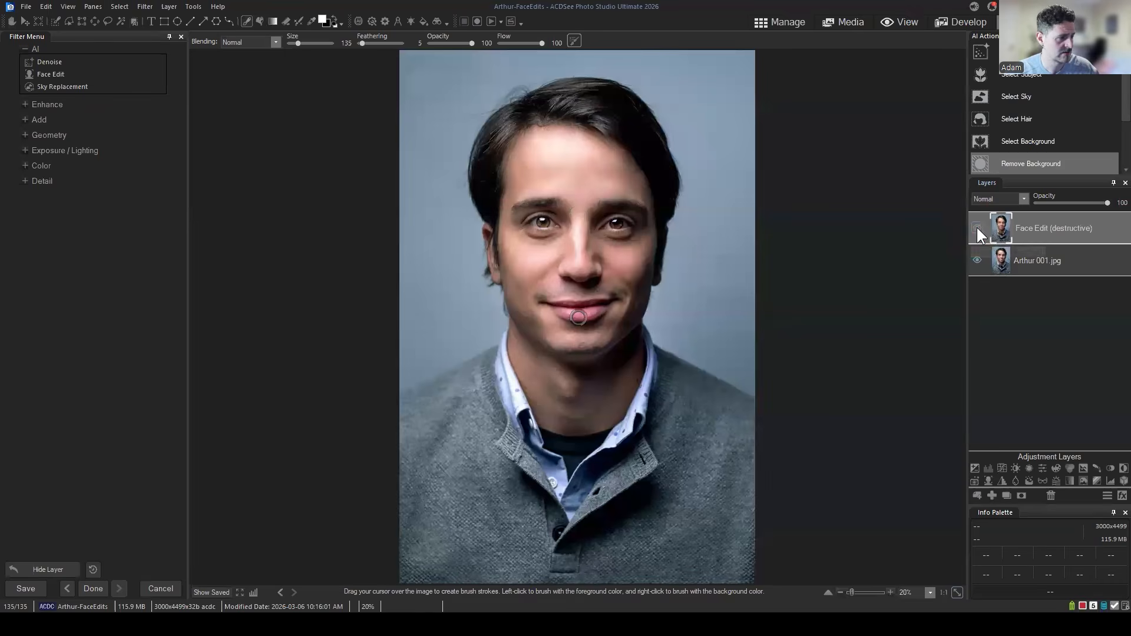
click(976, 228)
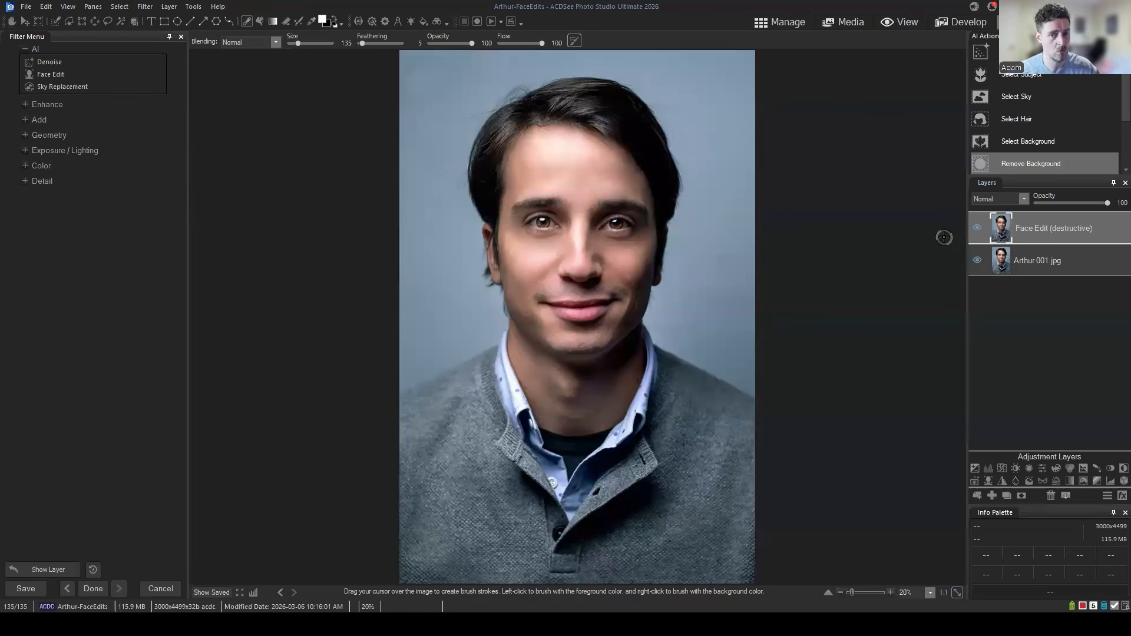
click(976, 228)
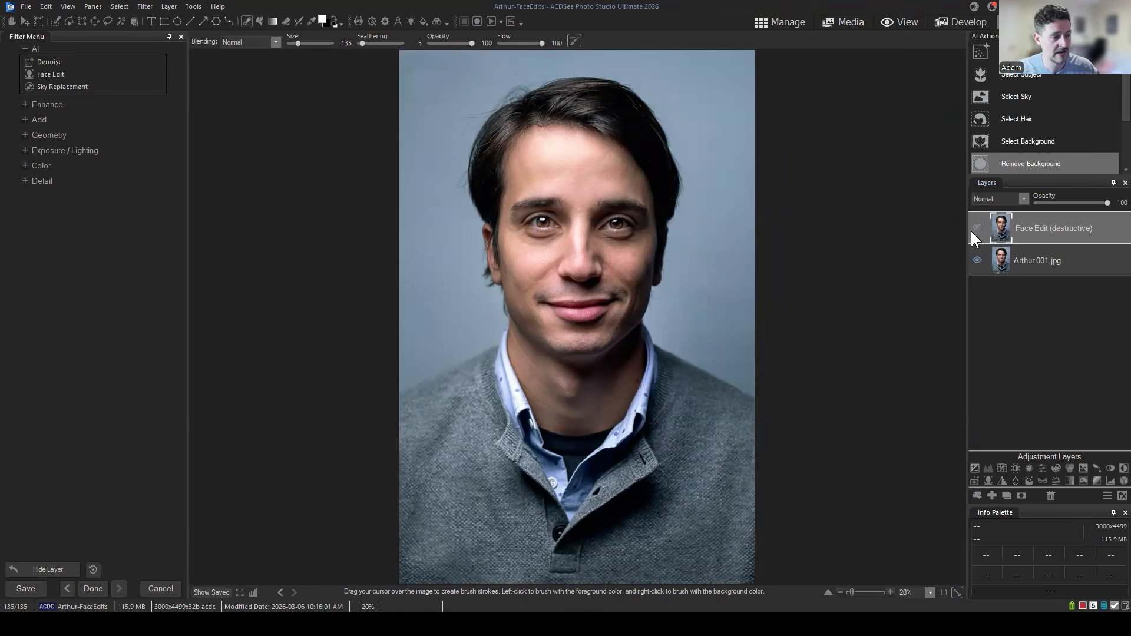
click(977, 228)
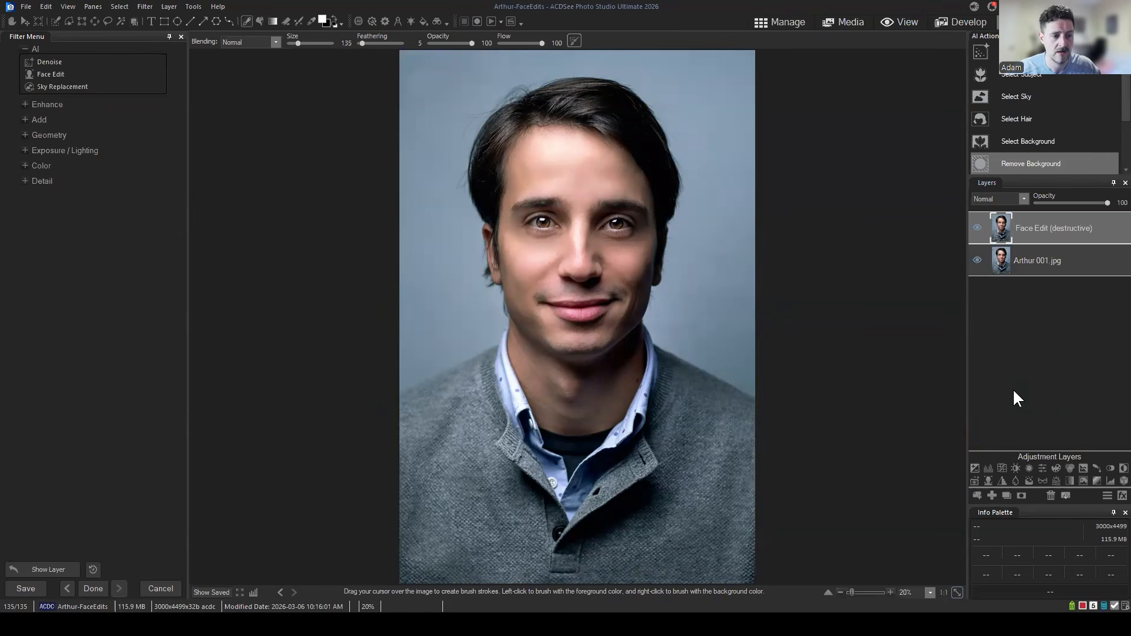
Hide the Face Edit (destructive) layer and move it beneath the Arthur 001.jpg layer.
click(976, 228)
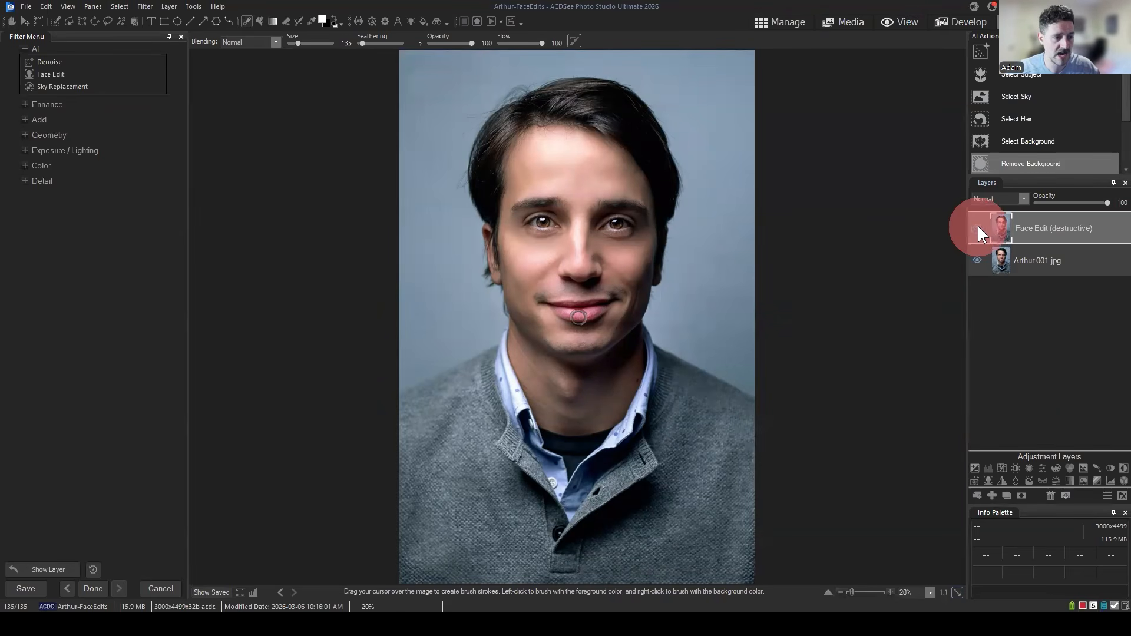
drag(1054, 226, 1058, 289)
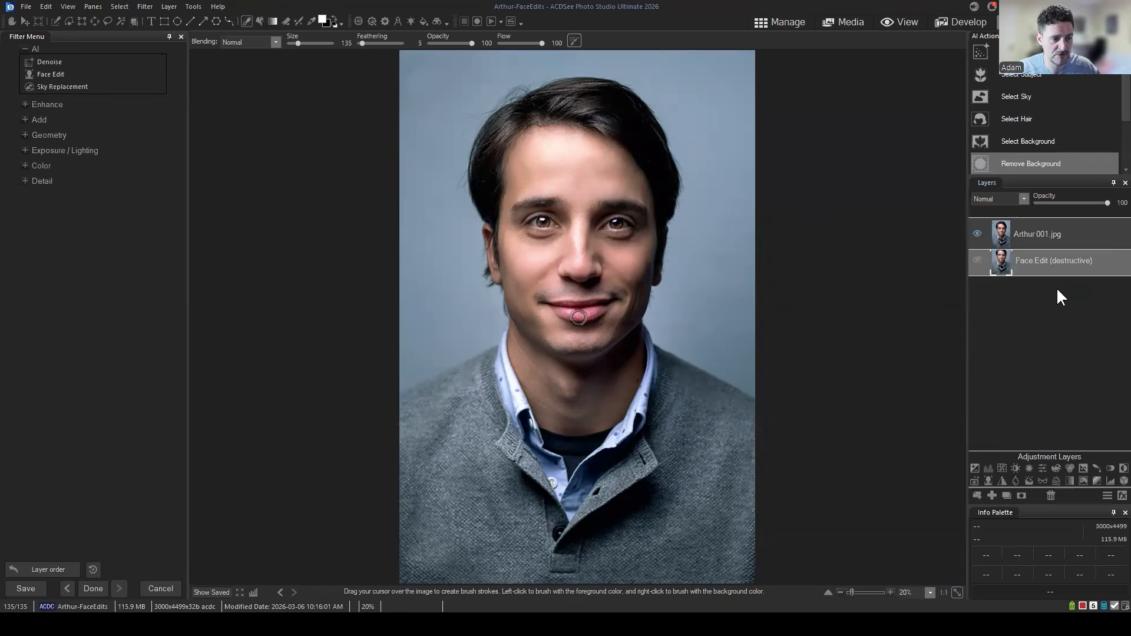
Rename the Arthur 001.jpg layer to "Original".
click(1034, 230)
right_click(1044, 228)
click(1038, 231)
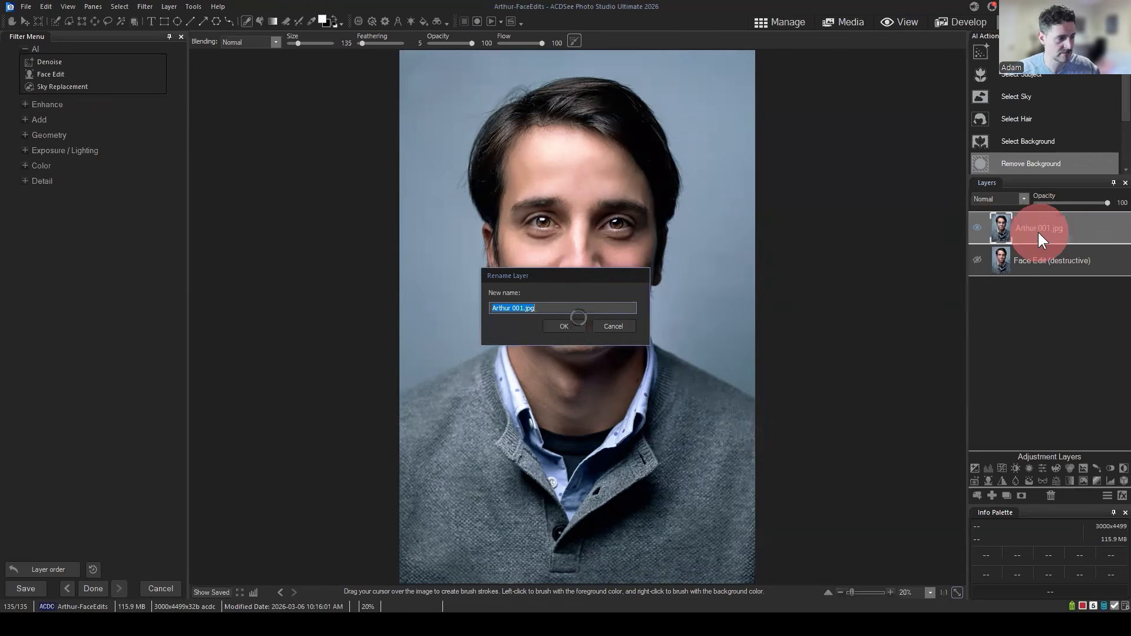
text(Original)
key(Return)
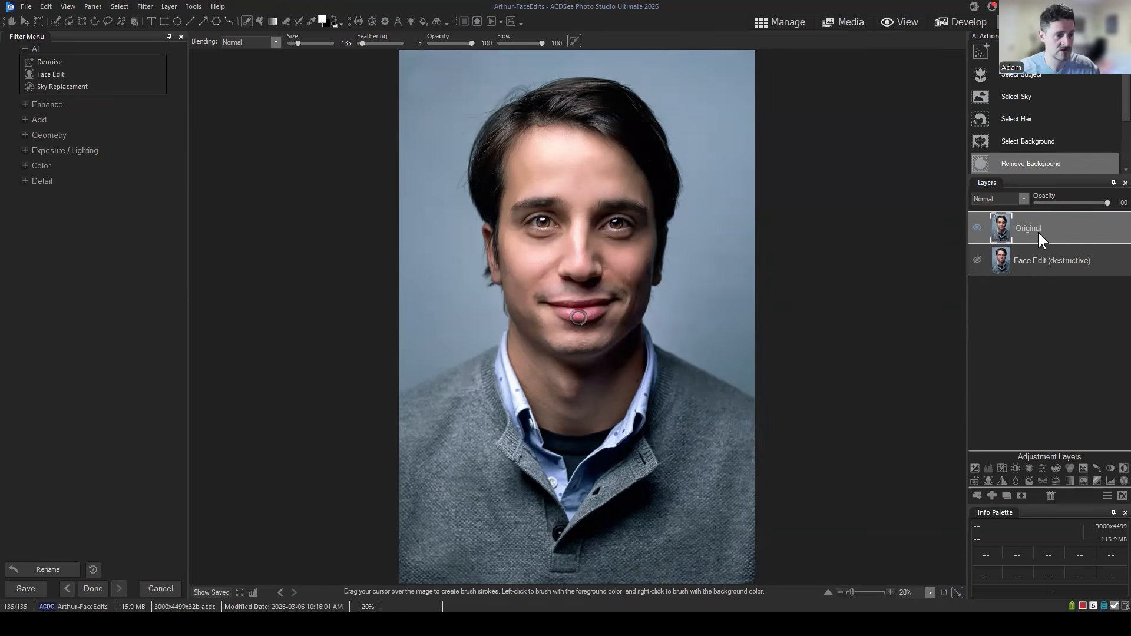
Move the Face Edit (destructive) layer above Original, make it visible and select it.
drag(1051, 224, 1051, 228)
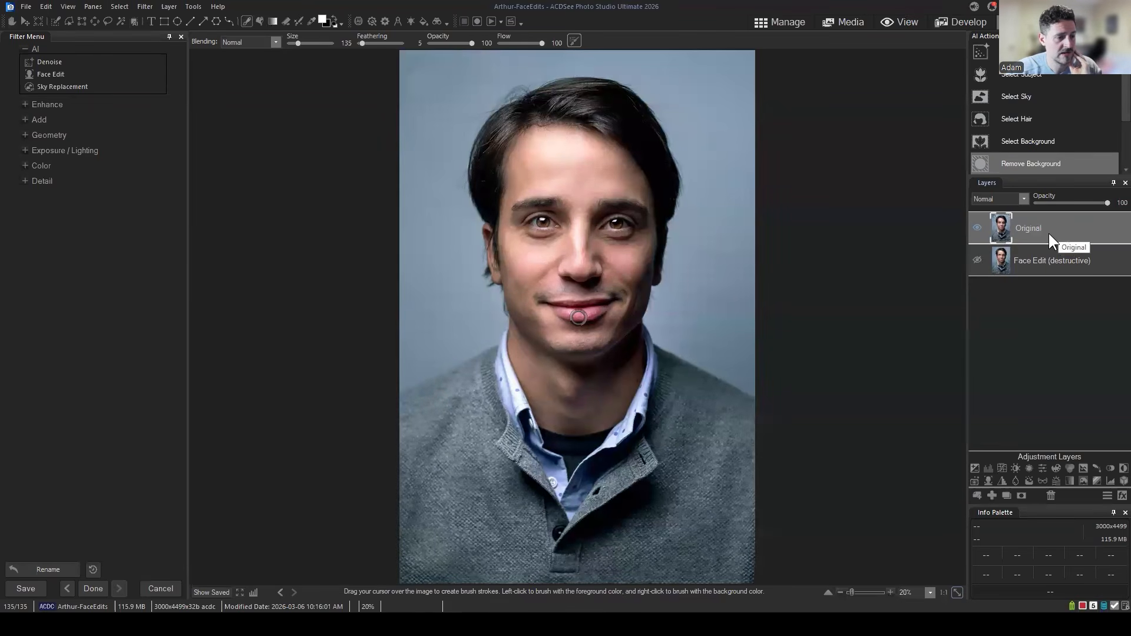
drag(1050, 263, 1052, 204)
click(978, 227)
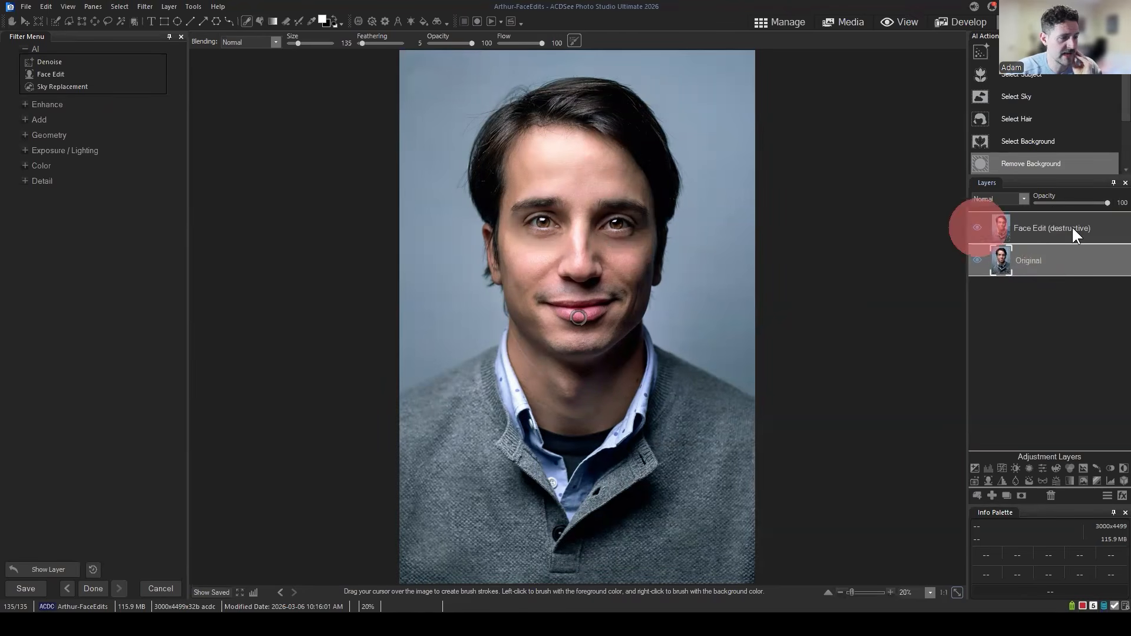
click(1085, 229)
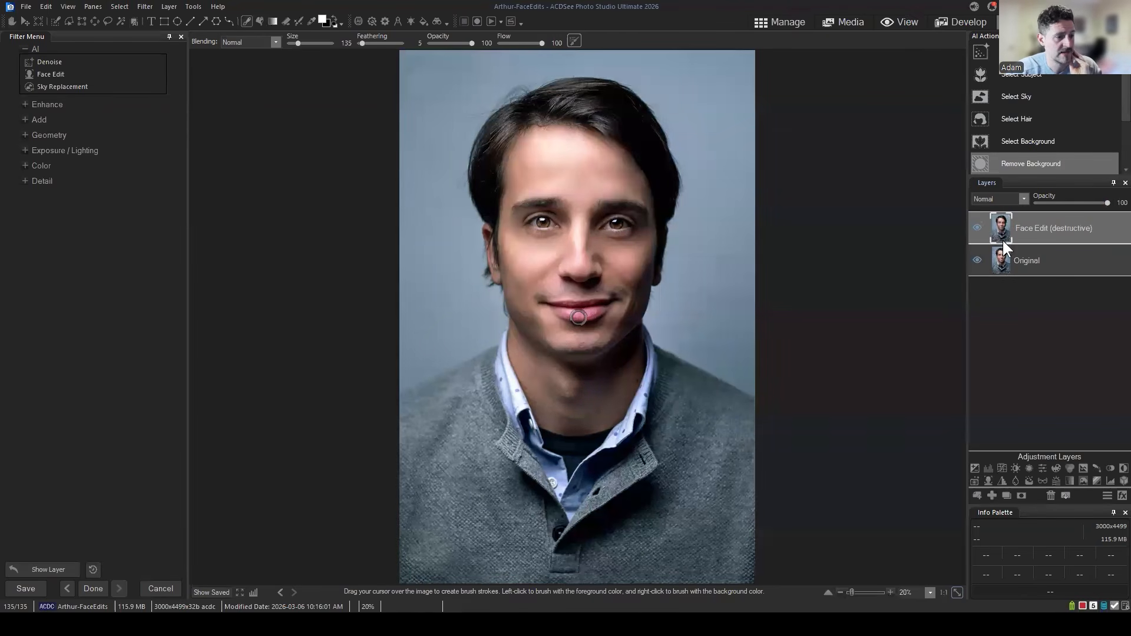
Hide the Face Edit (destructive) layer again, move it beneath Original and select the Original layer.
click(976, 226)
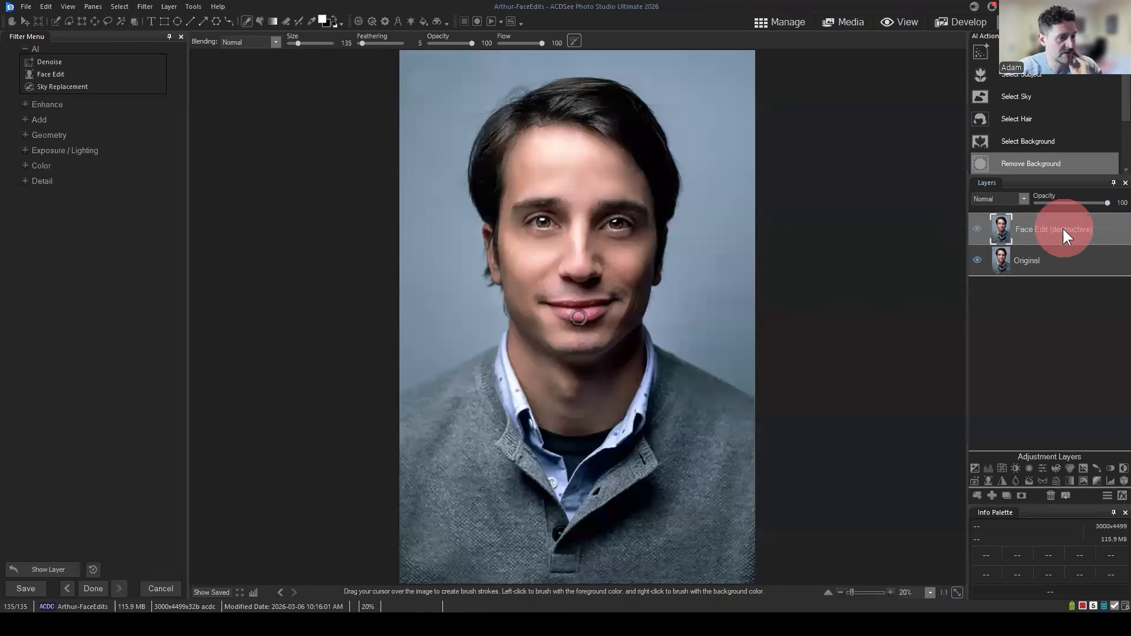
click(976, 228)
drag(1049, 227, 1037, 274)
click(1044, 224)
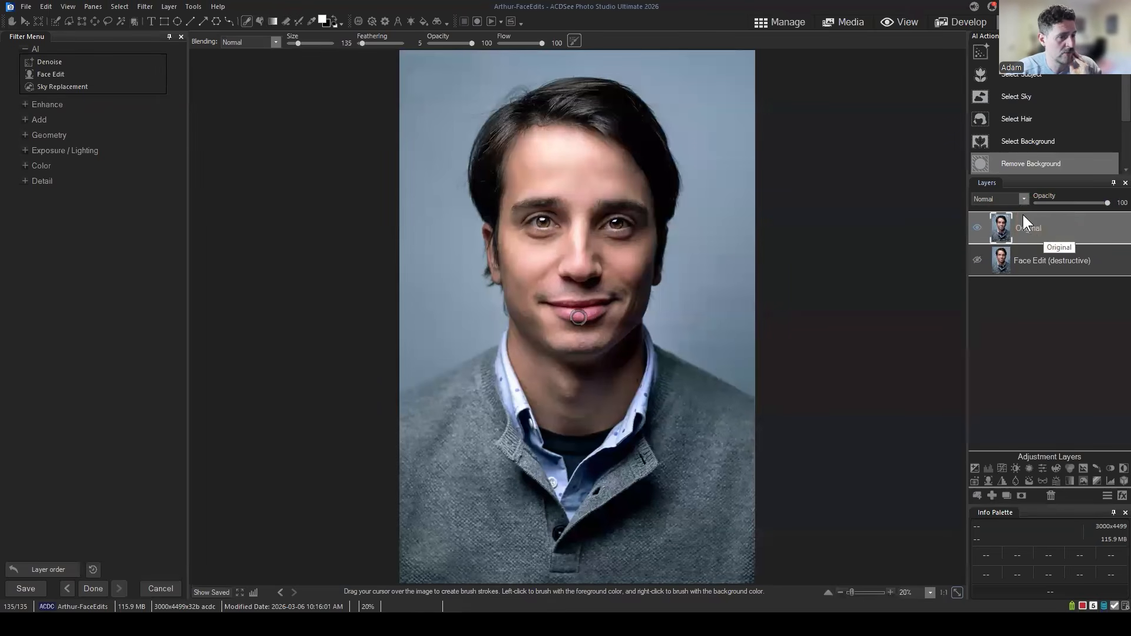
click(1040, 222)
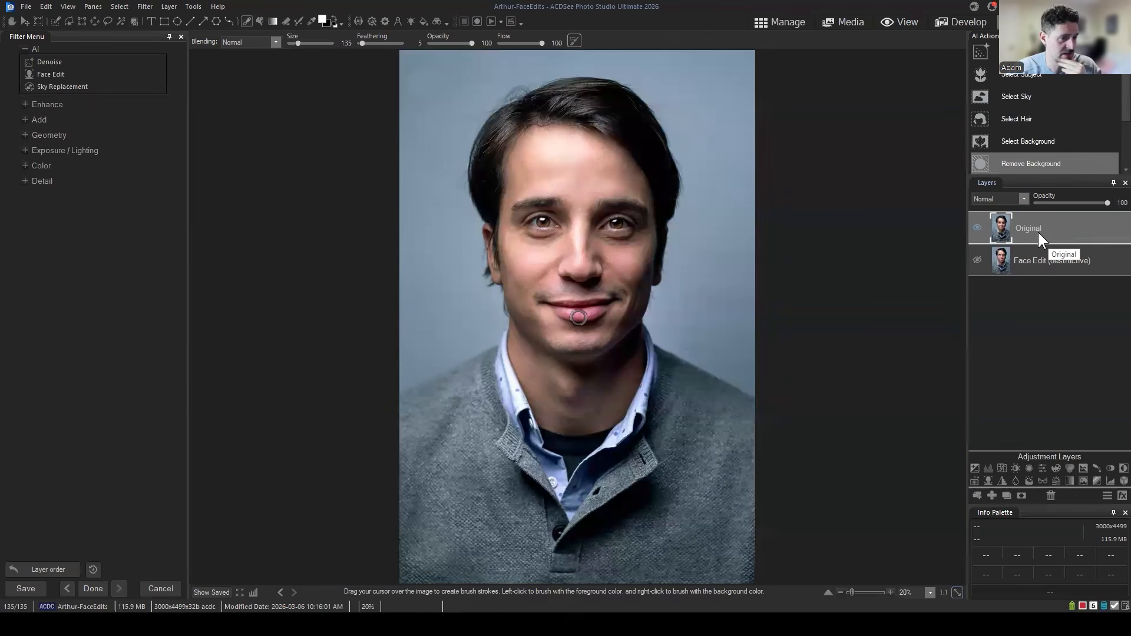
Try the visible Face Edit (destructive) layer above Original, and return it hidden beneath Original with Original selected.
drag(978, 261, 1051, 210)
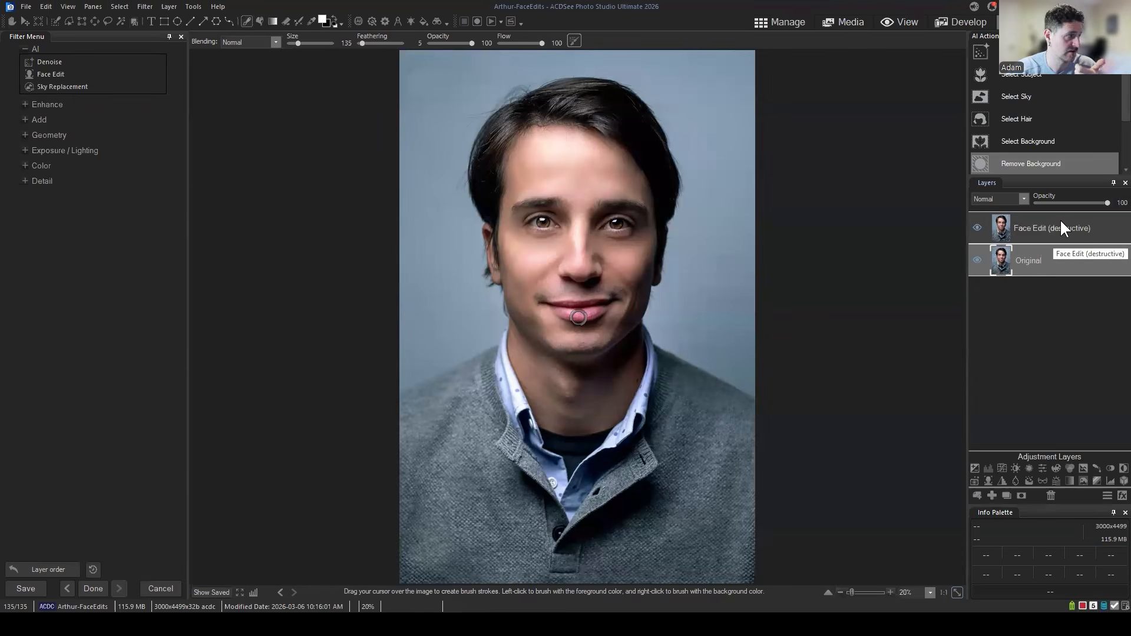
drag(1067, 219, 1076, 323)
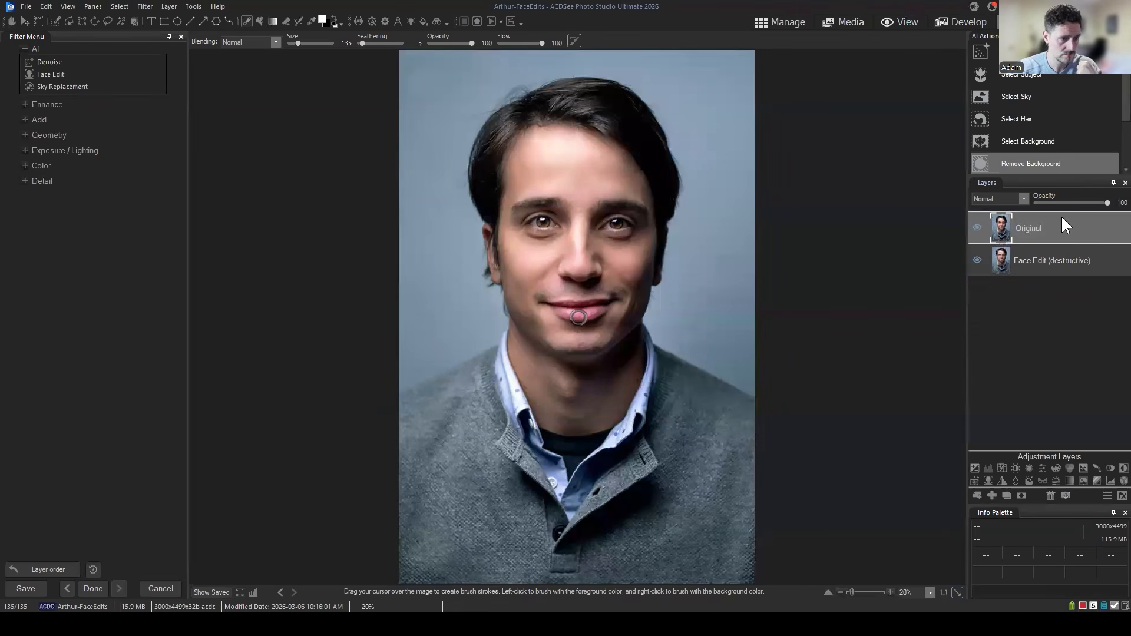
click(977, 261)
click(1048, 223)
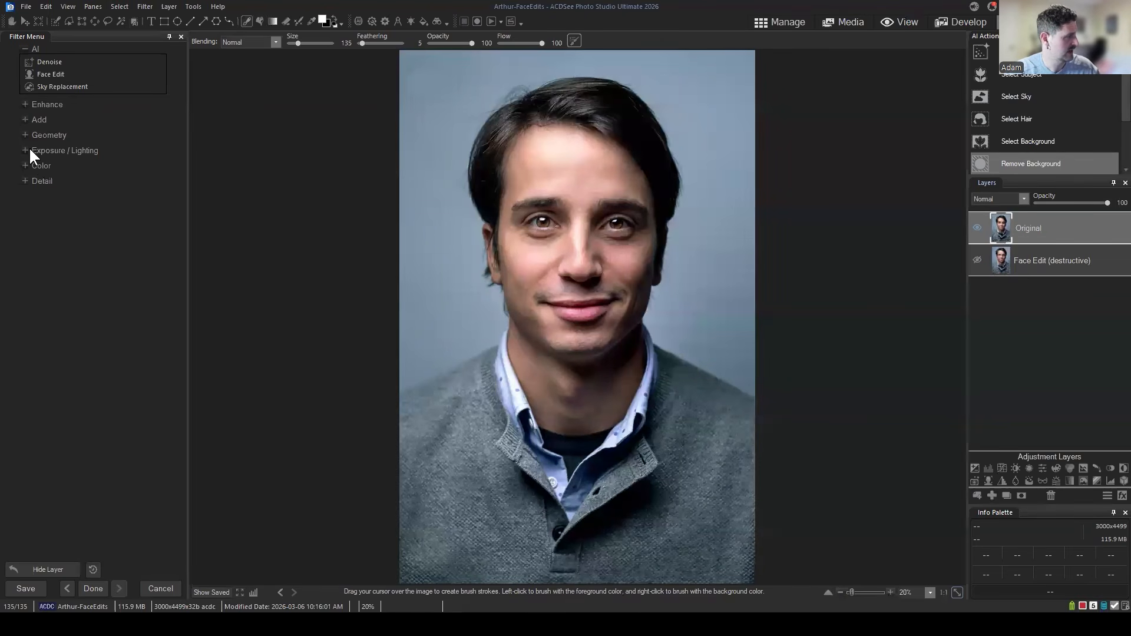
Look through the Enhance, Add, Geometry and Exposure / Lighting filter groups, and collapse all the expanded filter groups.
click(26, 105)
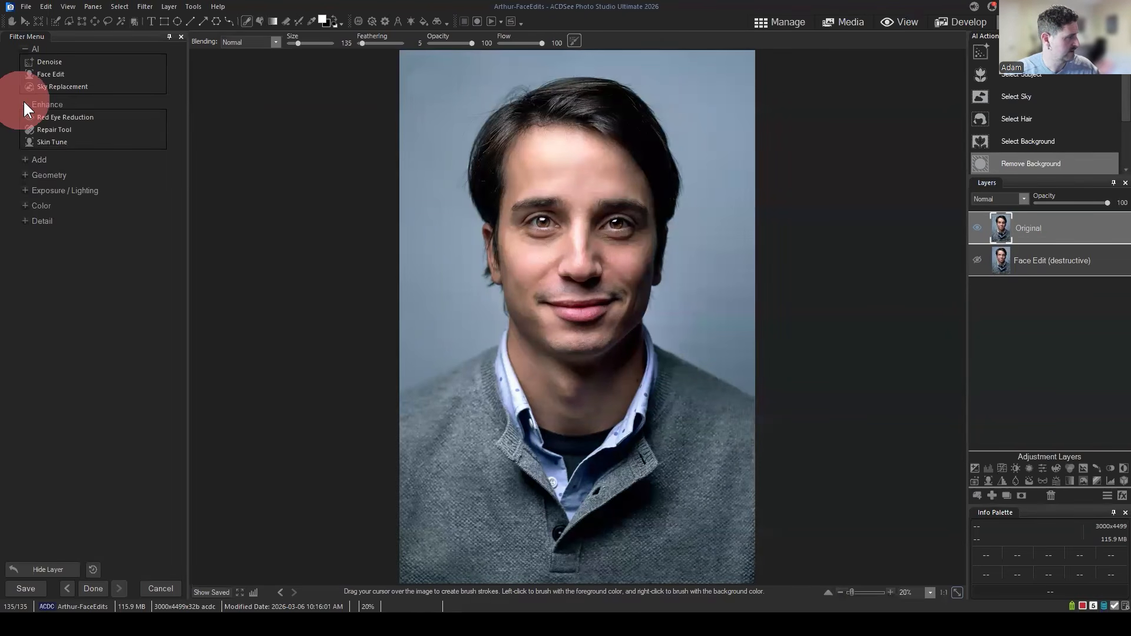
click(26, 160)
click(21, 255)
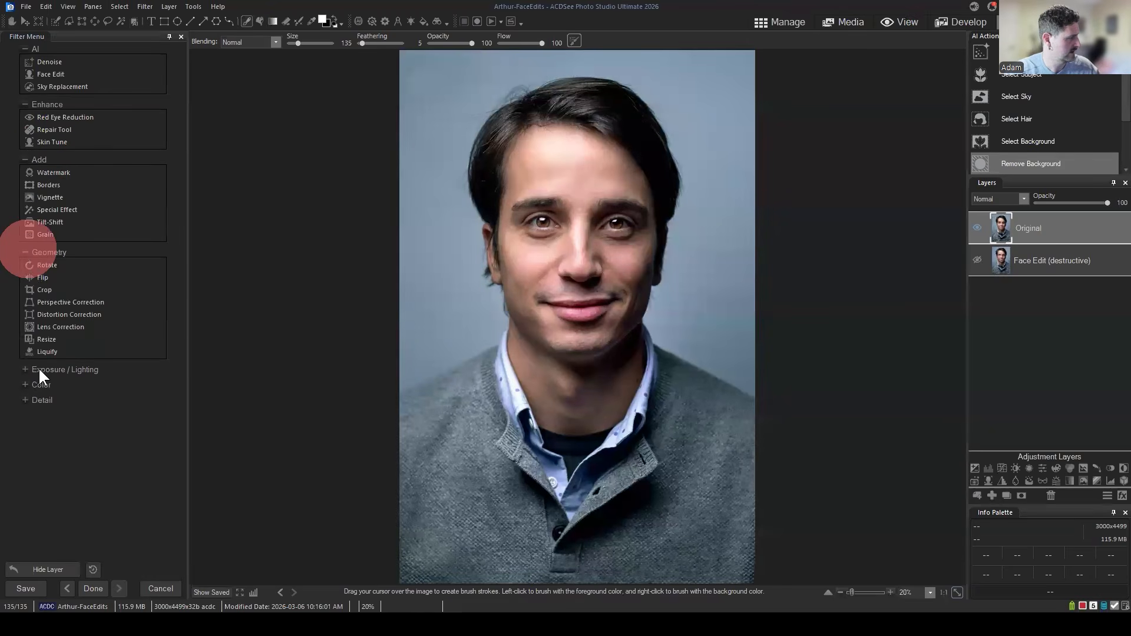
click(24, 368)
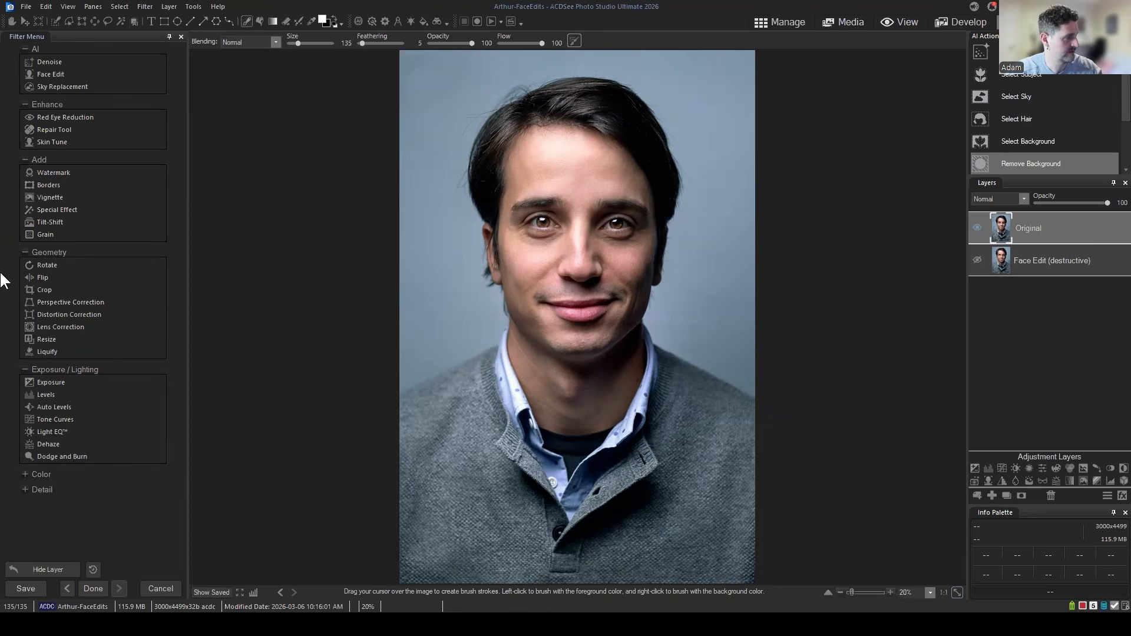
click(27, 49)
click(27, 64)
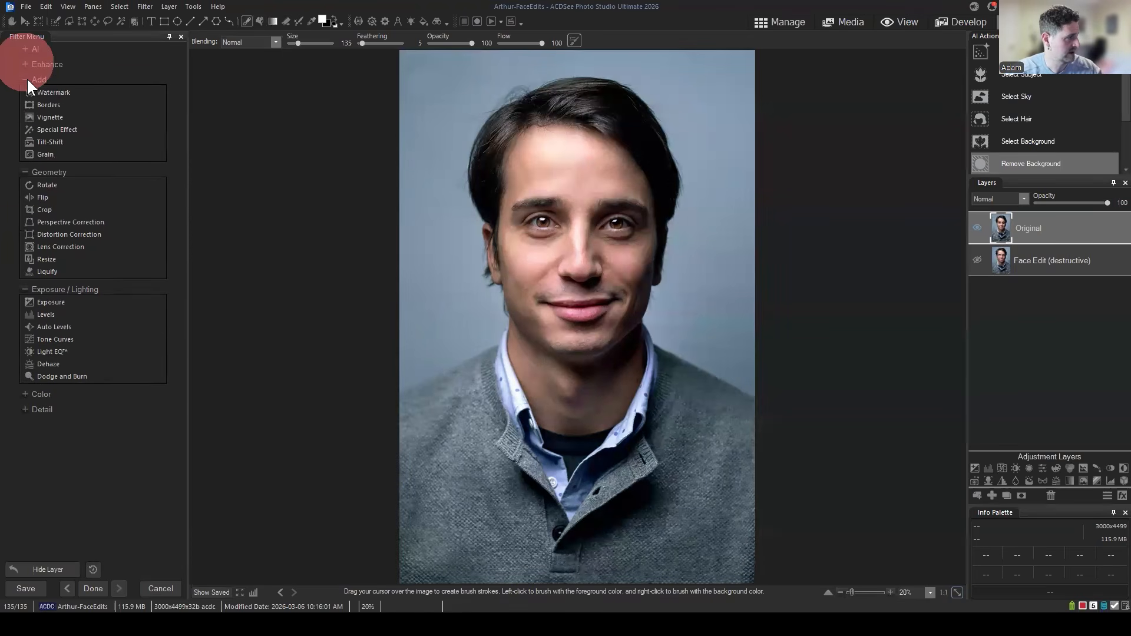
click(26, 79)
click(26, 96)
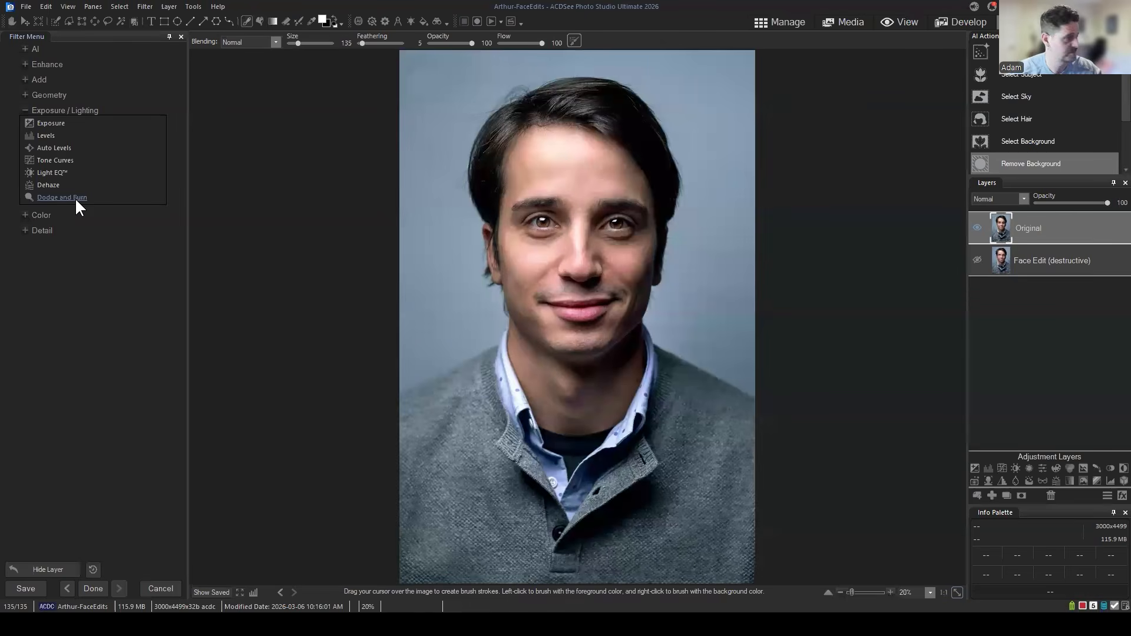
click(27, 111)
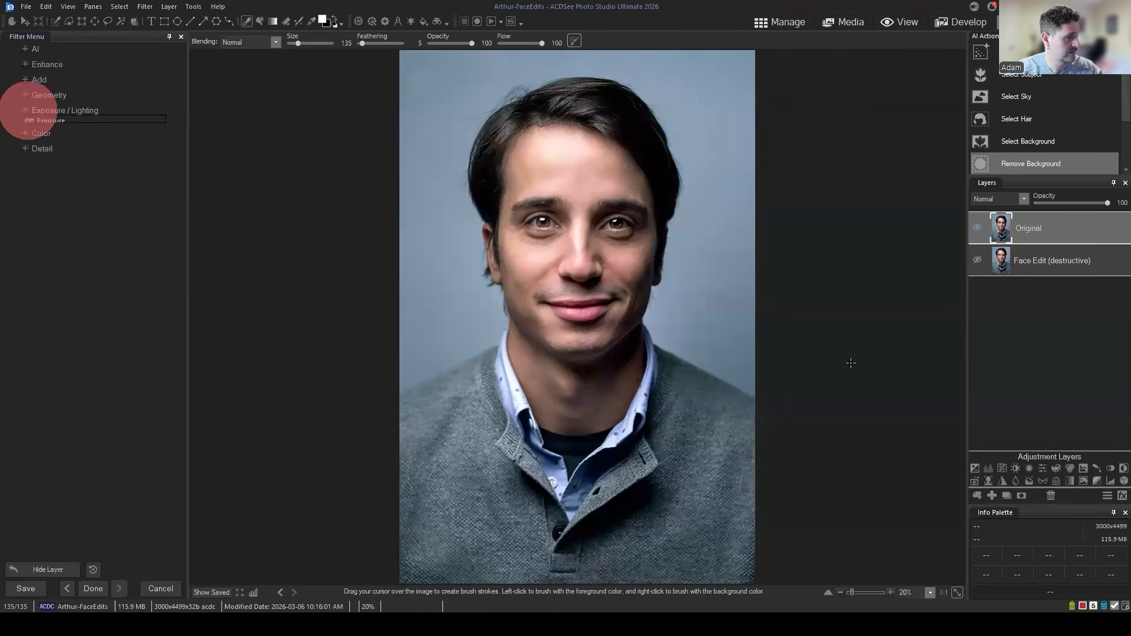
Add an Exposure adjustment layer above the Original layer and raise its exposure to 48 (+0.96 eV).
click(1016, 340)
mouse_move(1052, 225)
mouse_down()
mouse_move(1065, 233)
mouse_move(1054, 226)
mouse_up()
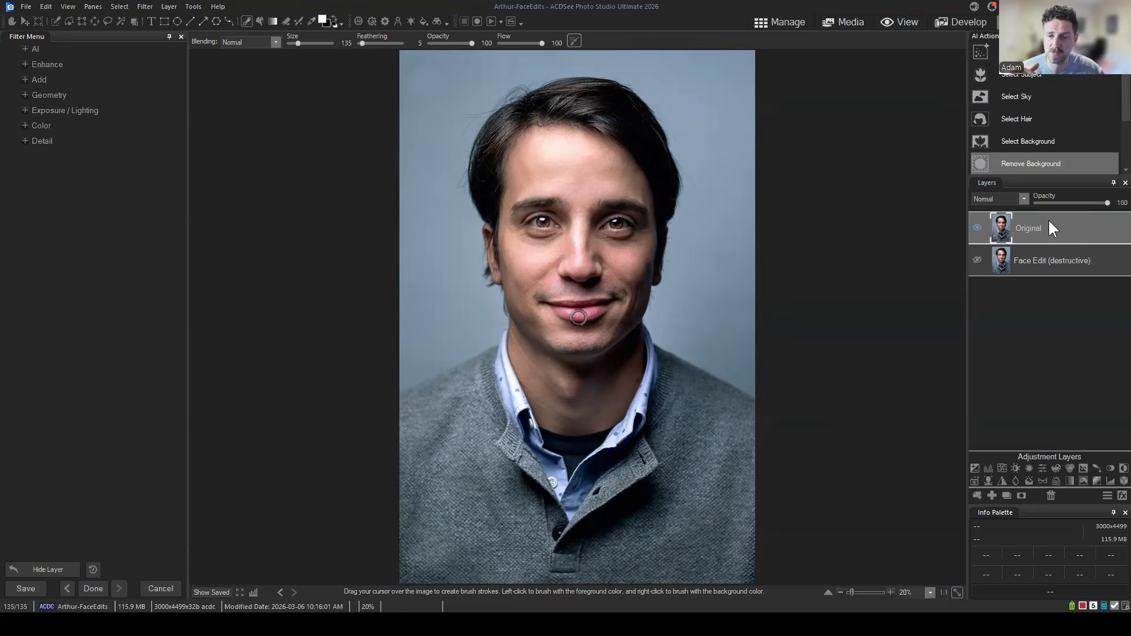
click(975, 467)
click(1081, 223)
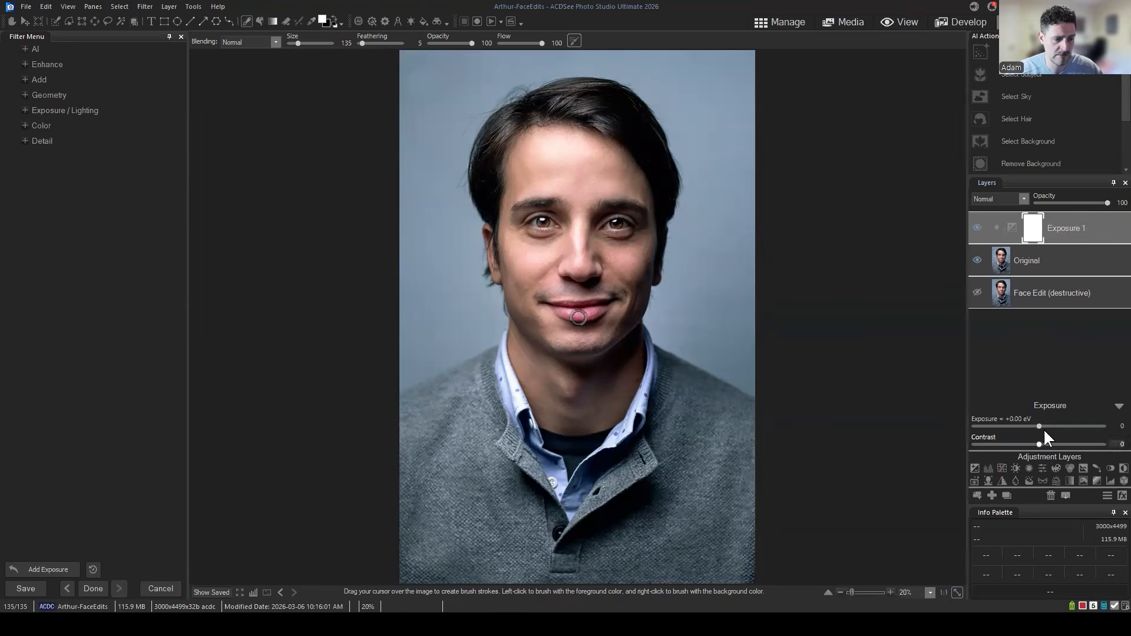
drag(1044, 429, 1069, 426)
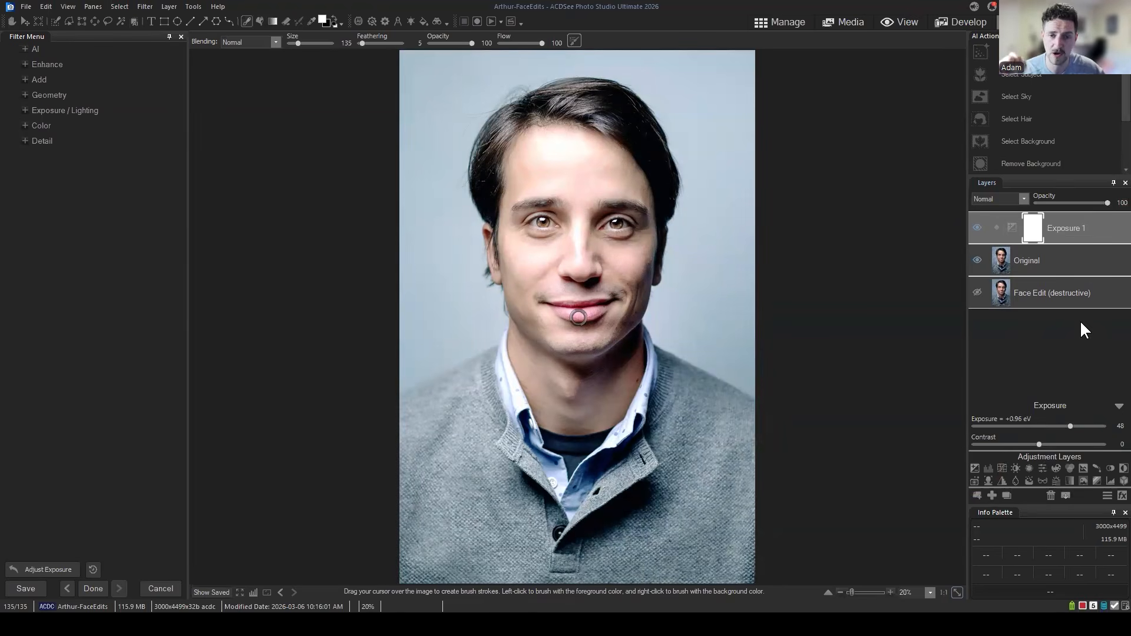
Save the layered file and reopen Arthur-FaceEdits for editing from the People folder in Manage mode.
click(26, 7)
click(41, 94)
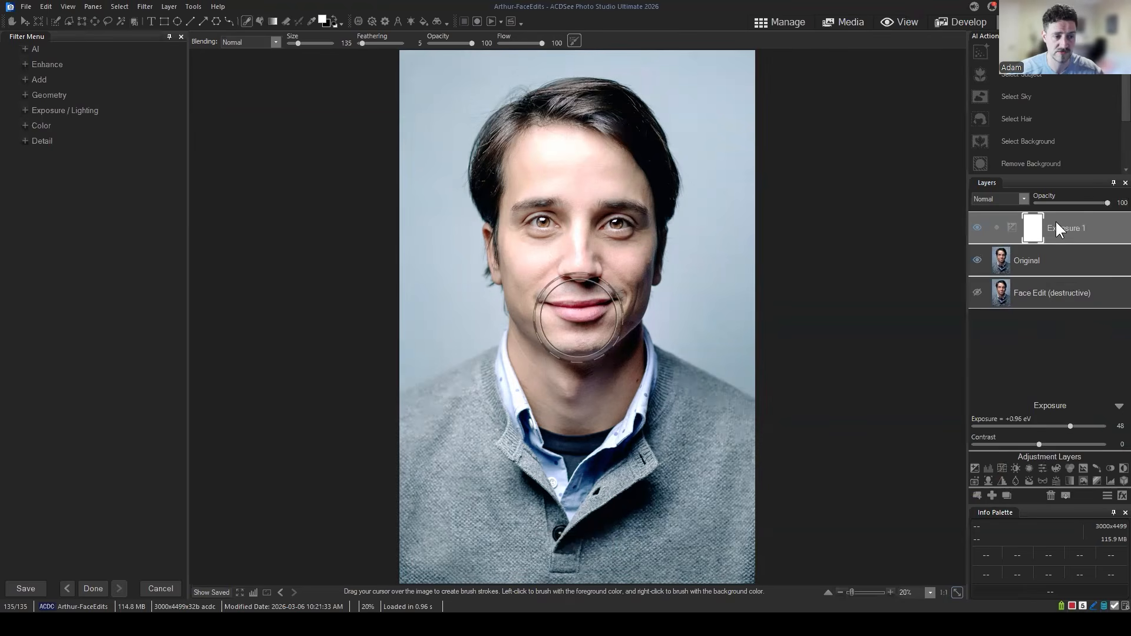
click(779, 21)
click(573, 522)
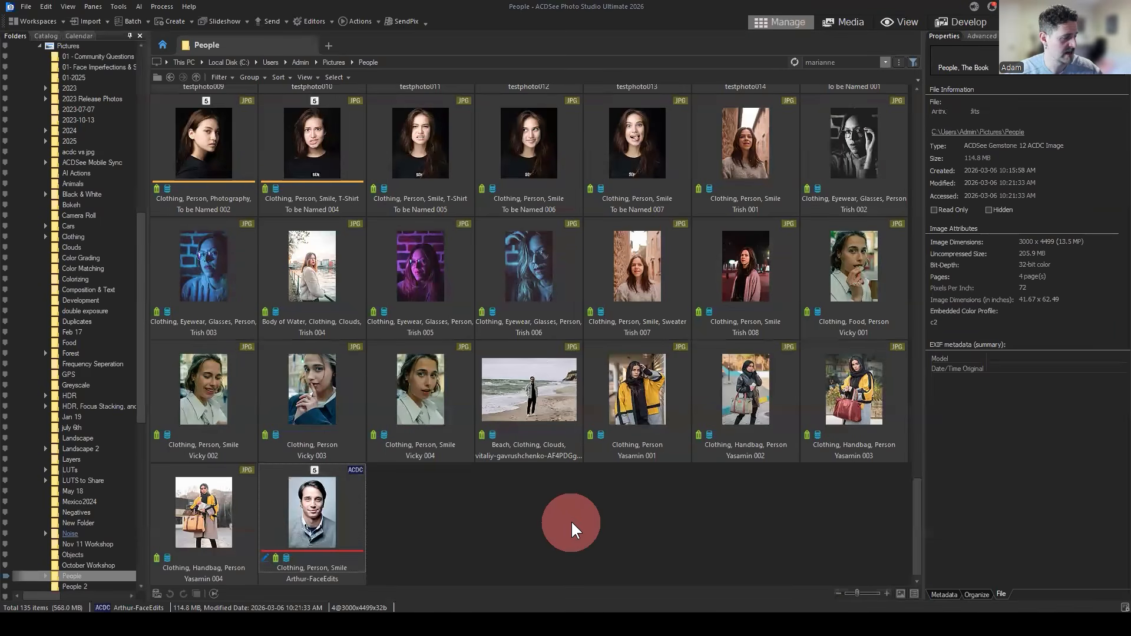
click(310, 494)
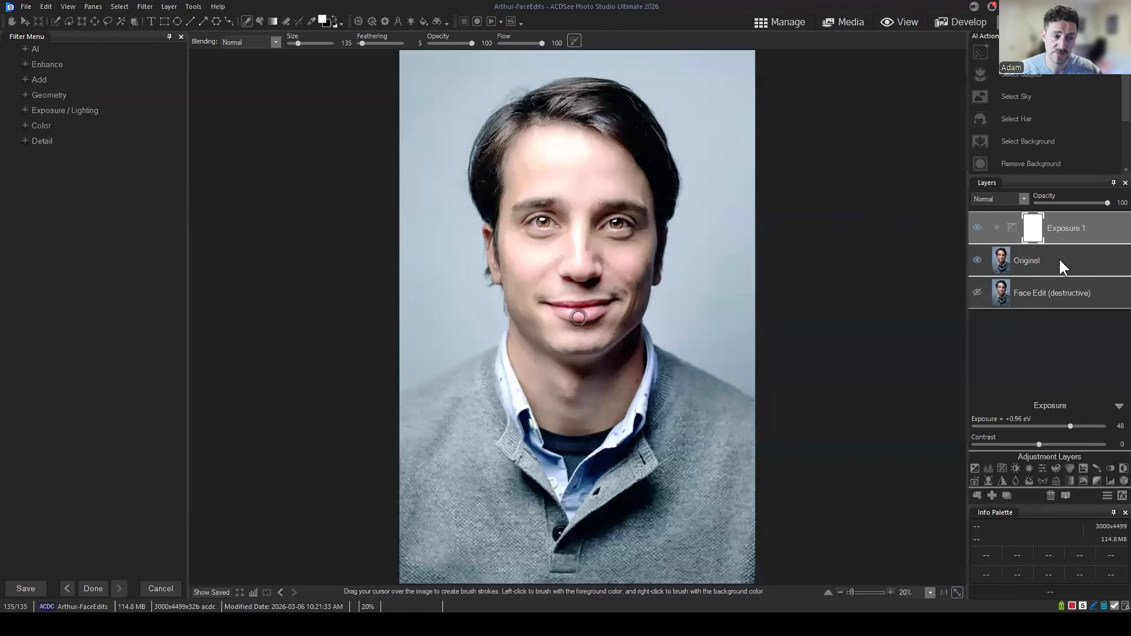
Reset the Exposure 1 adjustment layer and set its exposure to 28 (+0.56 eV).
click(1047, 295)
click(1076, 224)
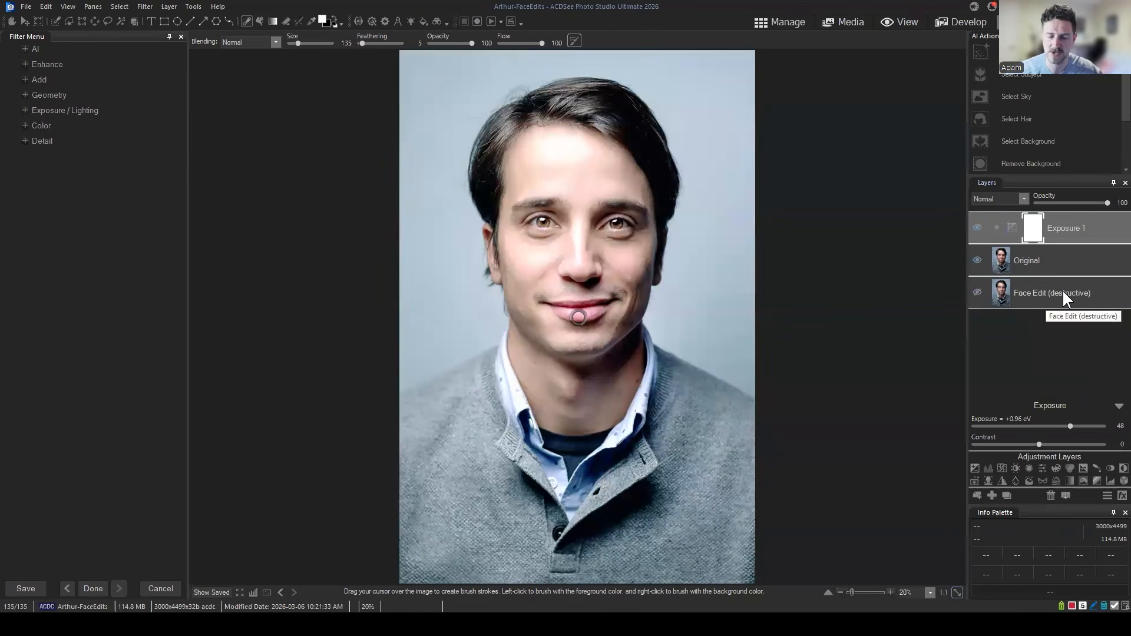
click(1078, 231)
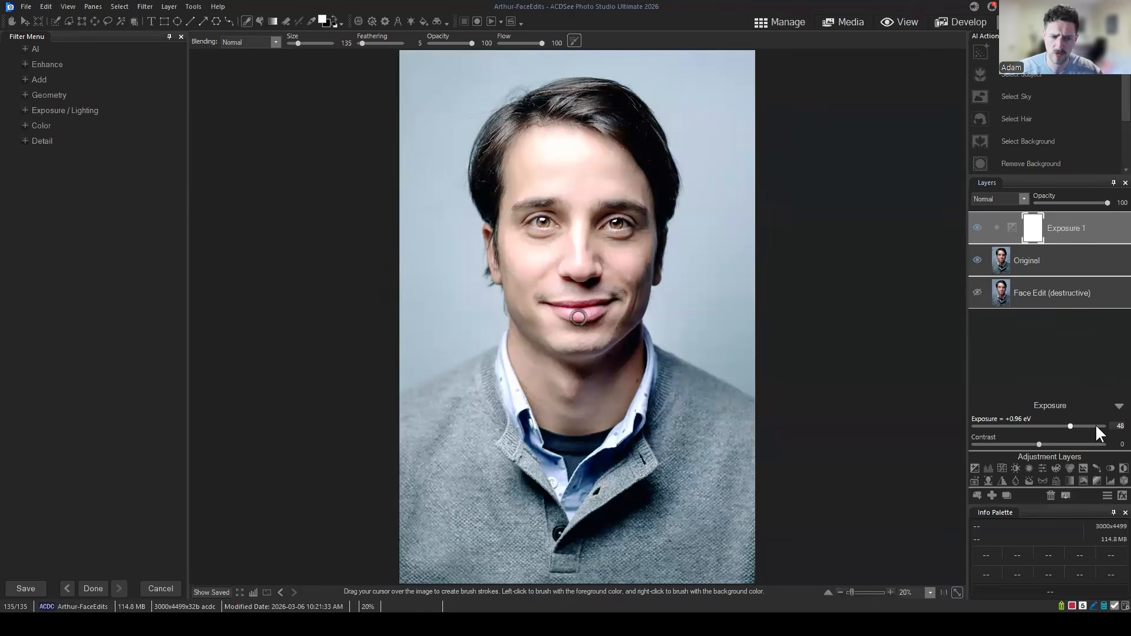
drag(1052, 423, 1002, 422)
double_click(1028, 426)
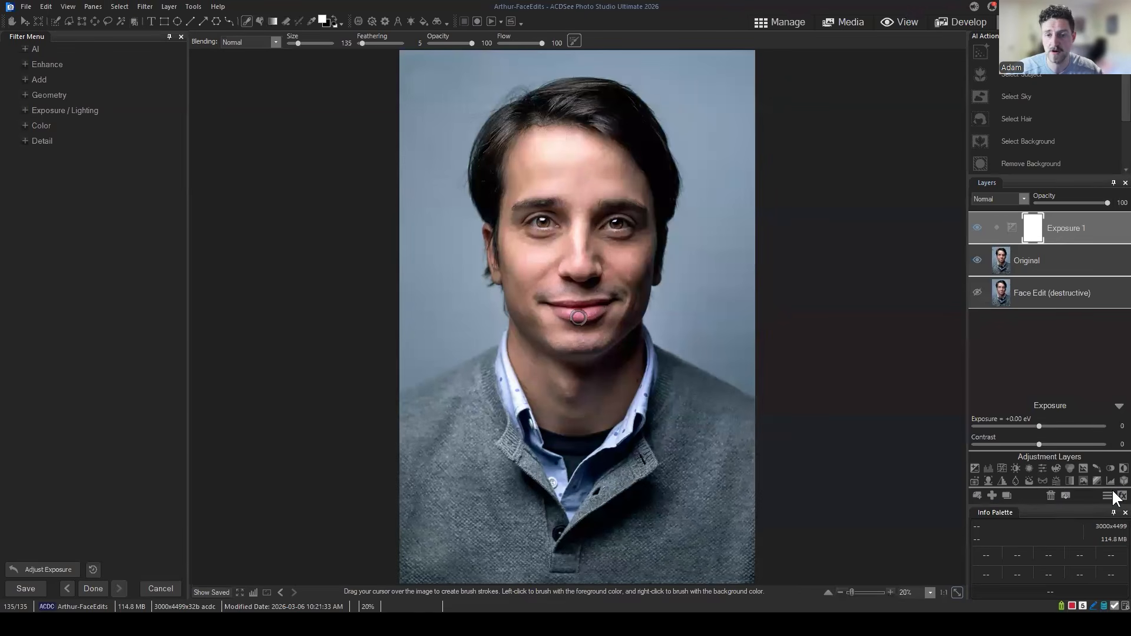
click(1080, 220)
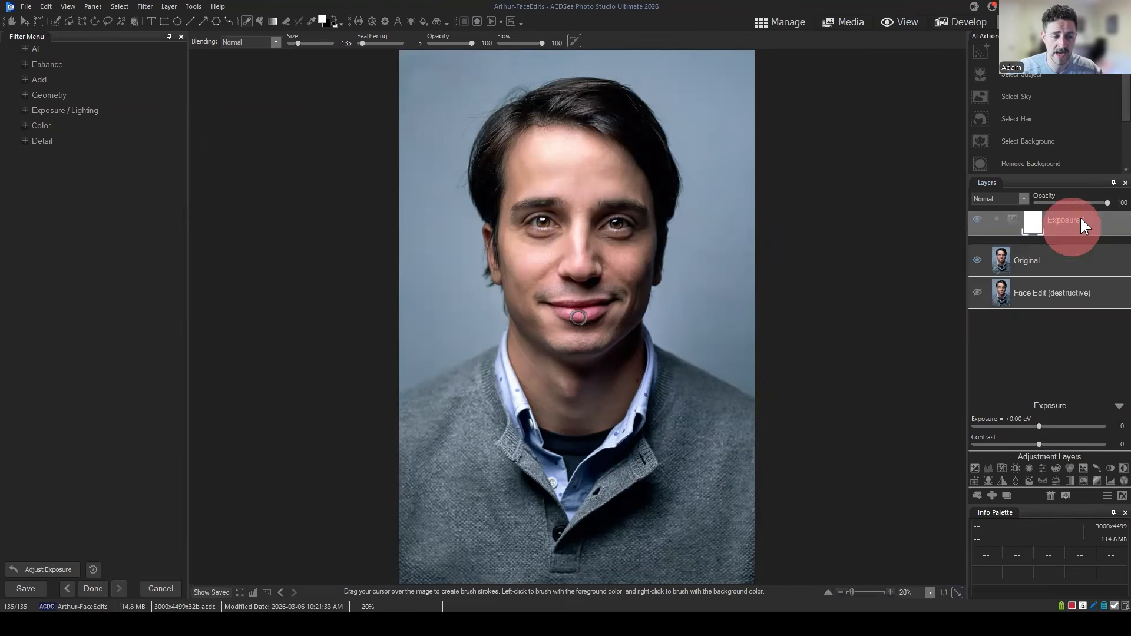
drag(1039, 426, 1058, 426)
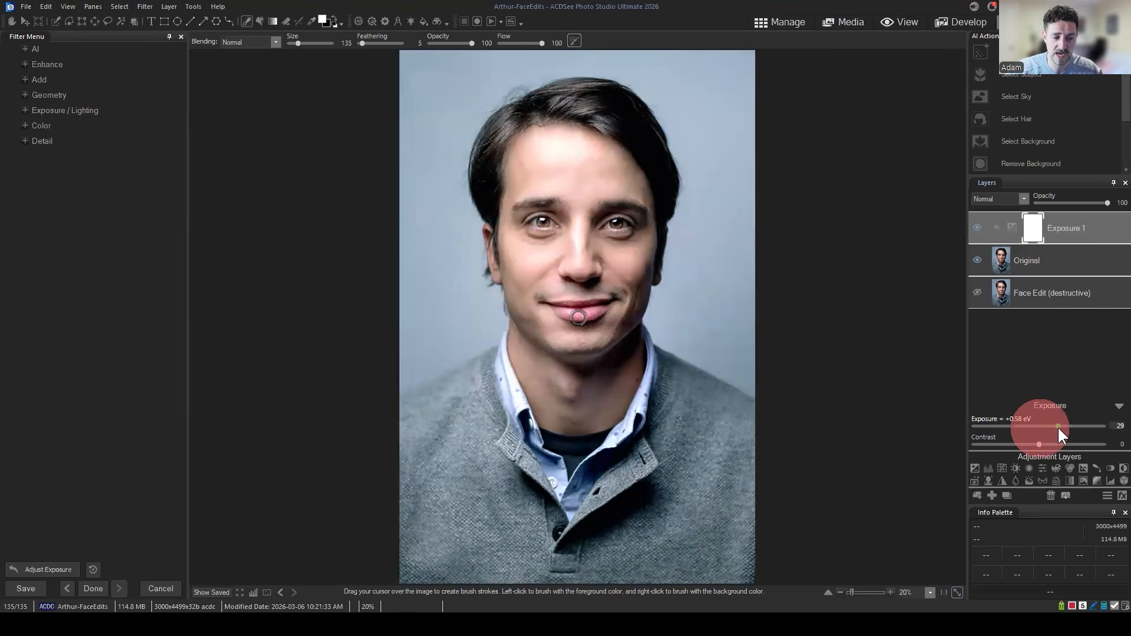
Collapse and reopen the Exposure 1 layer's settings, and compare them with the properties of its mask.
click(1117, 407)
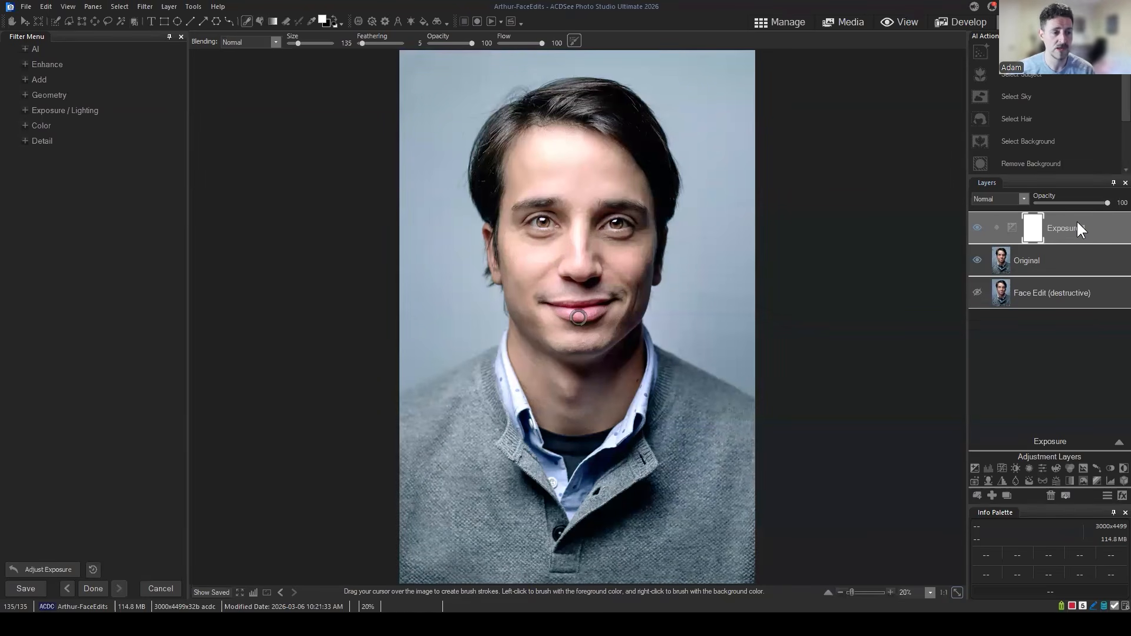
drag(1086, 229, 1083, 225)
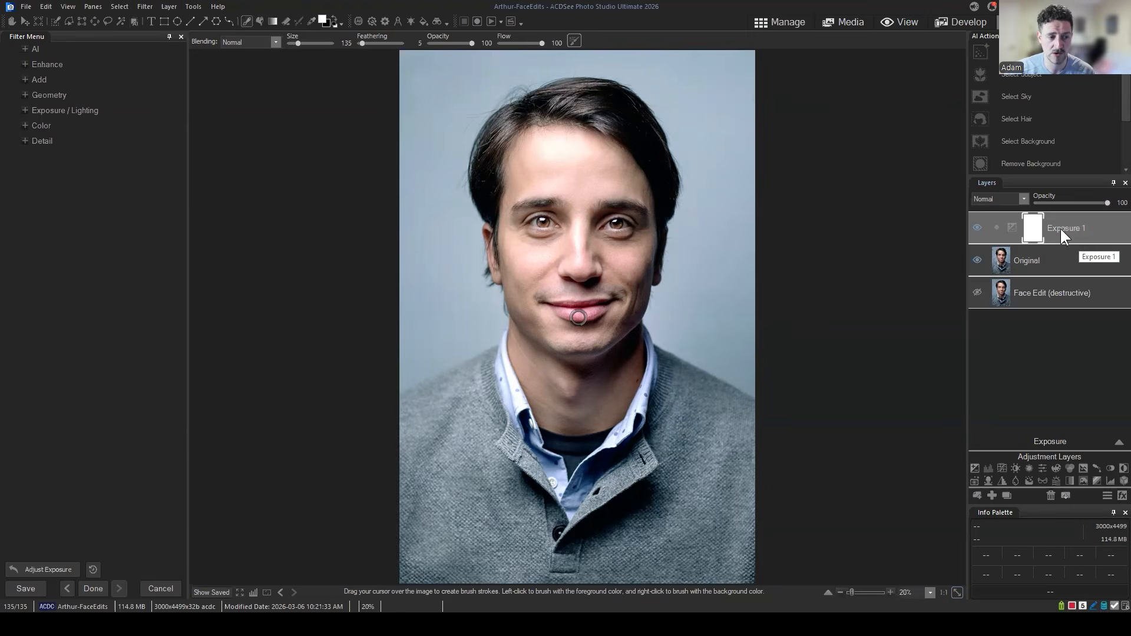
click(1118, 442)
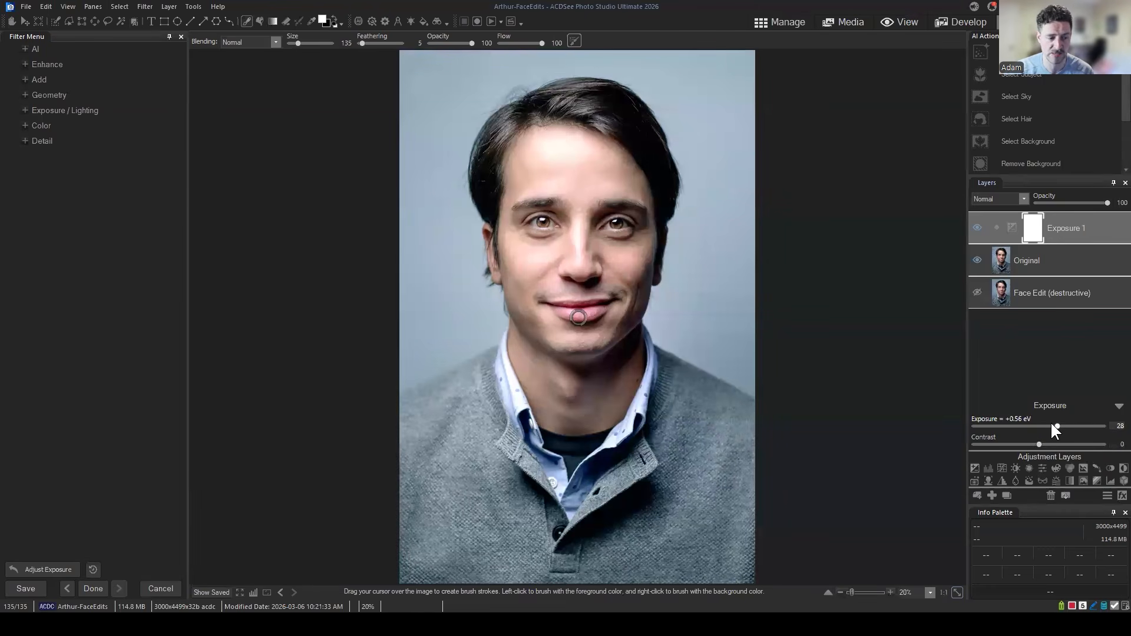
click(1032, 227)
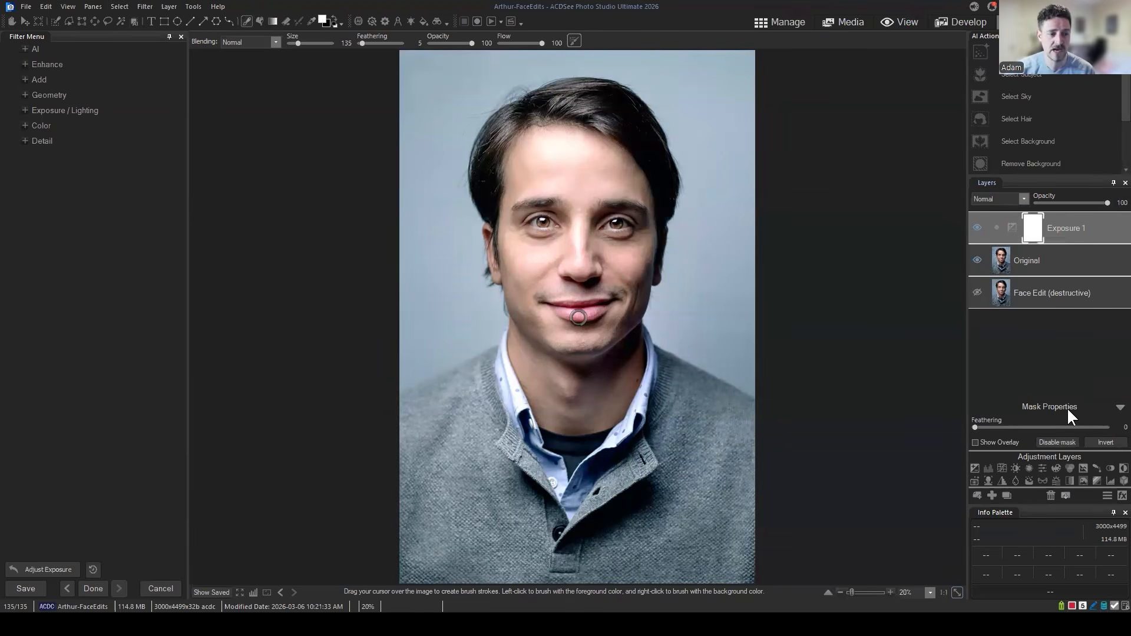
click(1070, 228)
click(1066, 228)
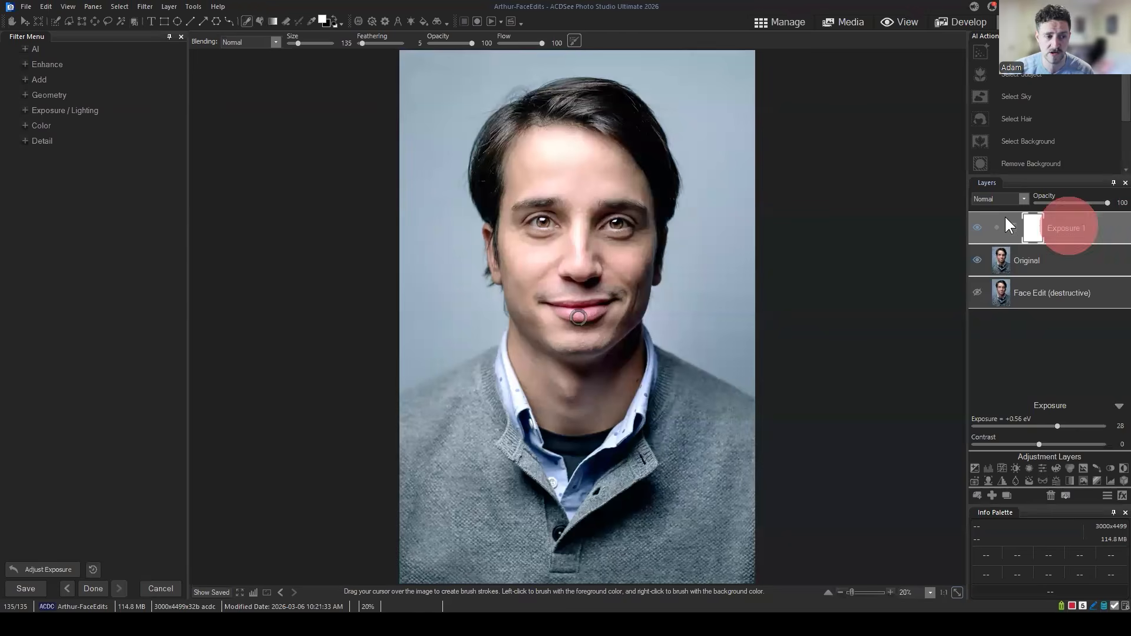
click(1033, 227)
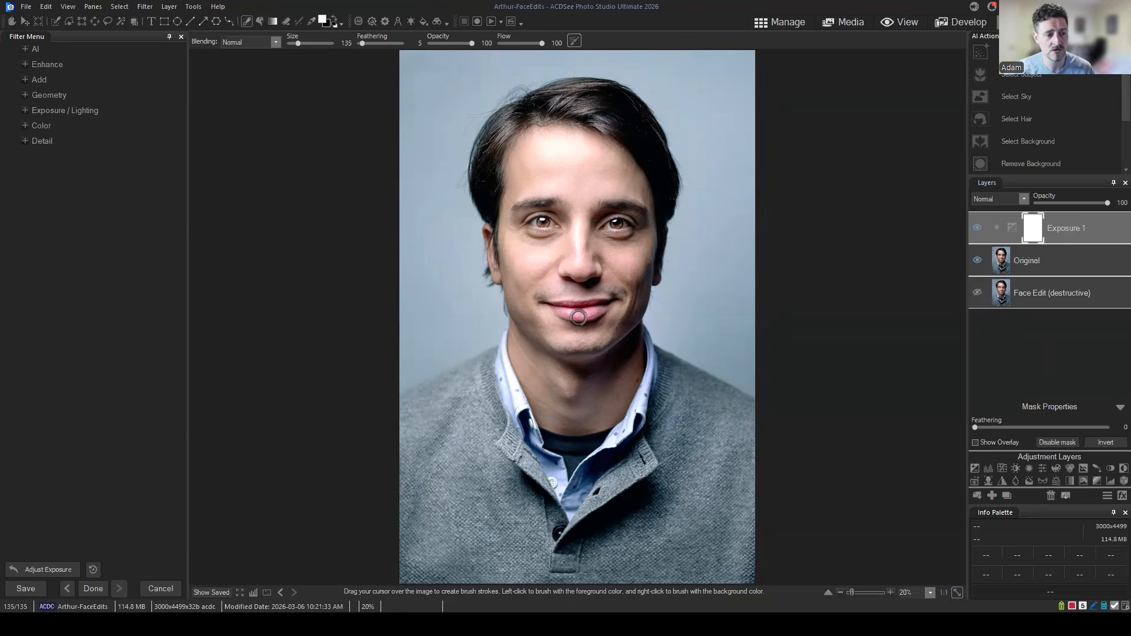
click(1077, 227)
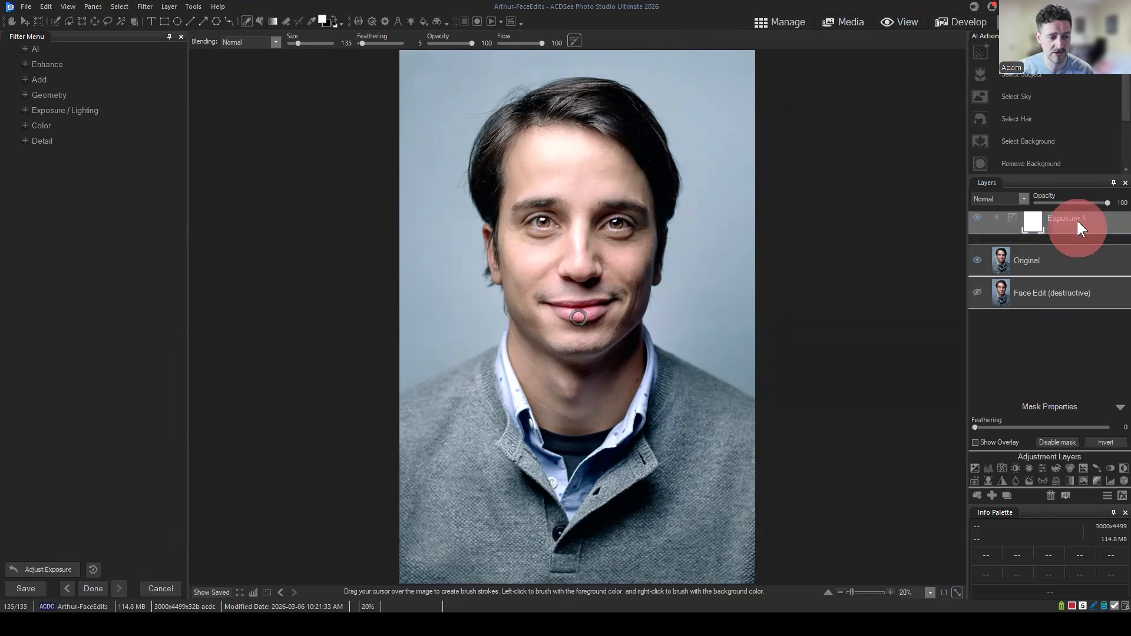
Try a Vibrance adjustment layer above Exposure 1 with its saturation raised to 81.
click(1039, 469)
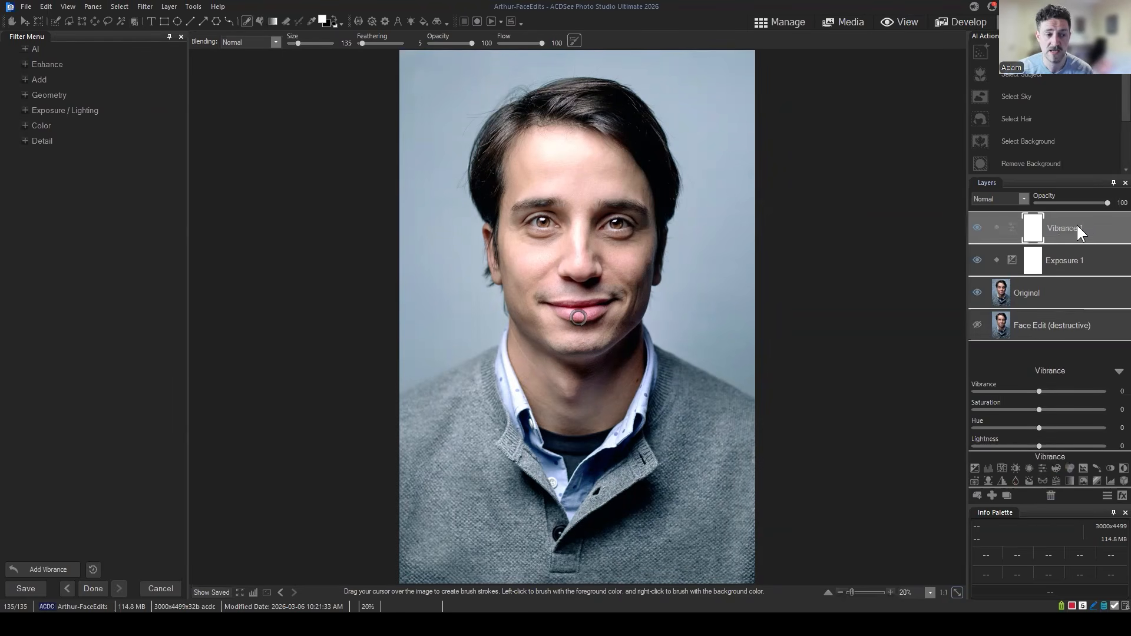
click(1077, 228)
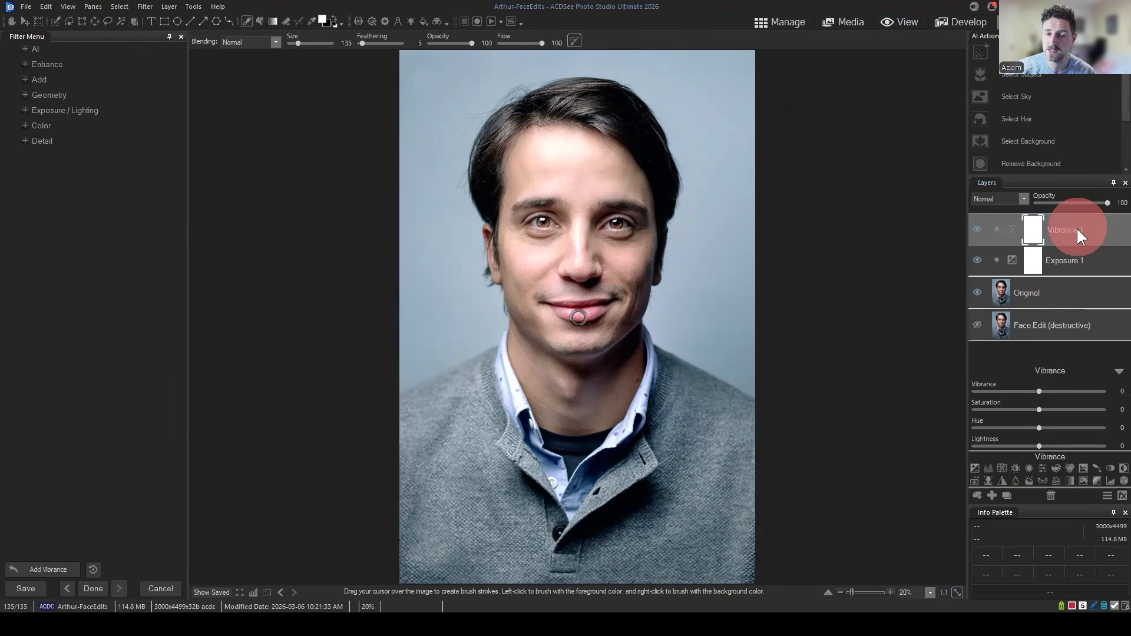
click(1034, 234)
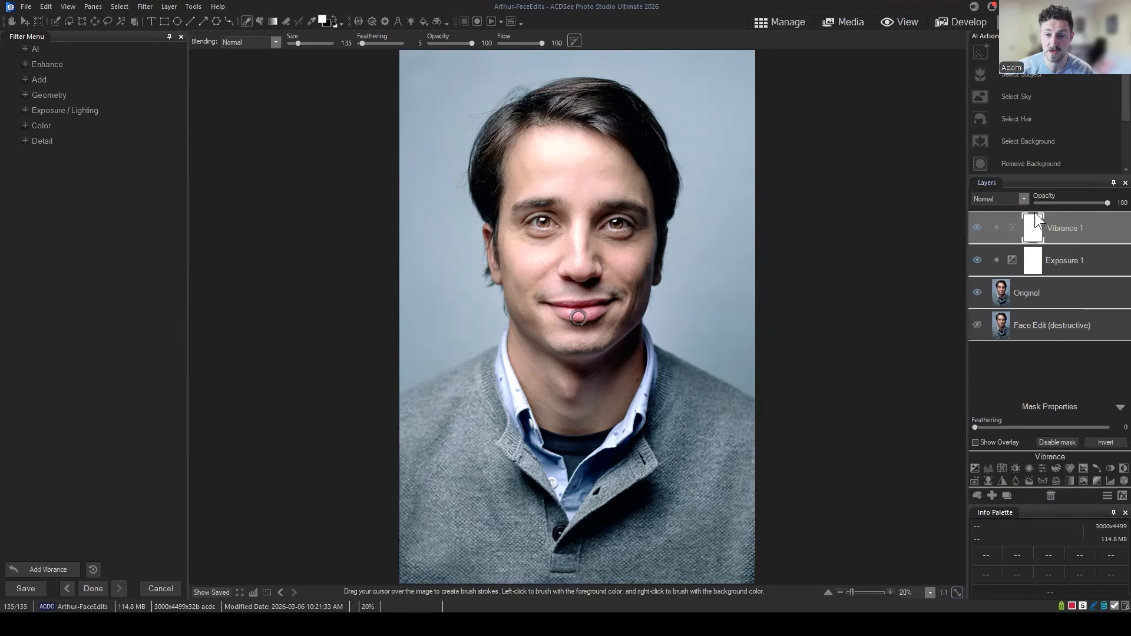
click(1073, 231)
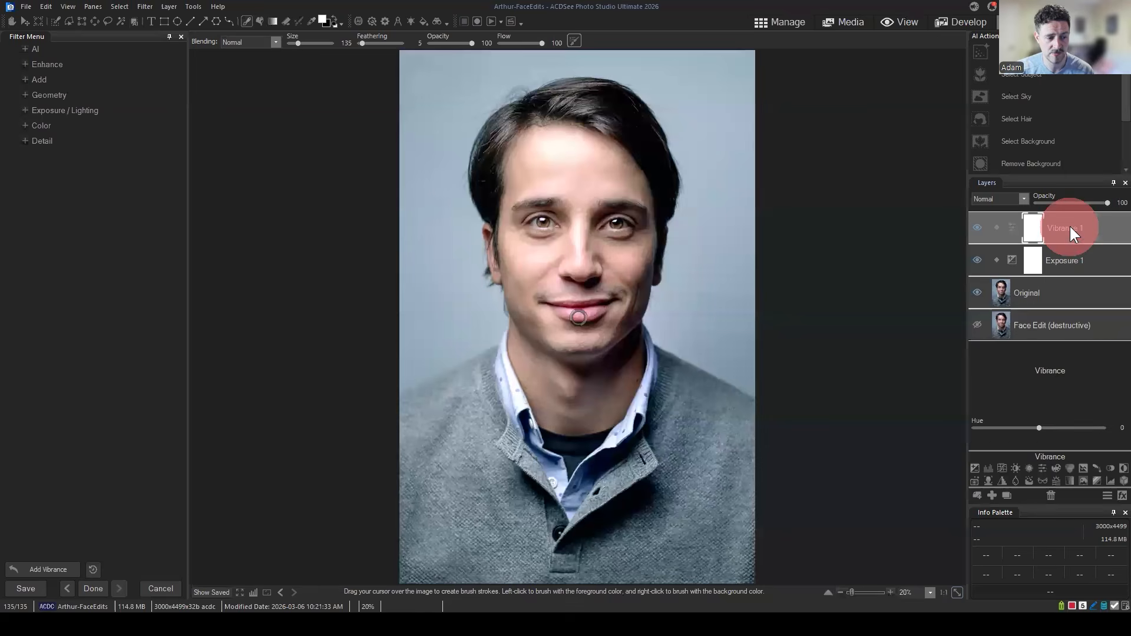
drag(1037, 410, 1088, 412)
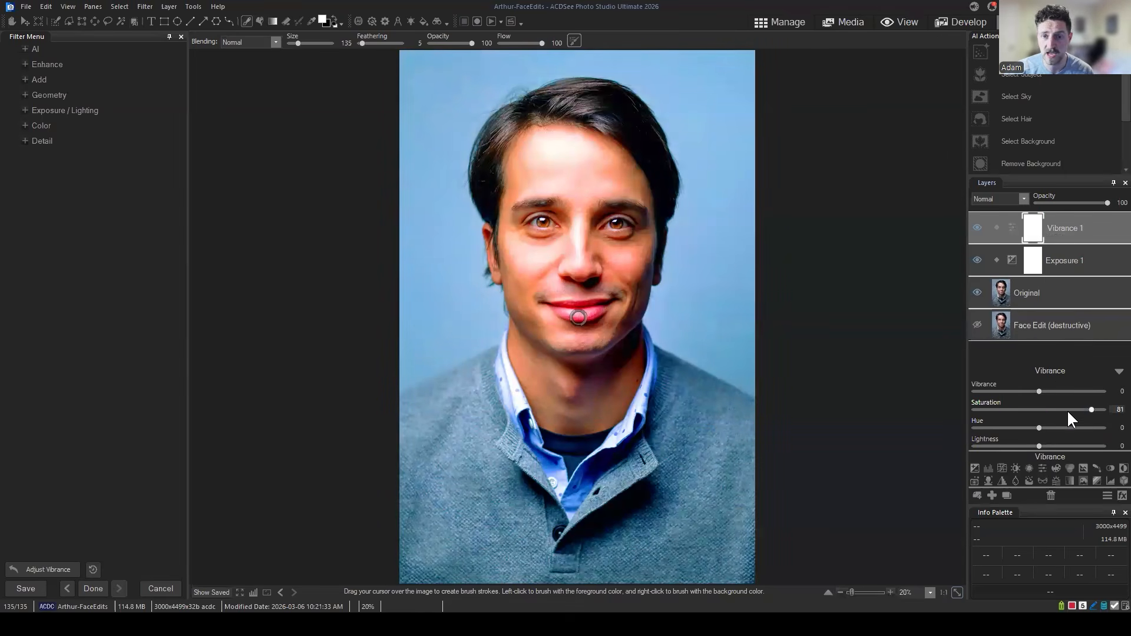
Check the mask properties of the Vibrance 1 layer and delete that layer.
click(1033, 228)
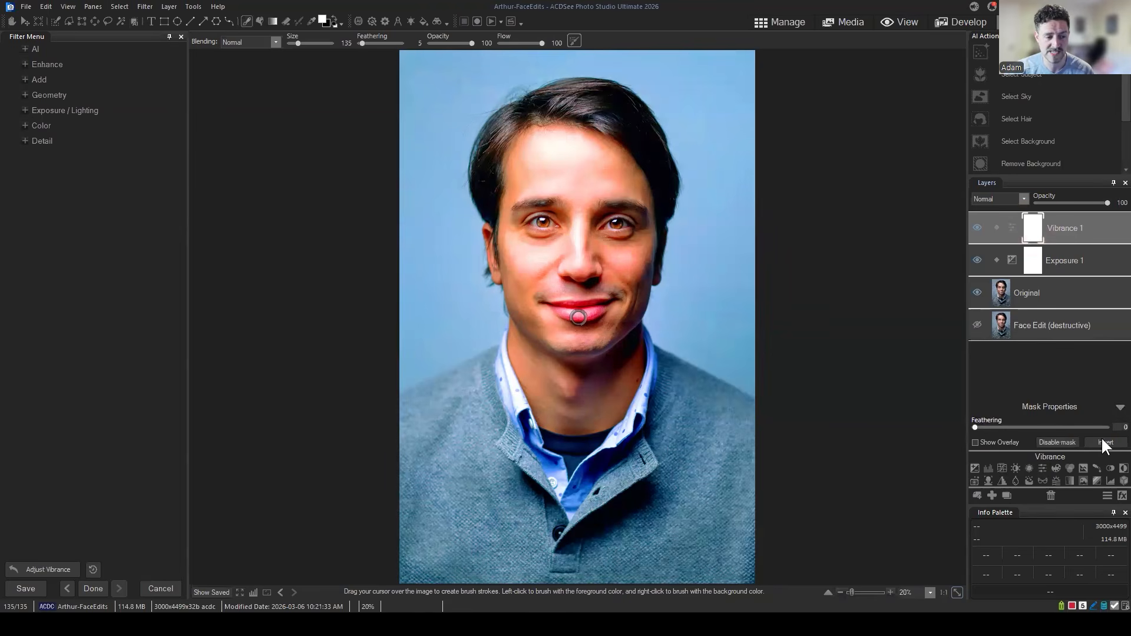
click(1077, 230)
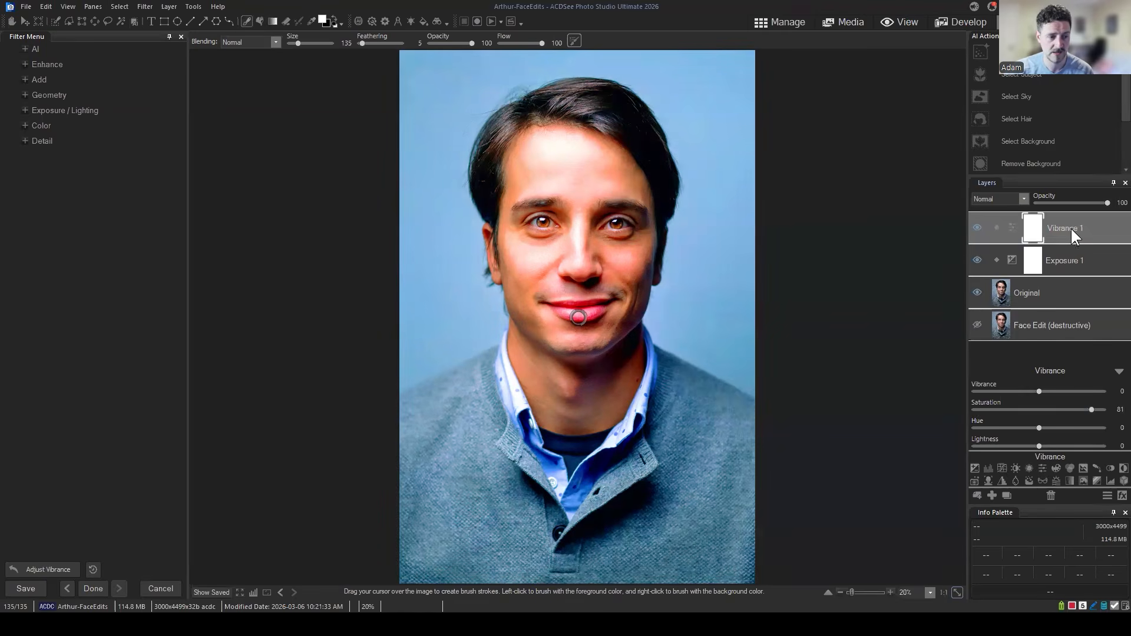
click(1073, 226)
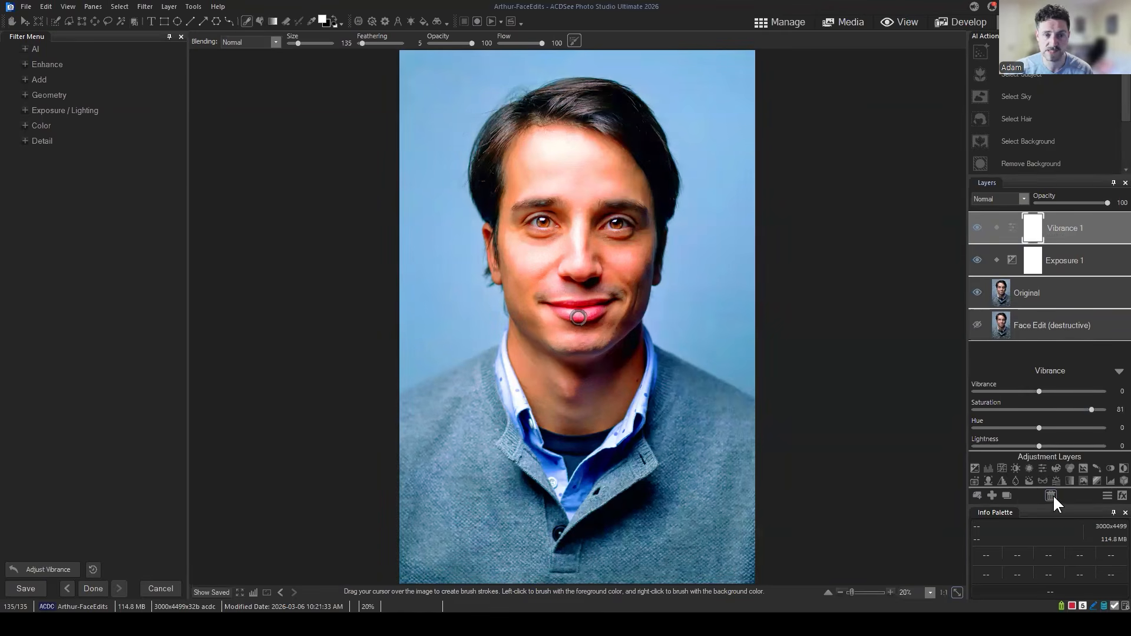
click(1051, 495)
Select the mask of the Exposure 1 layer so that its mask properties are shown.
click(1071, 224)
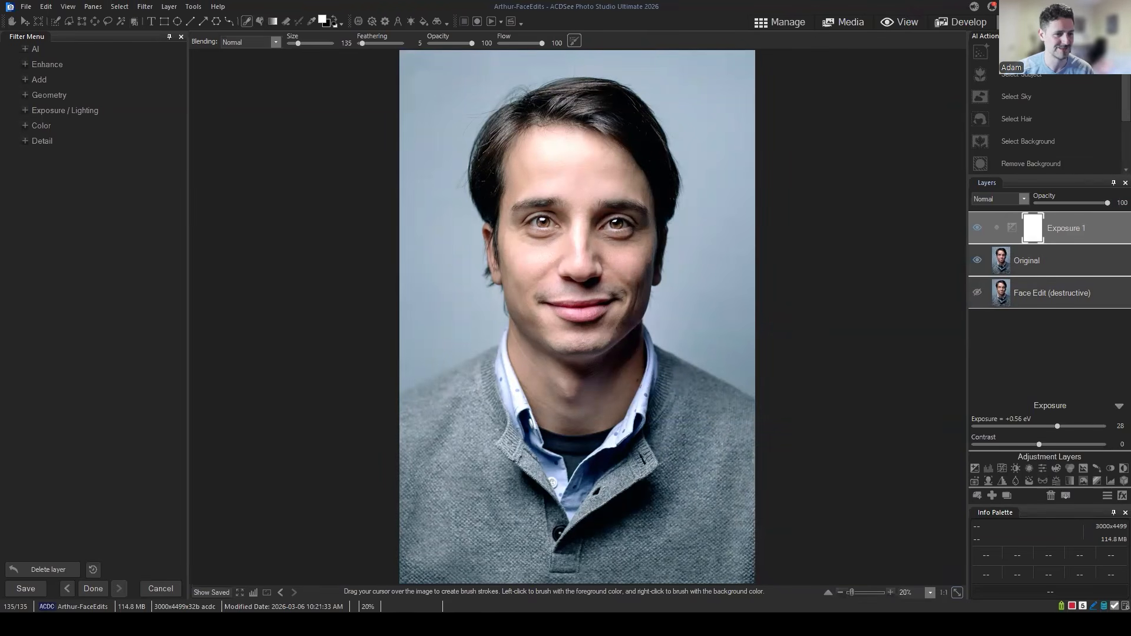
click(1091, 225)
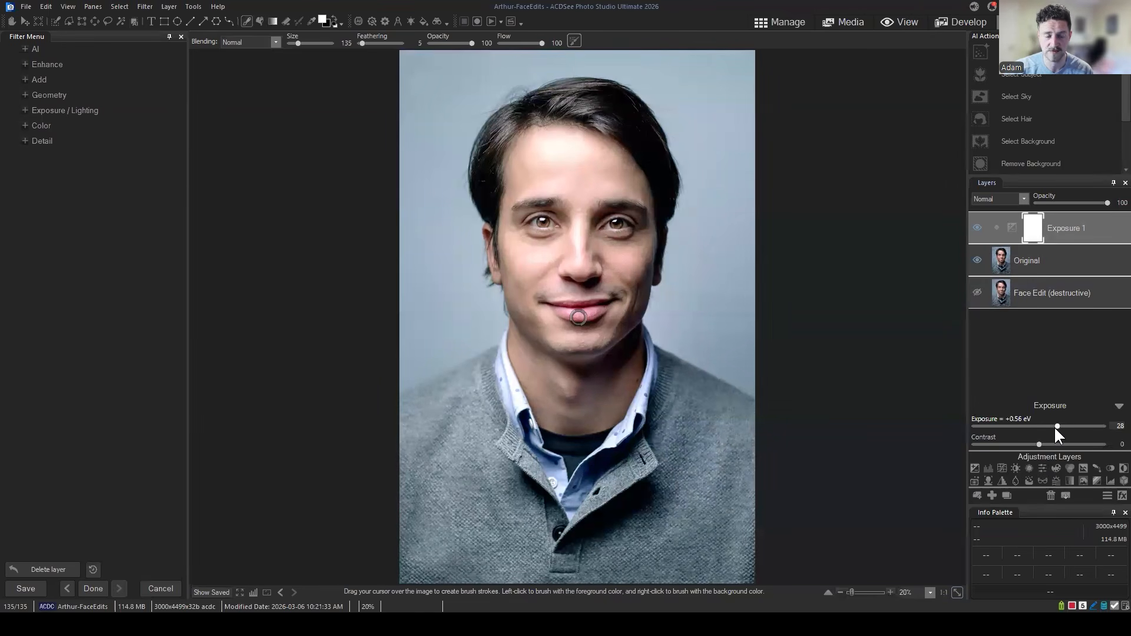
click(1034, 230)
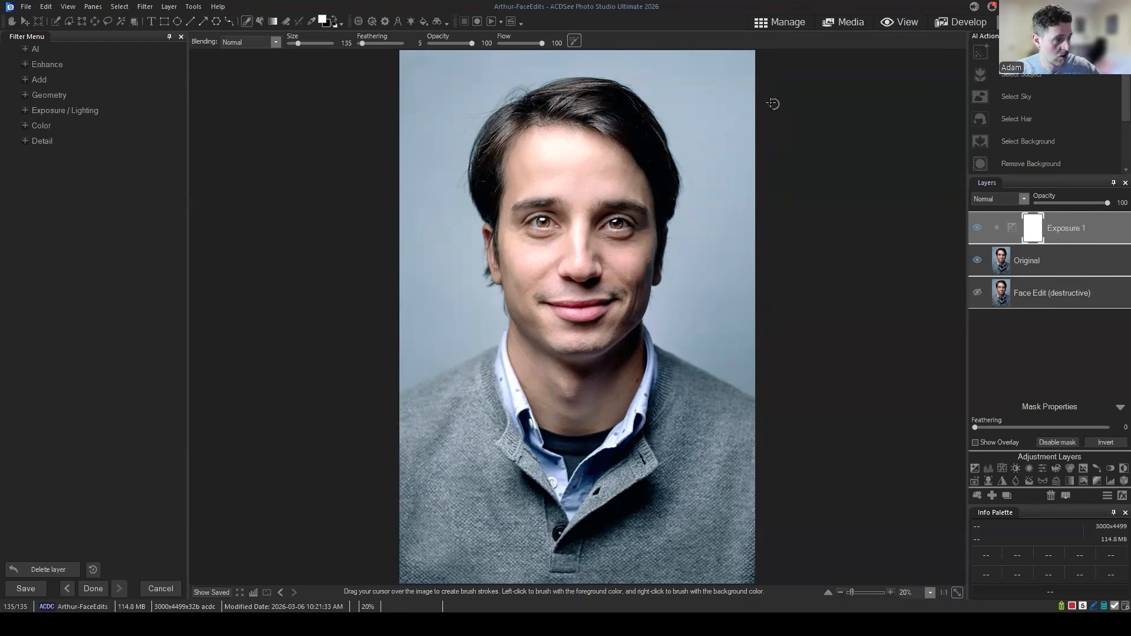
Invert the mask of the Exposure 1 layer to black, and compare the layer's exposure settings with its mask properties.
scroll(775, 103, down, 1)
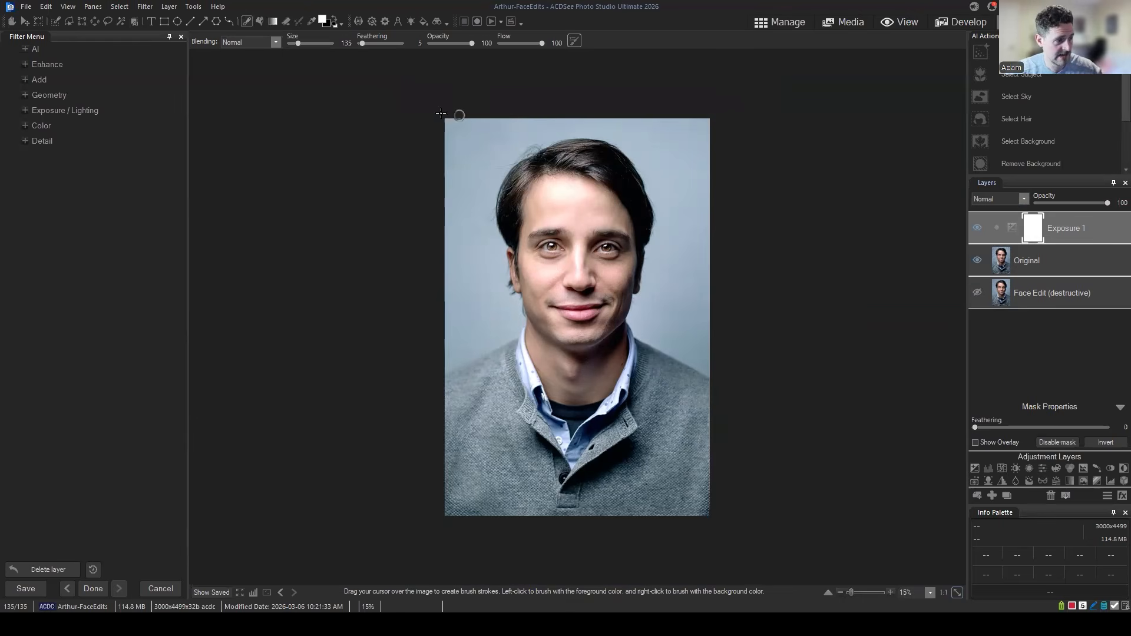
click(1038, 235)
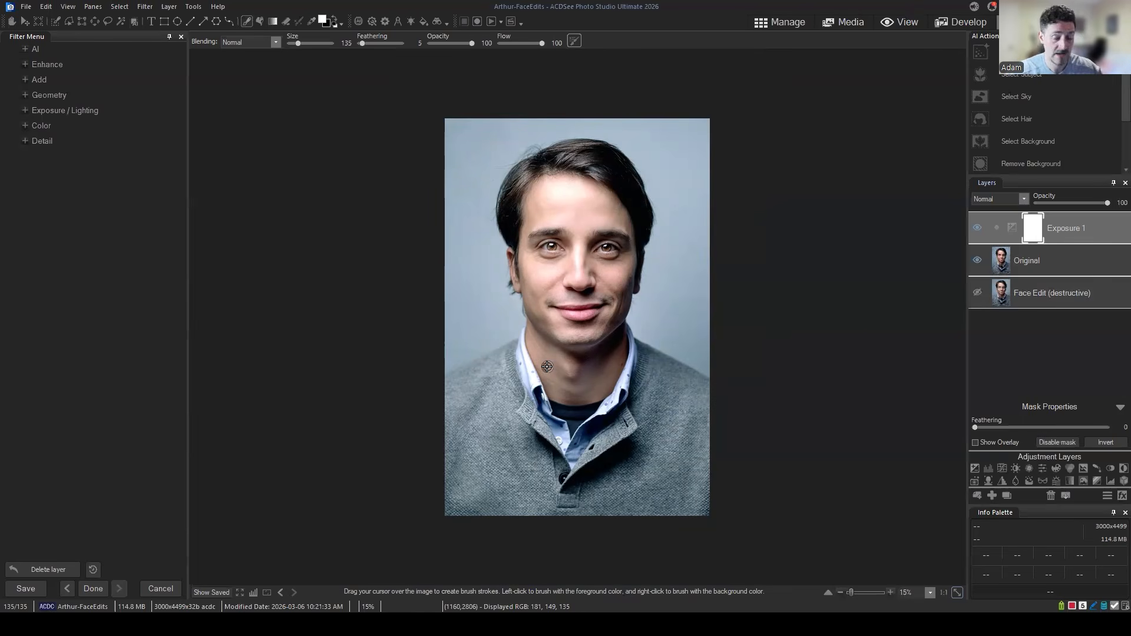
click(1035, 232)
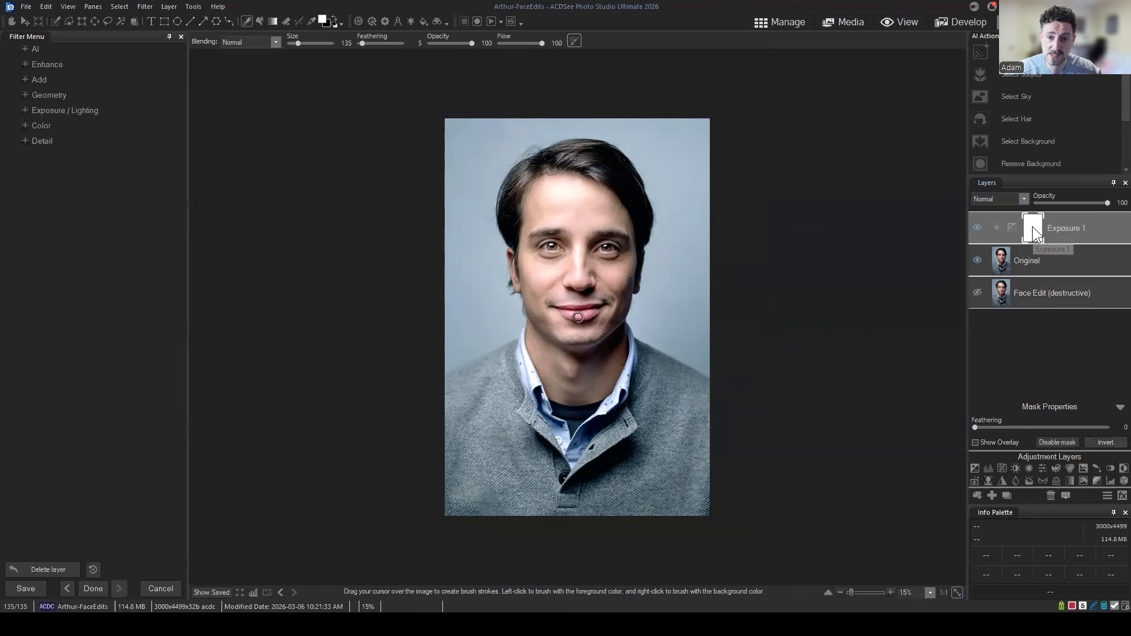
click(1104, 445)
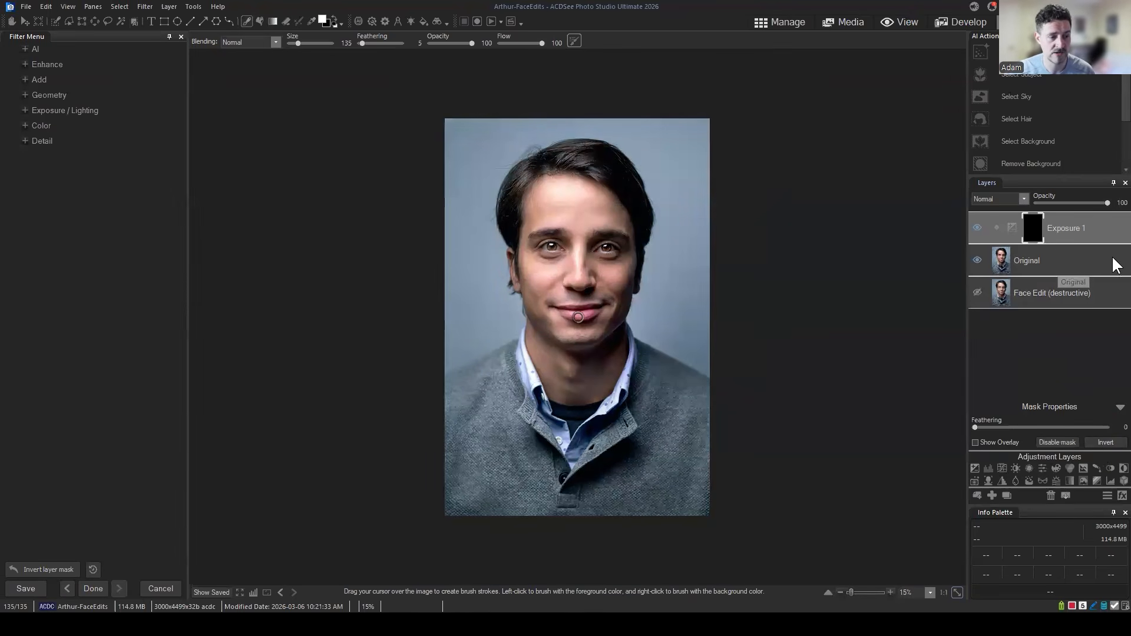
click(1076, 227)
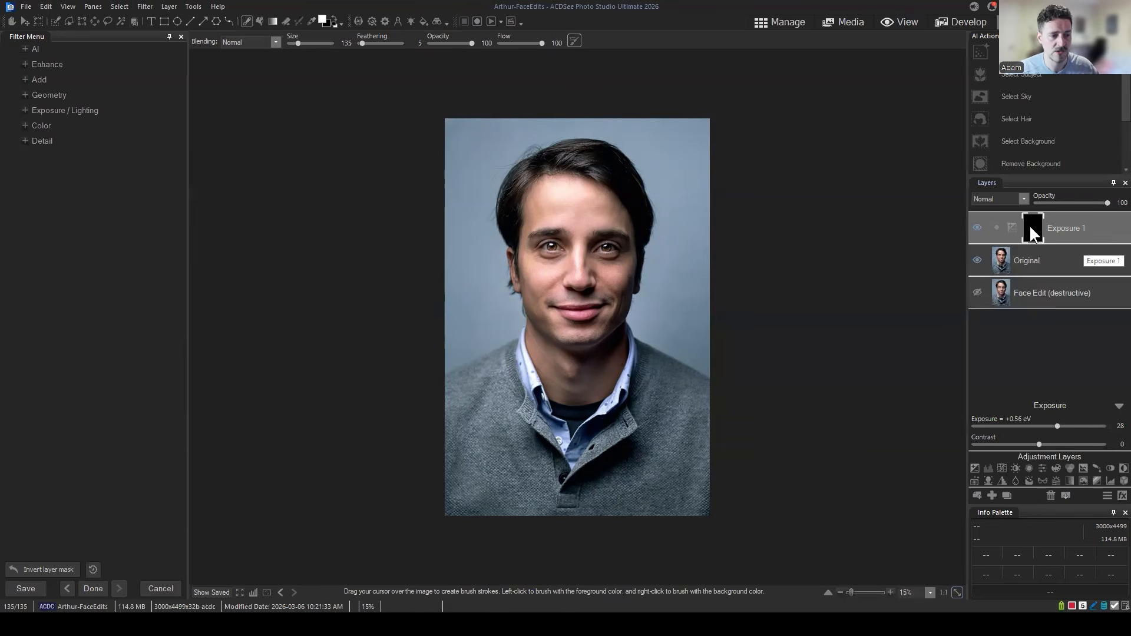
drag(1031, 227, 1075, 229)
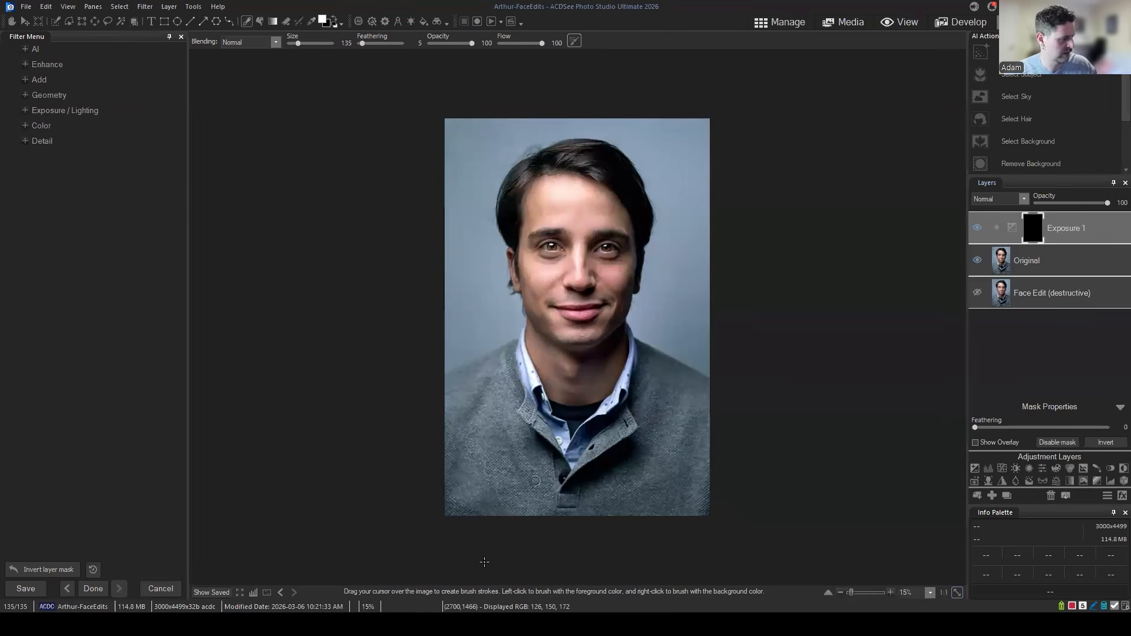
Compare the image with its saved version, and invert the Exposure 1 mask back to white.
click(219, 593)
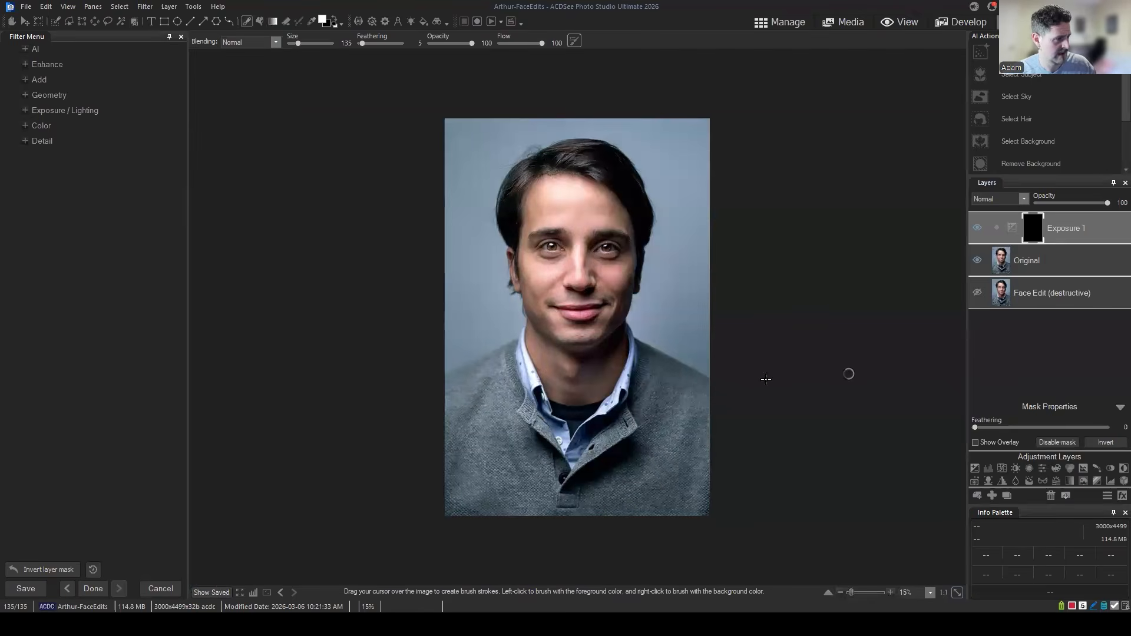
click(204, 593)
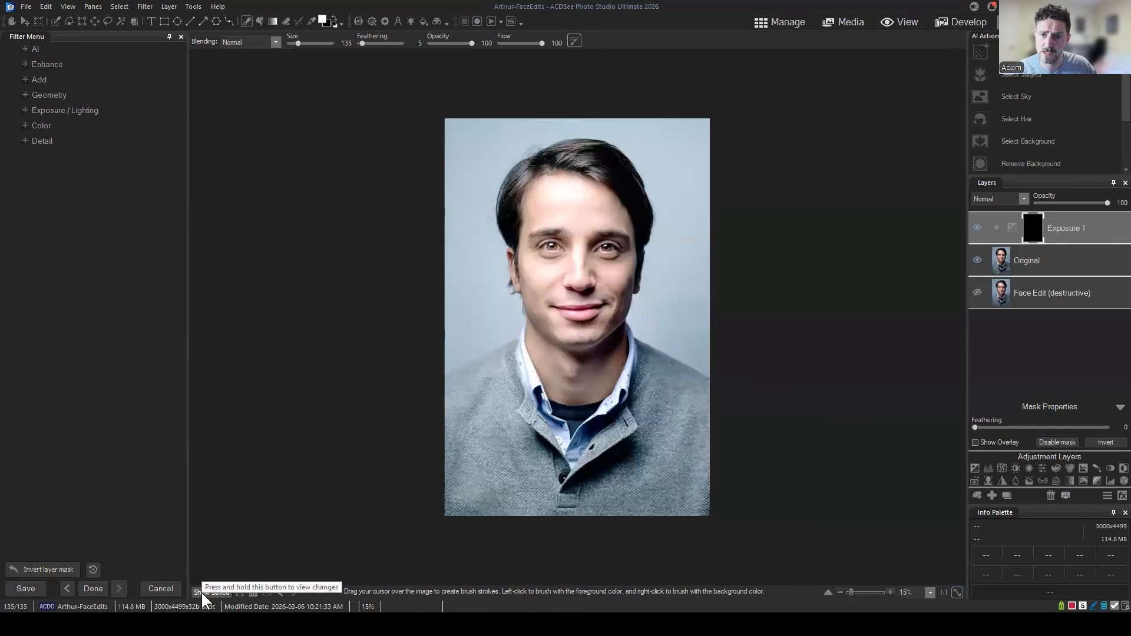
drag(200, 592, 200, 592)
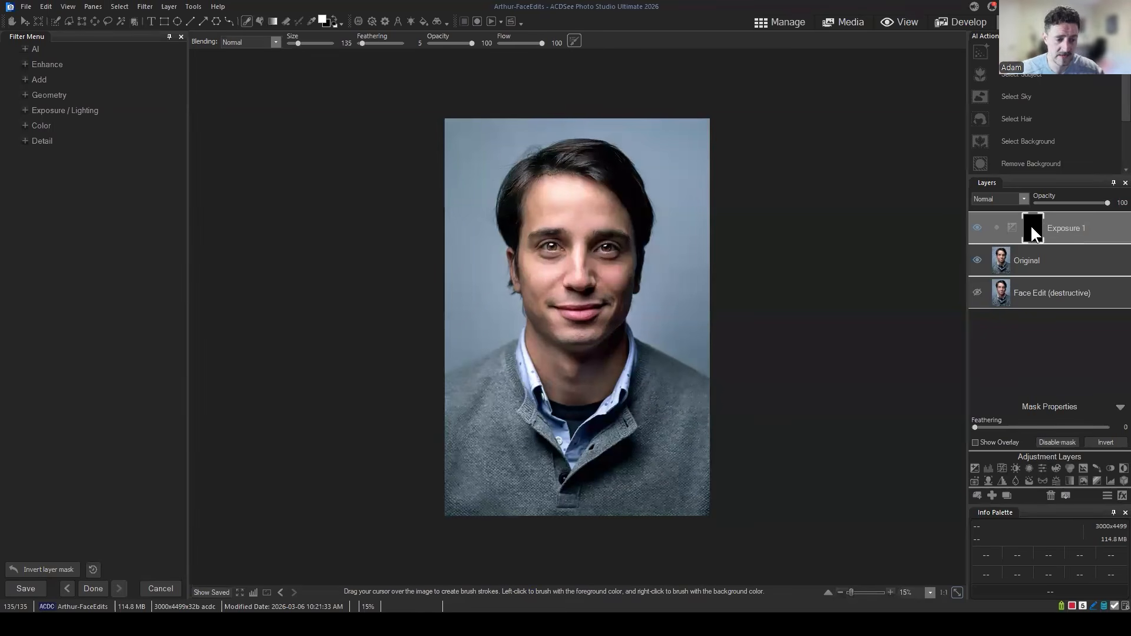
click(1110, 444)
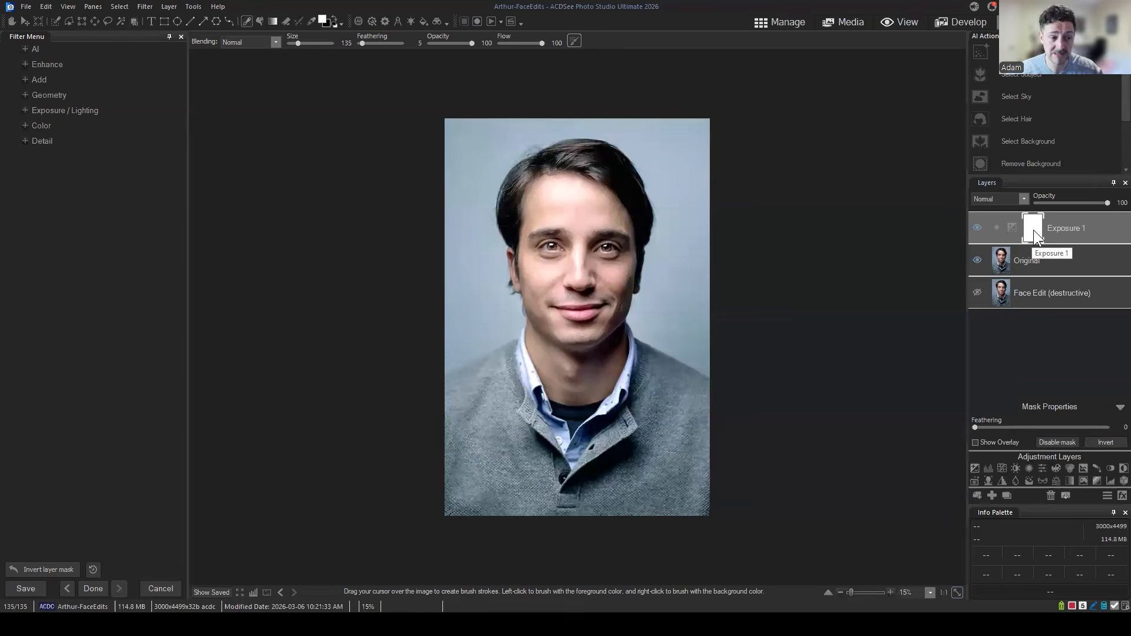
Set the exposure of the Exposure 1 layer to -100 and invert its mask to black.
click(1069, 225)
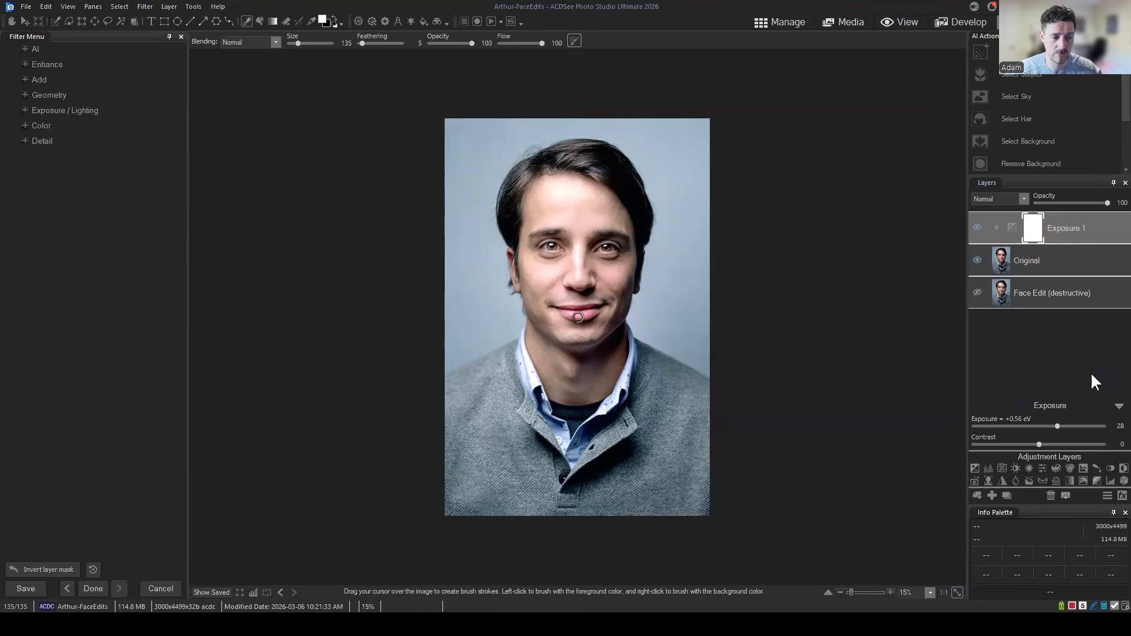
drag(1058, 428, 975, 424)
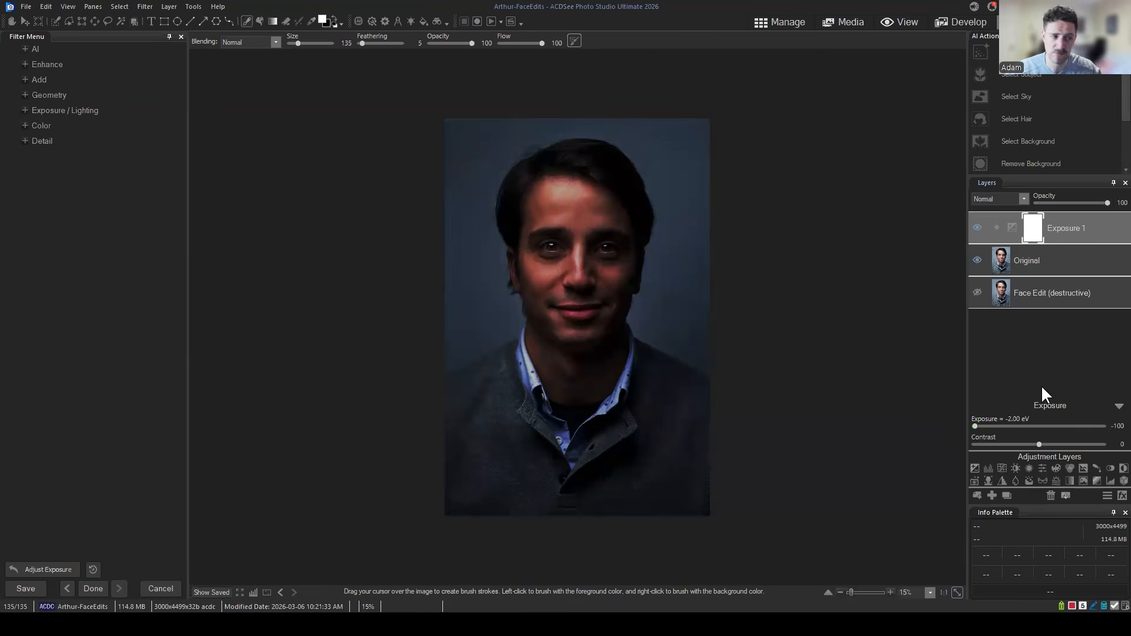
click(1118, 406)
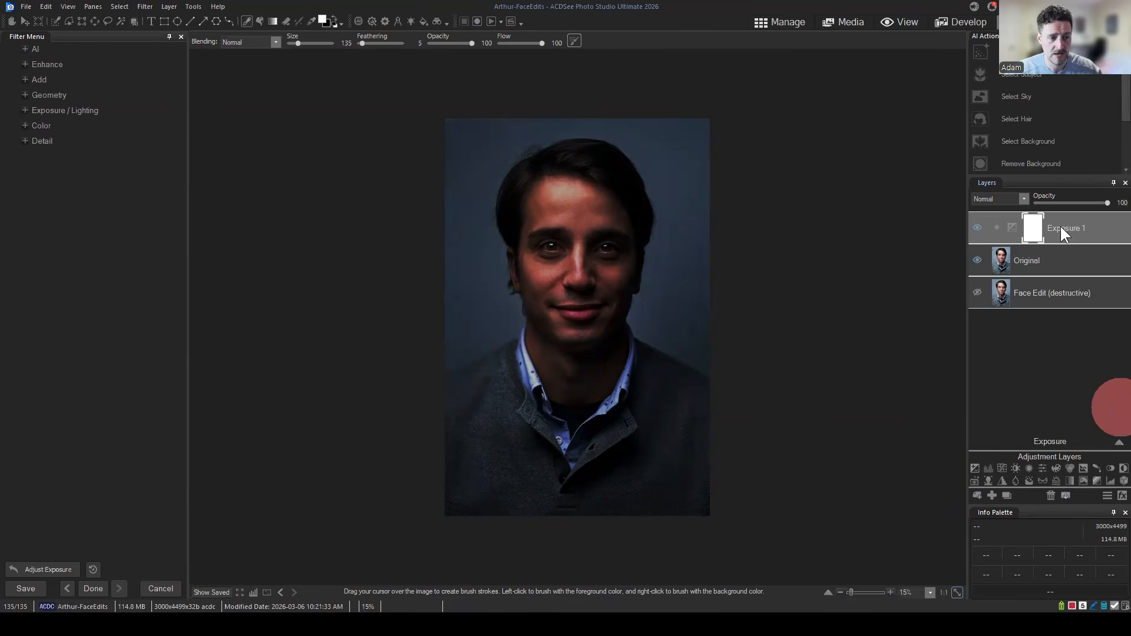
click(1034, 226)
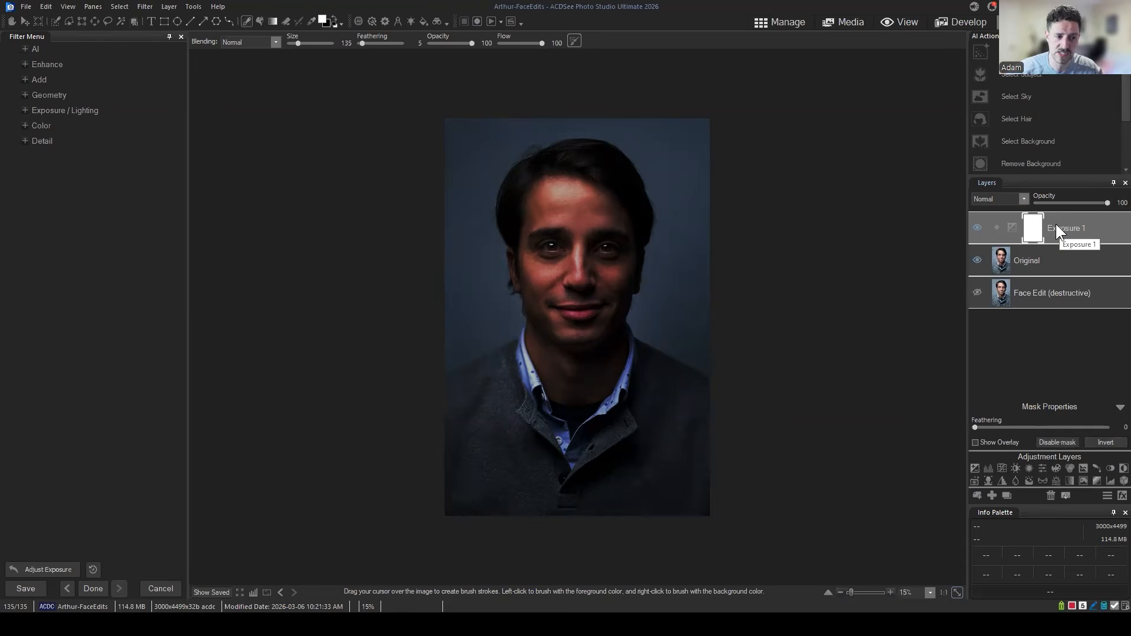
click(1106, 445)
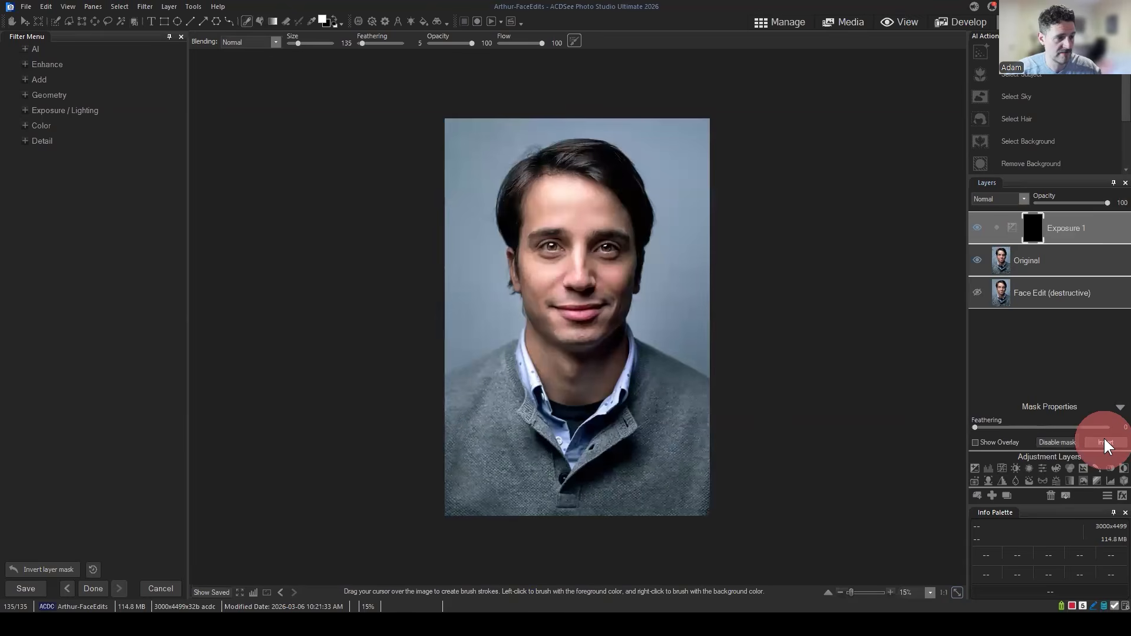
Check the Original layer, then toggle the Exposure 1 mask to white and back to black to compare the darkening effect.
click(1034, 256)
mouse_move(1047, 260)
mouse_down()
mouse_move(1076, 253)
mouse_move(1048, 267)
mouse_move(1057, 263)
mouse_up()
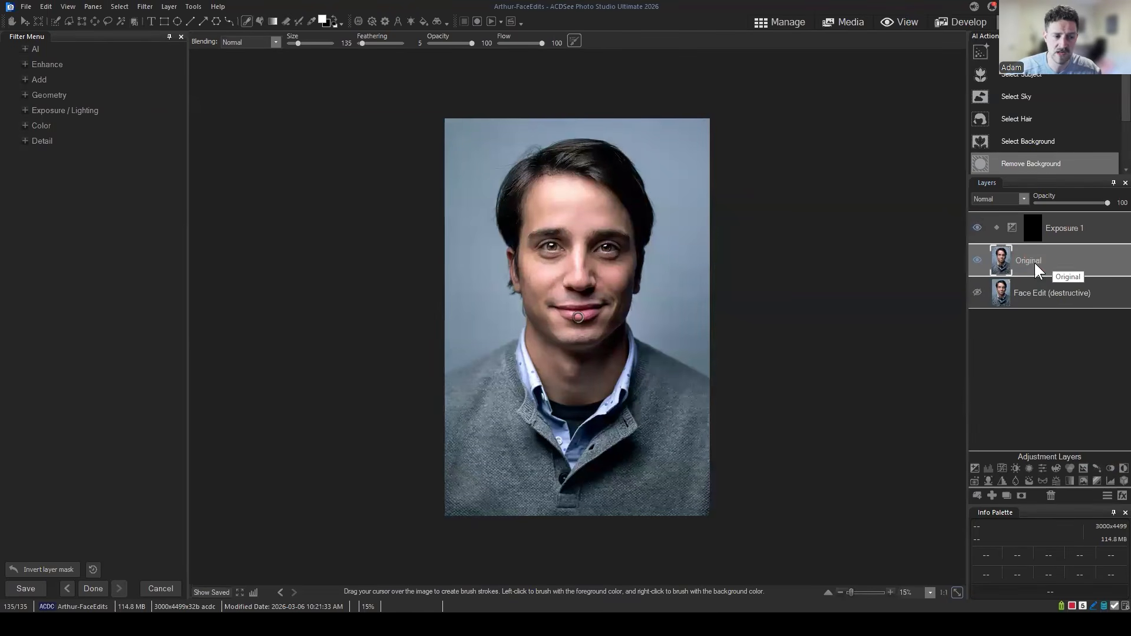
click(1075, 220)
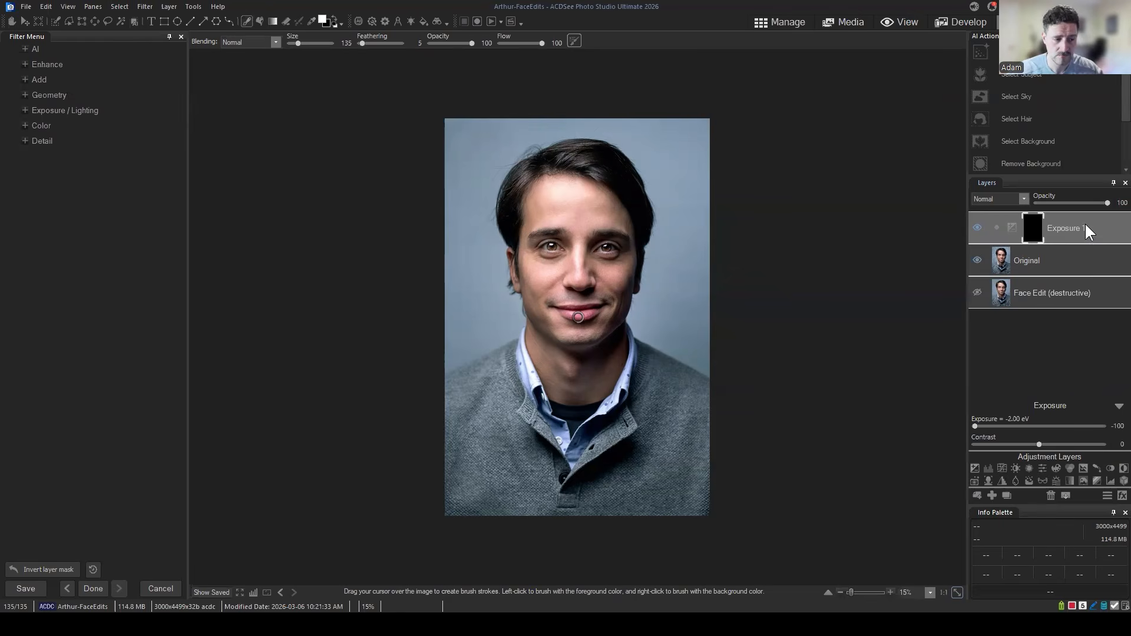
click(1032, 228)
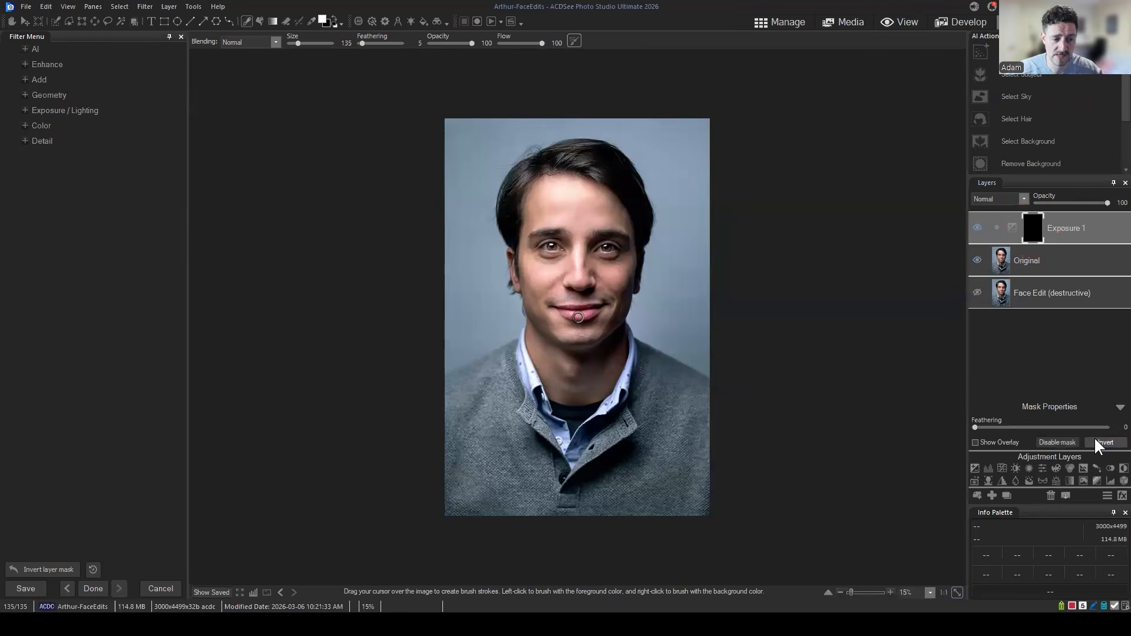
click(1098, 442)
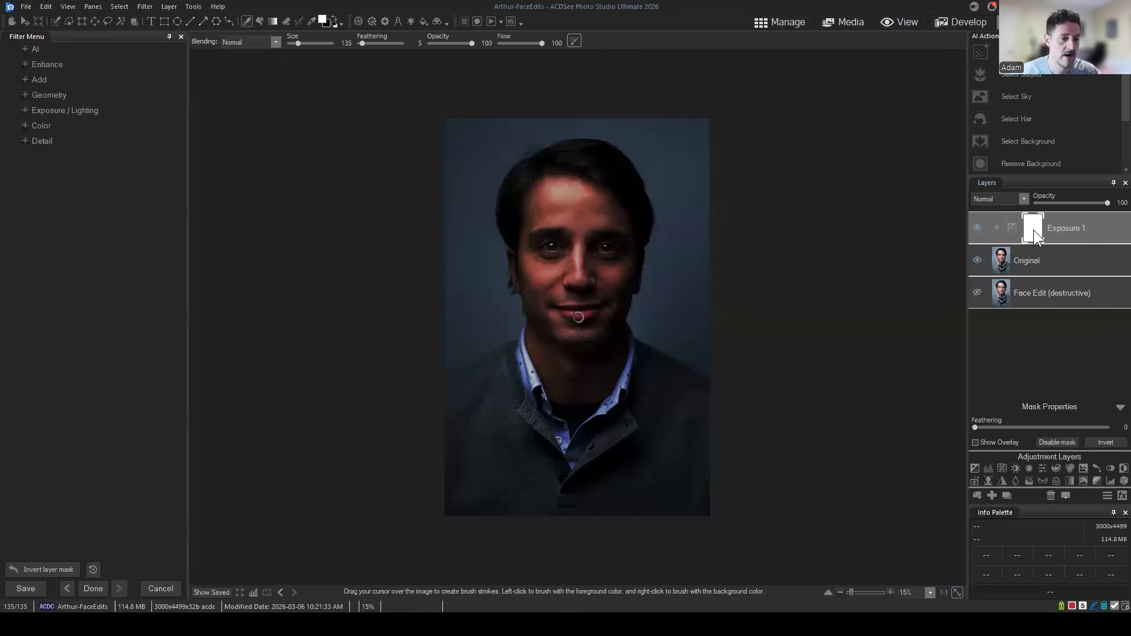
click(1106, 443)
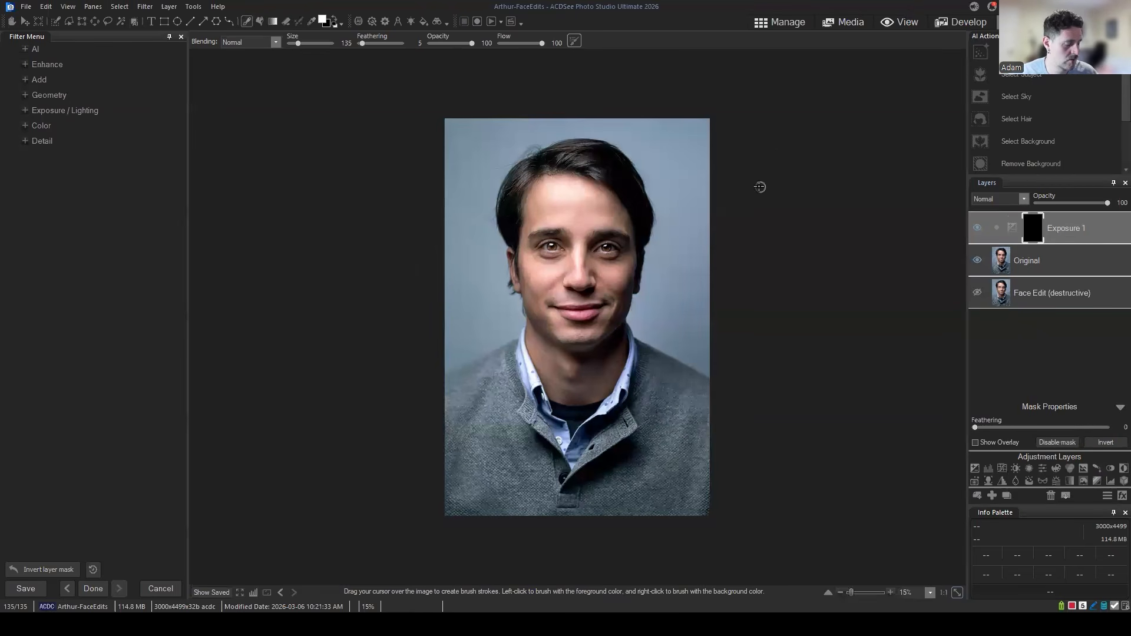
Try painting white brush strokes under both eyes directly on the Original layer.
scroll(760, 187, up, 2)
scroll(748, 189, up, 1)
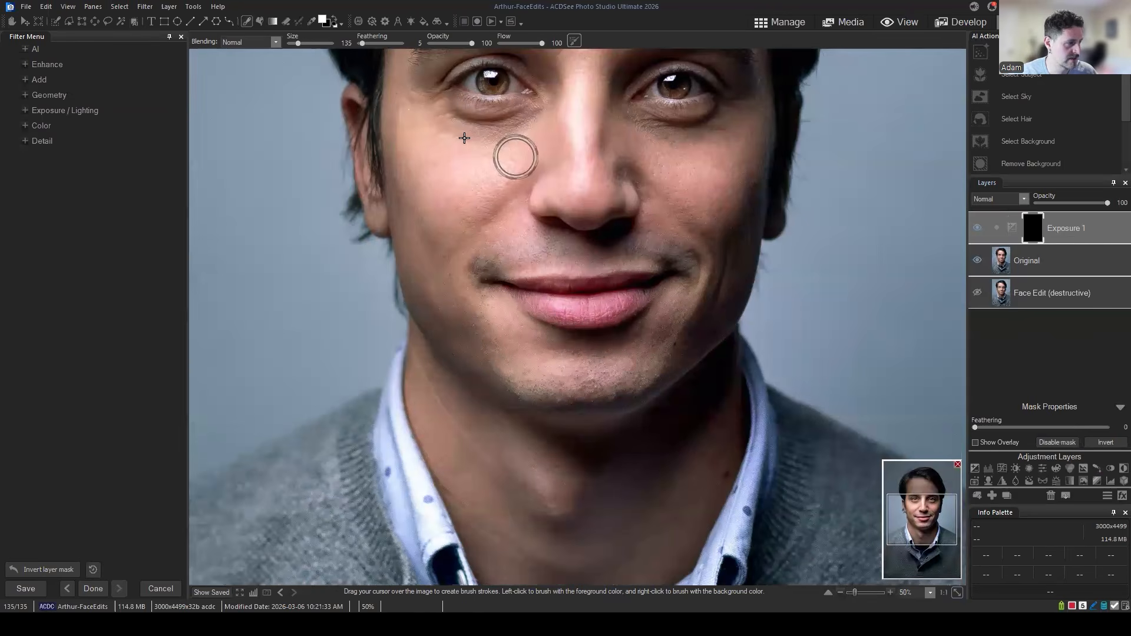
mouse_move(925, 509)
mouse_down()
mouse_move(925, 492)
mouse_move(922, 513)
mouse_move(921, 502)
mouse_up()
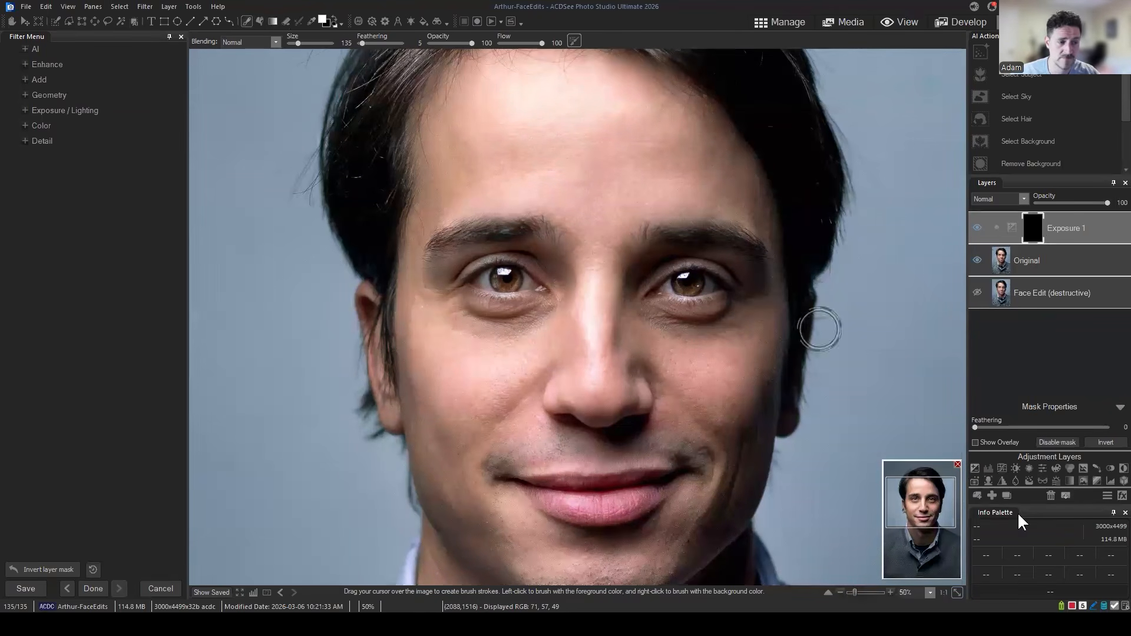
click(1031, 262)
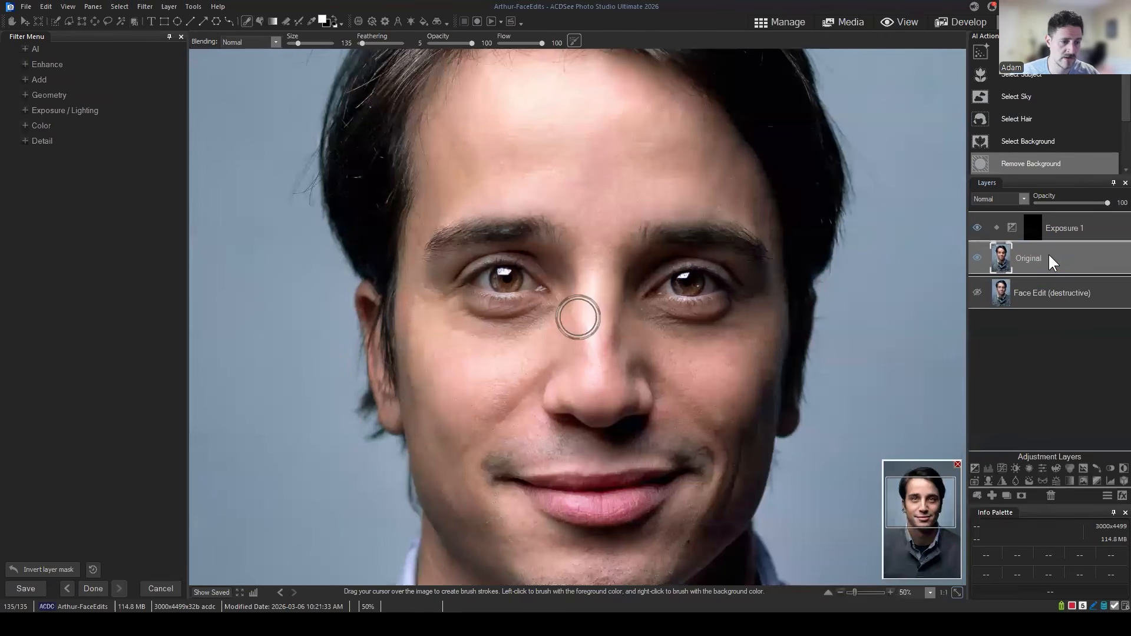
click(1044, 250)
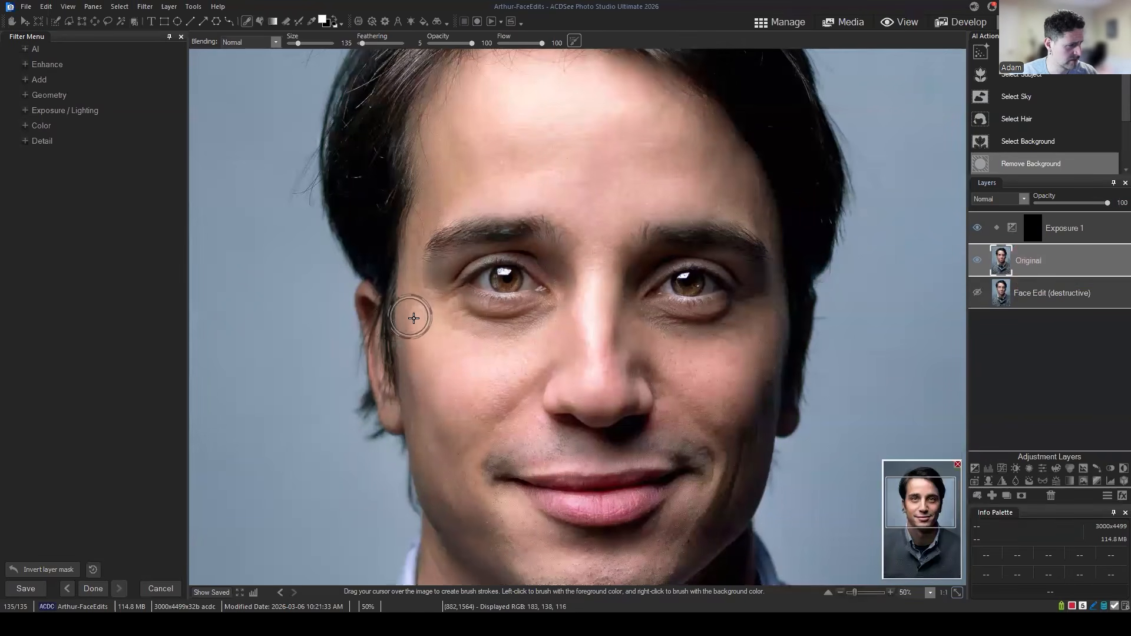
mouse_move(440, 309)
mouse_down()
mouse_move(527, 334)
mouse_move(551, 324)
mouse_up()
click(646, 320)
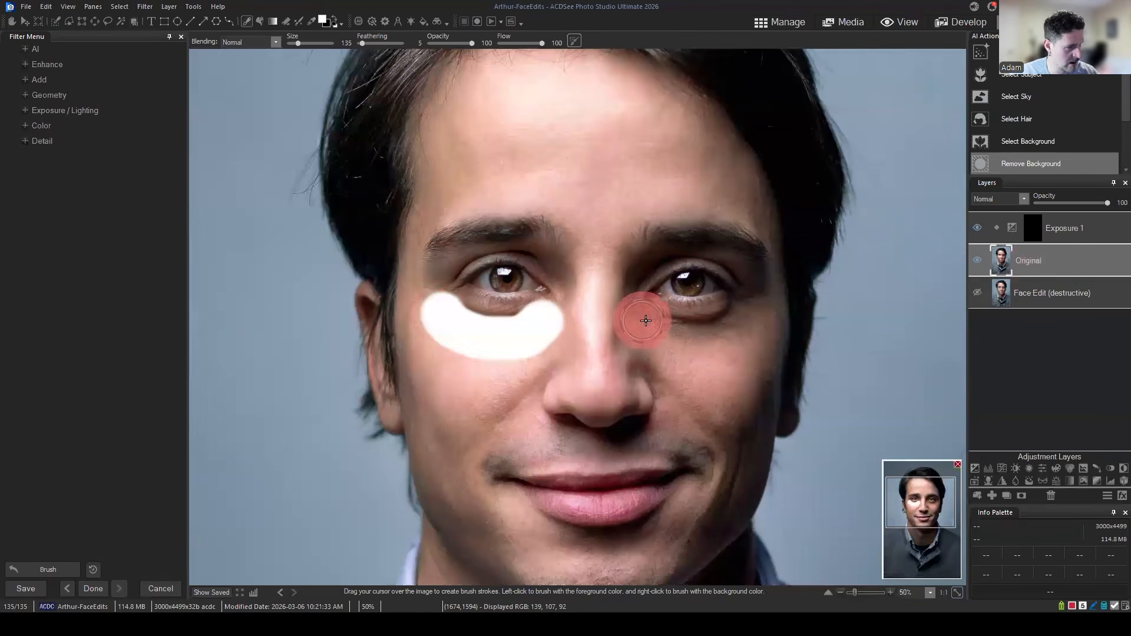
mouse_move(646, 321)
mouse_down()
mouse_move(708, 339)
mouse_move(742, 321)
mouse_up()
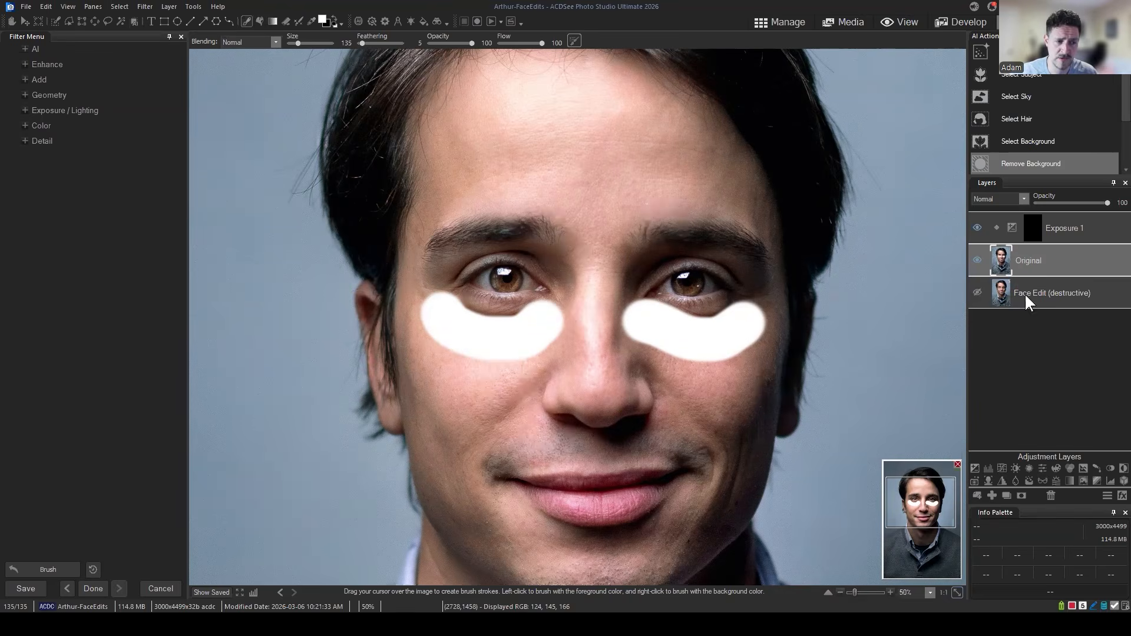
Undo the white brush strokes painted under the eyes on the Original layer.
key(ctrl+z)
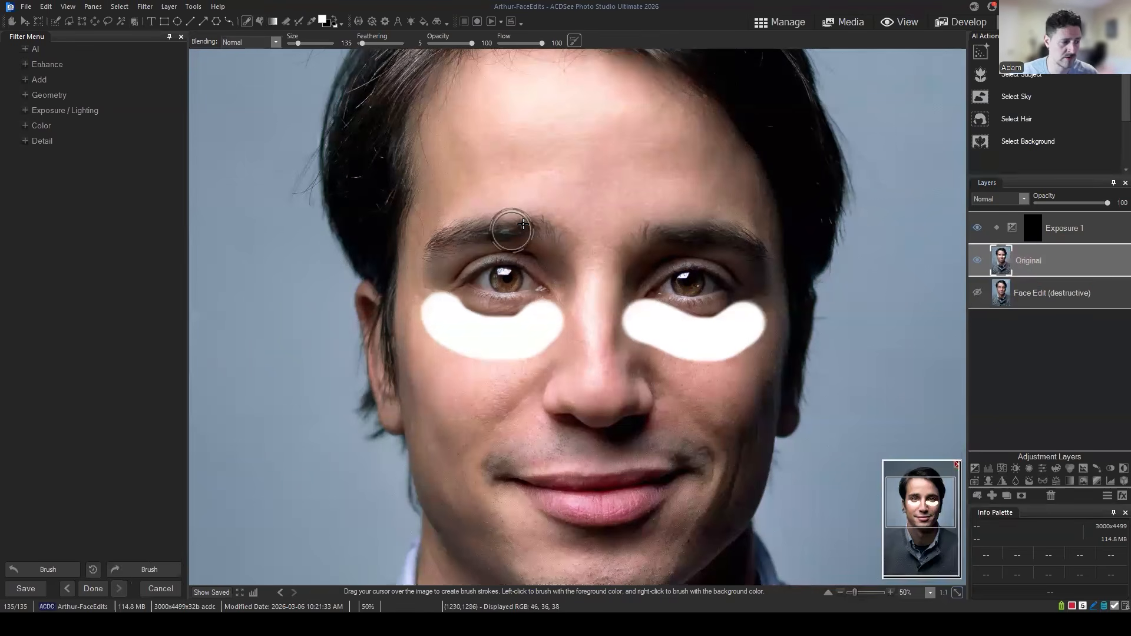
key(ctrl+z)
key(ctrl+z)
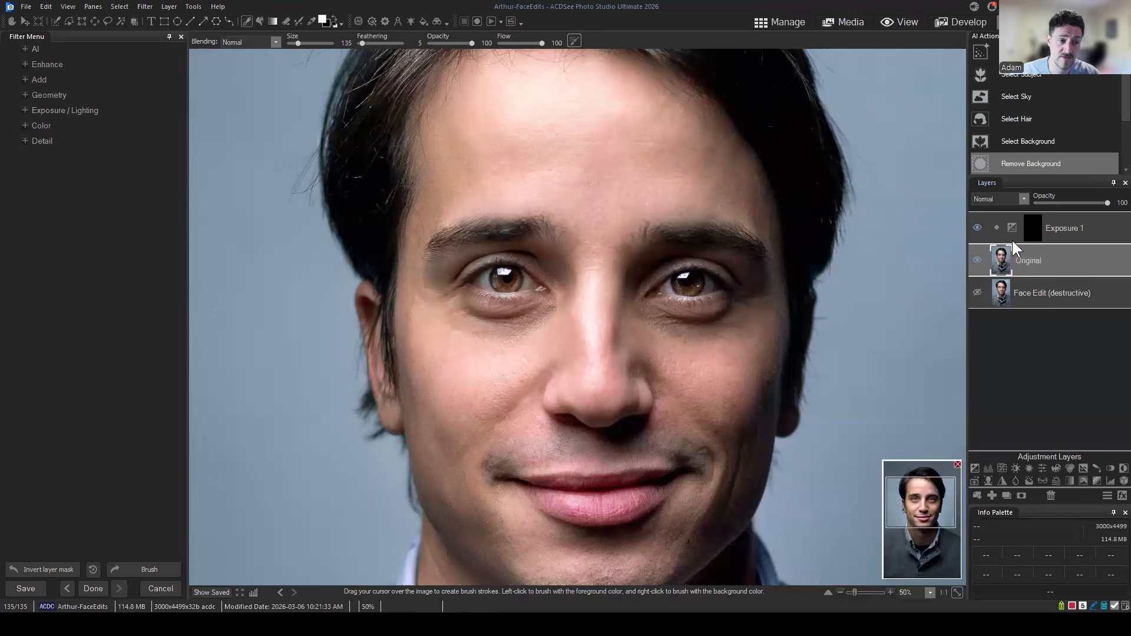
Select the black mask of the Exposure 1 layer and accept white as the brush's foreground color.
click(1032, 227)
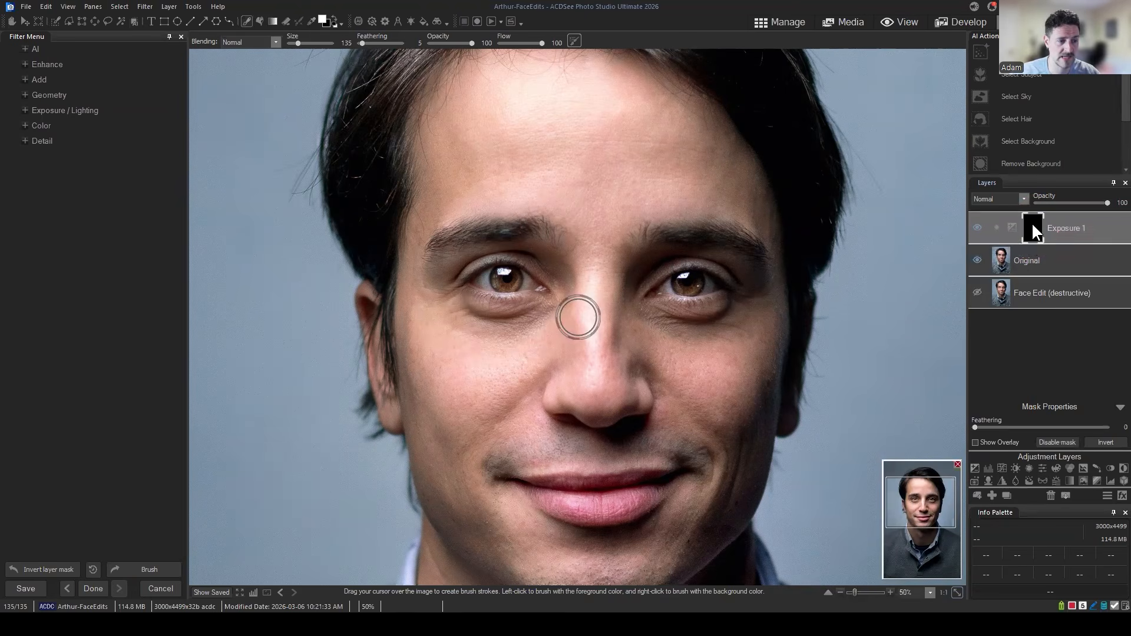
click(1032, 227)
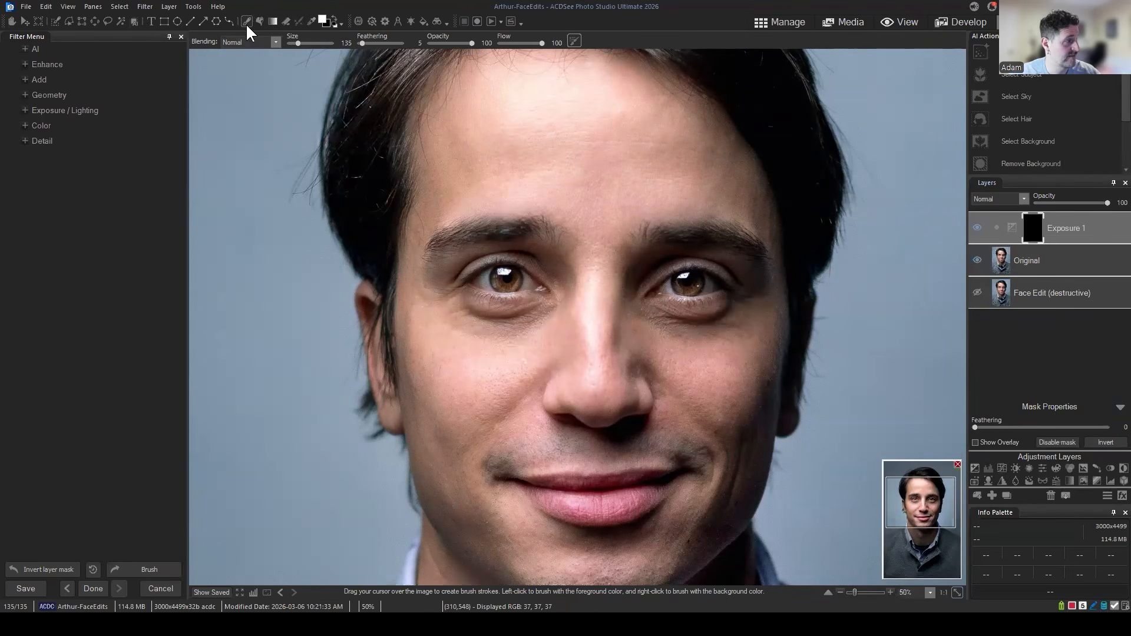
click(326, 20)
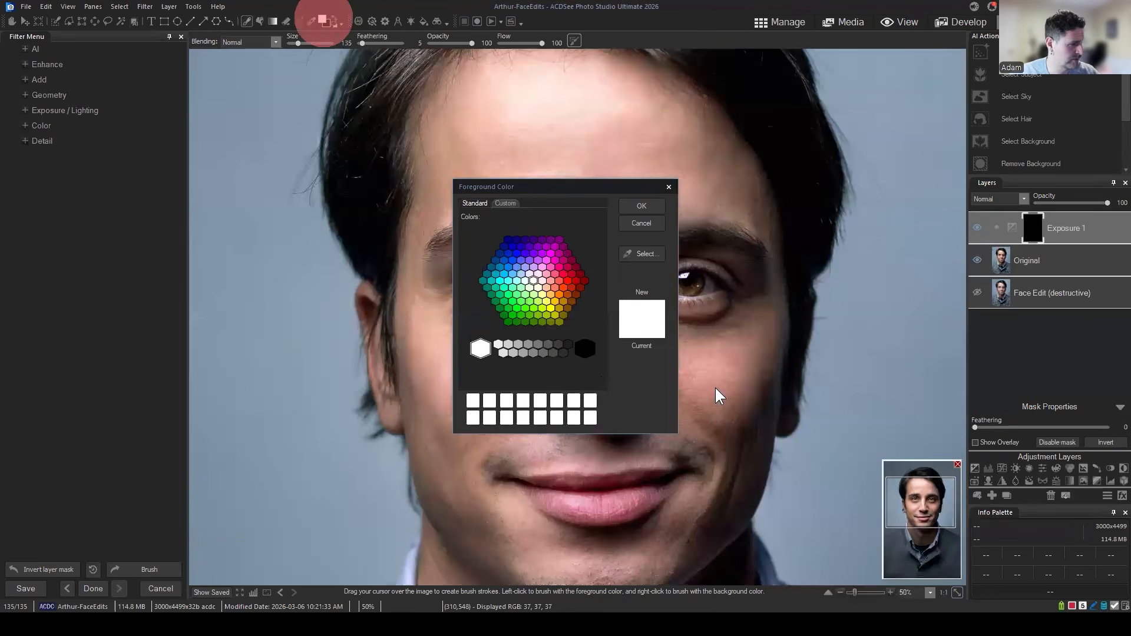
click(642, 206)
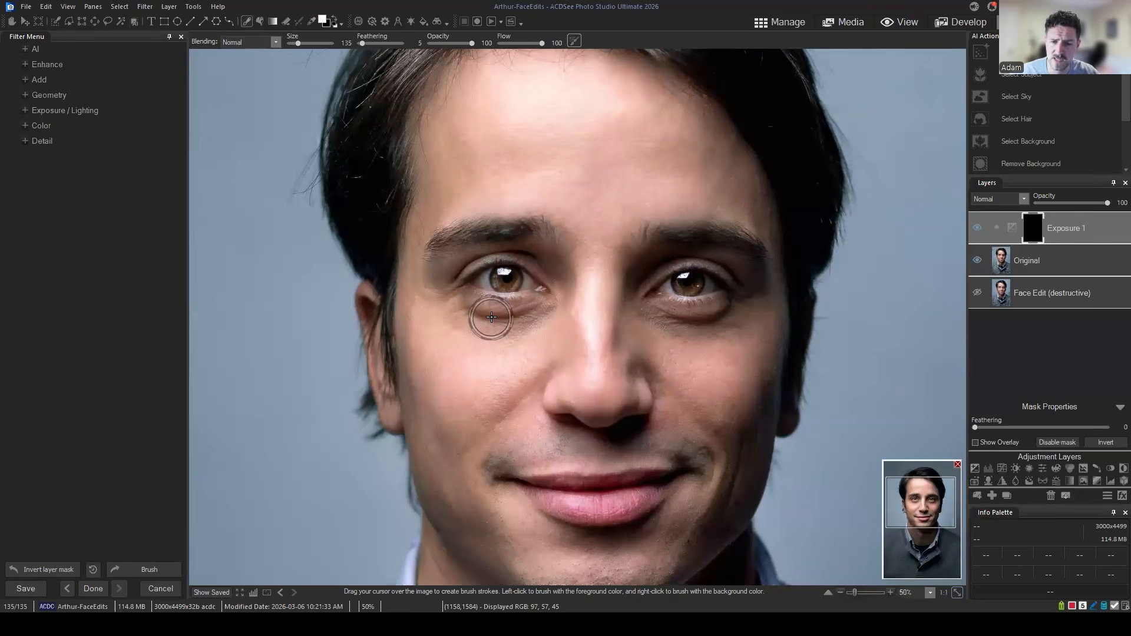
Swap the foreground color to black, reselect the Exposure 1 mask, and swap the foreground back to white.
click(333, 22)
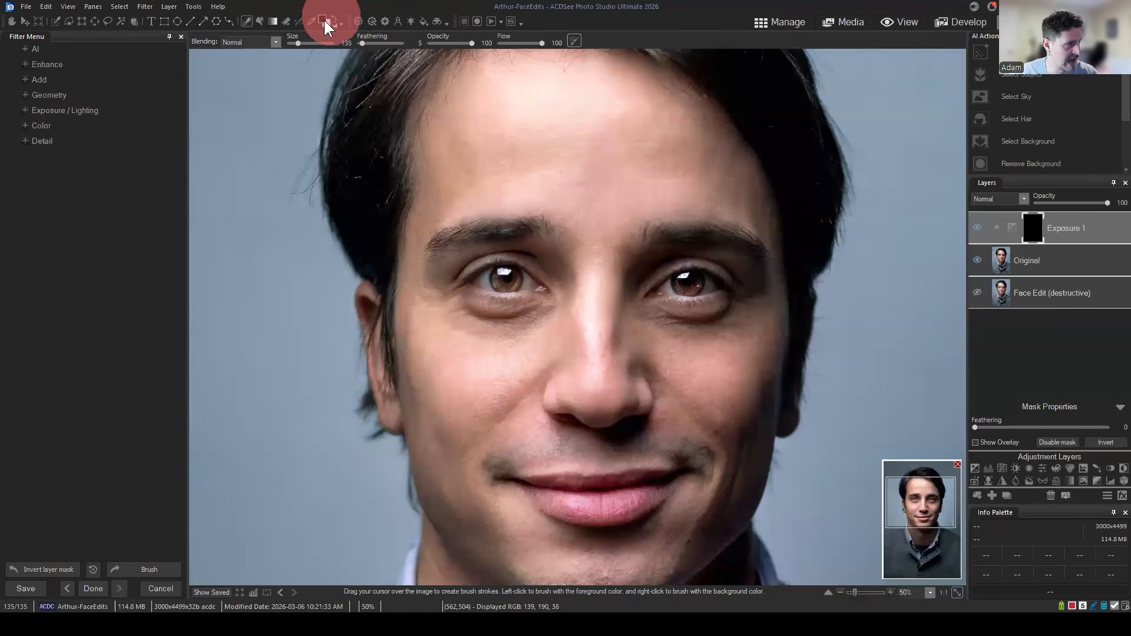
click(1032, 228)
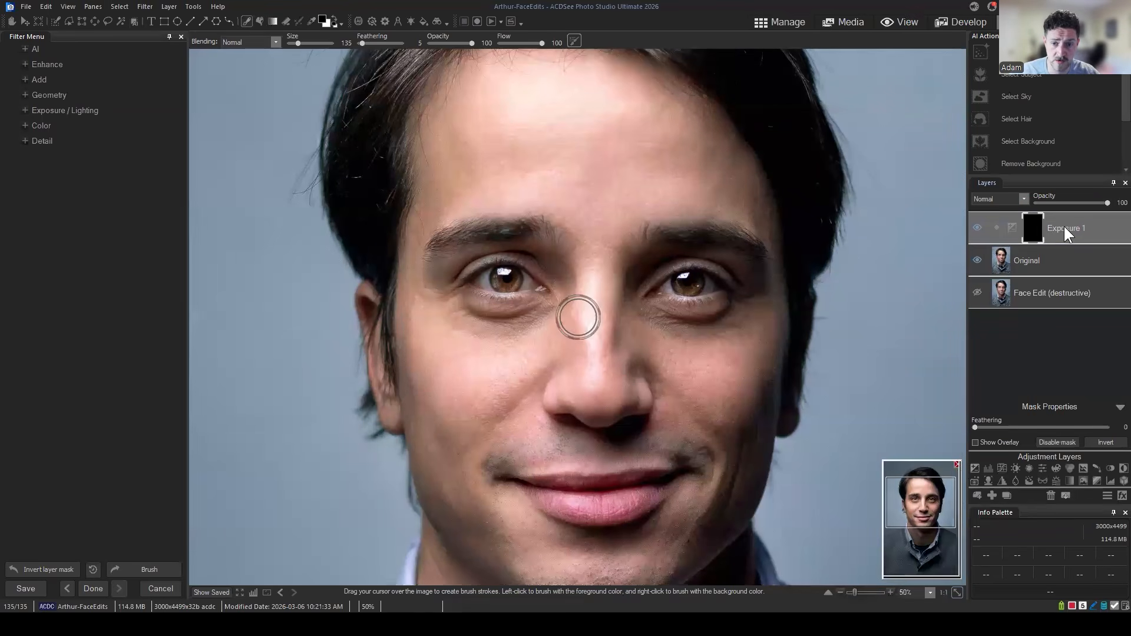
click(332, 17)
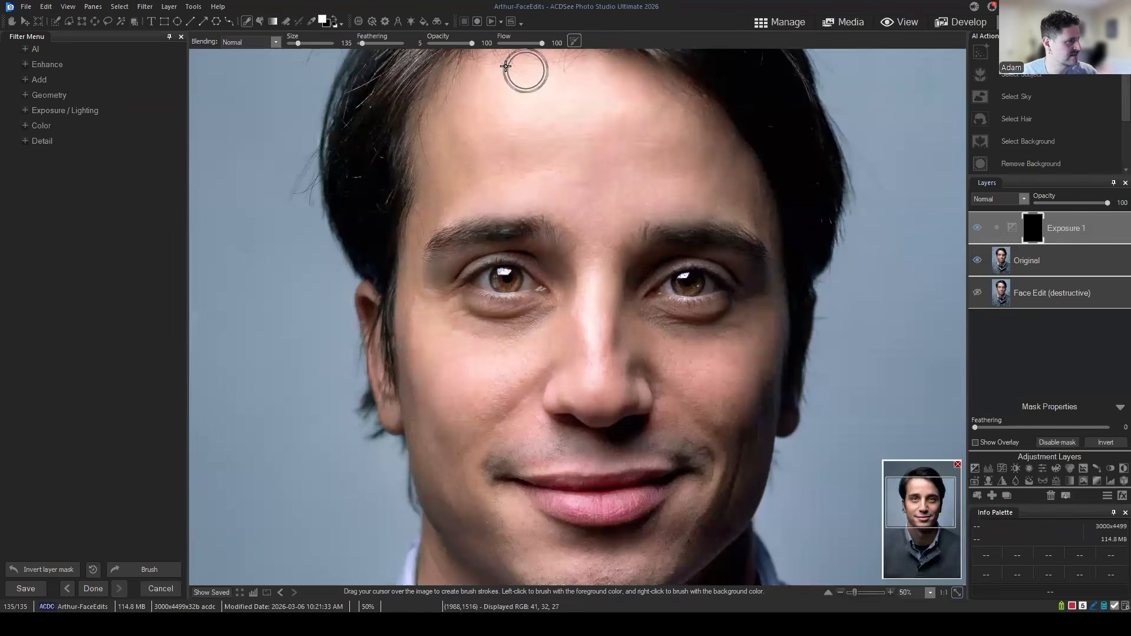
Configure the brush for the Exposure 1 mask with size 85, feathering 40 and opacity 70.
drag(362, 43, 377, 42)
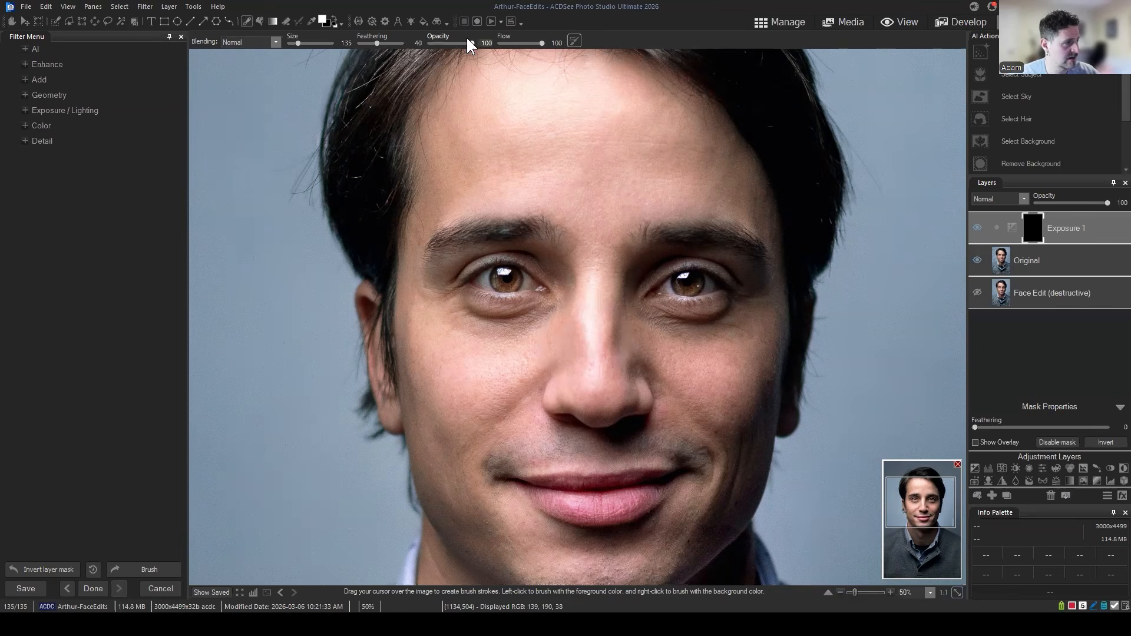
drag(467, 39, 453, 42)
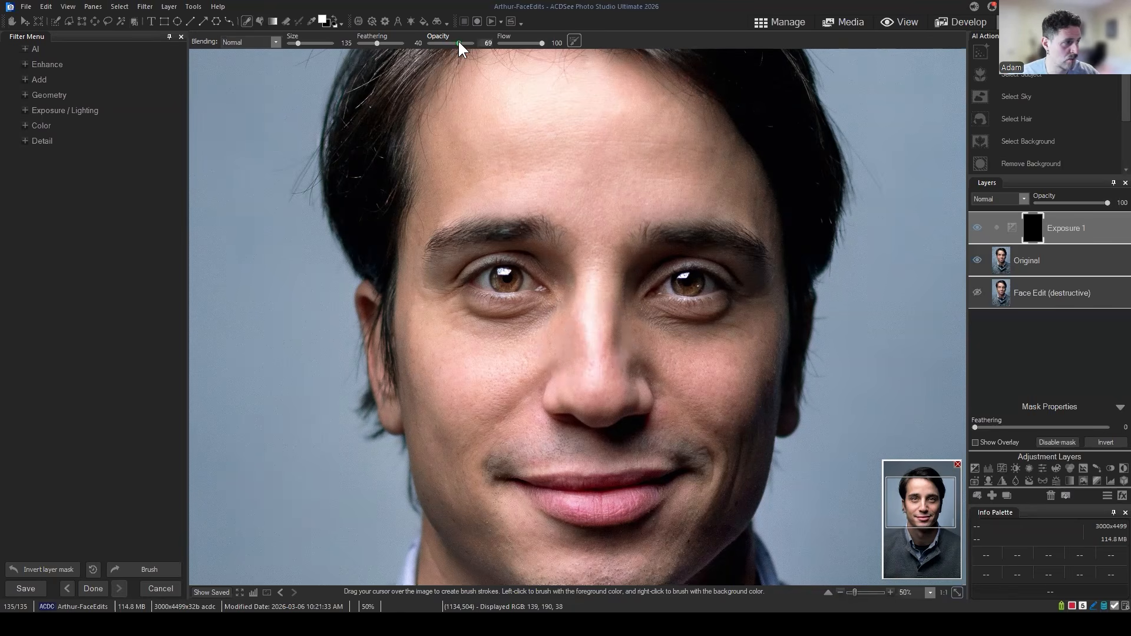
click(488, 42)
text(70)
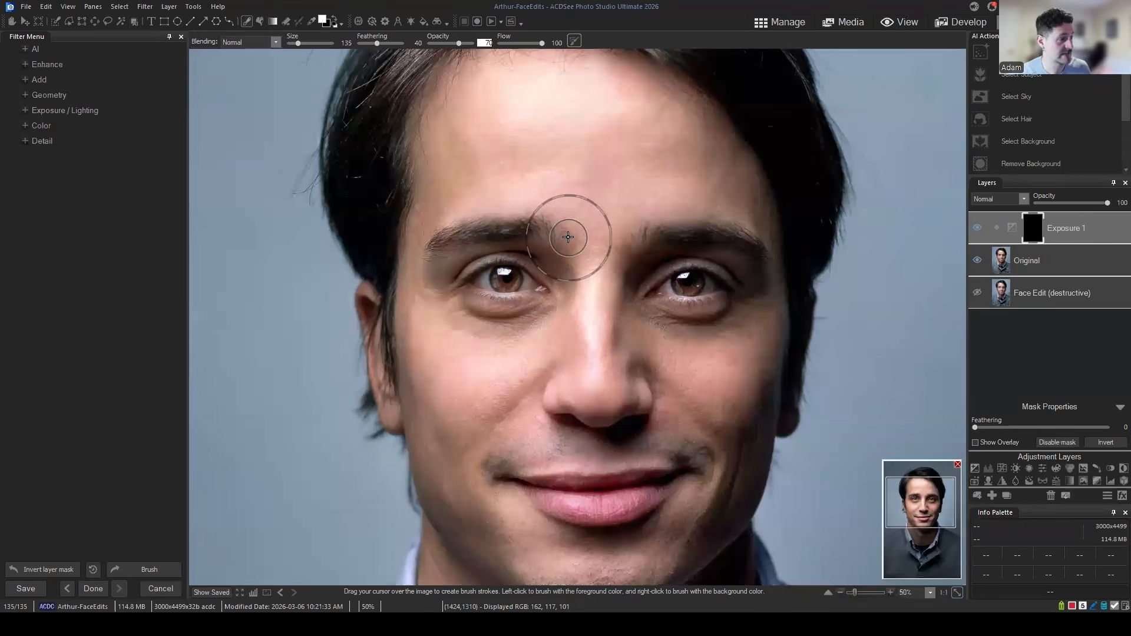
scroll(582, 296, down, 3)
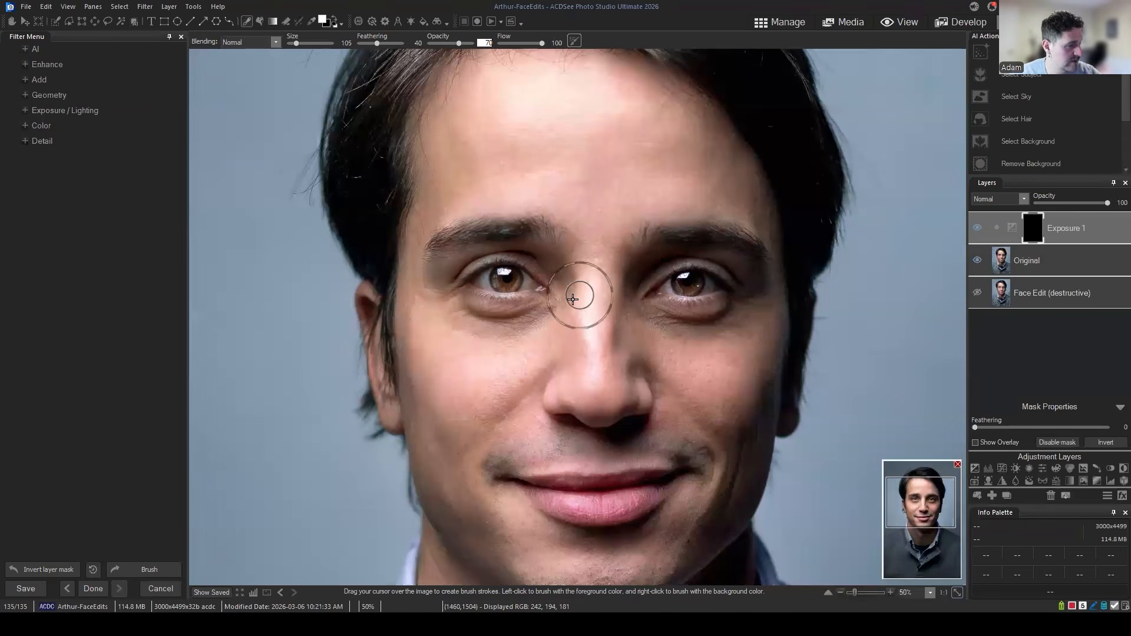
scroll(527, 326, down, 2)
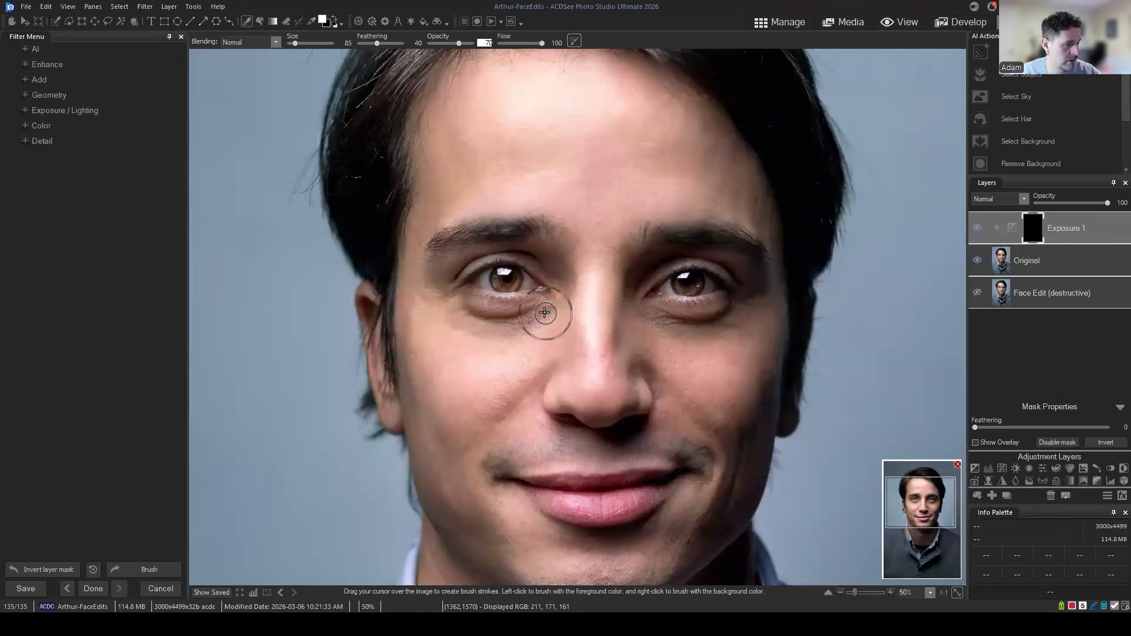
Paint the area under both eyes on the Exposure 1 mask to reveal the exposure adjustment there.
mouse_move(541, 296)
mouse_down()
mouse_move(520, 322)
mouse_move(439, 318)
mouse_up()
mouse_move(531, 338)
mouse_down()
mouse_move(441, 320)
mouse_move(497, 362)
mouse_move(521, 351)
mouse_up()
click(445, 320)
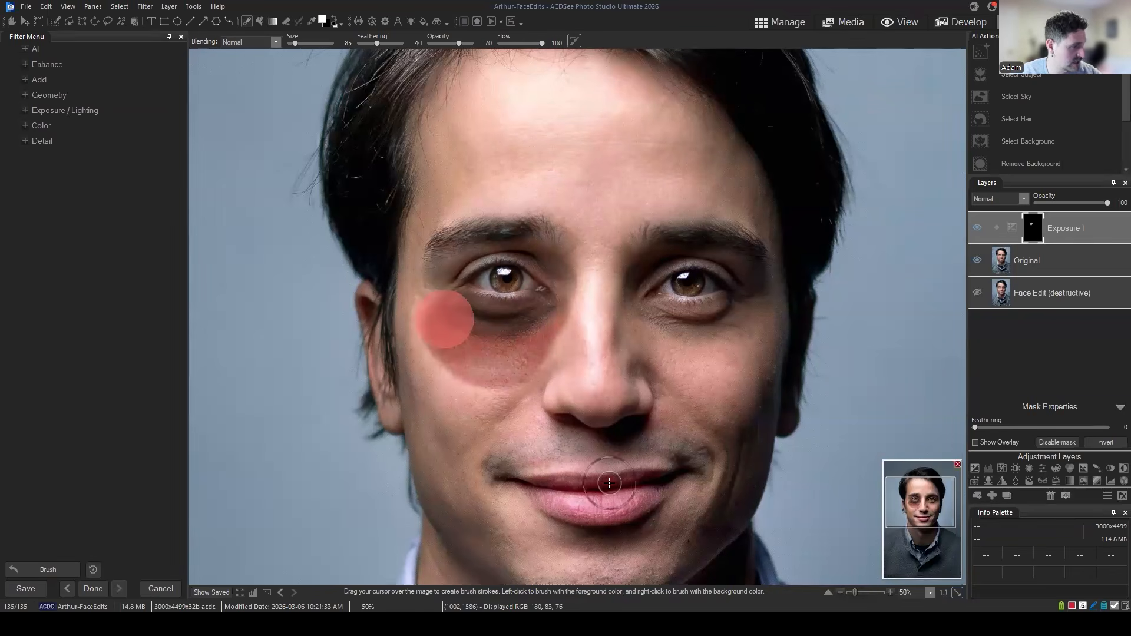
click(643, 321)
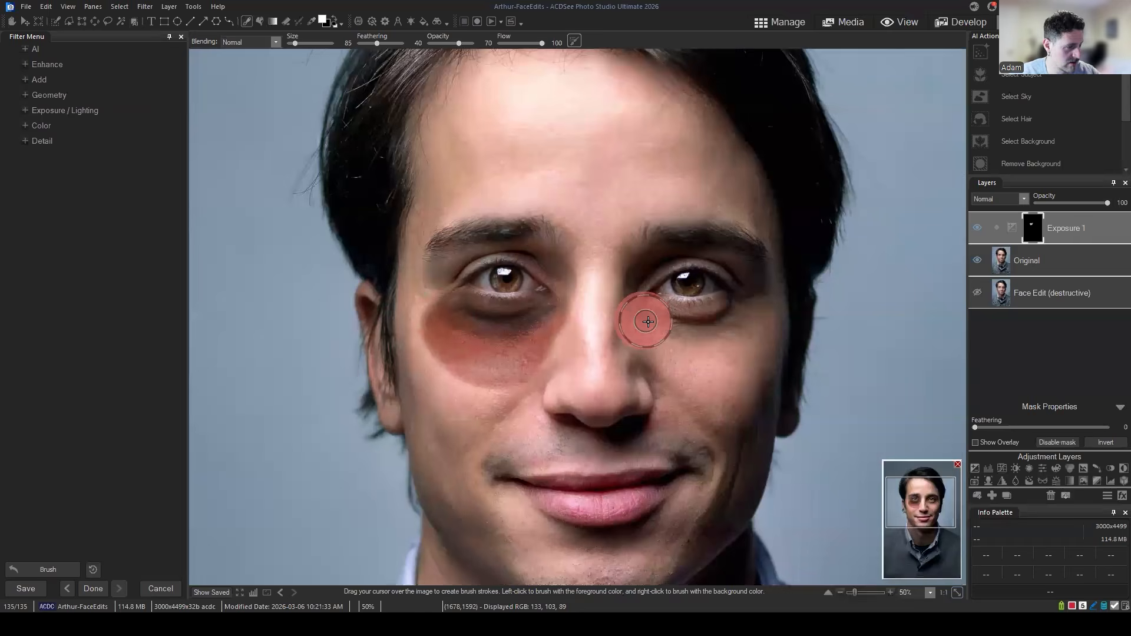
click(753, 320)
click(702, 361)
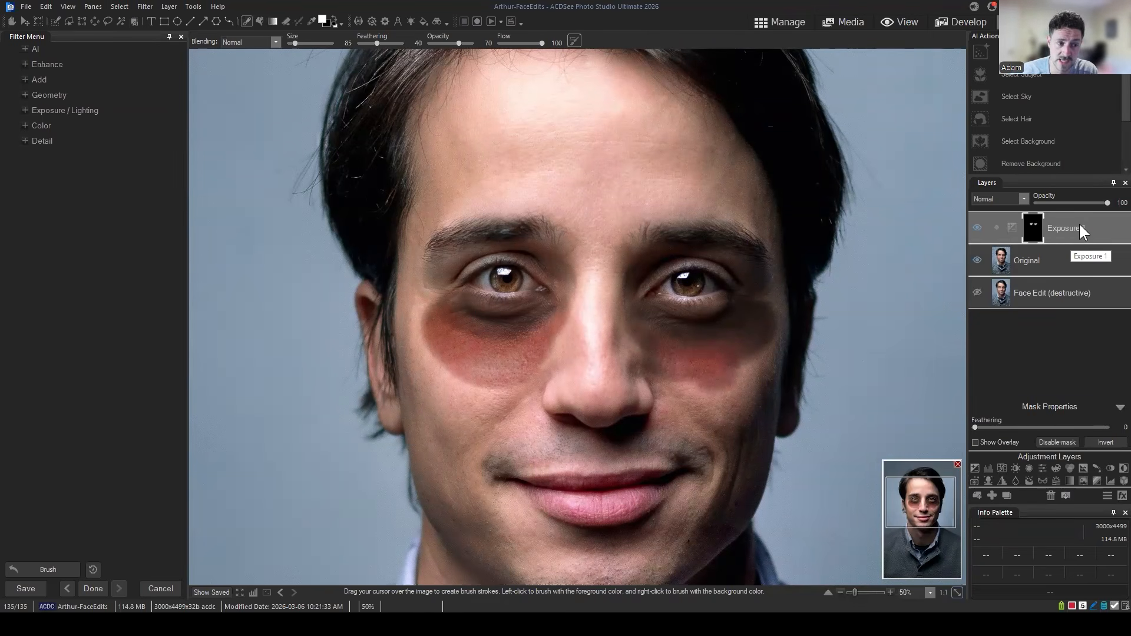
Set the Exposure 1 layer's exposure to +0.52 eV and compare by hiding and showing the layer.
drag(1086, 227, 1052, 238)
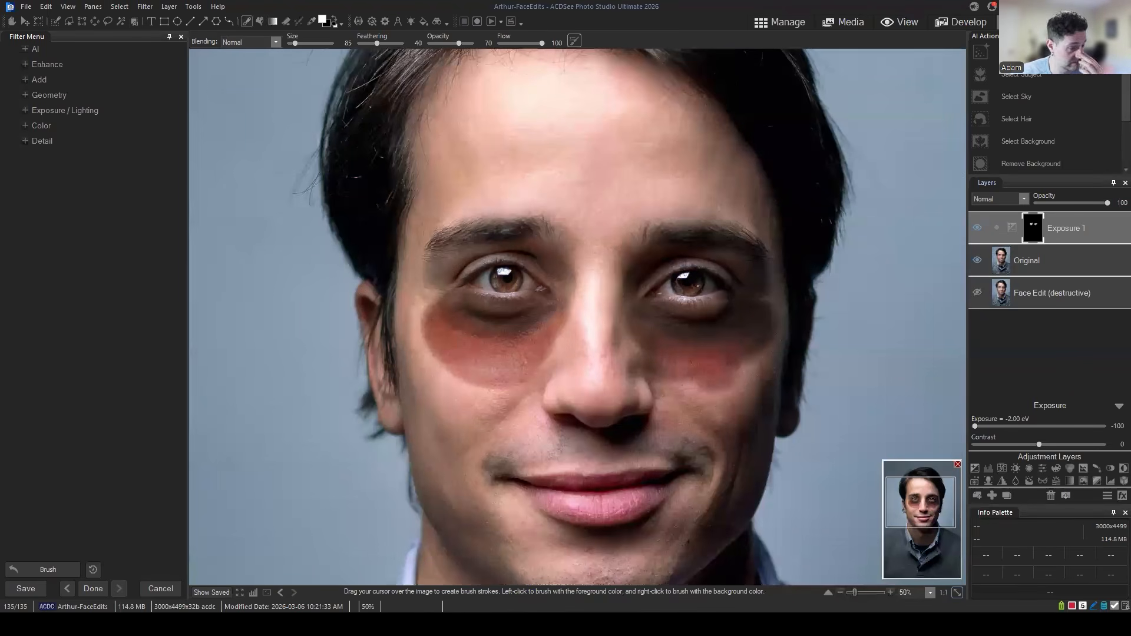
drag(977, 425, 1059, 425)
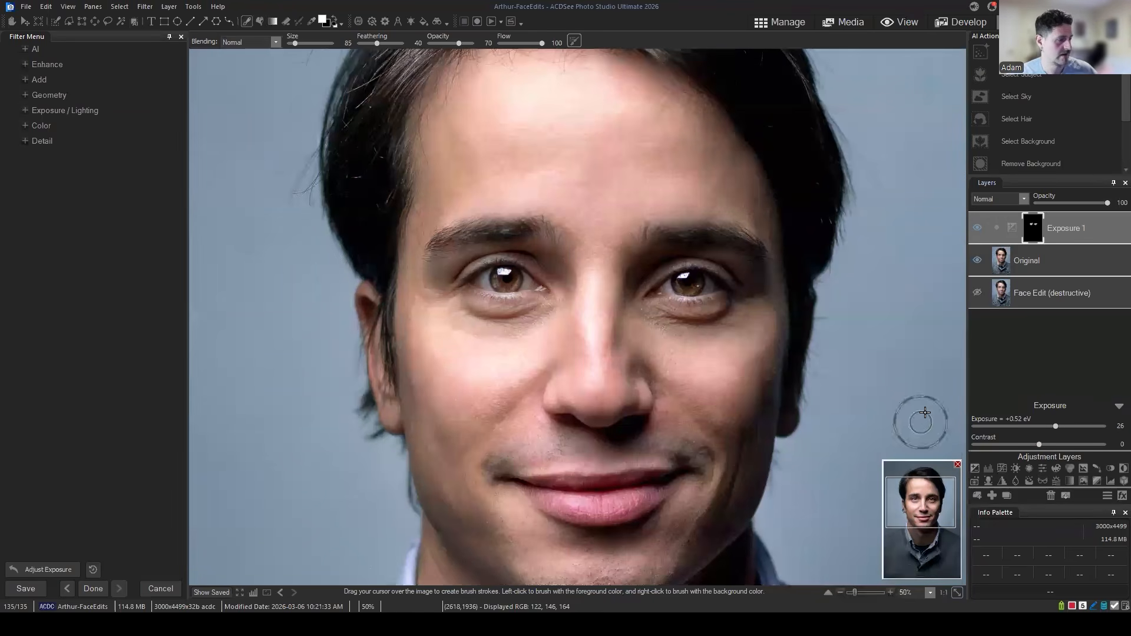
click(977, 228)
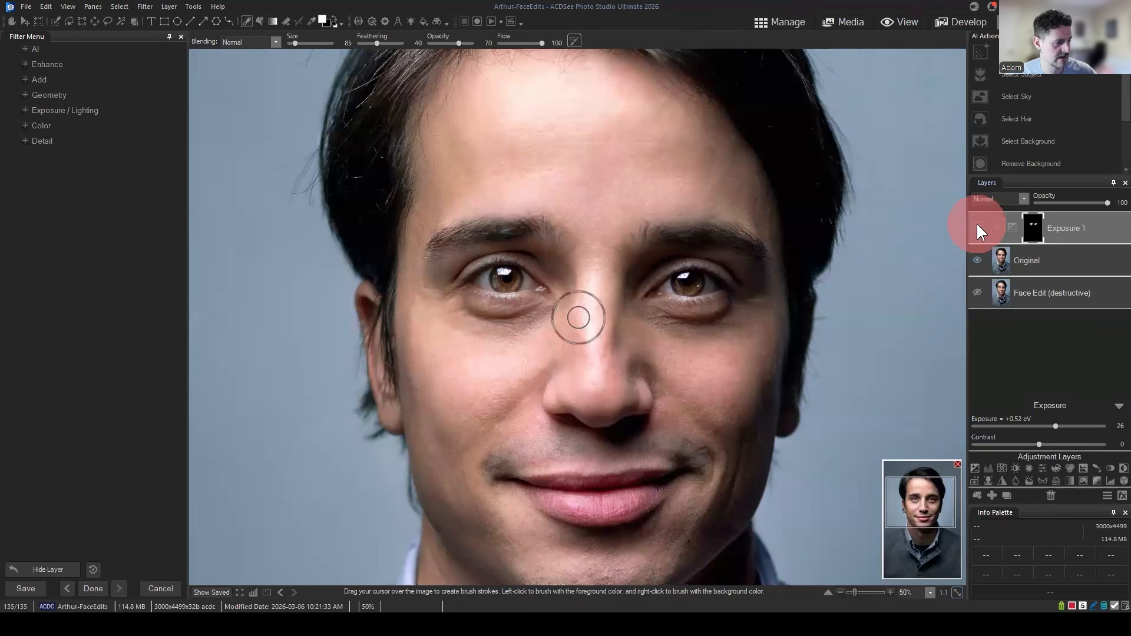
click(977, 228)
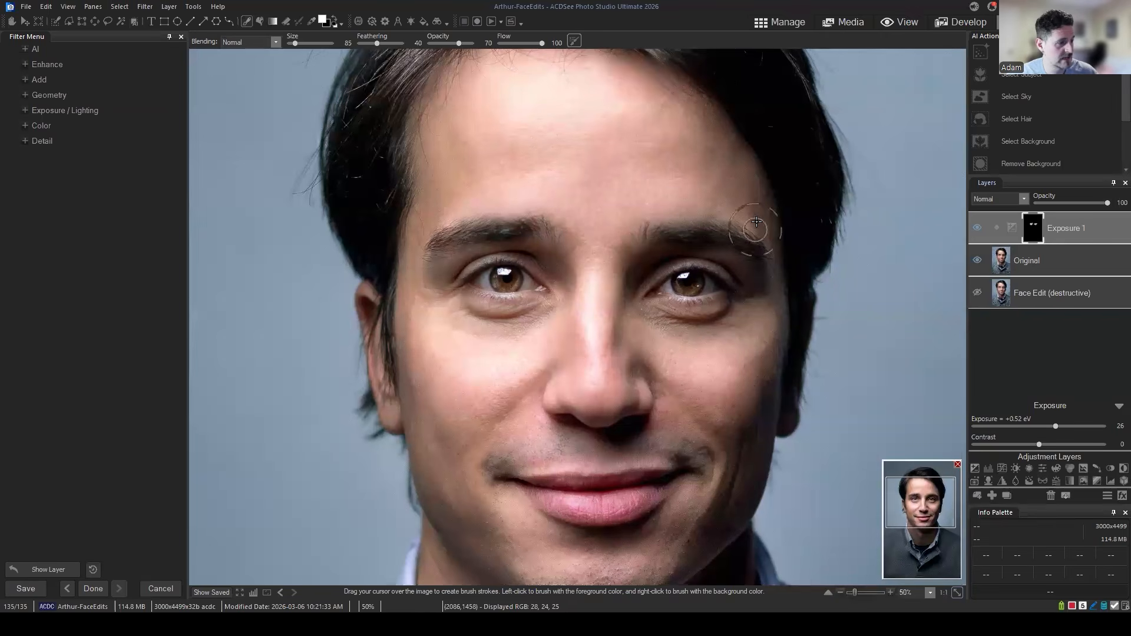
Brush along the outer sides of both eyes and the cheek to refine the mask's edges.
click(247, 21)
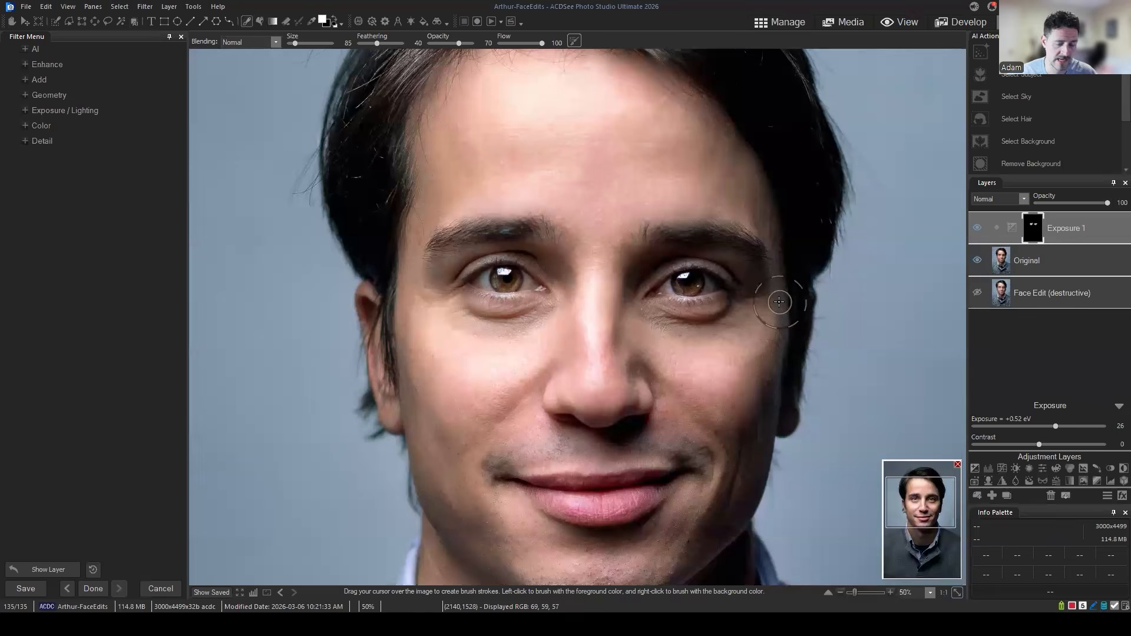
drag(779, 304, 784, 318)
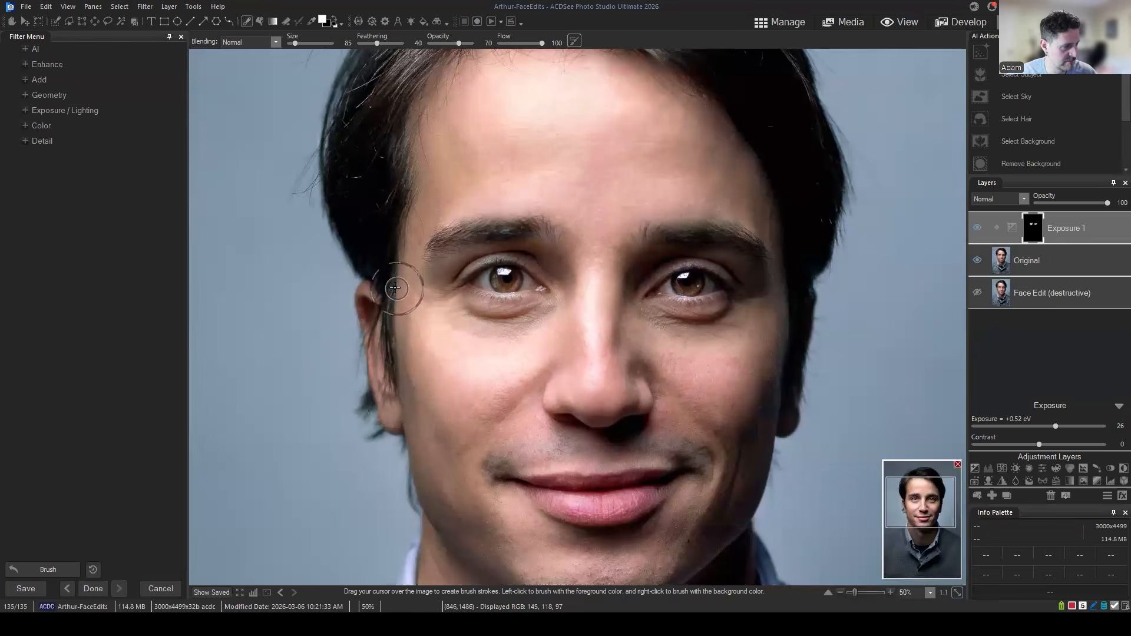
drag(391, 286, 412, 339)
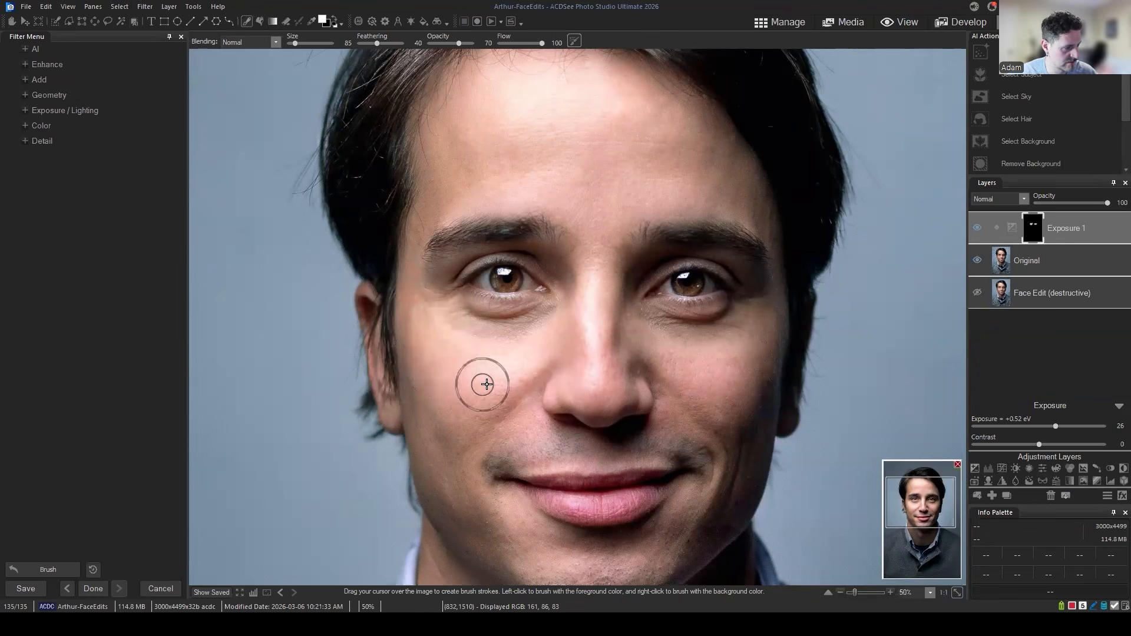
click(565, 355)
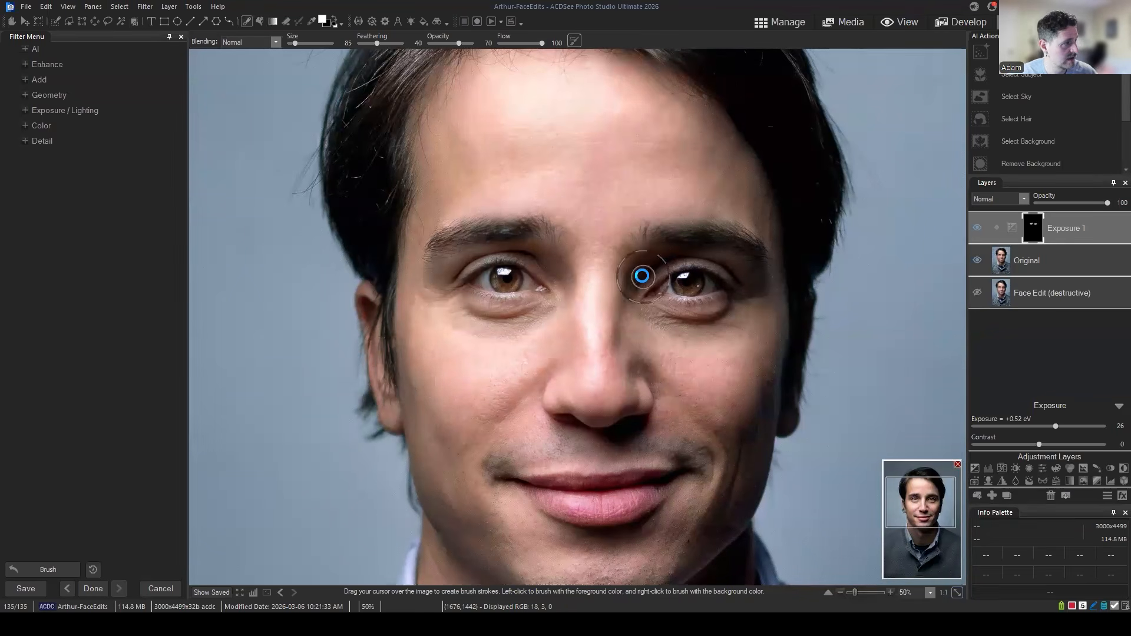
Set the brush feathering to 100 and soften the lower edges of the mask under both eyes.
drag(378, 43, 419, 47)
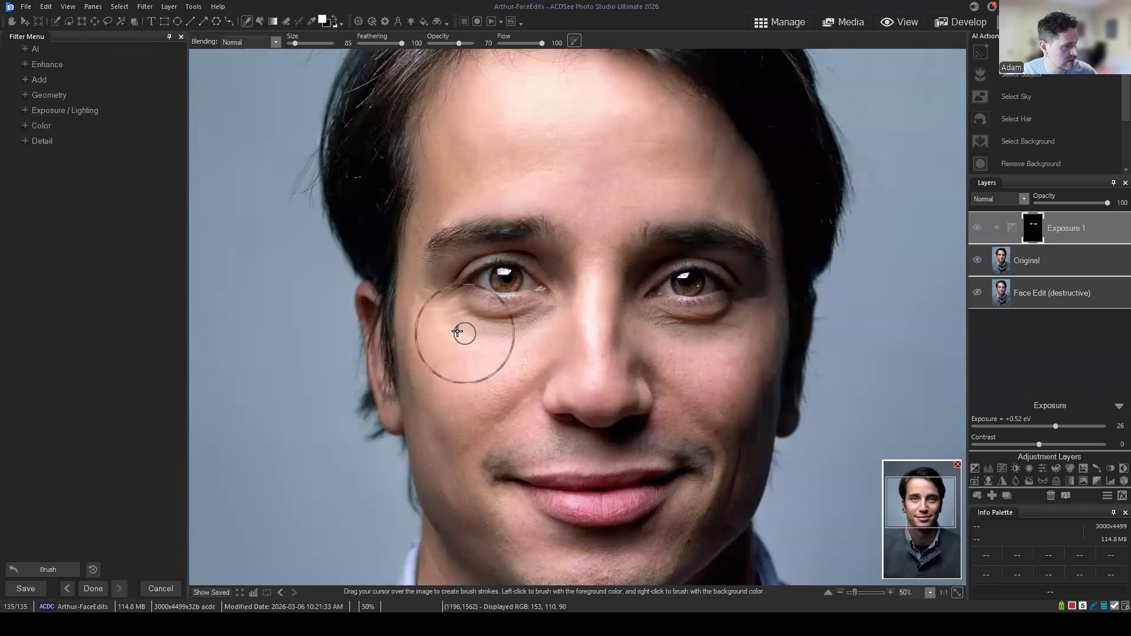
drag(459, 333, 492, 348)
drag(677, 350, 727, 342)
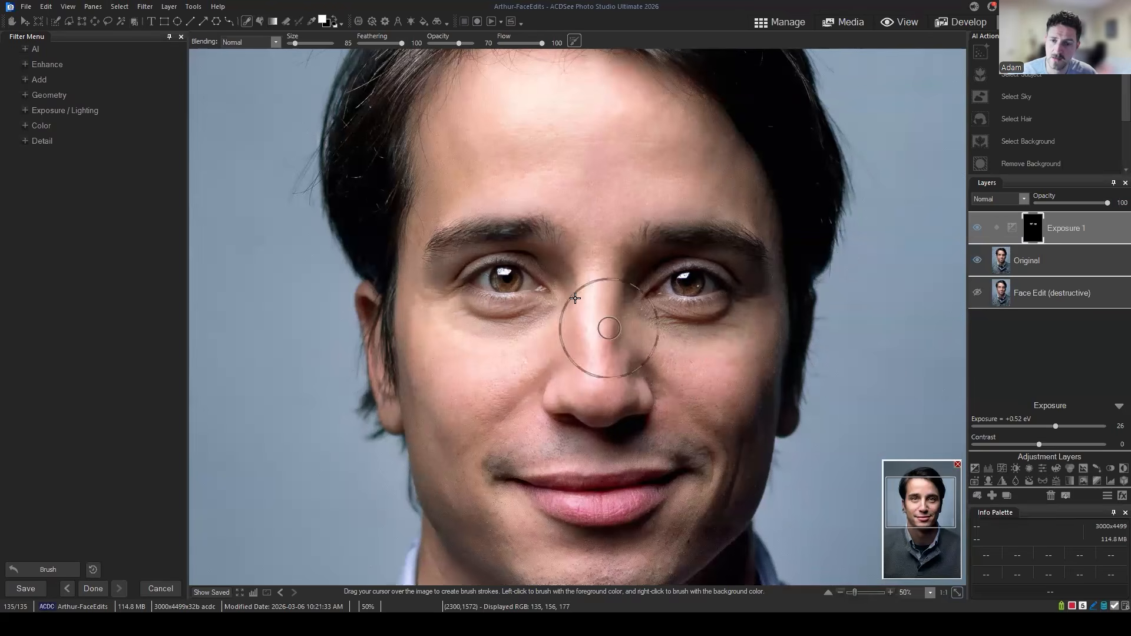
Raise the Exposure 1 adjustment to its maximum of +2.00 eV to exaggerate the masked areas.
click(1077, 227)
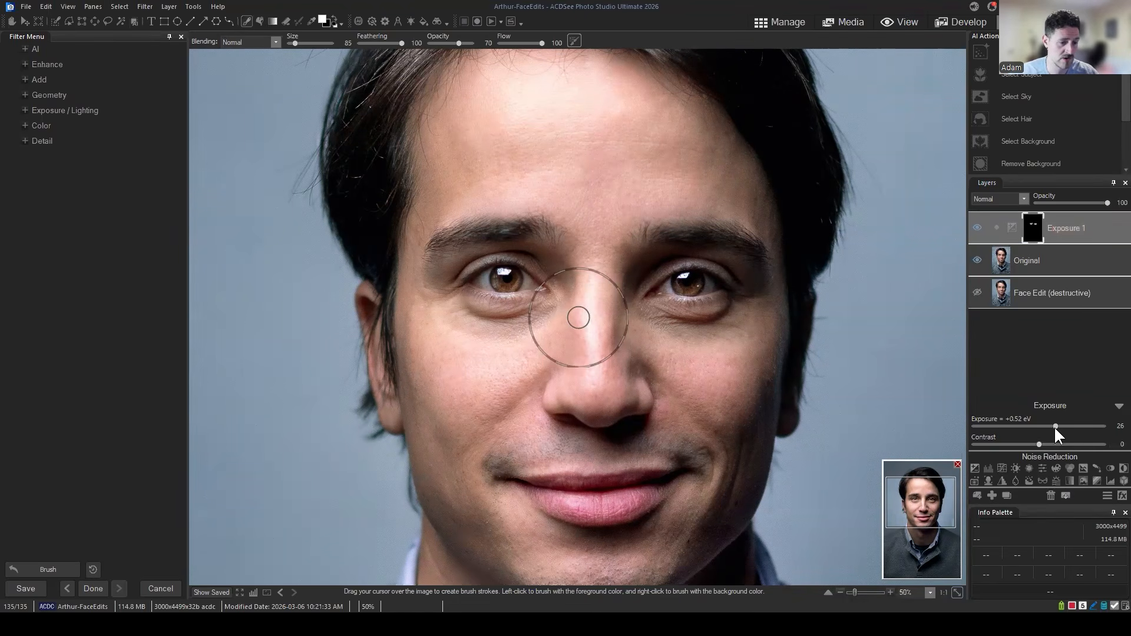
drag(1054, 426, 1107, 424)
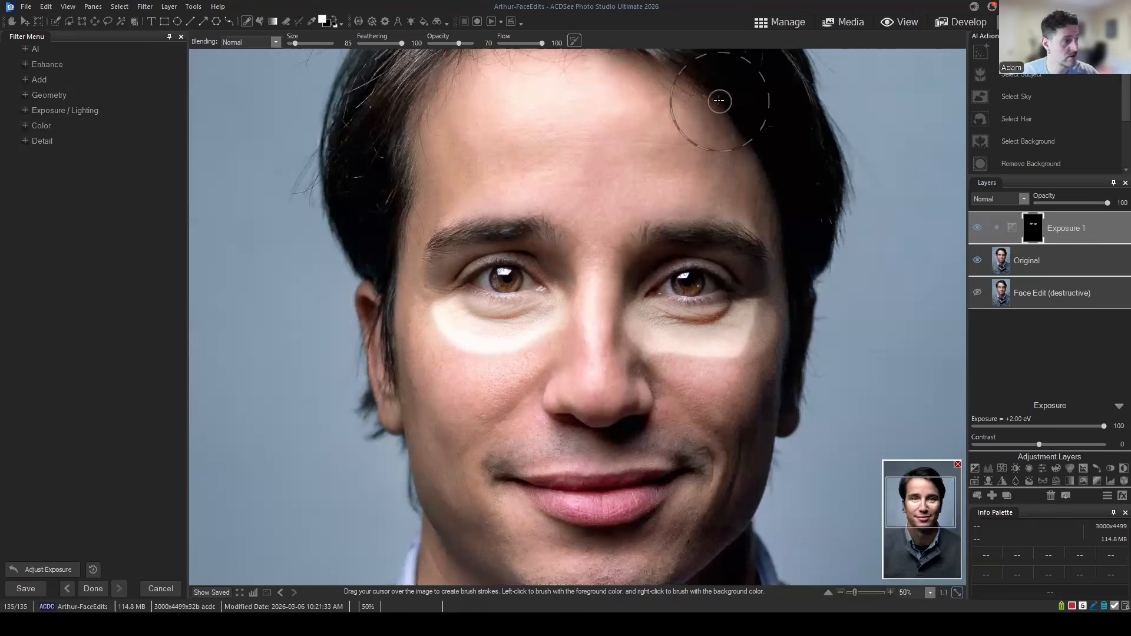
mouse_move(1099, 426)
mouse_down()
mouse_move(1063, 426)
mouse_move(1109, 427)
mouse_up()
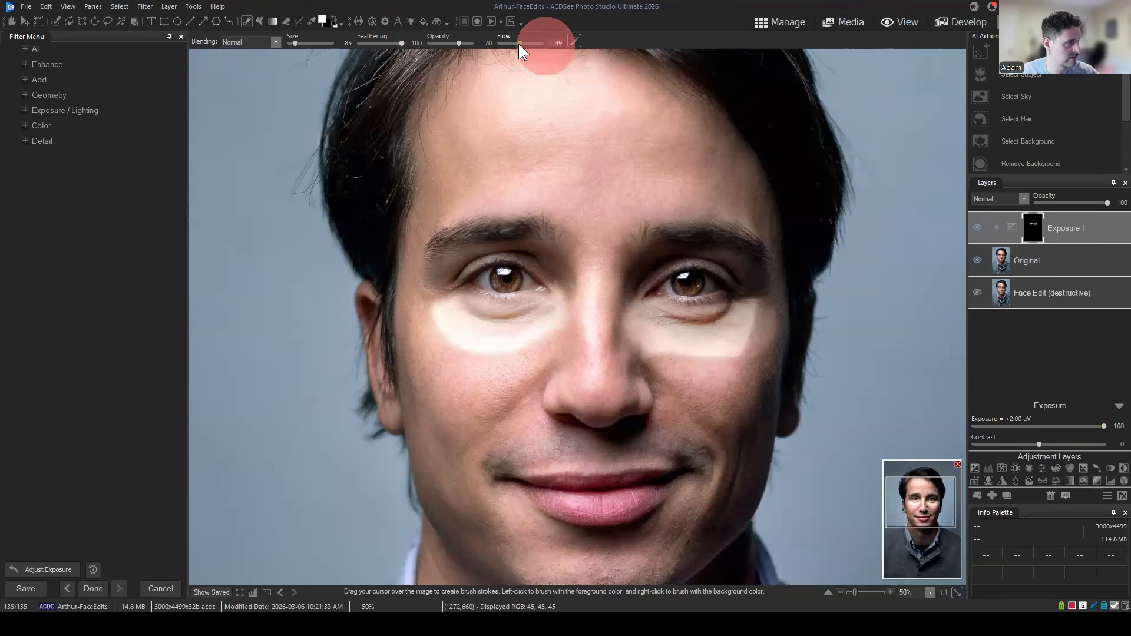
Try brushing the forehead on the Exposure 1 mask with flow 46, undo it, and set the flow to 62.
drag(518, 44, 518, 43)
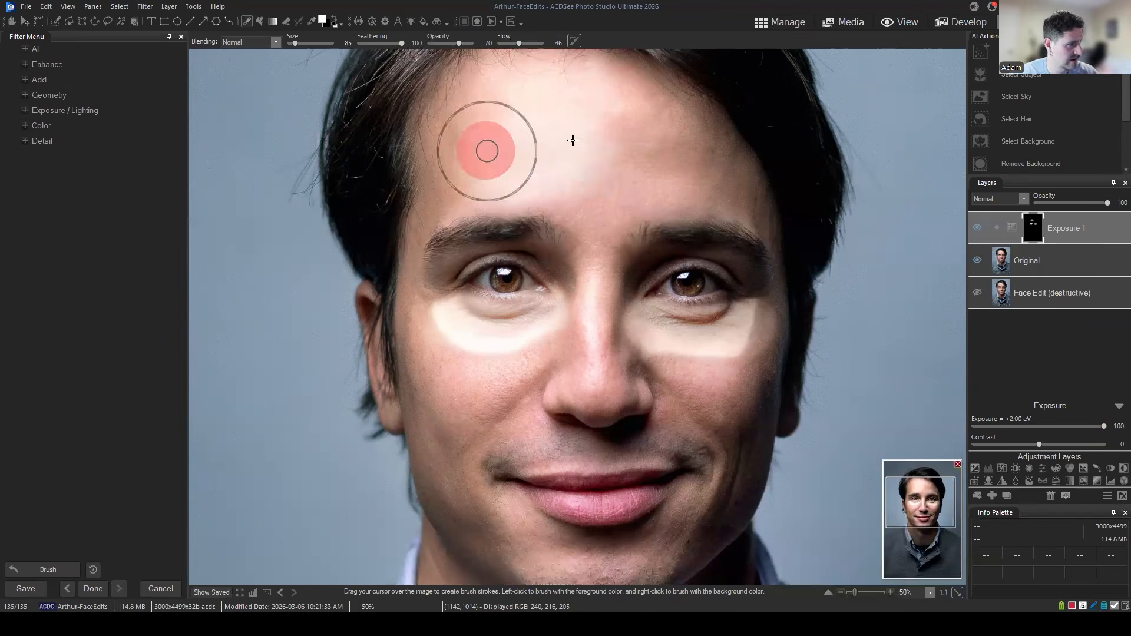
mouse_move(572, 140)
mouse_down()
mouse_move(523, 161)
mouse_move(664, 182)
mouse_move(354, 227)
mouse_move(445, 150)
mouse_move(581, 102)
mouse_move(460, 154)
mouse_move(474, 173)
mouse_move(626, 157)
mouse_move(621, 96)
mouse_move(584, 119)
mouse_move(631, 139)
mouse_move(507, 132)
mouse_up()
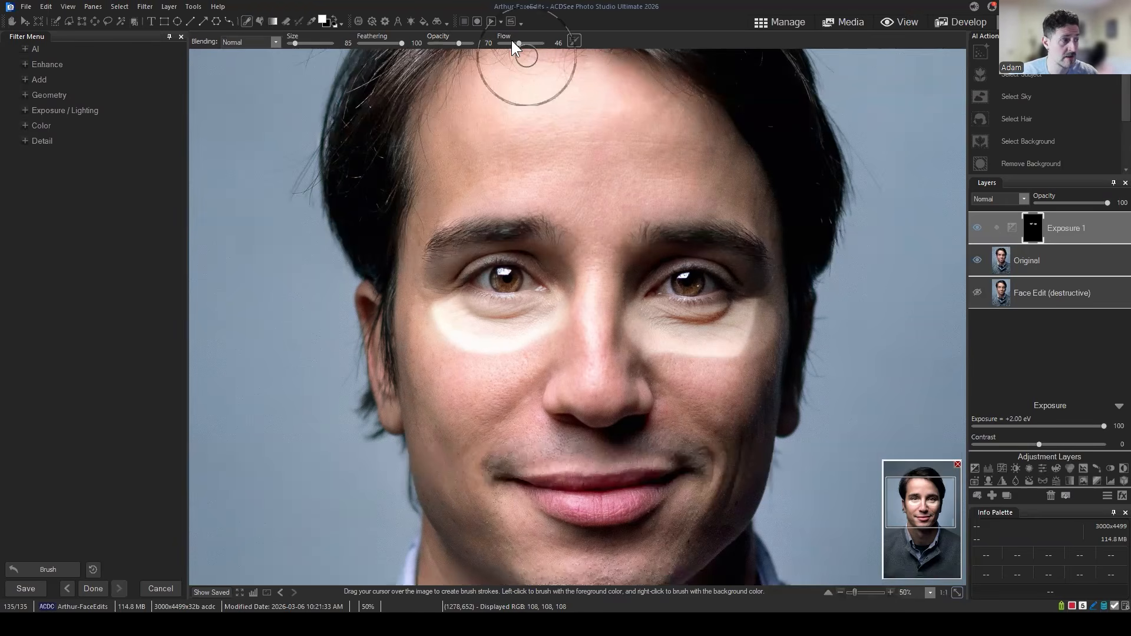
drag(518, 42, 525, 42)
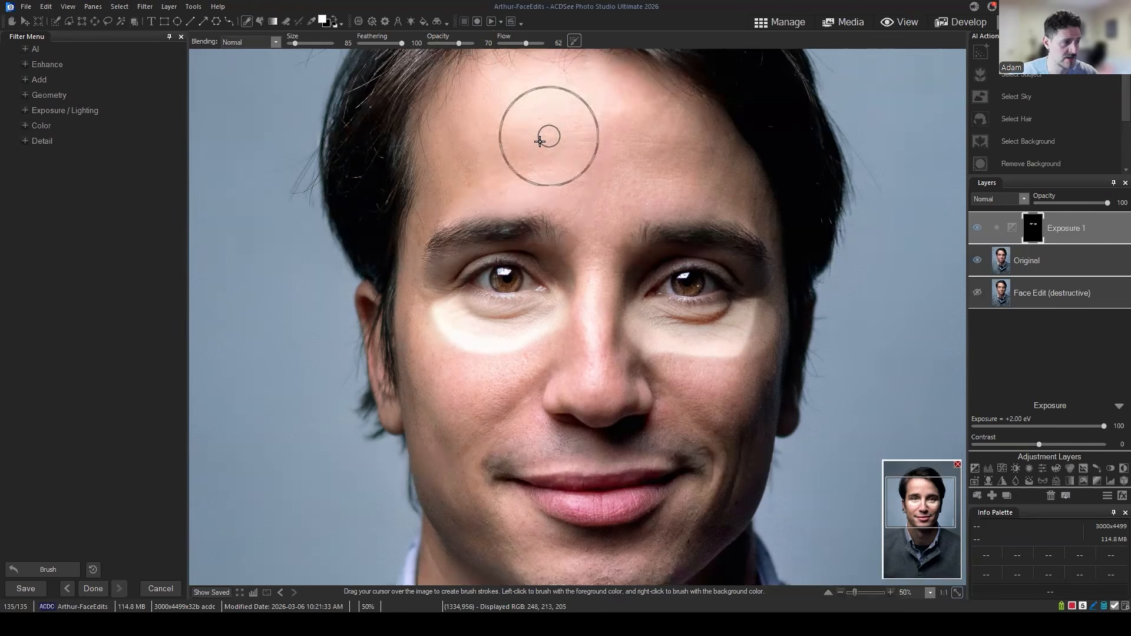
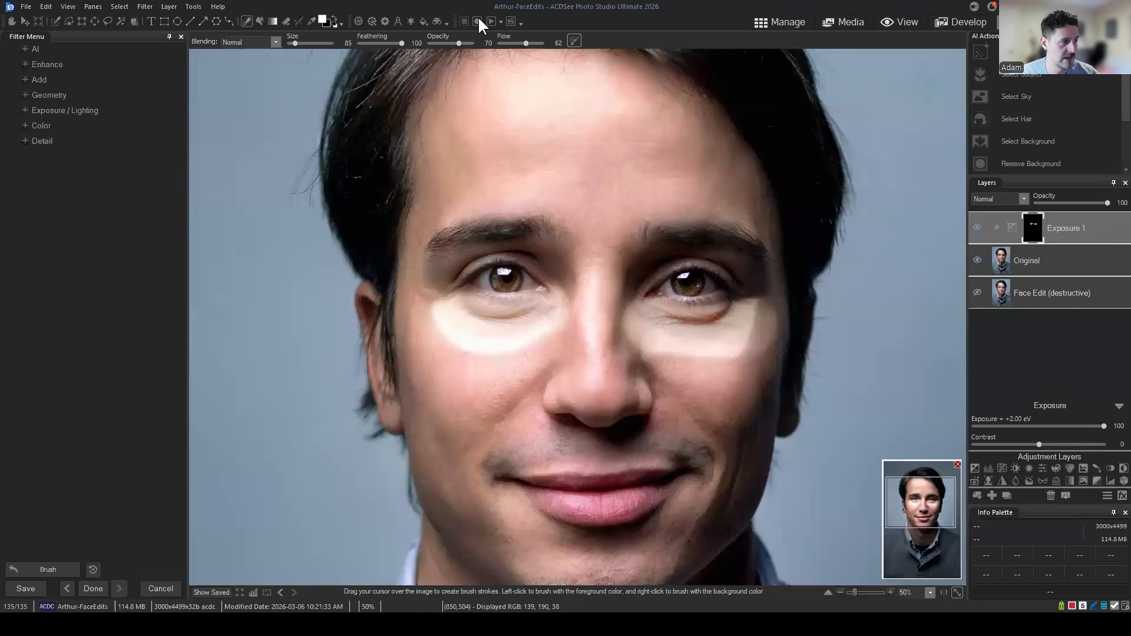
Restore the brush flow to 100 and set the Exposure 1 layer's exposure to +0.54 eV.
drag(526, 43, 543, 43)
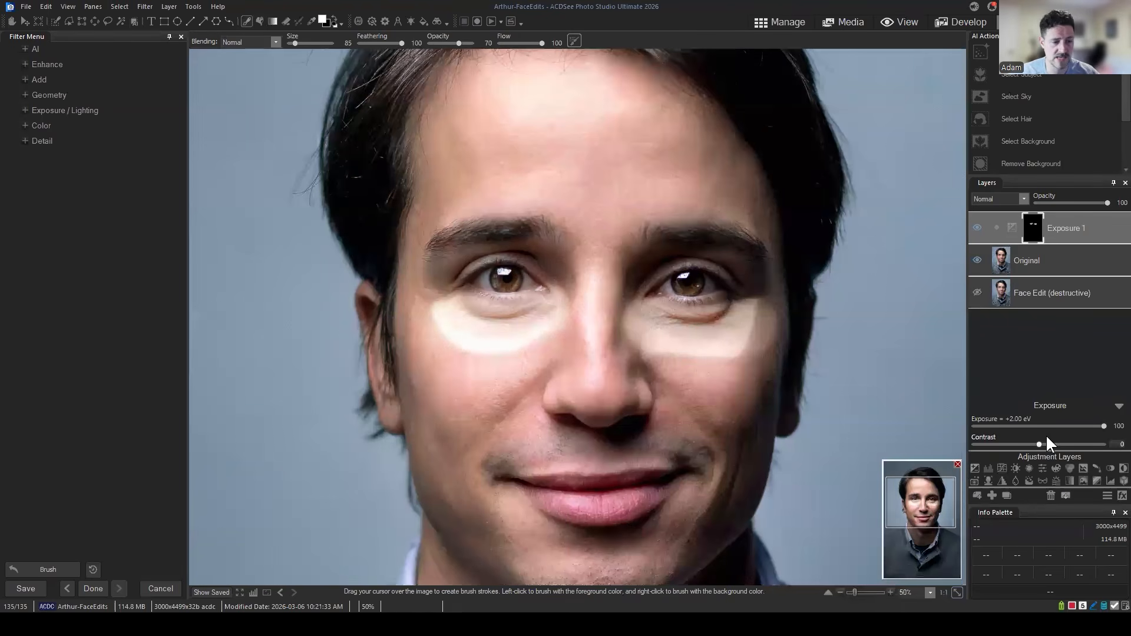
drag(1103, 426, 1057, 426)
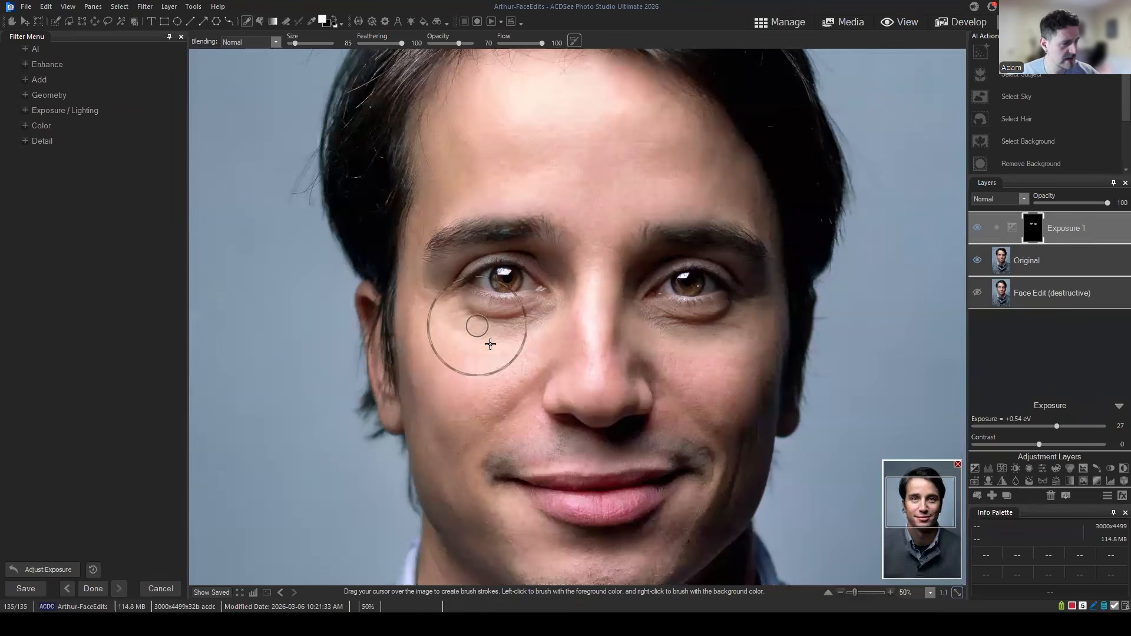
click(211, 592)
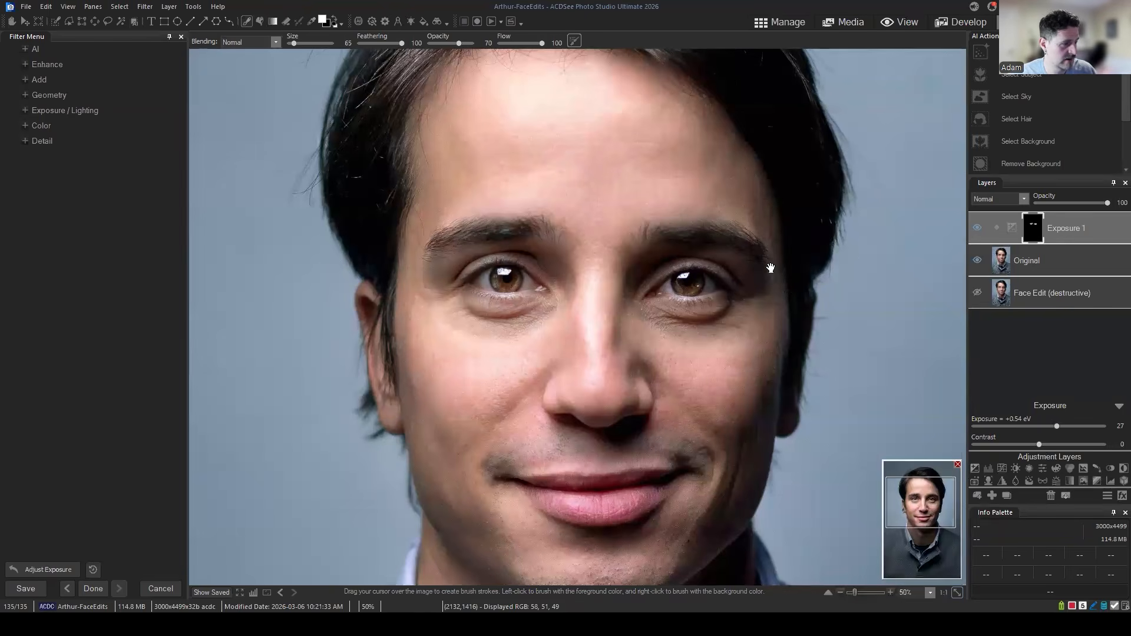
Paint the inner corners and upper lids of both eyes on the Exposure 1 mask, adjusting the brush size to 45.
scroll(805, 260, up, 2)
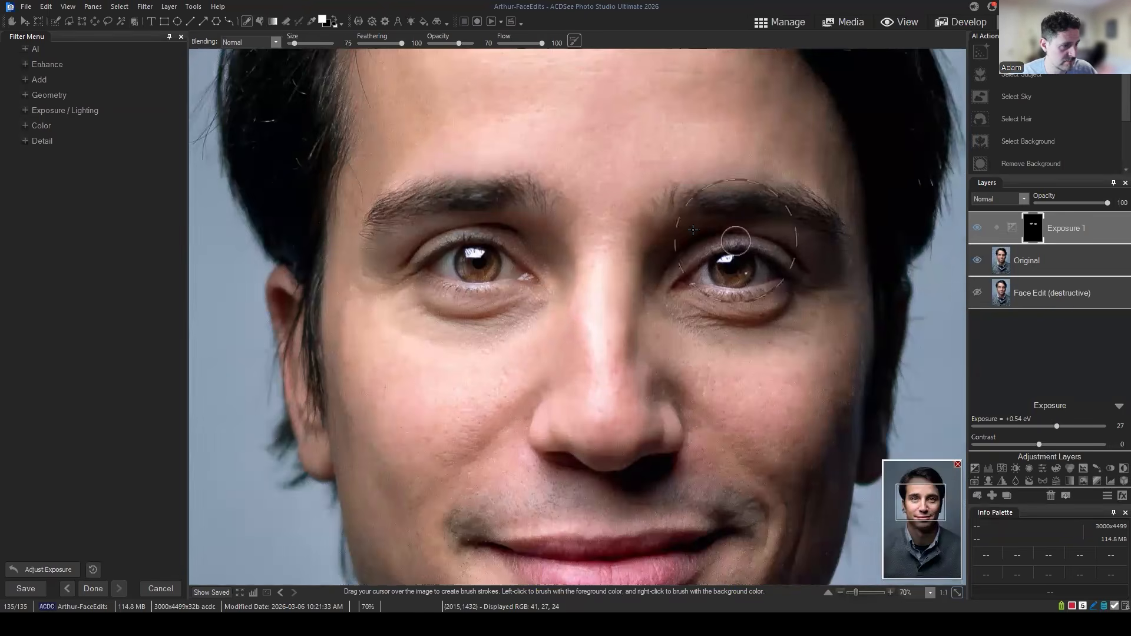
scroll(690, 224, down, 8)
scroll(687, 223, up, 4)
click(668, 260)
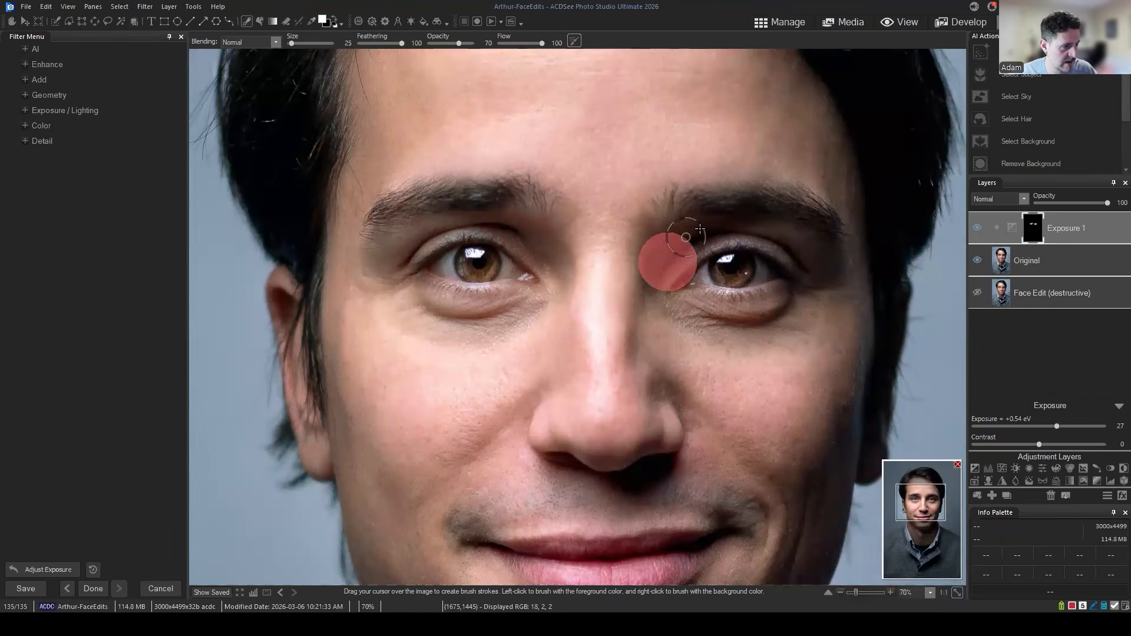
scroll(715, 222, up, 4)
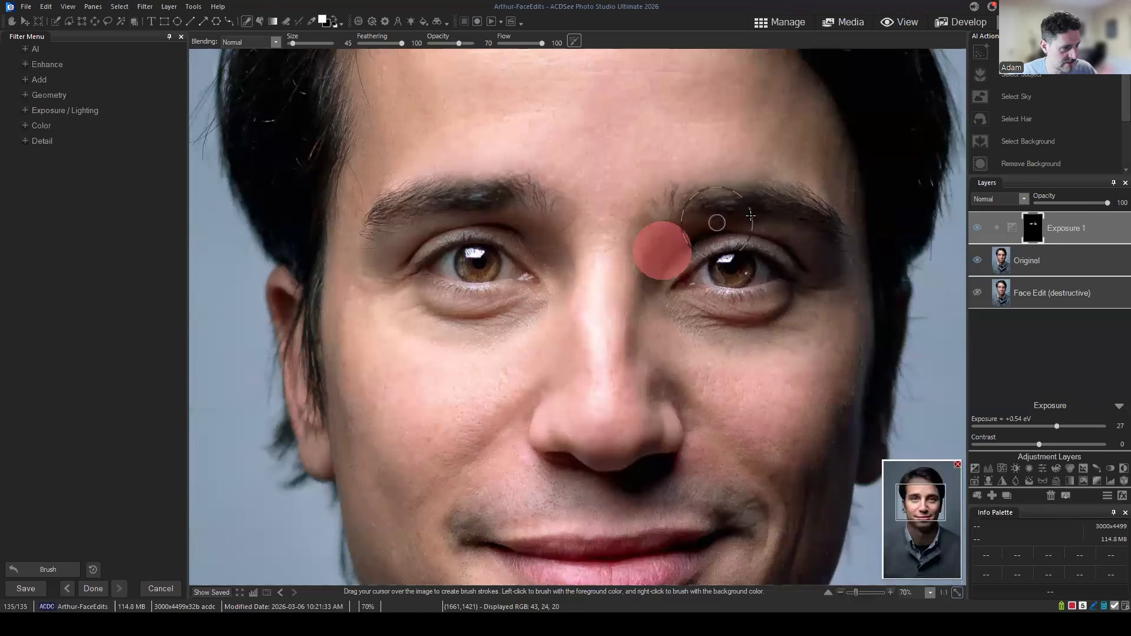
click(817, 255)
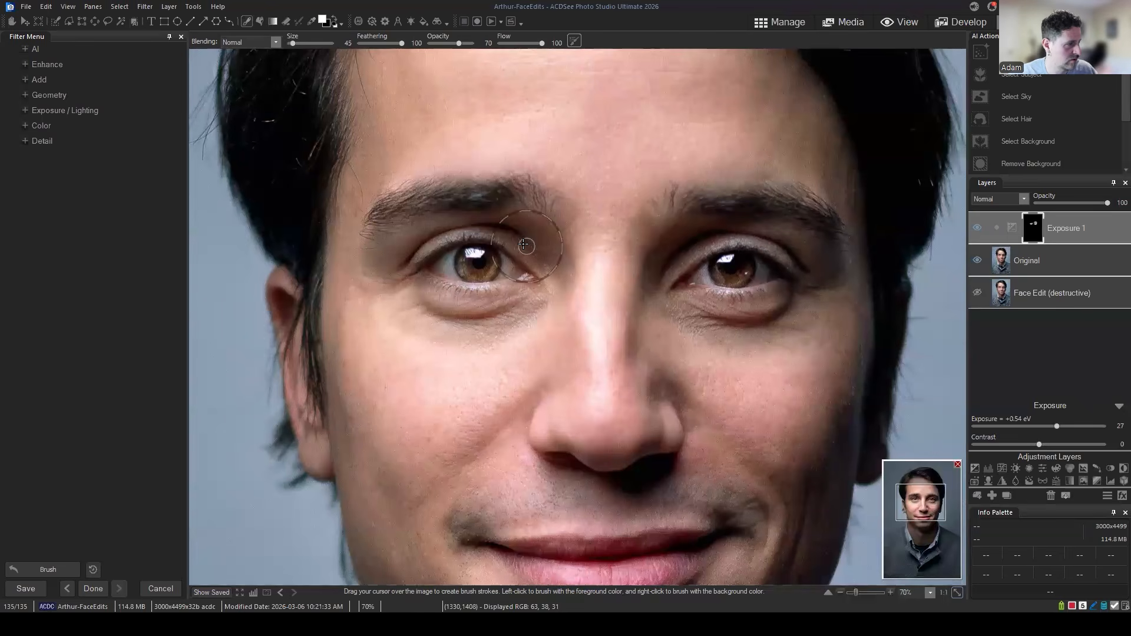
click(509, 215)
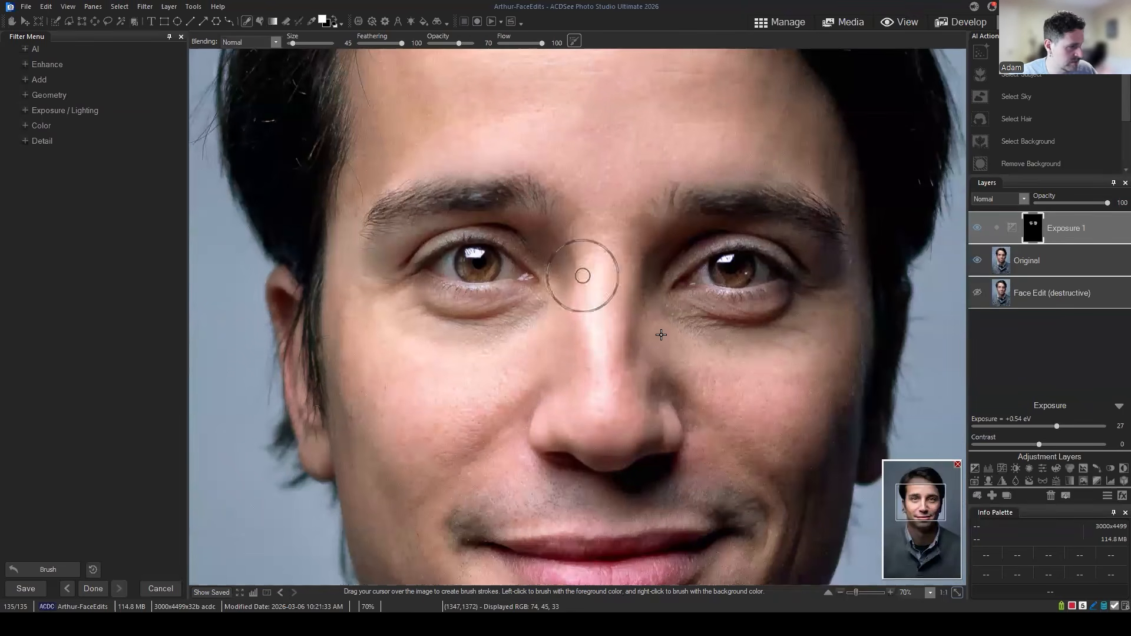
click(818, 247)
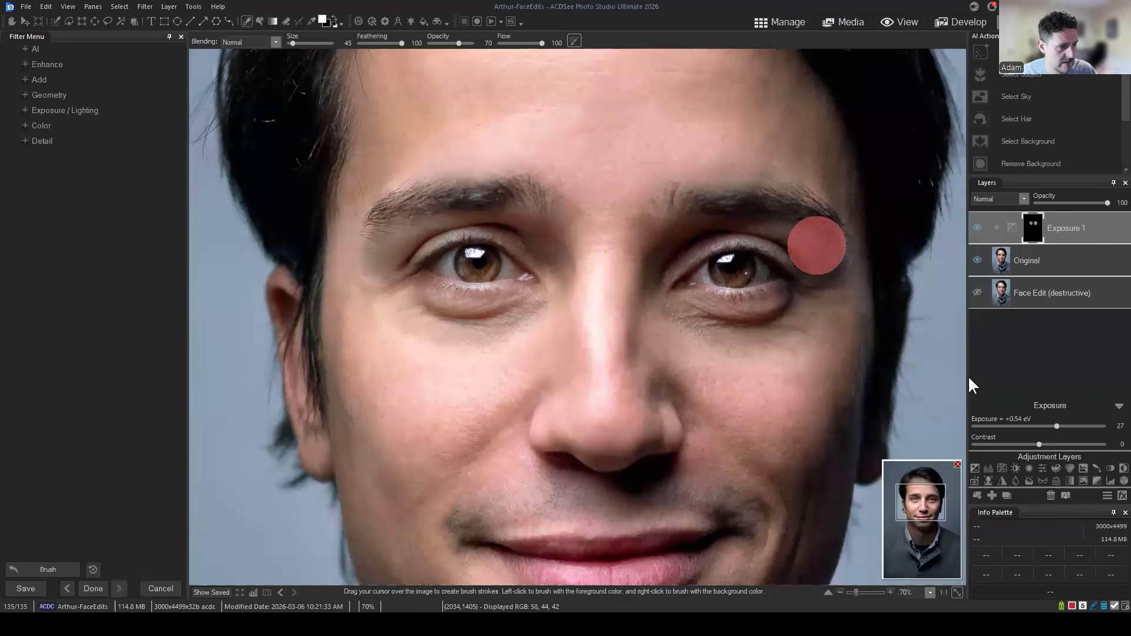
scroll(898, 352, down, 3)
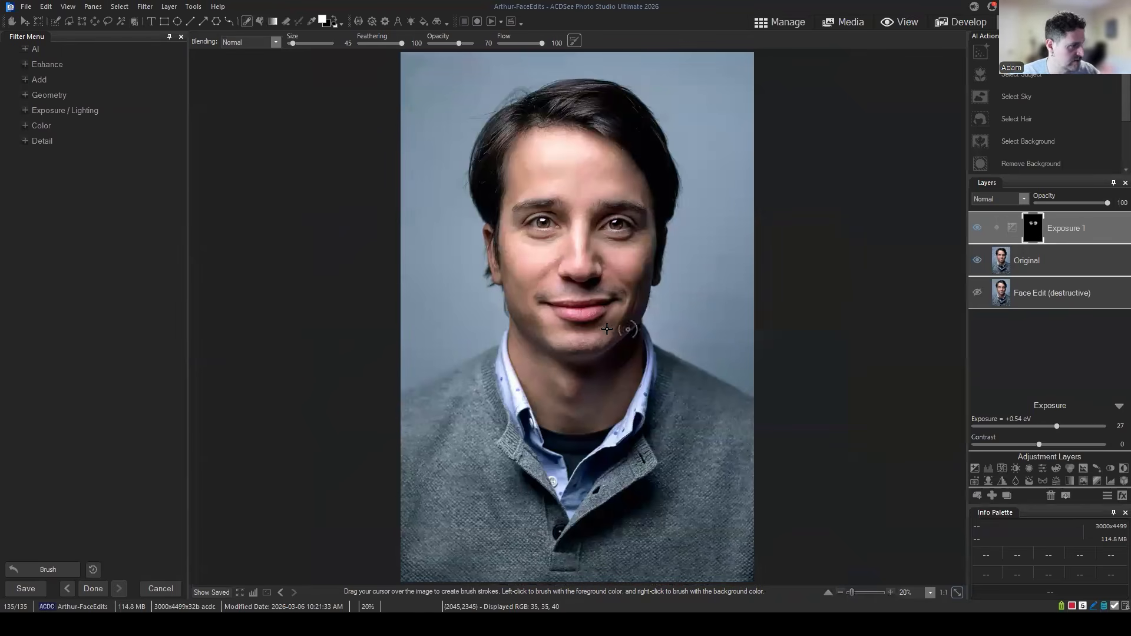
Hide and show the Exposure 1 layer to compare the eye areas, and inspect the face up close.
click(976, 228)
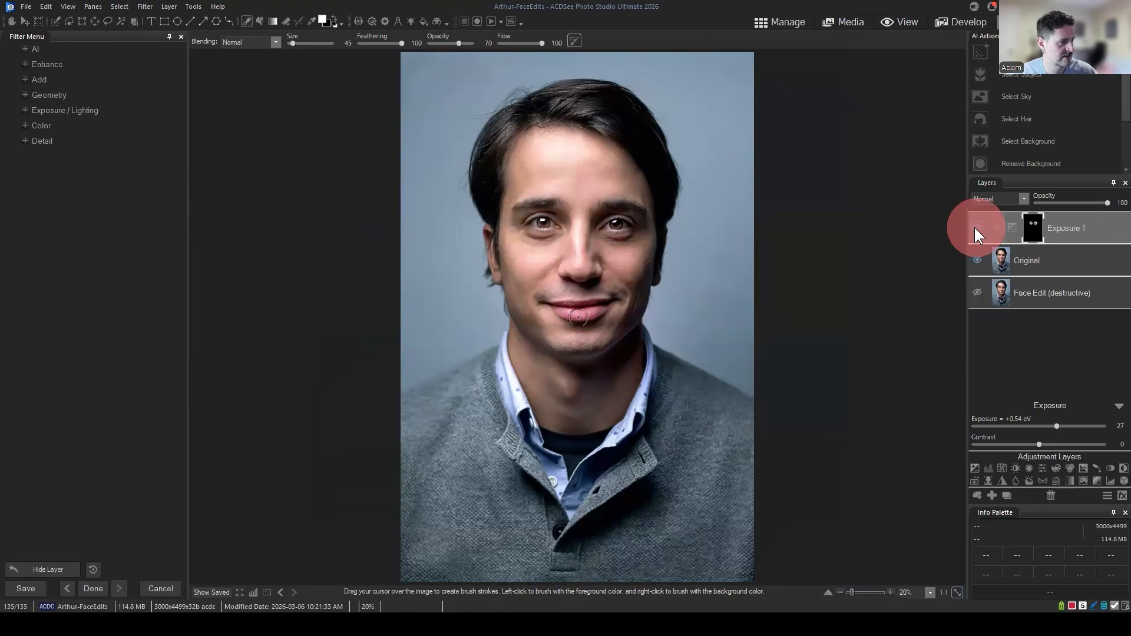
click(975, 227)
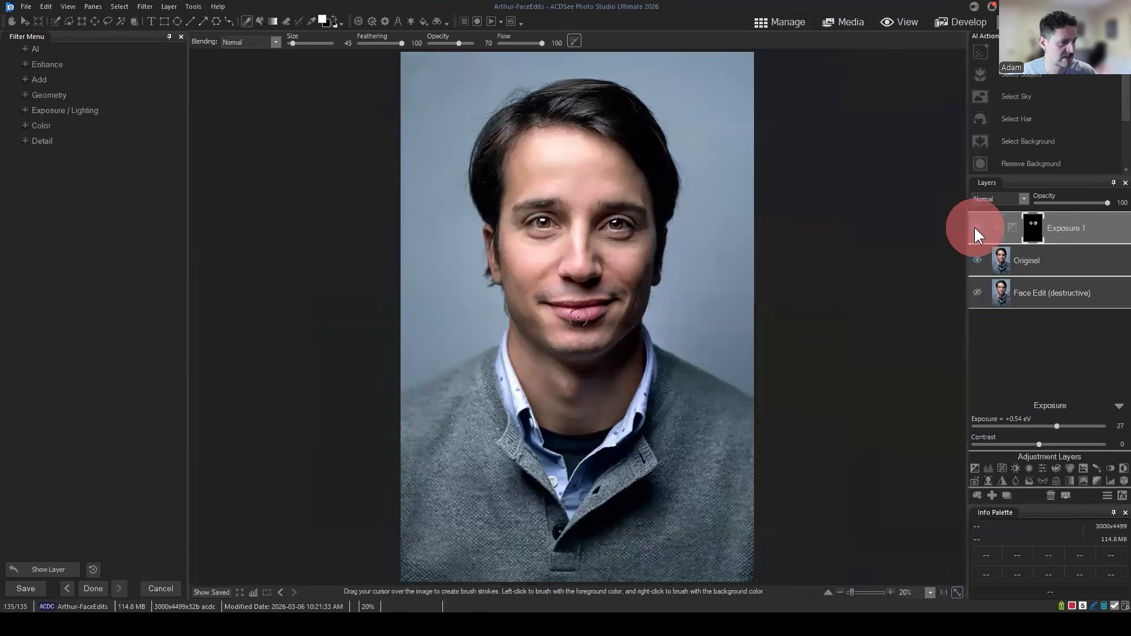
scroll(713, 214, up, 2)
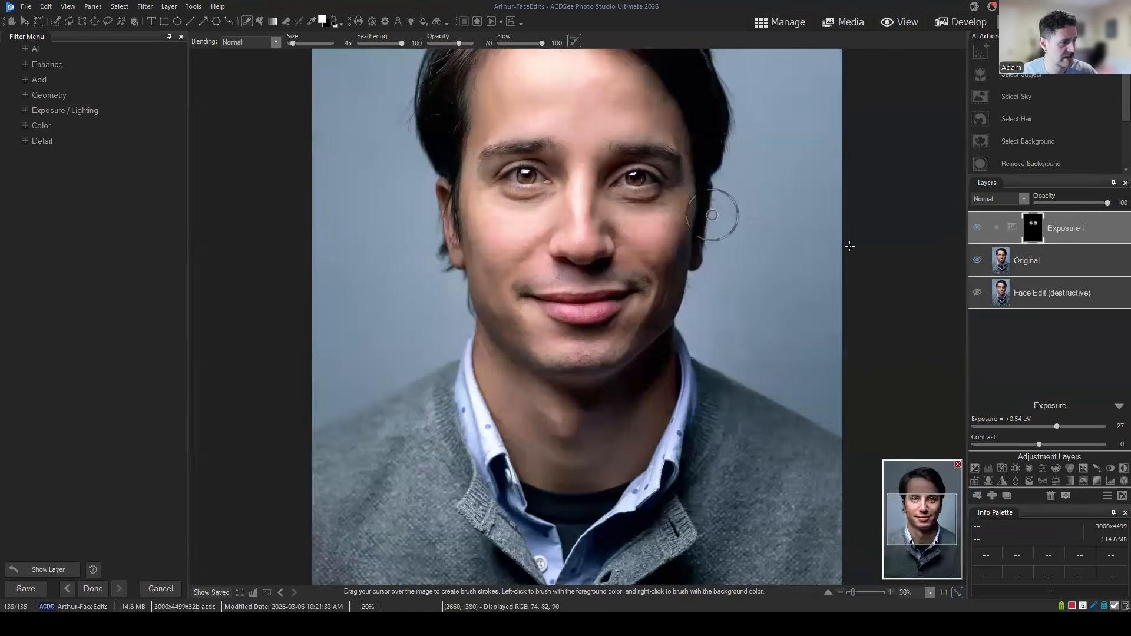
drag(919, 526, 929, 504)
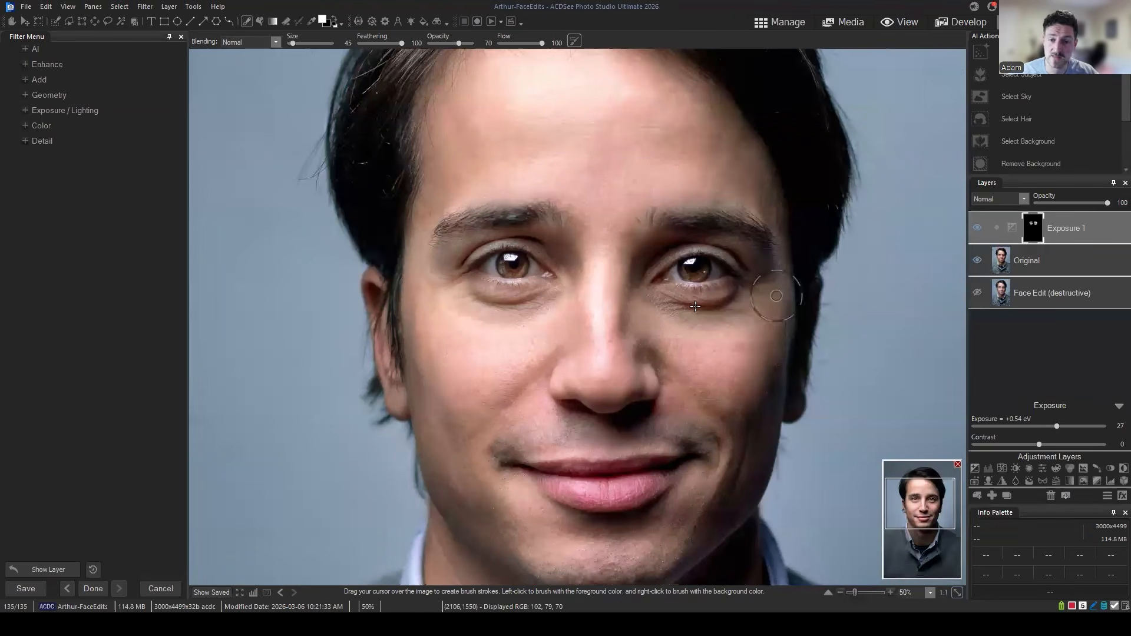
Raise the Exposure 1 layer's exposure to +2.00 eV and try a lower layer opacity.
click(1086, 224)
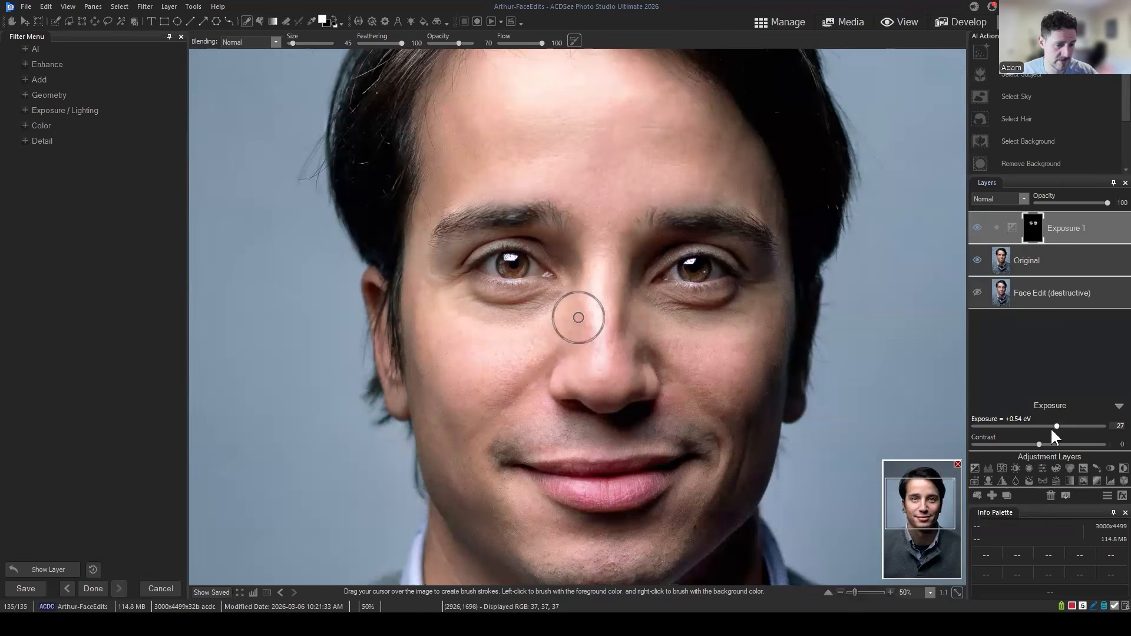
drag(1052, 428, 1114, 428)
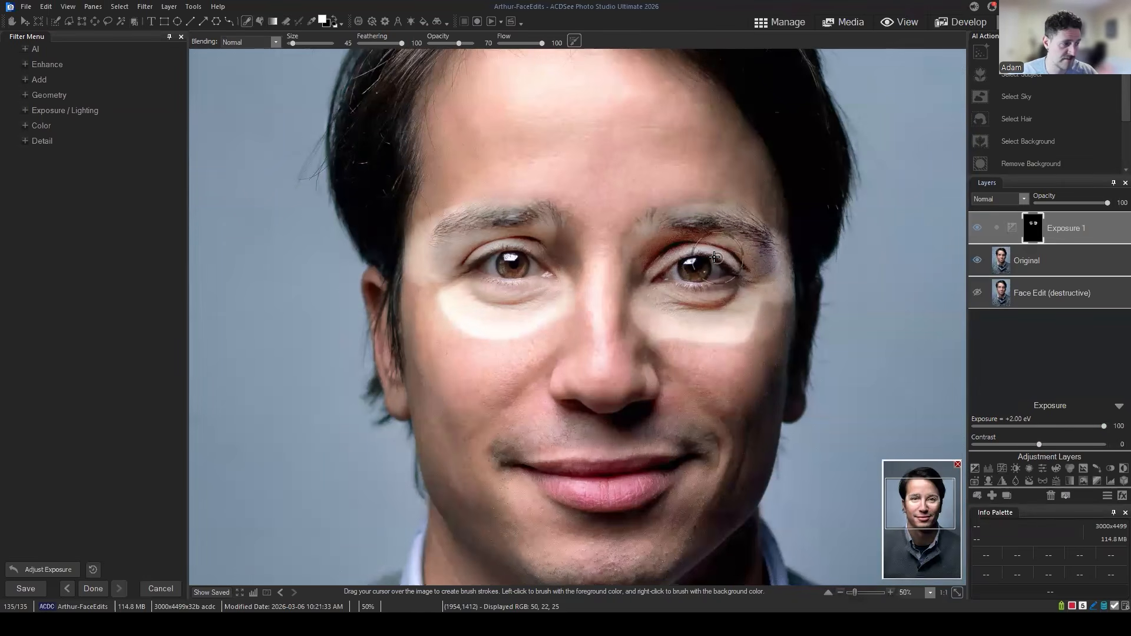
drag(1109, 203, 1057, 204)
right_click(1055, 204)
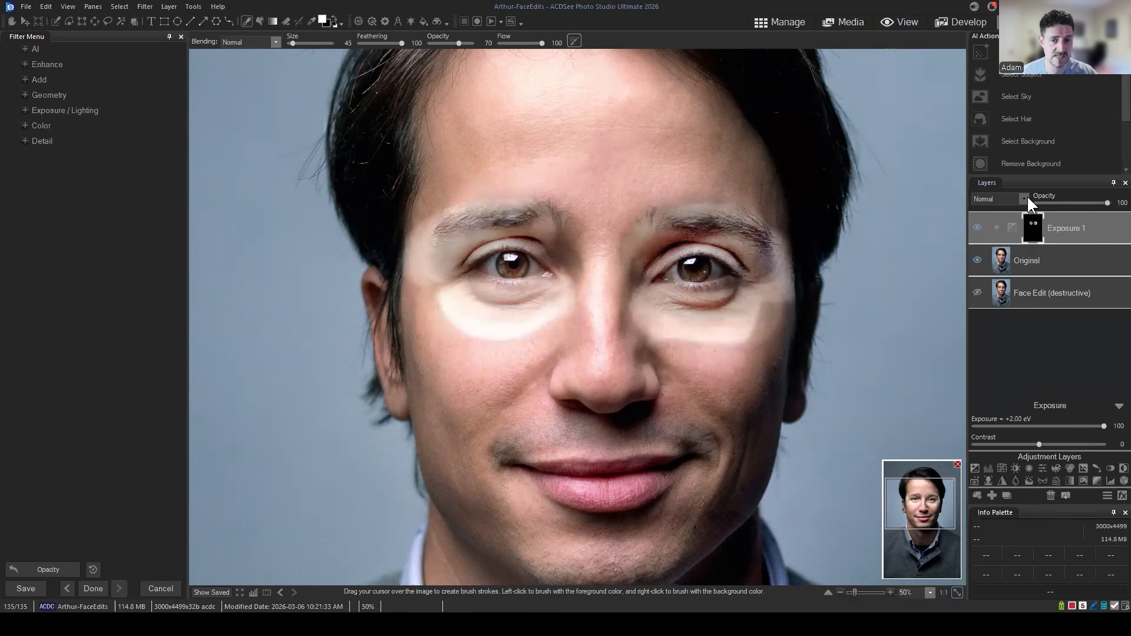
Switch the Exposure 1 layer's blend mode to Dodge and reduce its exposure to +0.52 eV.
click(1027, 195)
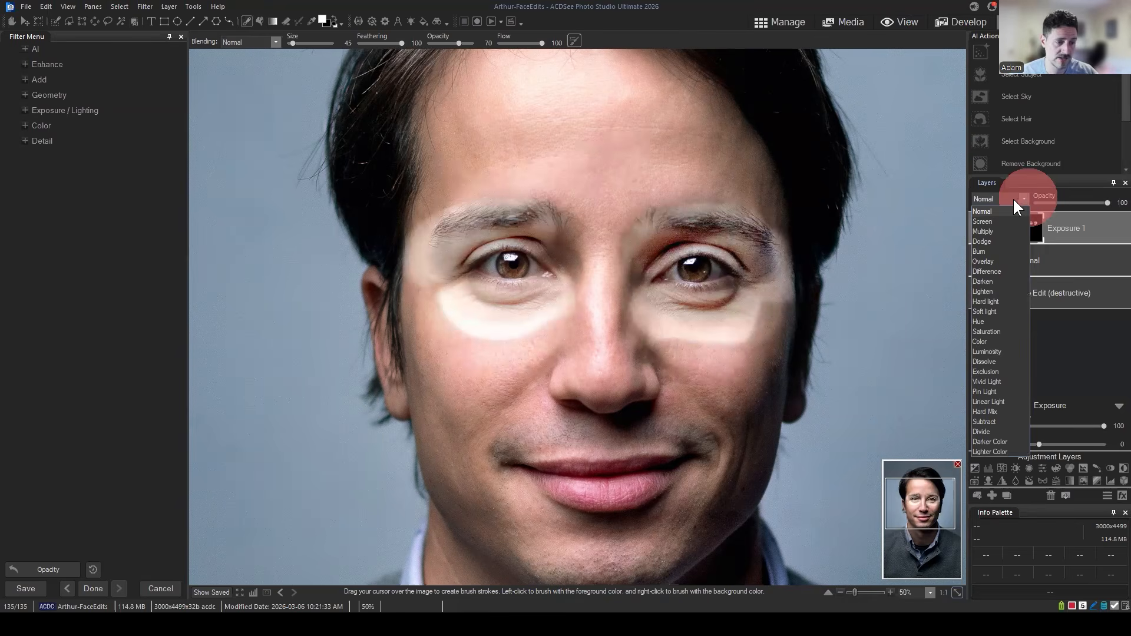
click(1027, 195)
mouse_move(1094, 231)
mouse_down()
mouse_move(1091, 218)
mouse_move(1075, 231)
mouse_up()
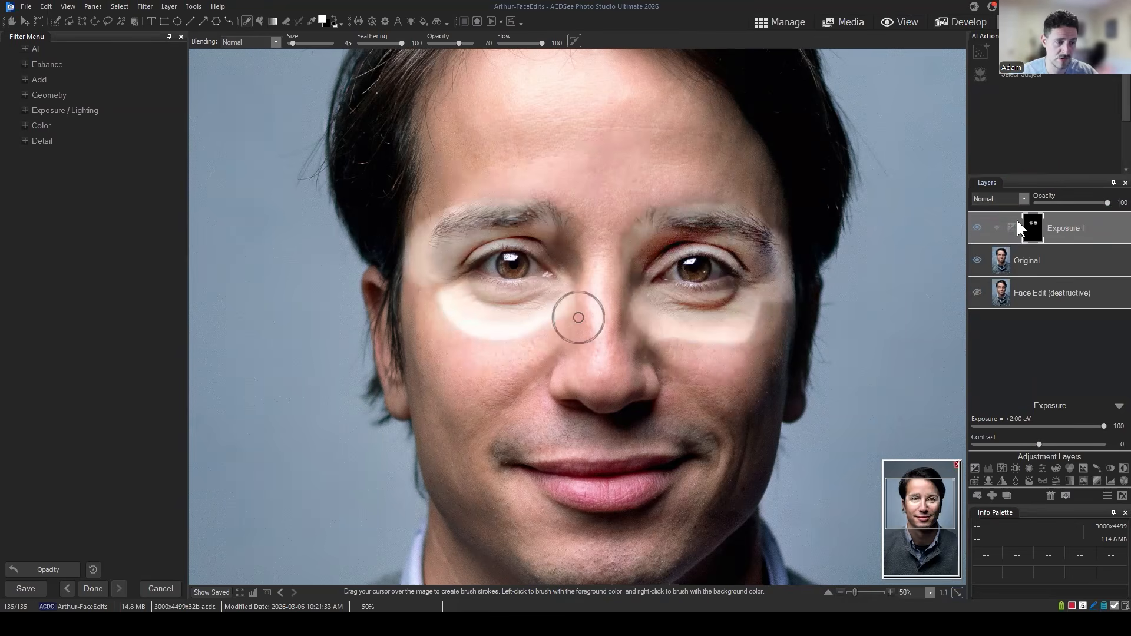
click(1023, 196)
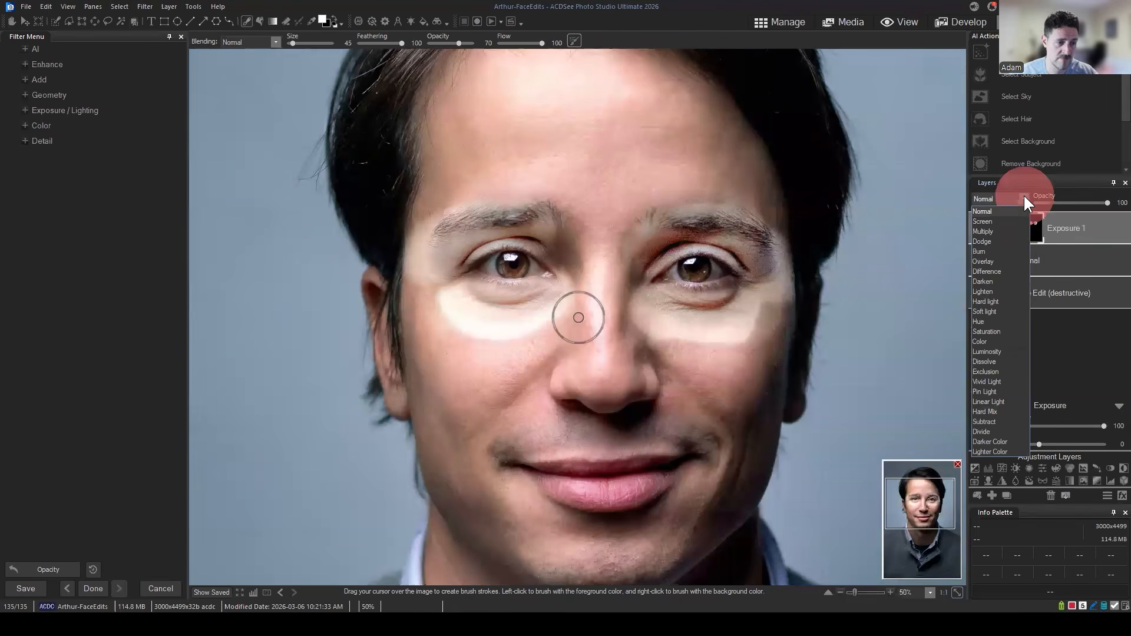
click(987, 241)
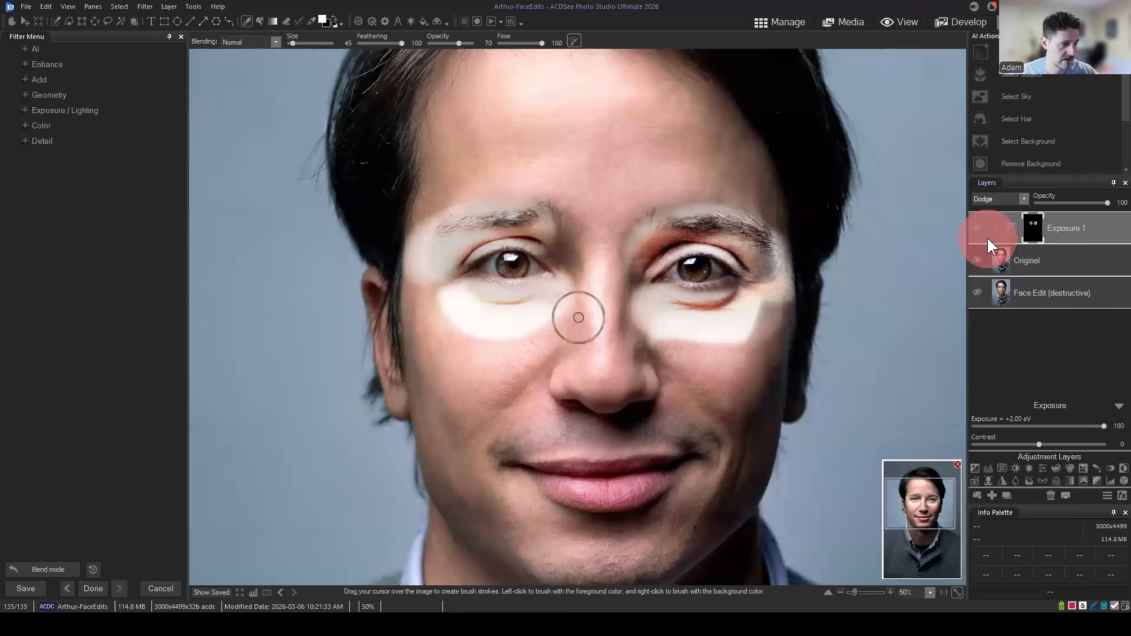
mouse_move(1090, 424)
mouse_down()
mouse_move(1043, 424)
mouse_move(1055, 426)
mouse_up()
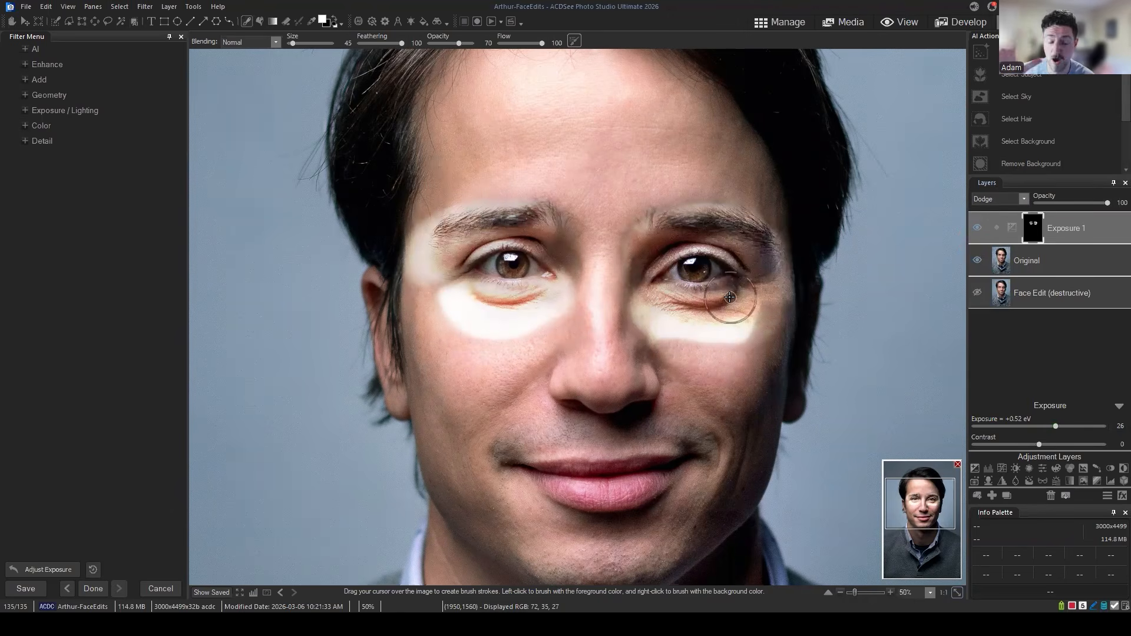
Return the Exposure 1 layer to the Normal blend mode at 100 opacity.
mouse_move(1104, 206)
mouse_down()
mouse_move(1052, 206)
mouse_move(1110, 206)
mouse_up()
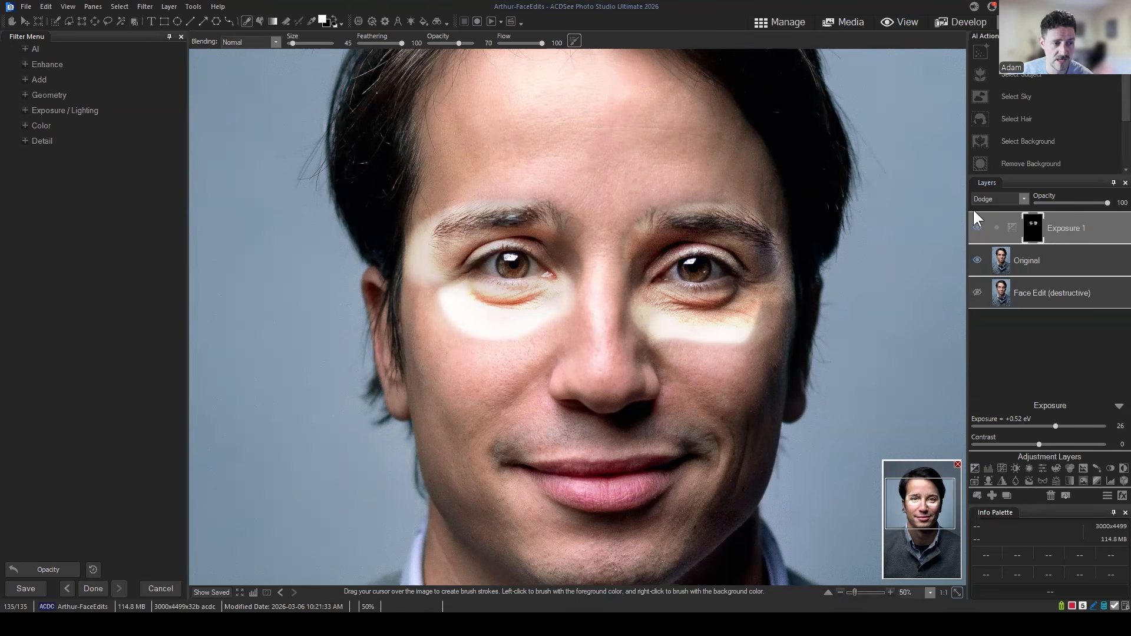
click(1023, 199)
click(988, 240)
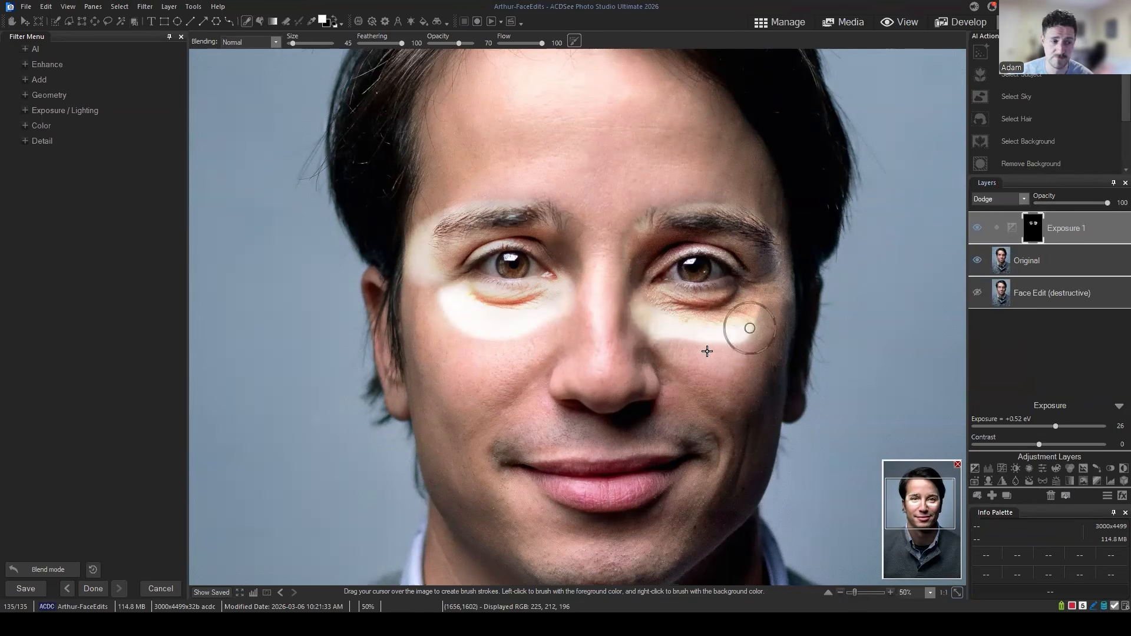
click(1013, 200)
click(1001, 209)
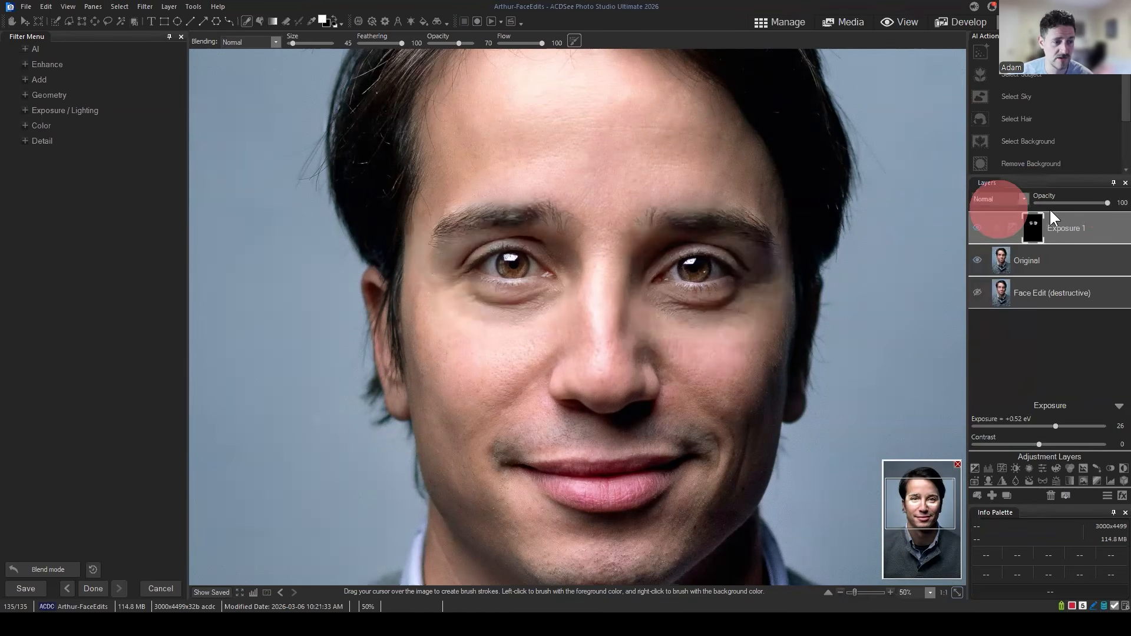
mouse_move(1107, 202)
mouse_down()
mouse_move(1035, 198)
mouse_move(1107, 202)
mouse_up()
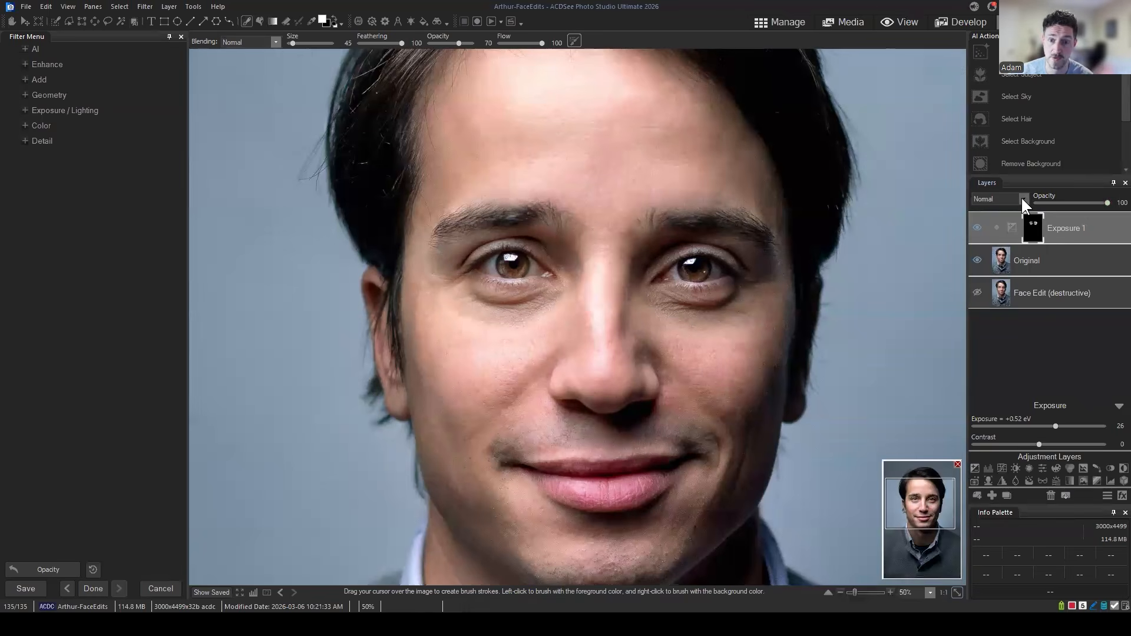
click(1079, 218)
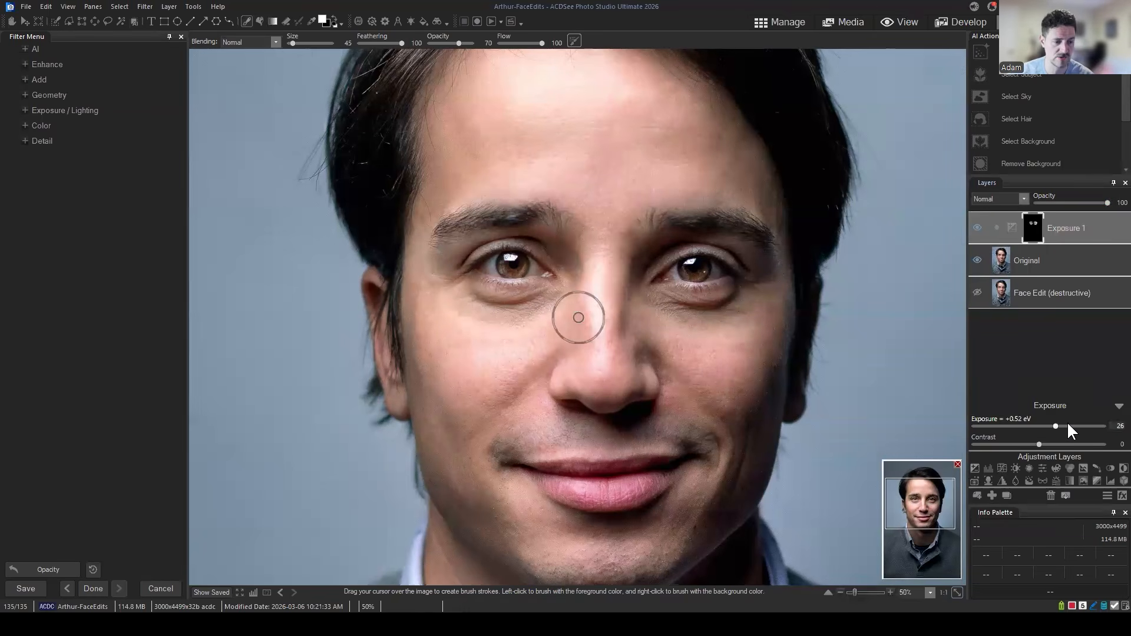
Try exposures of -0.90 and +0.88 eV on the Exposure 1 layer, and settle on +0.56 eV with contrast 0.
scroll(839, 239, down, 2)
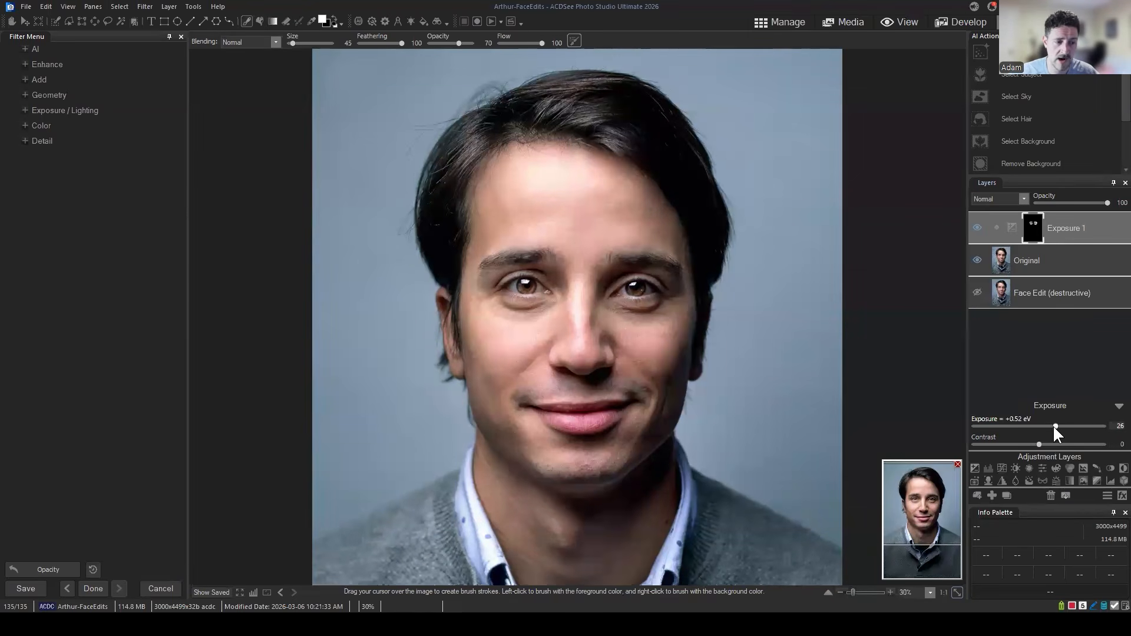
mouse_move(1053, 426)
mouse_down()
mouse_move(1009, 429)
mouse_move(1048, 443)
mouse_move(1020, 444)
mouse_move(1047, 444)
mouse_move(1008, 424)
mouse_up()
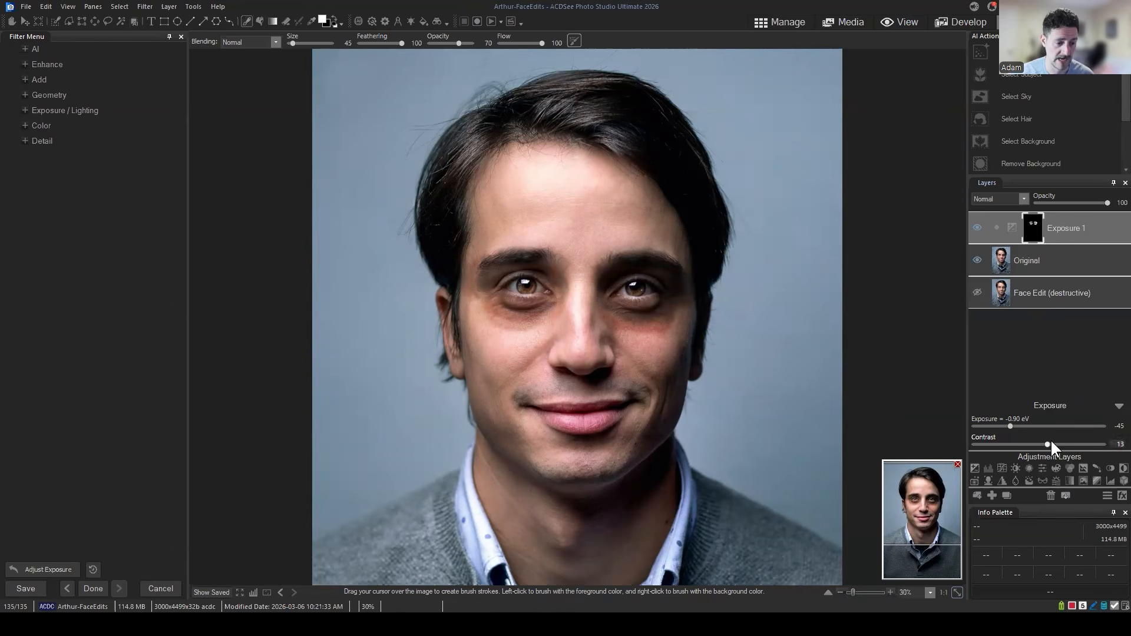
click(1068, 426)
click(1040, 444)
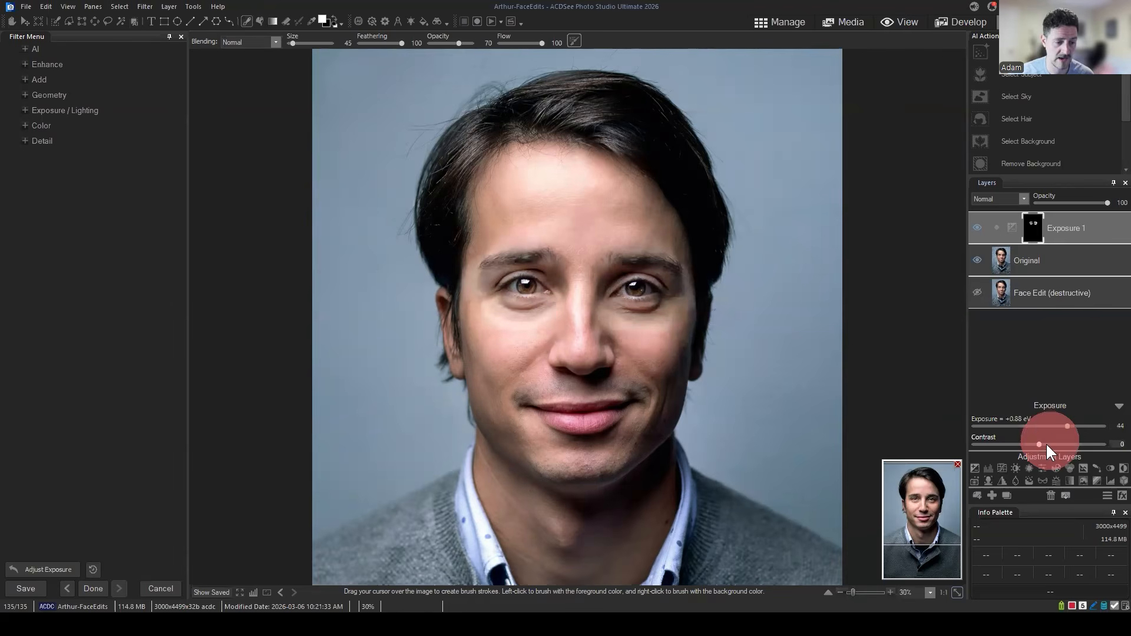
click(1059, 426)
click(1057, 426)
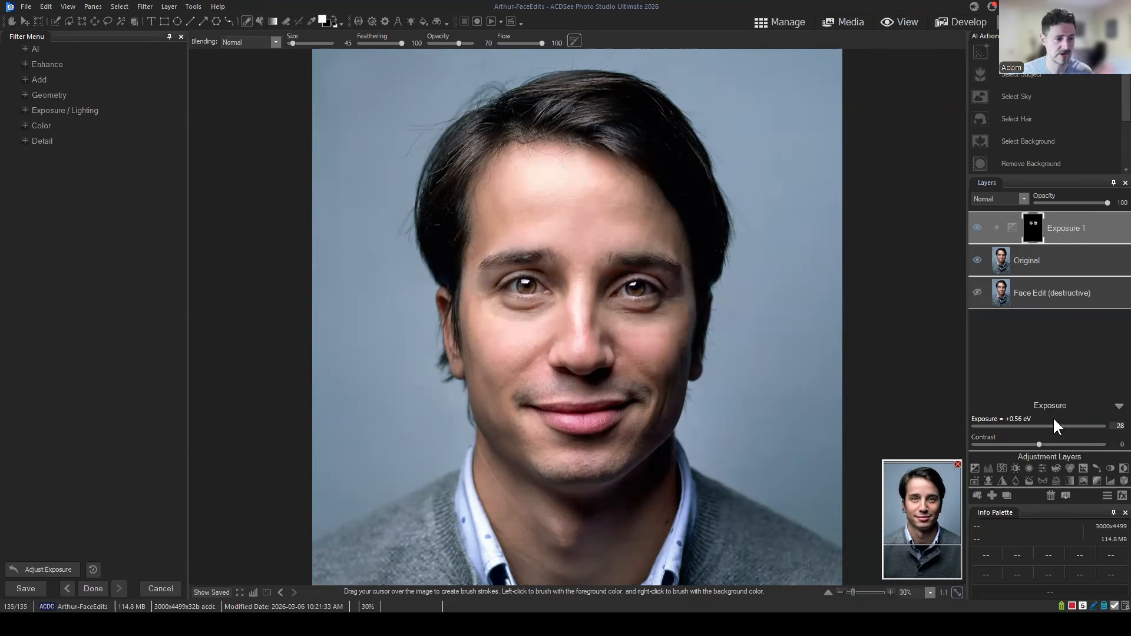
Add a second Exposure adjustment layer above Exposure 1, make its mask black and set its exposure to -0.78 eV.
click(1092, 230)
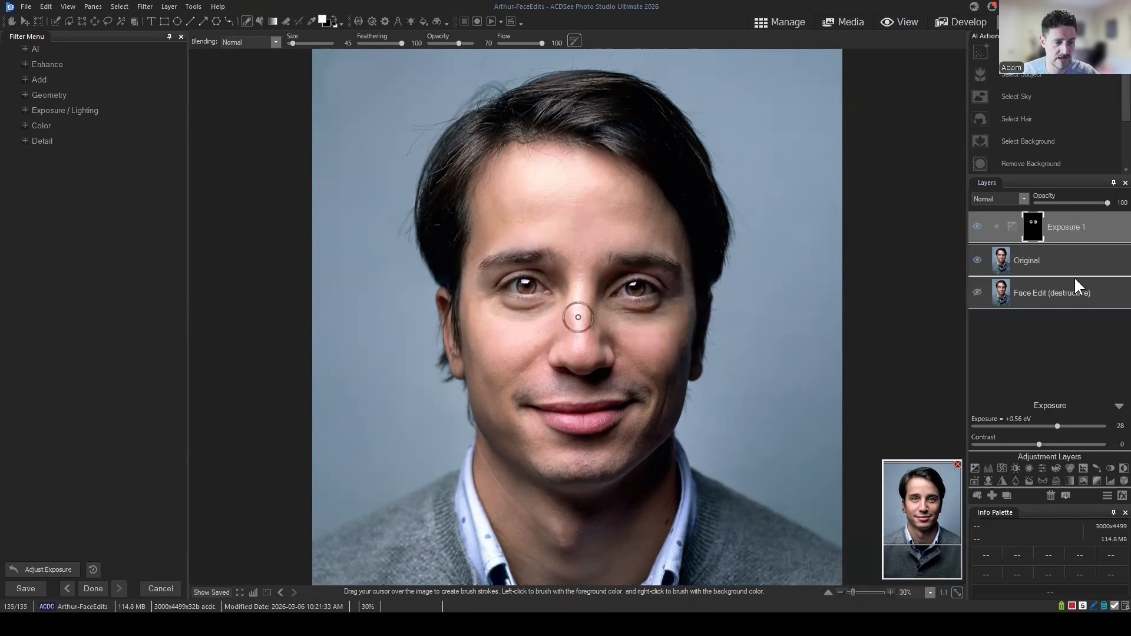
click(974, 466)
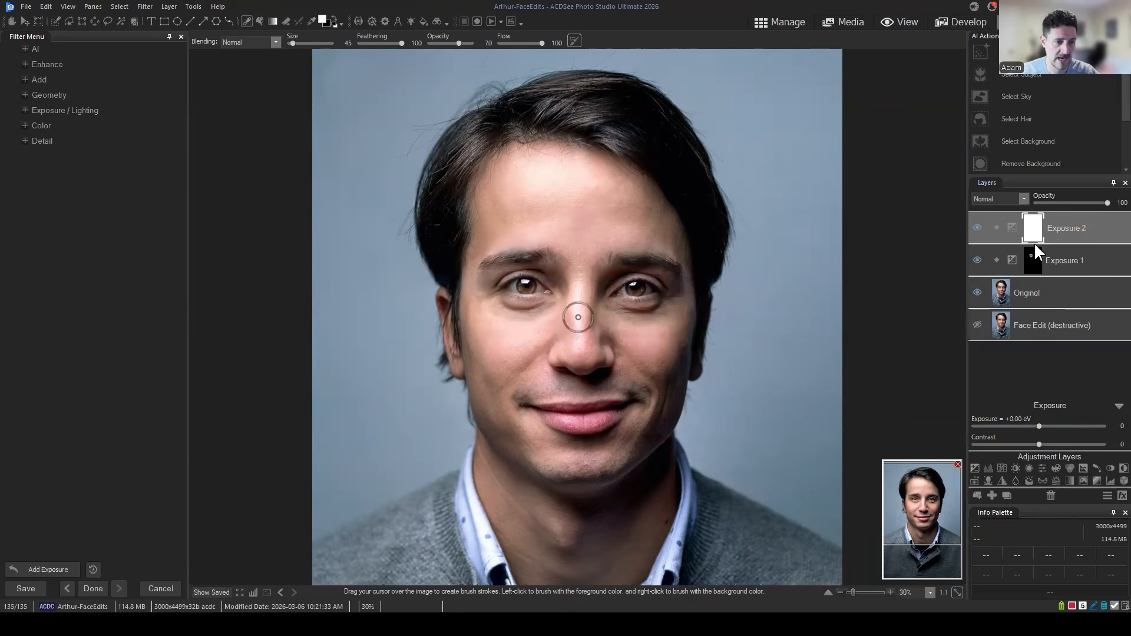
right_click(1031, 227)
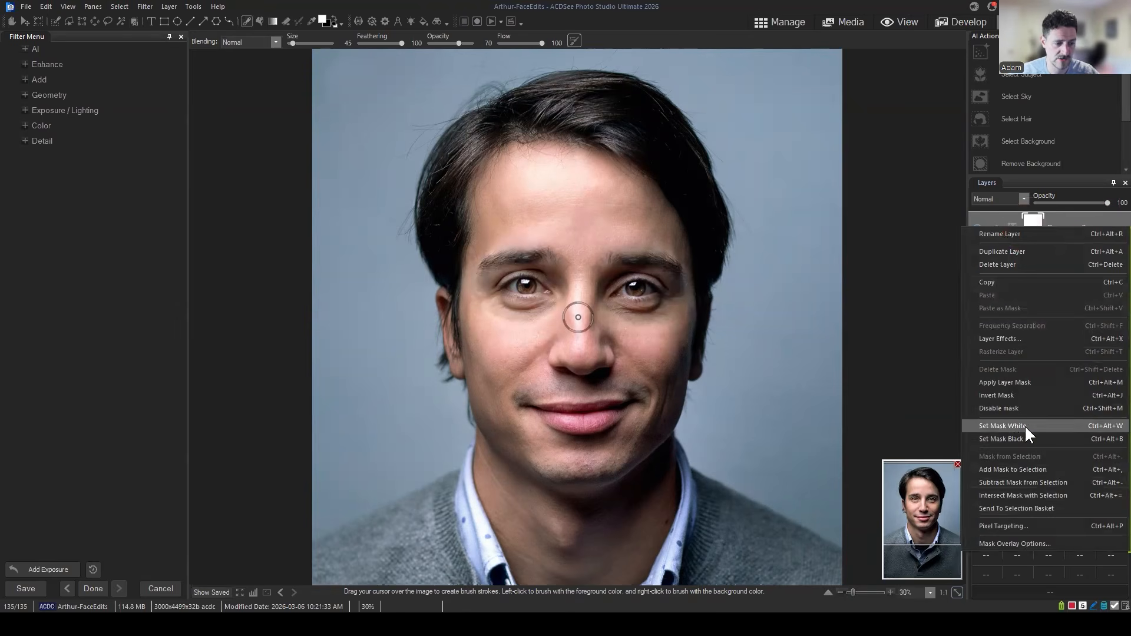
click(1011, 437)
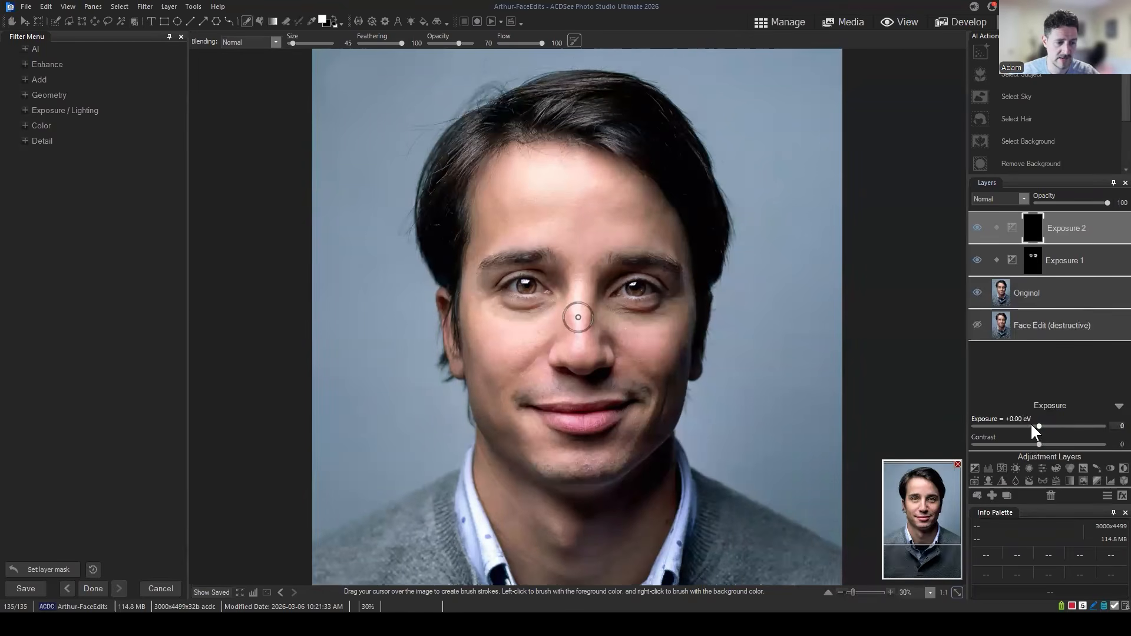
drag(1039, 426, 1014, 425)
Darken the shadow under the chin and down the neck by brushing on the second Exposure layer's mask.
scroll(753, 423, up, 2)
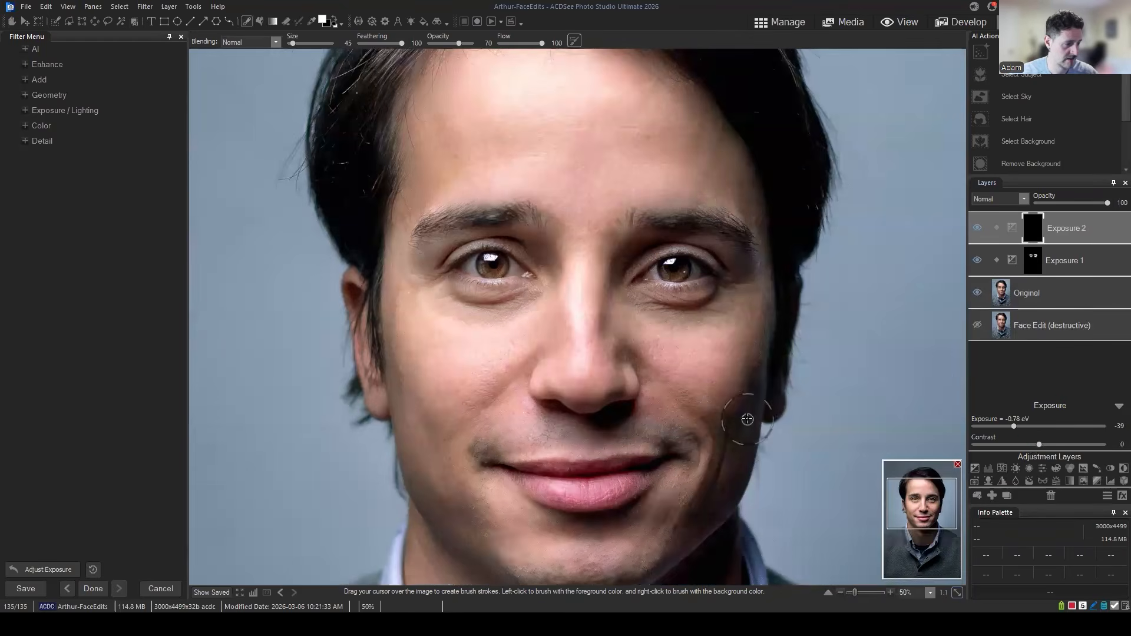
mouse_move(932, 518)
mouse_down()
mouse_move(932, 553)
mouse_move(933, 538)
mouse_up()
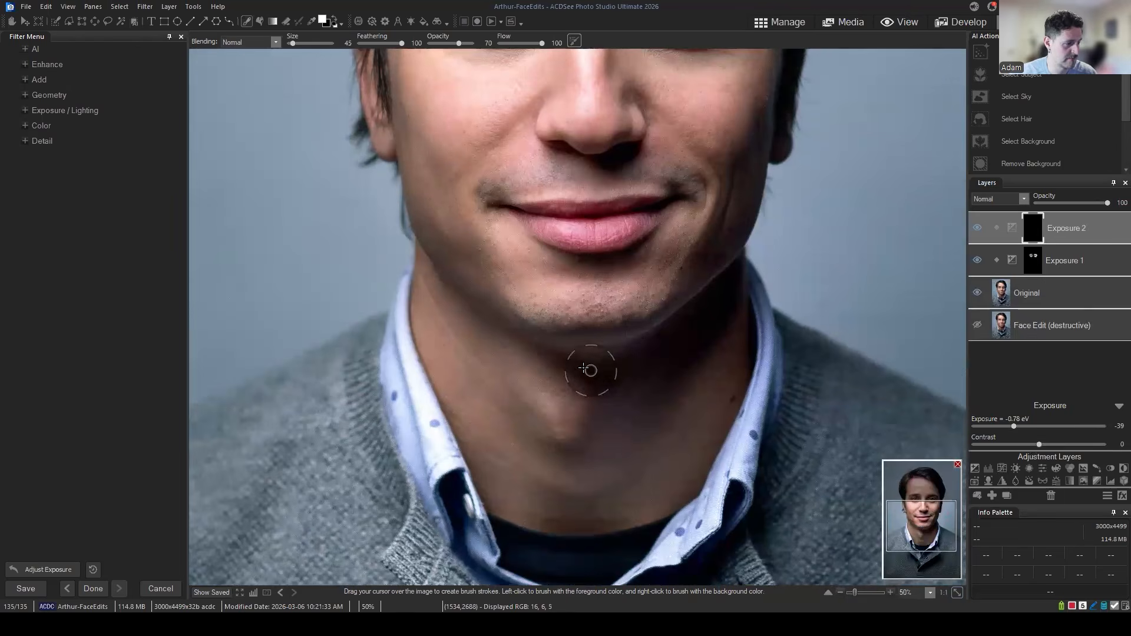
click(583, 368)
mouse_move(700, 320)
mouse_down()
mouse_move(715, 301)
mouse_move(624, 447)
mouse_move(599, 454)
mouse_up()
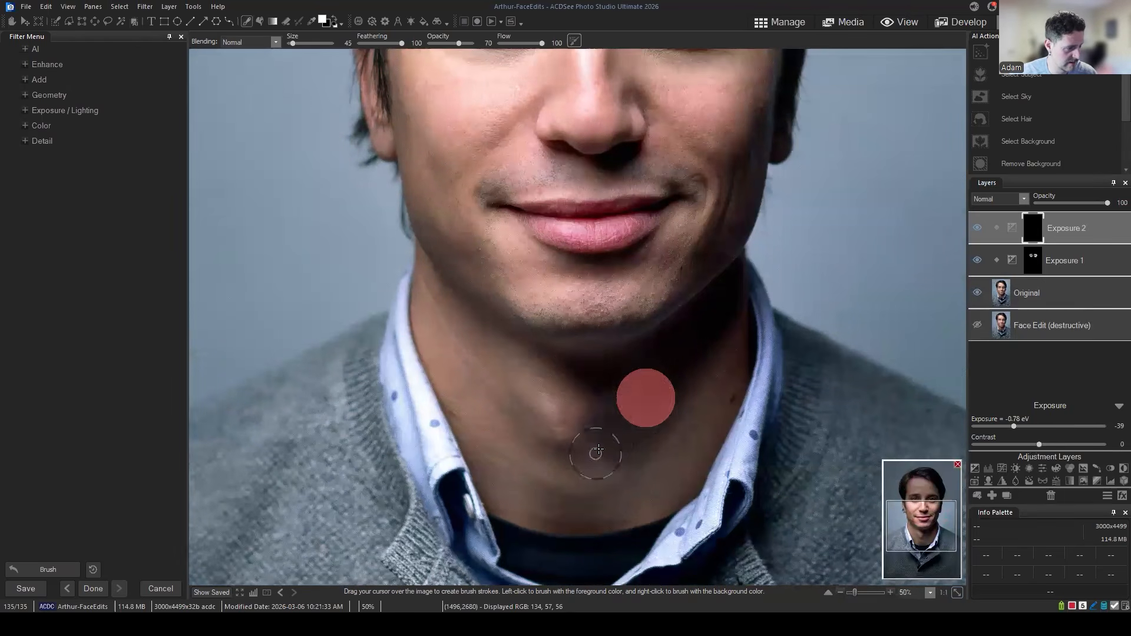
mouse_move(629, 401)
mouse_down()
mouse_move(611, 463)
mouse_move(568, 477)
mouse_up()
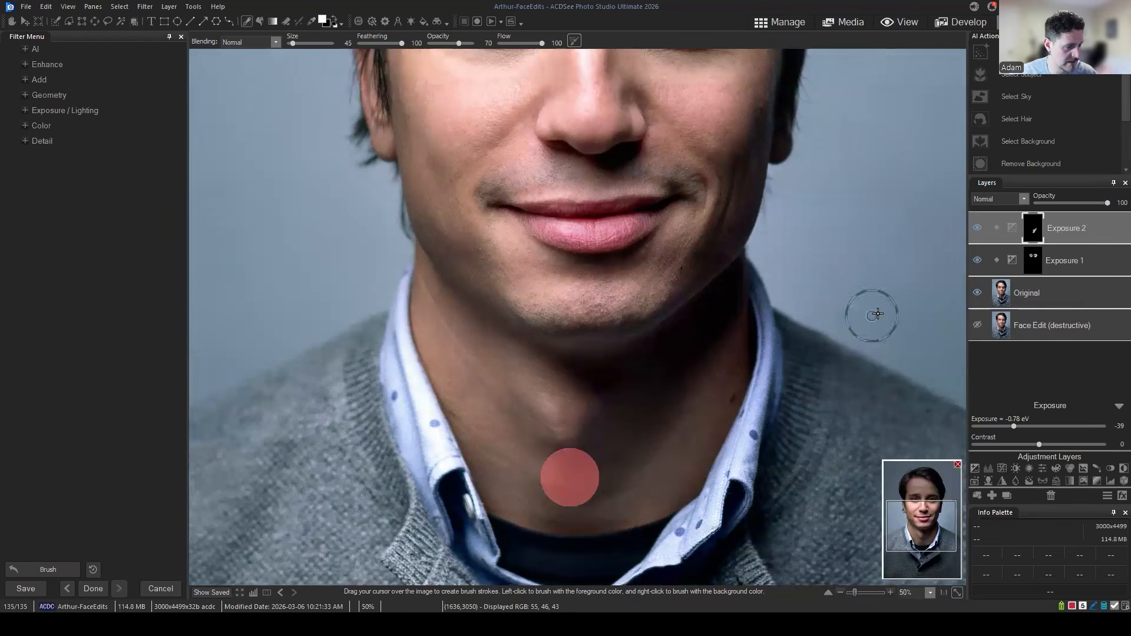
Darken the shaded cheek and jawline by brushing on the second Exposure layer's mask, and review the whole portrait.
mouse_move(899, 342)
mouse_down()
mouse_move(686, 360)
mouse_move(655, 549)
mouse_up()
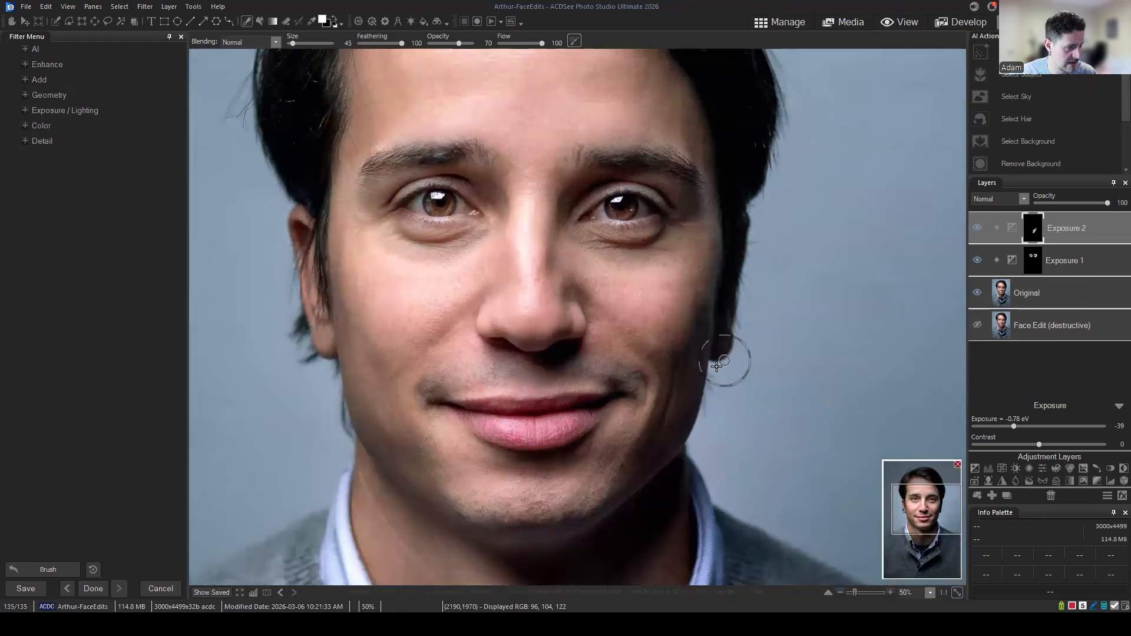
mouse_move(713, 311)
mouse_down()
mouse_move(682, 405)
mouse_move(629, 497)
mouse_up()
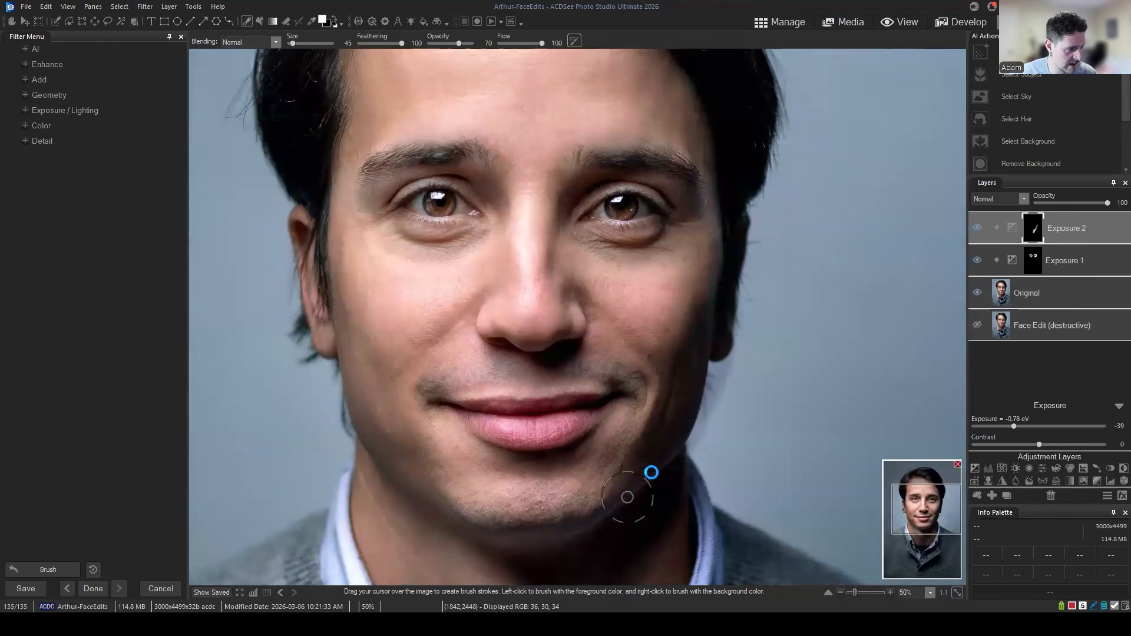
drag(657, 460, 611, 506)
drag(712, 461, 738, 391)
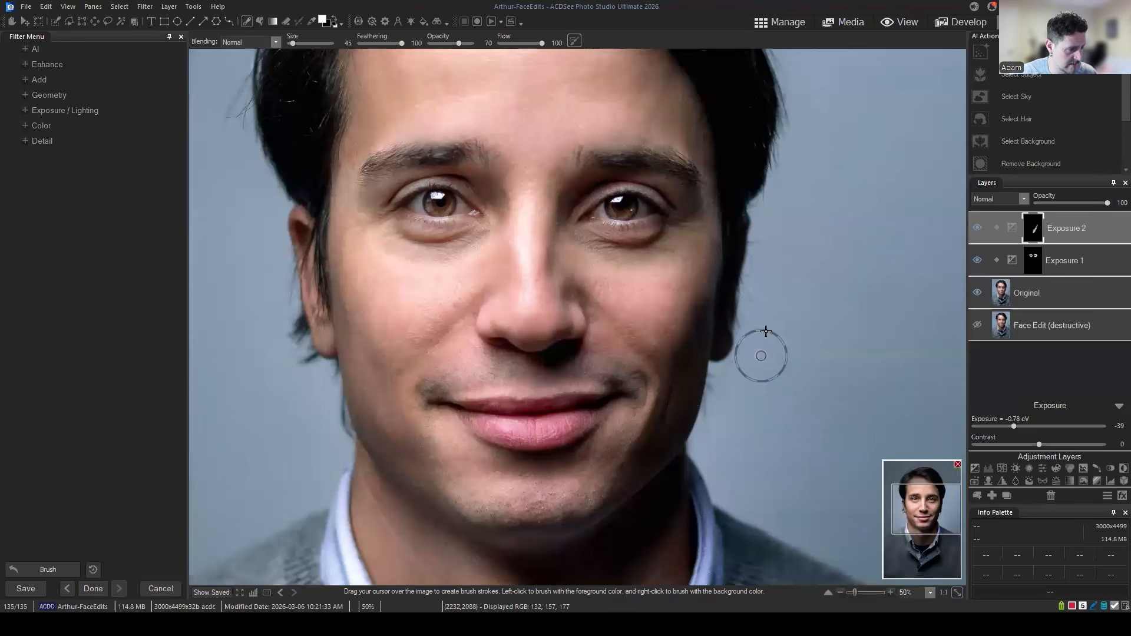
mouse_move(695, 83)
mouse_down()
mouse_move(730, 212)
mouse_move(705, 177)
mouse_move(689, 103)
mouse_up()
drag(689, 305, 702, 179)
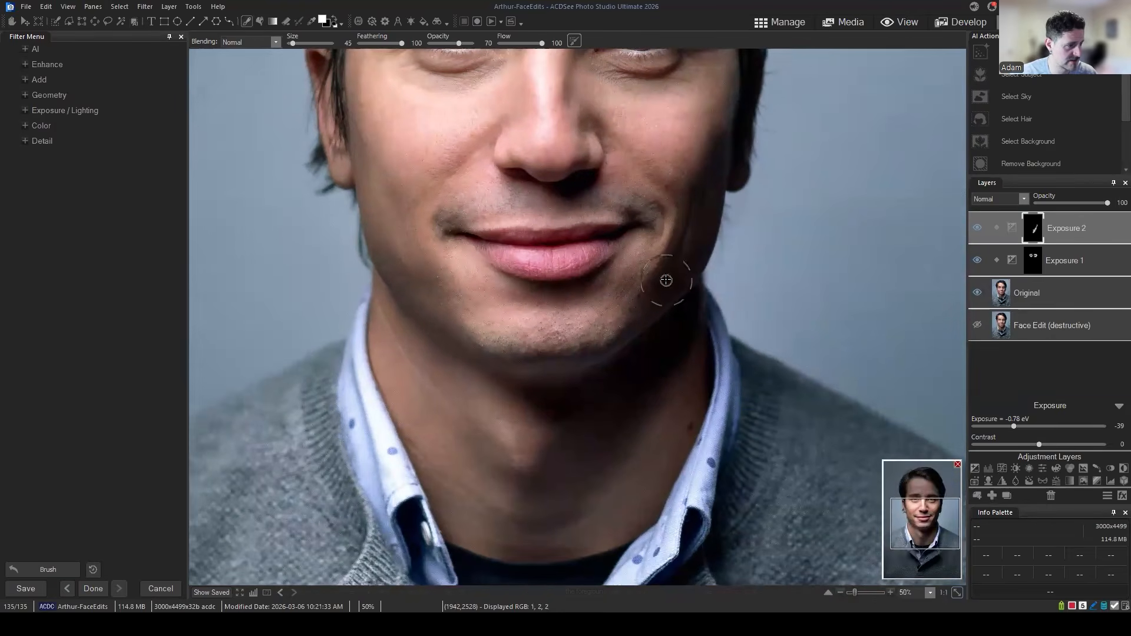
scroll(687, 283, down, 2)
scroll(826, 259, down, 1)
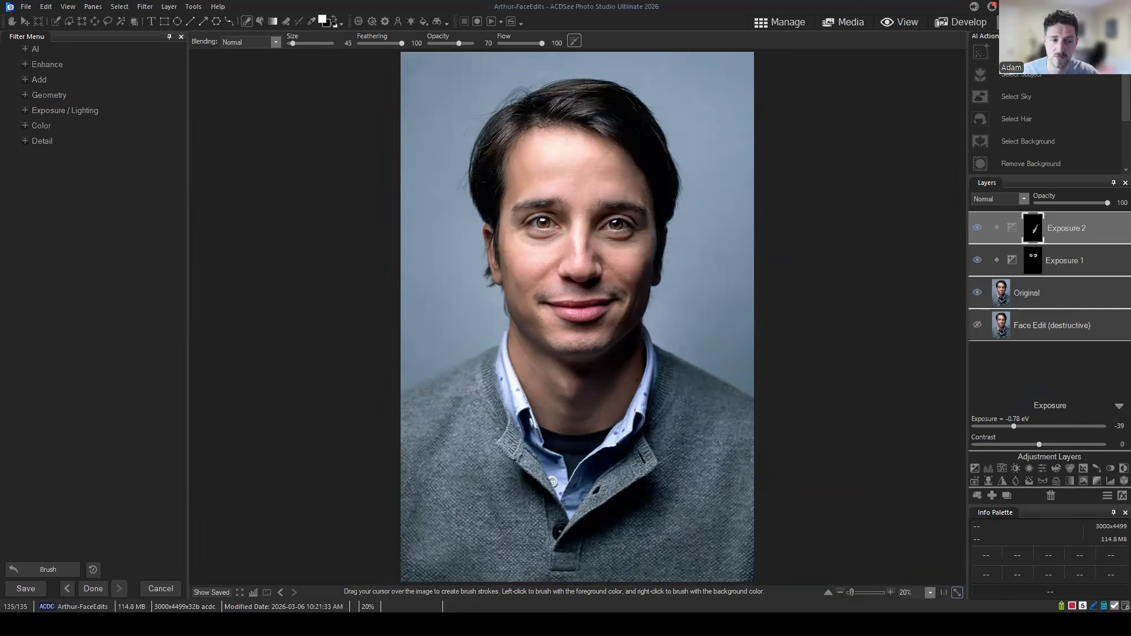
click(1032, 360)
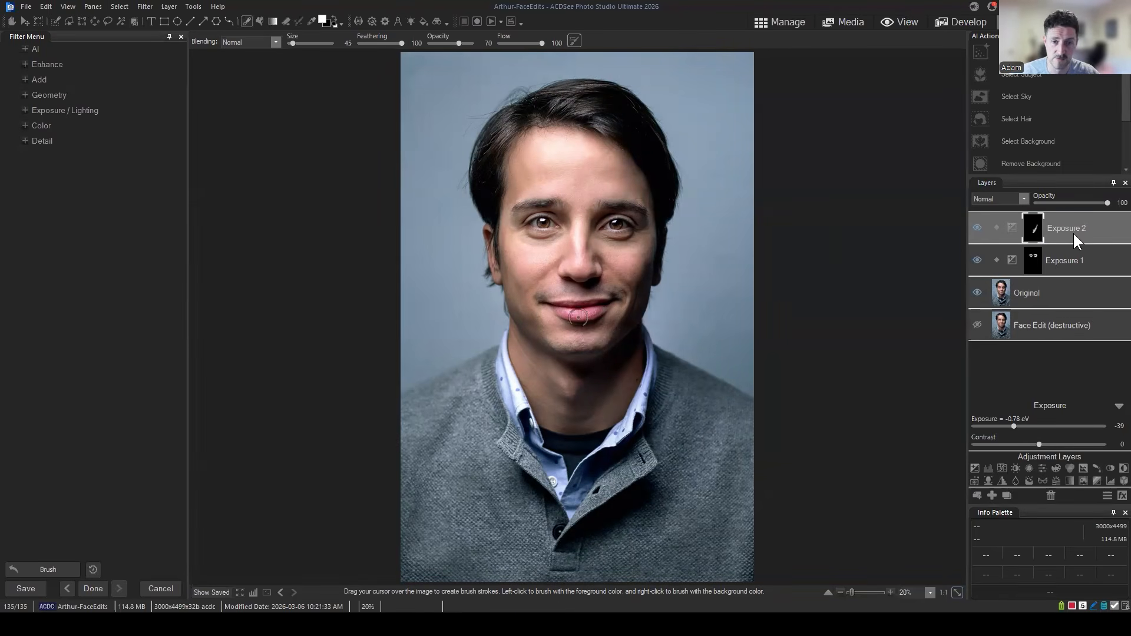
Select the Original layer and save the layered Arthur-FaceEdits file.
scroll(749, 177, up, 1)
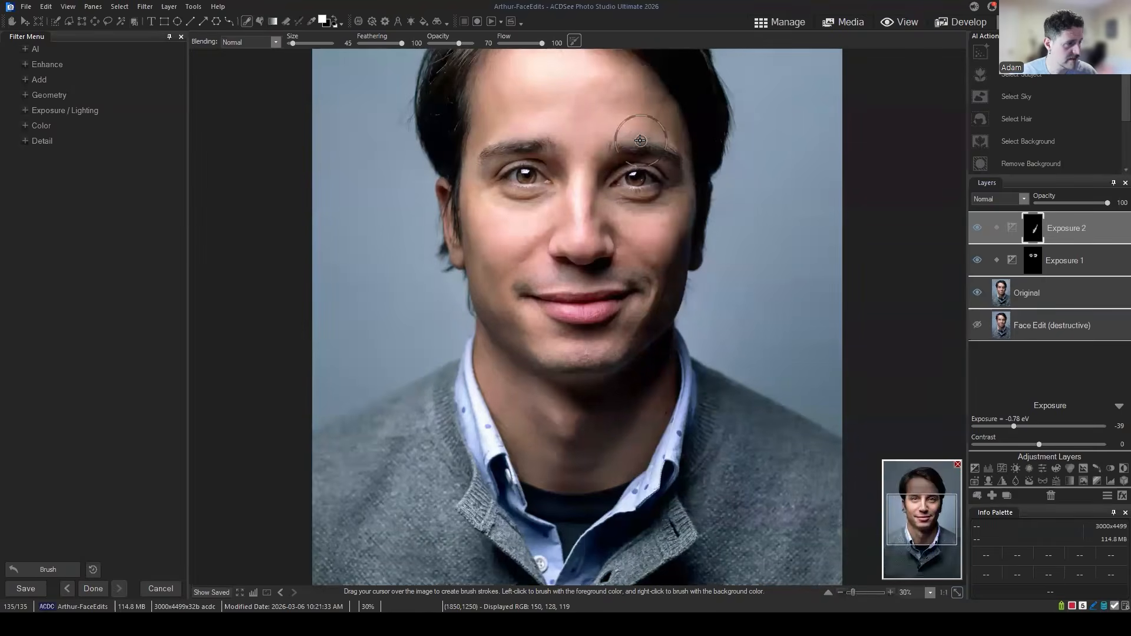
scroll(666, 121, up, 1)
scroll(653, 200, up, 1)
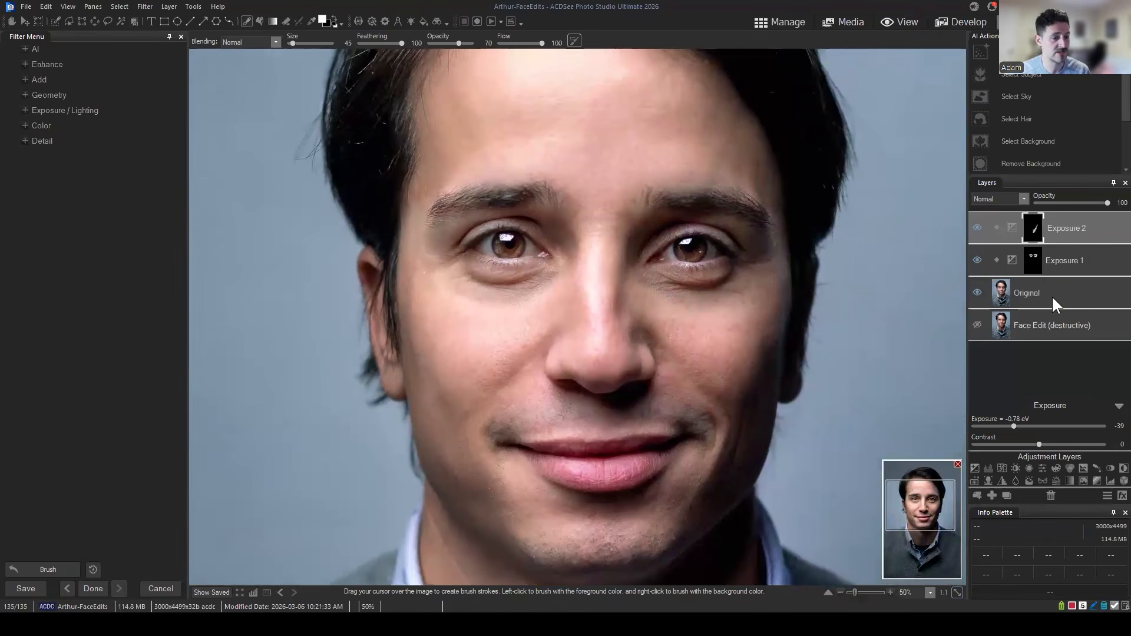
click(1051, 295)
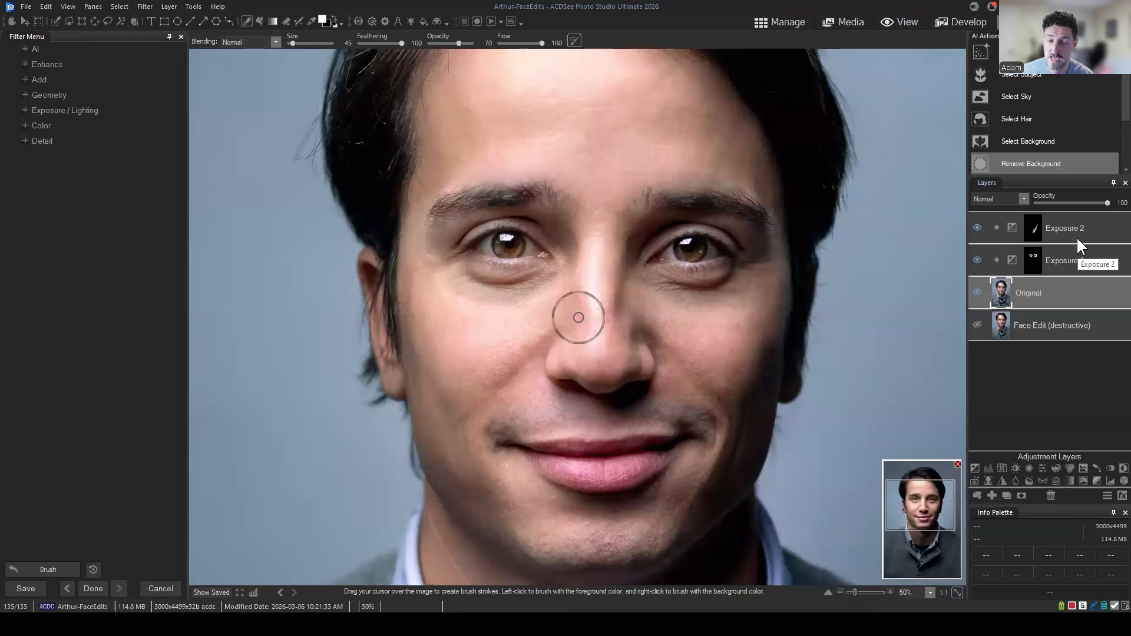
click(26, 6)
click(42, 94)
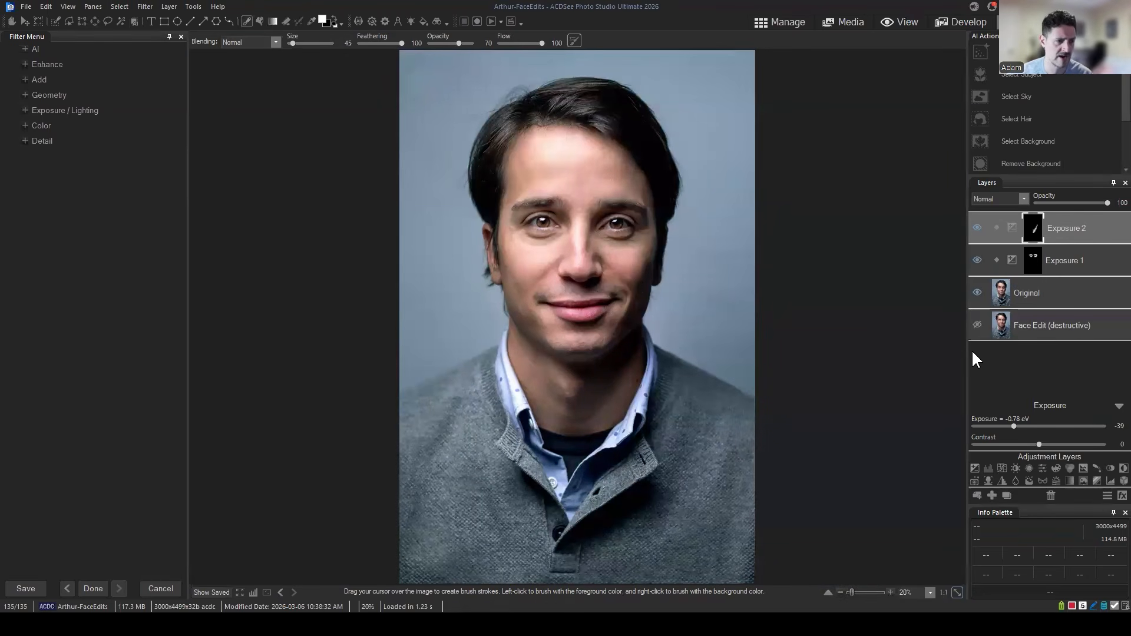
Return to the People folder in Manage mode and reopen the Arthur-FaceEdits ACDC file for editing.
click(786, 23)
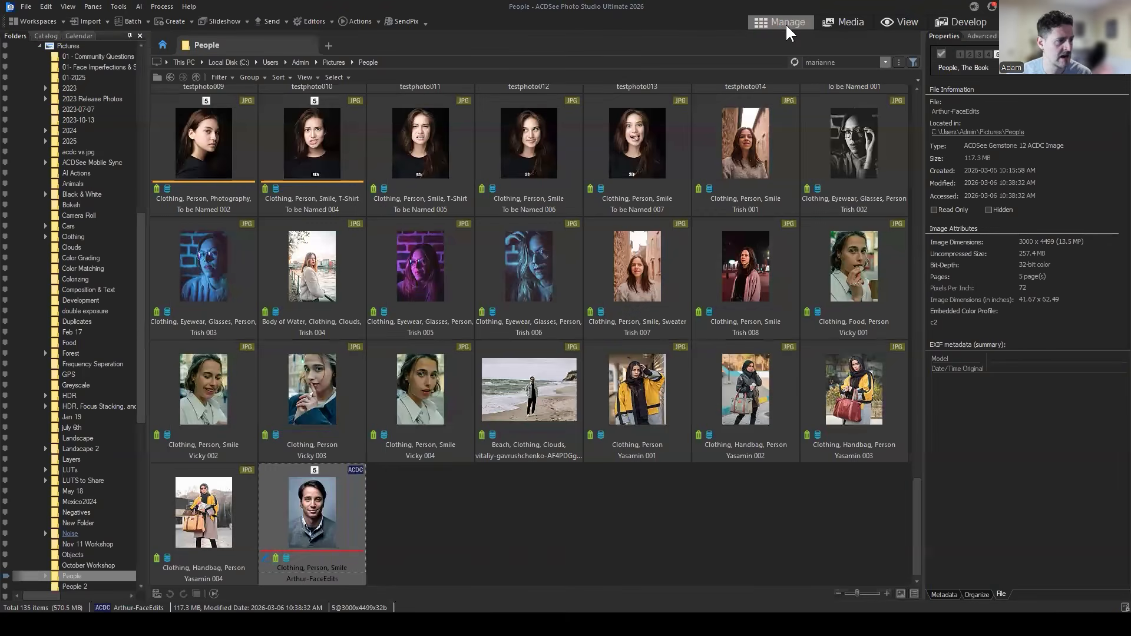
click(642, 515)
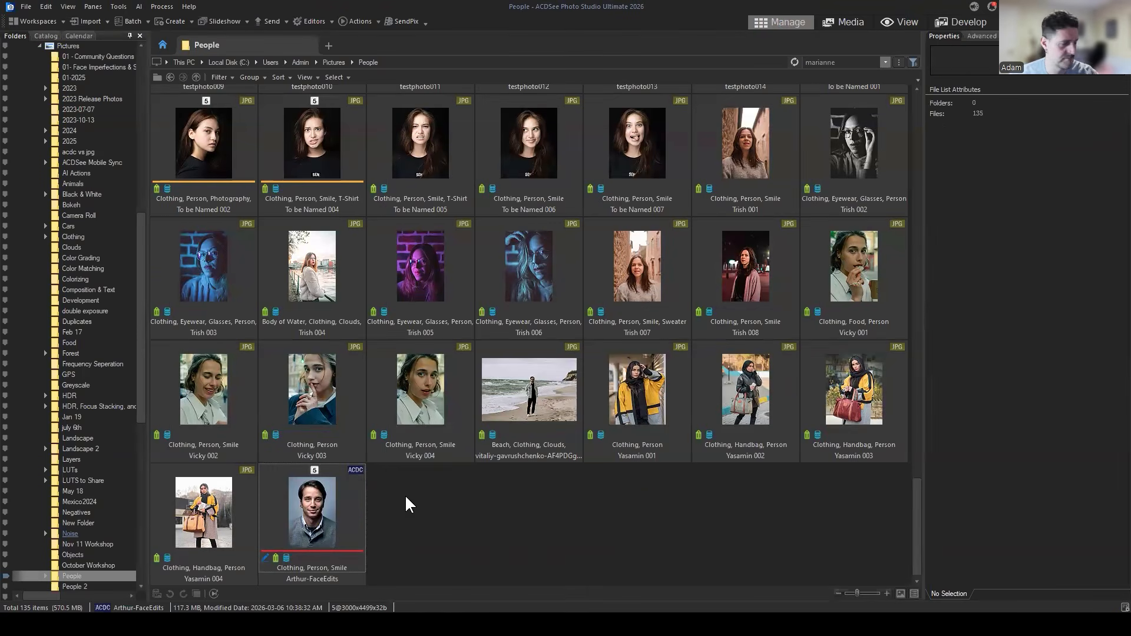
click(328, 533)
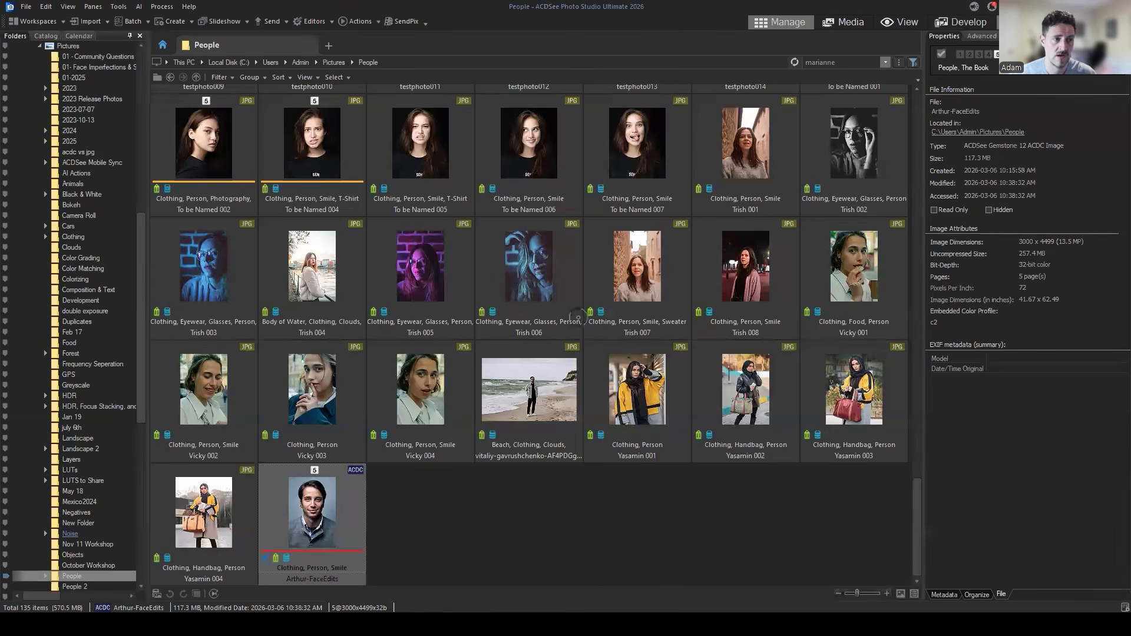
key(ctrl+e)
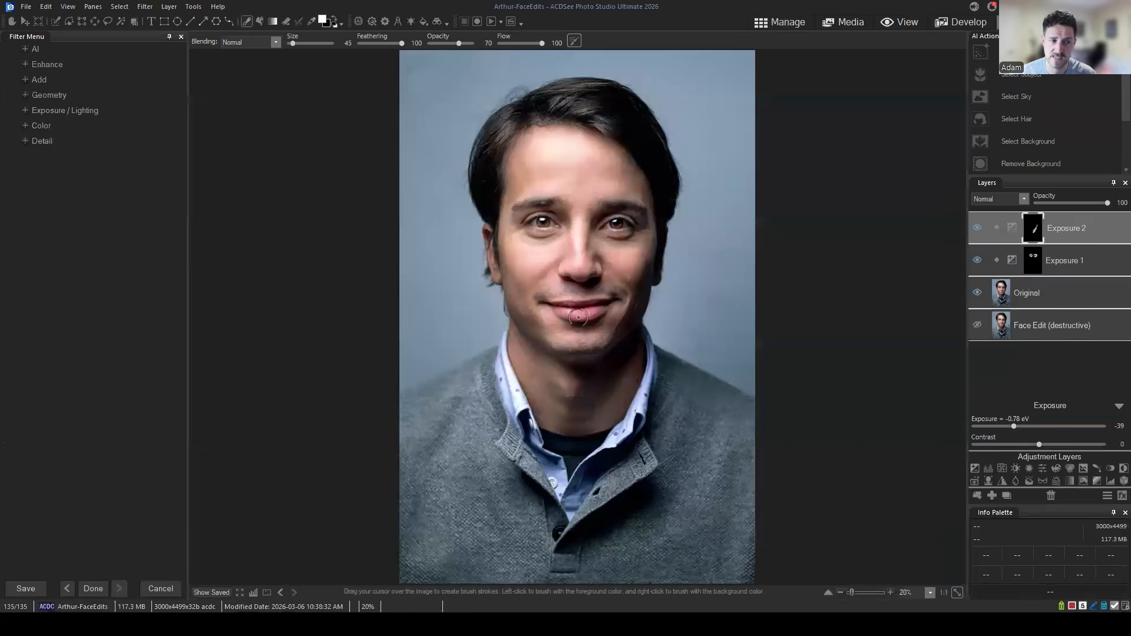
Compare the portrait with and without the Exposure 2 layer, and leave that layer hidden.
click(978, 231)
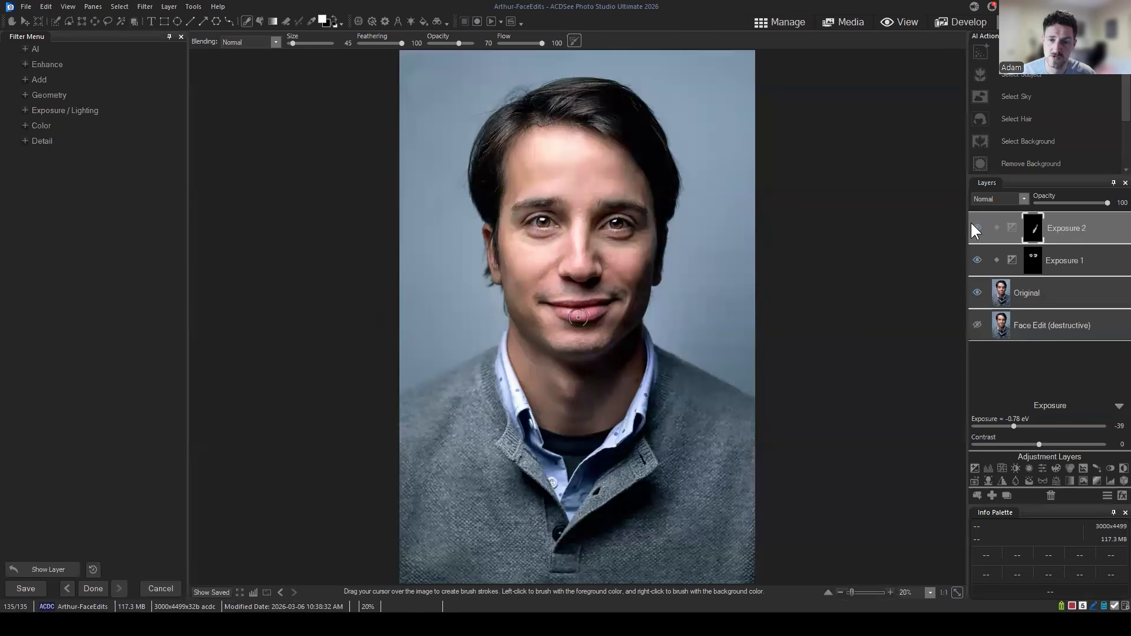
click(976, 228)
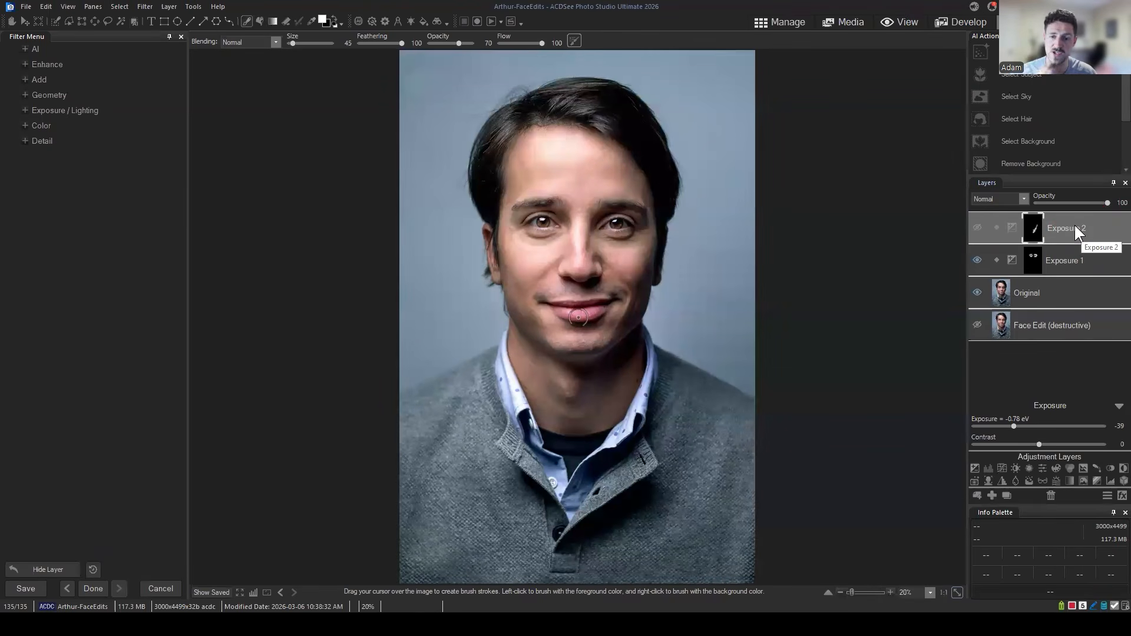
click(975, 228)
click(976, 228)
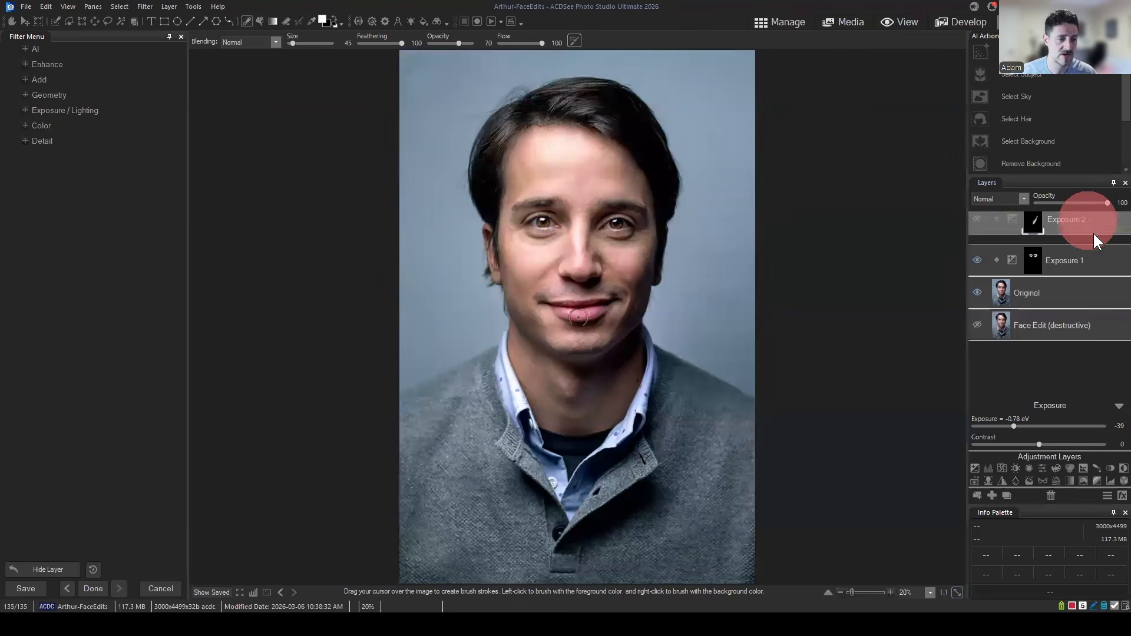
click(976, 228)
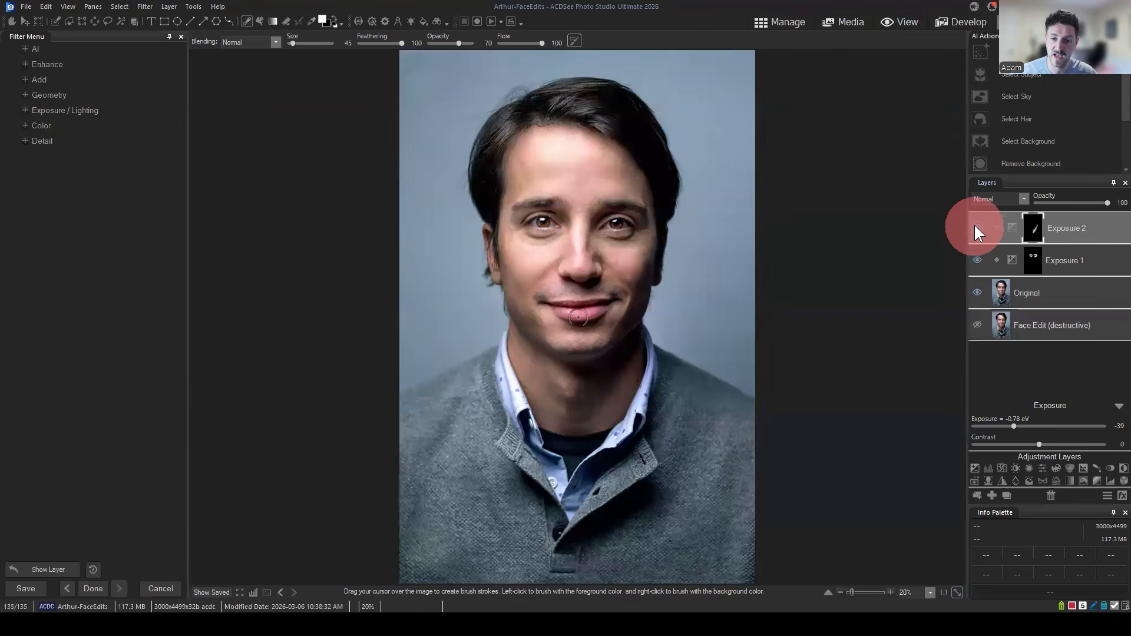
click(975, 228)
click(1072, 228)
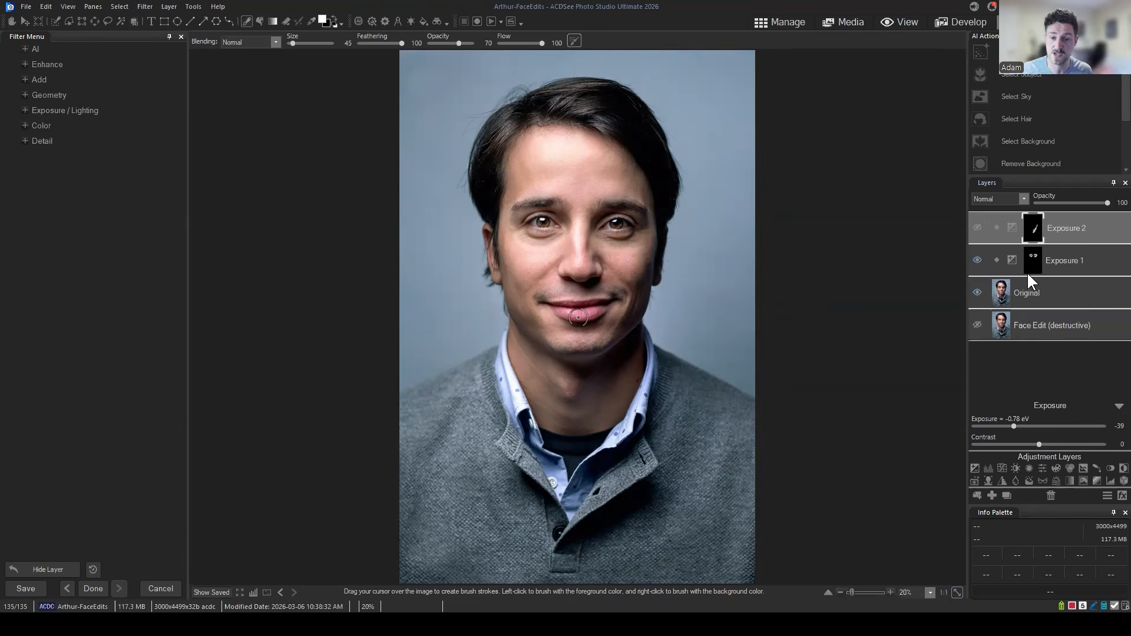
drag(1080, 227, 1078, 227)
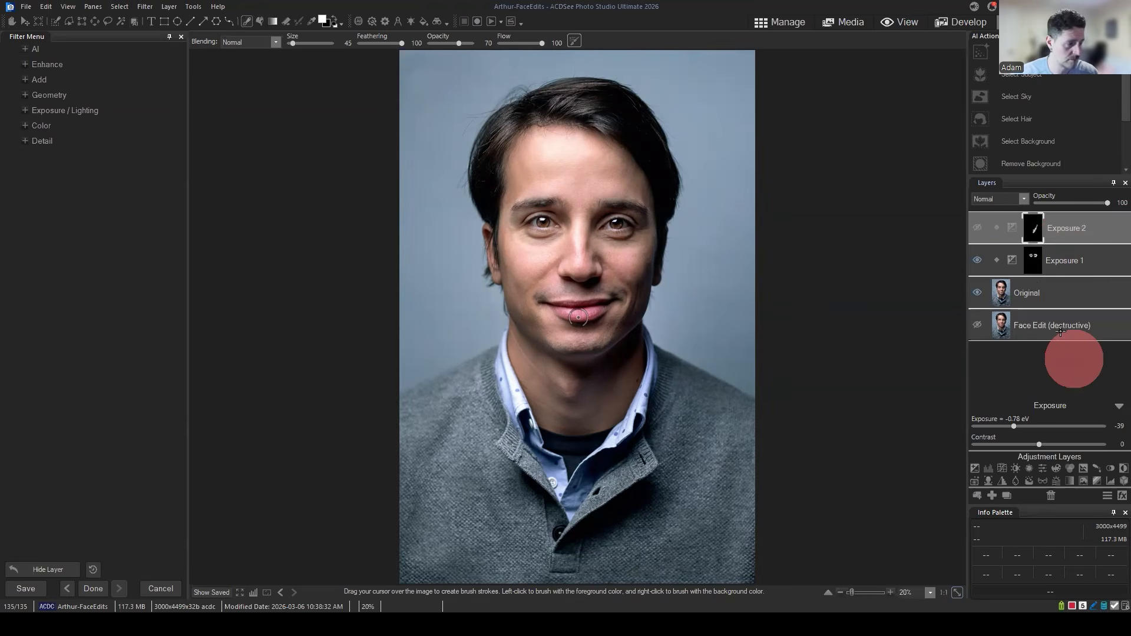
Examine the eyes and surrounding skin of the portrait at 50% zoom.
scroll(783, 324, up, 3)
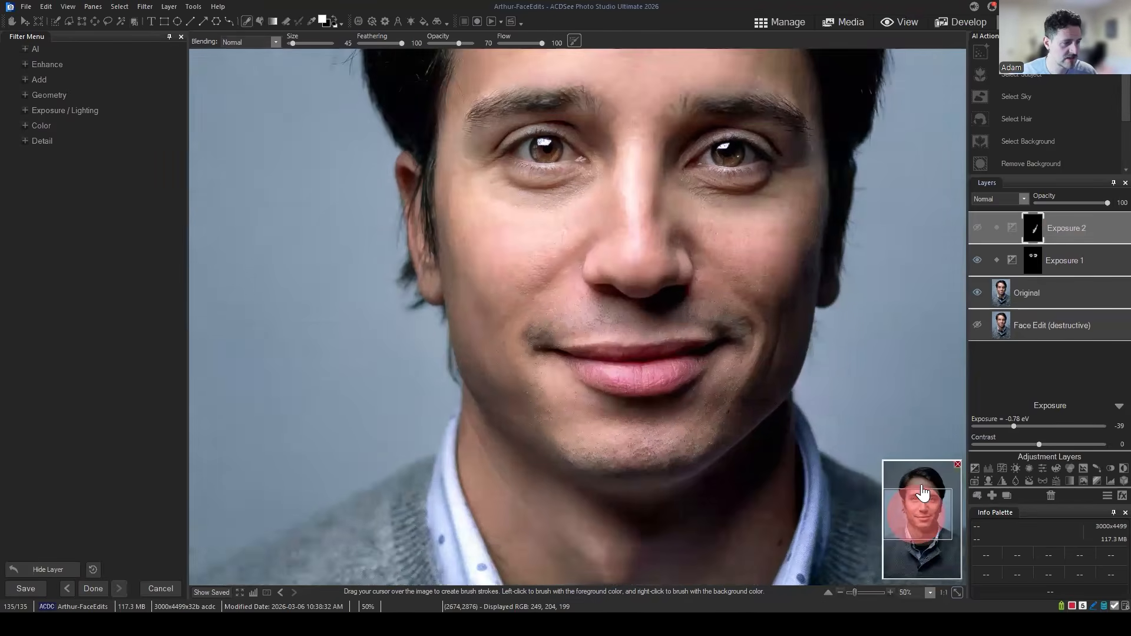
mouse_move(923, 492)
mouse_down()
mouse_move(919, 465)
mouse_move(923, 480)
mouse_up()
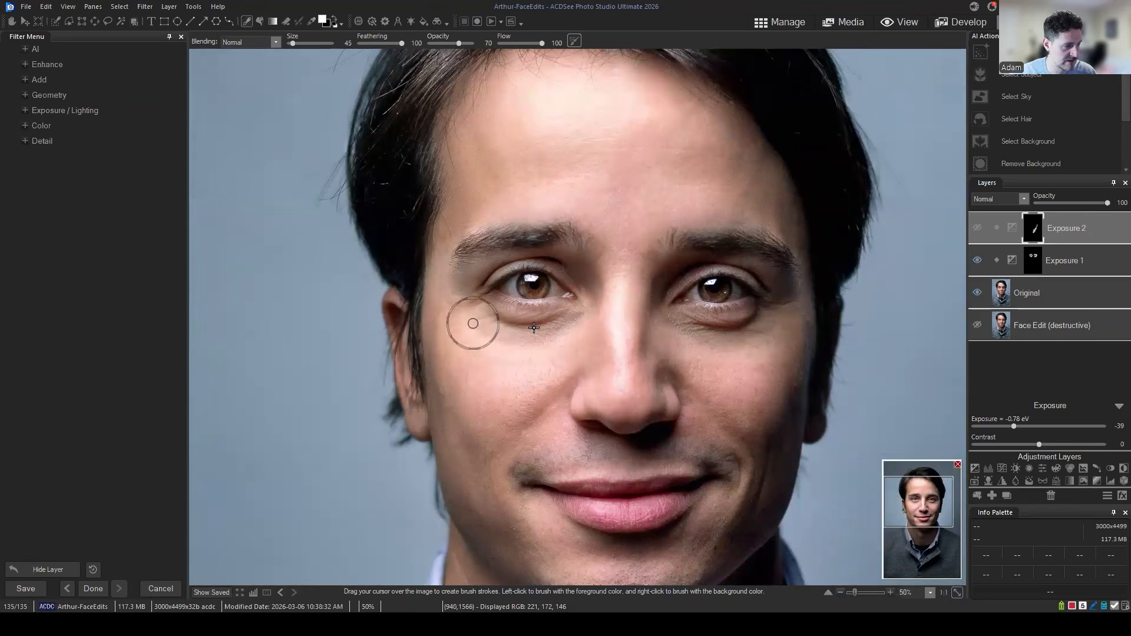
key(space)
drag(770, 340, 746, 298)
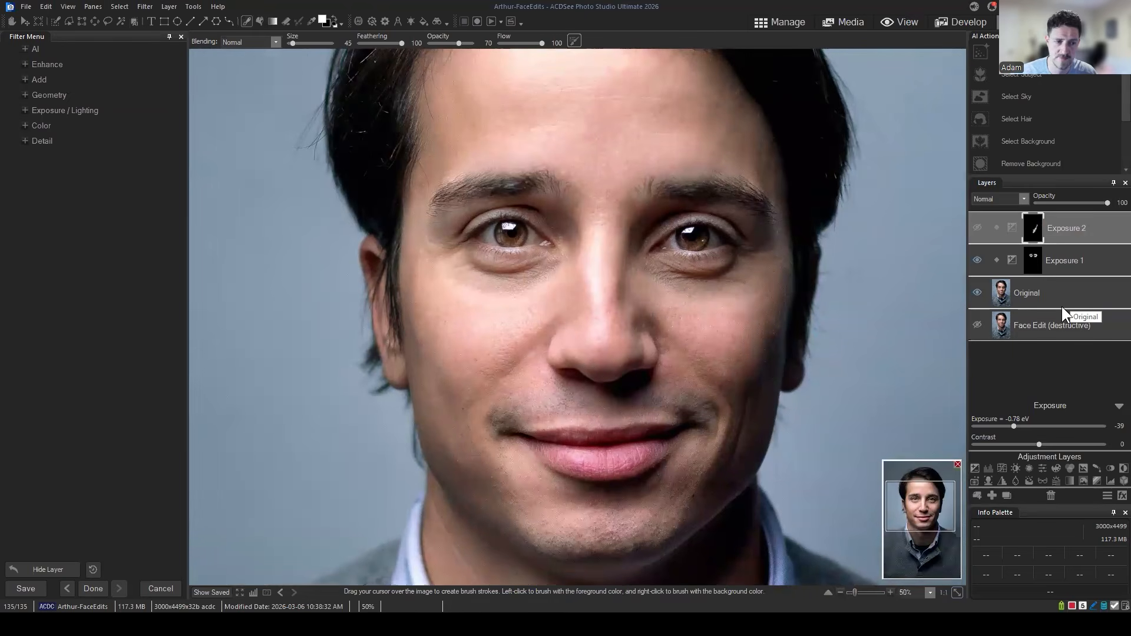
Compare the Face Edit (destructive) layer with the Original by switching layer visibility, ending with only Original and Exposure 1 shown.
click(977, 259)
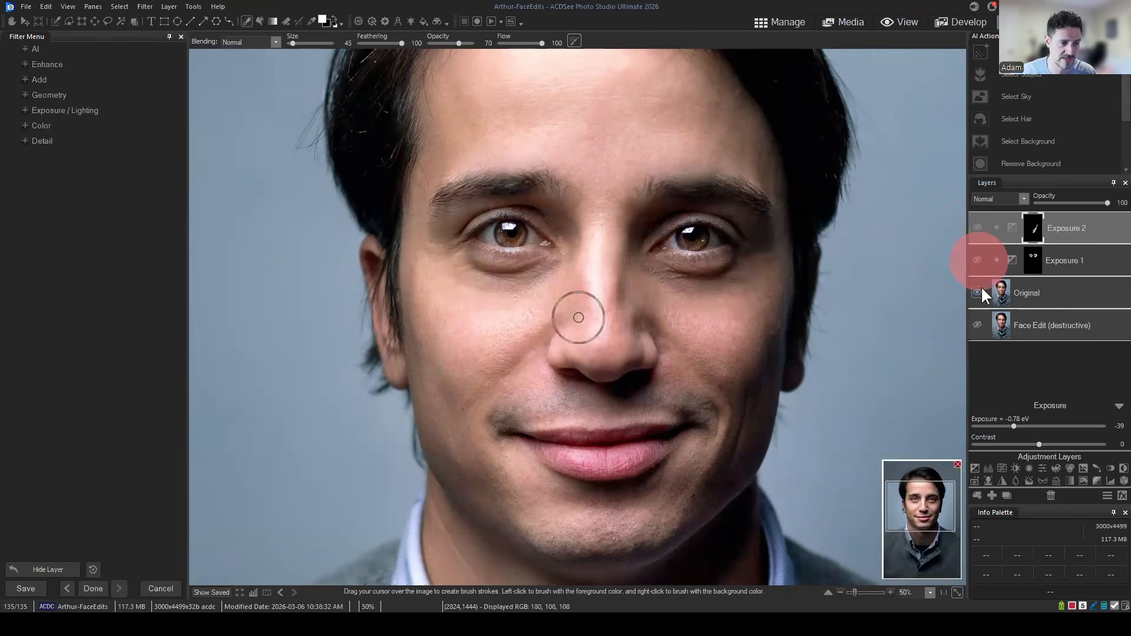
click(976, 293)
click(977, 326)
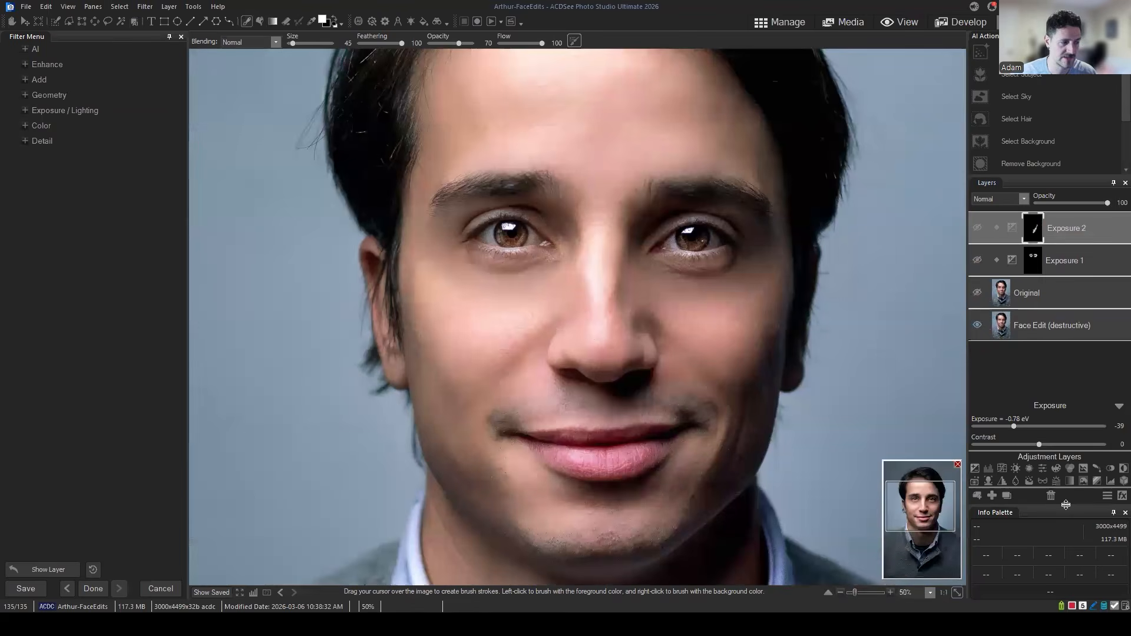
click(976, 323)
click(977, 325)
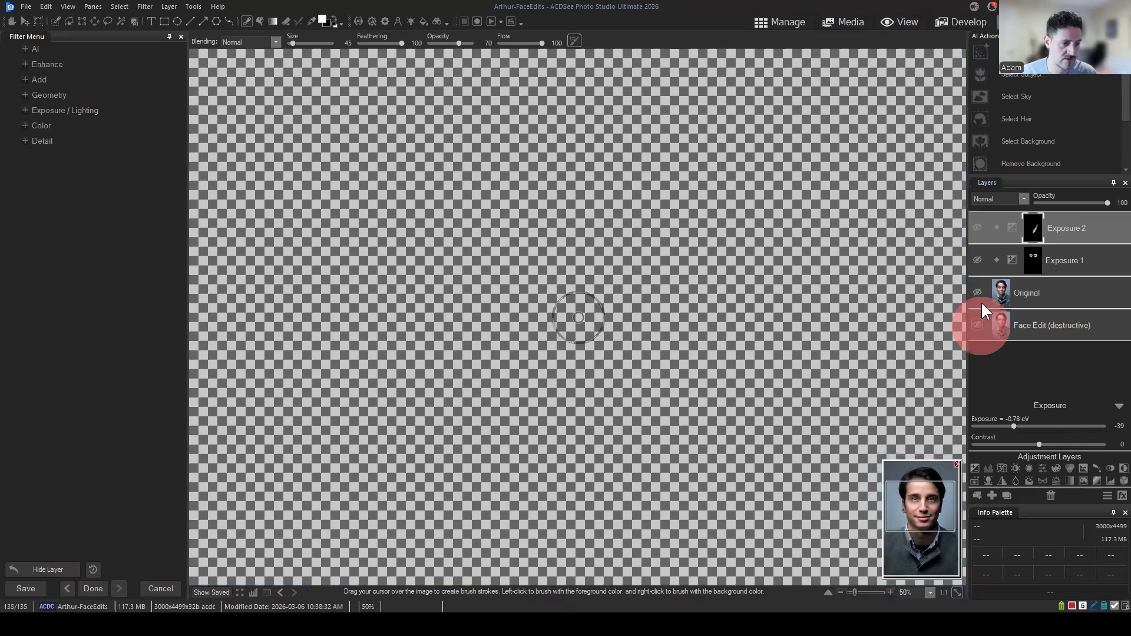
click(977, 293)
click(978, 260)
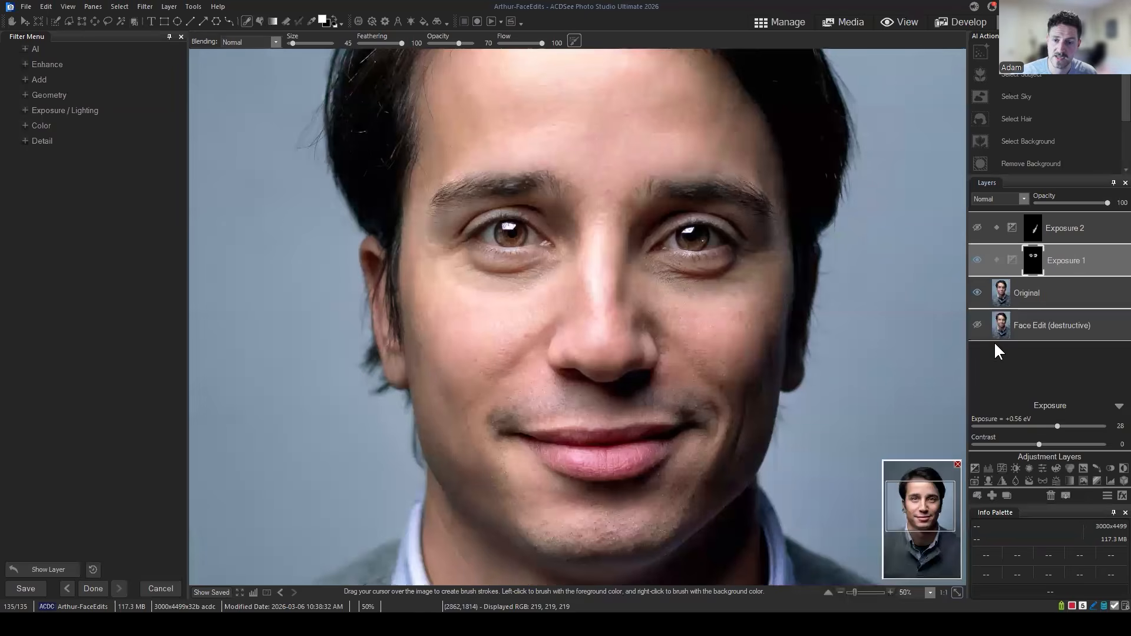
Duplicate the Original layer and rename the copy Frequency Separation.
click(1017, 287)
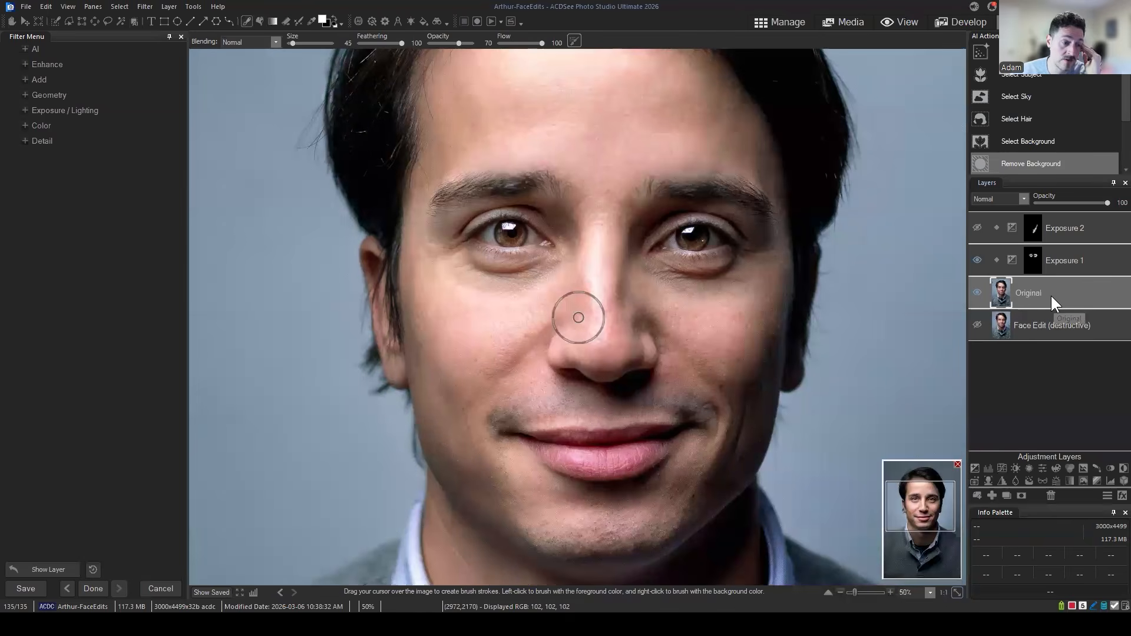
click(1006, 496)
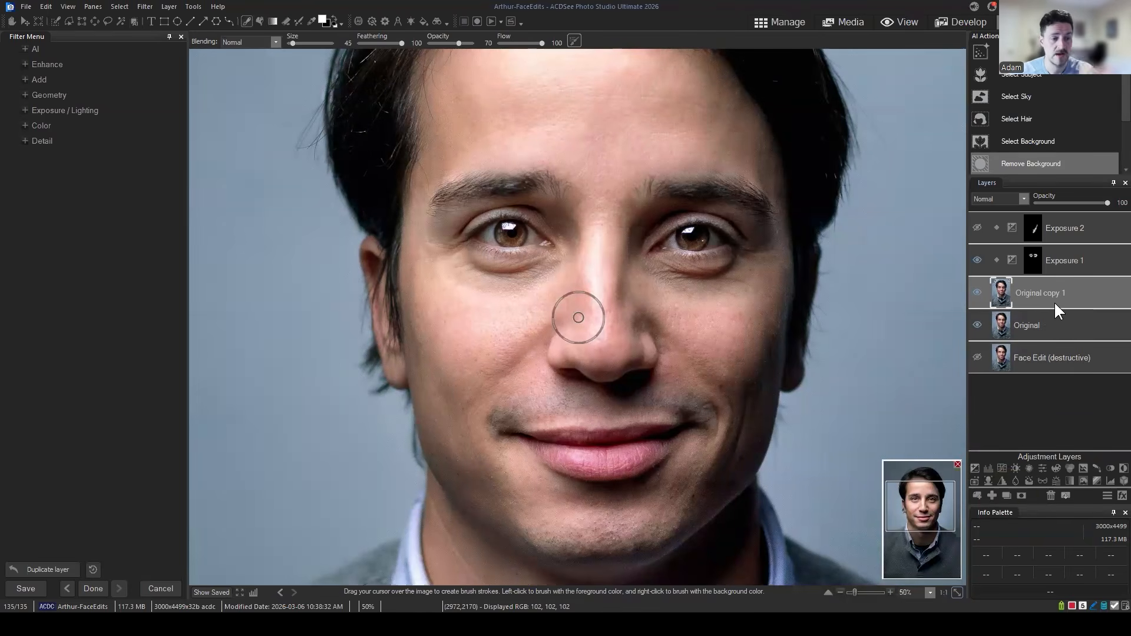
right_click(1037, 292)
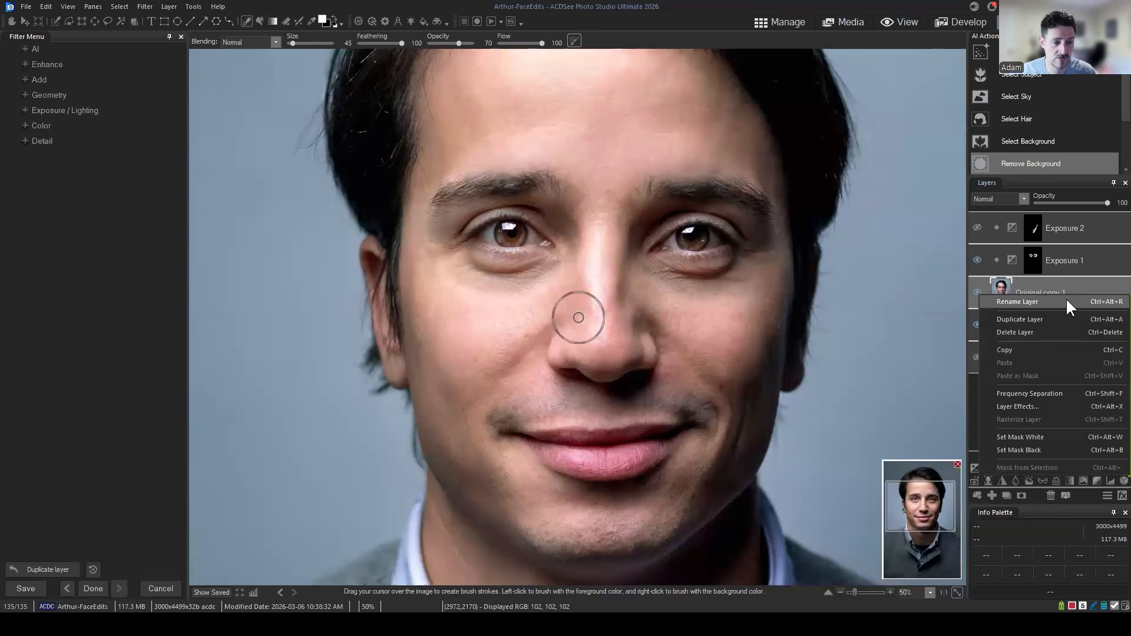
click(1041, 300)
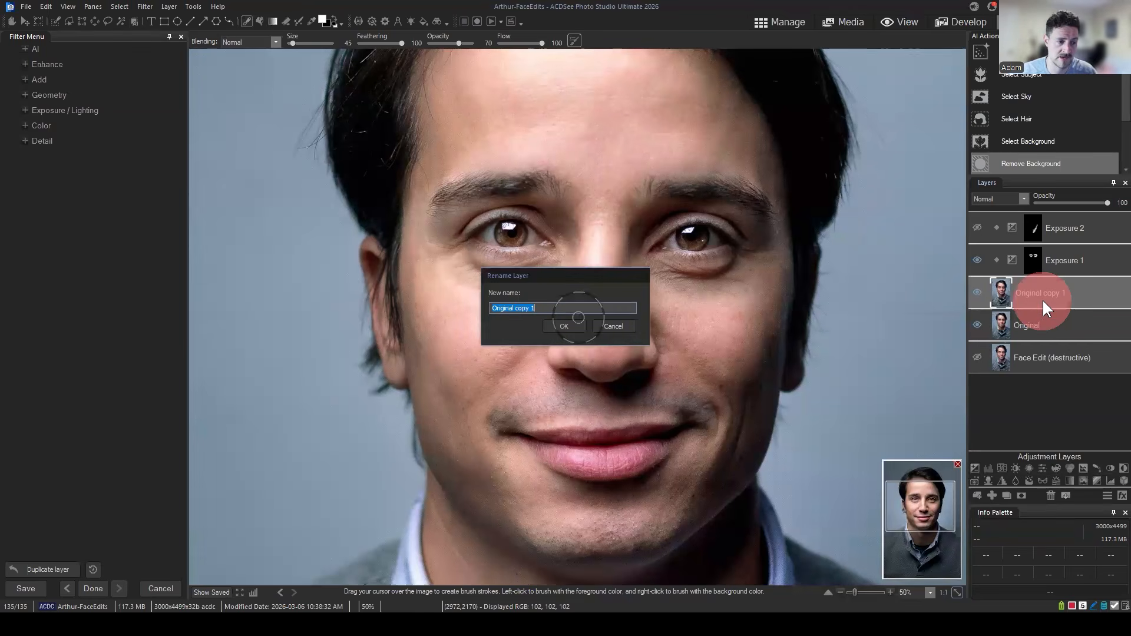
text(Frequ)
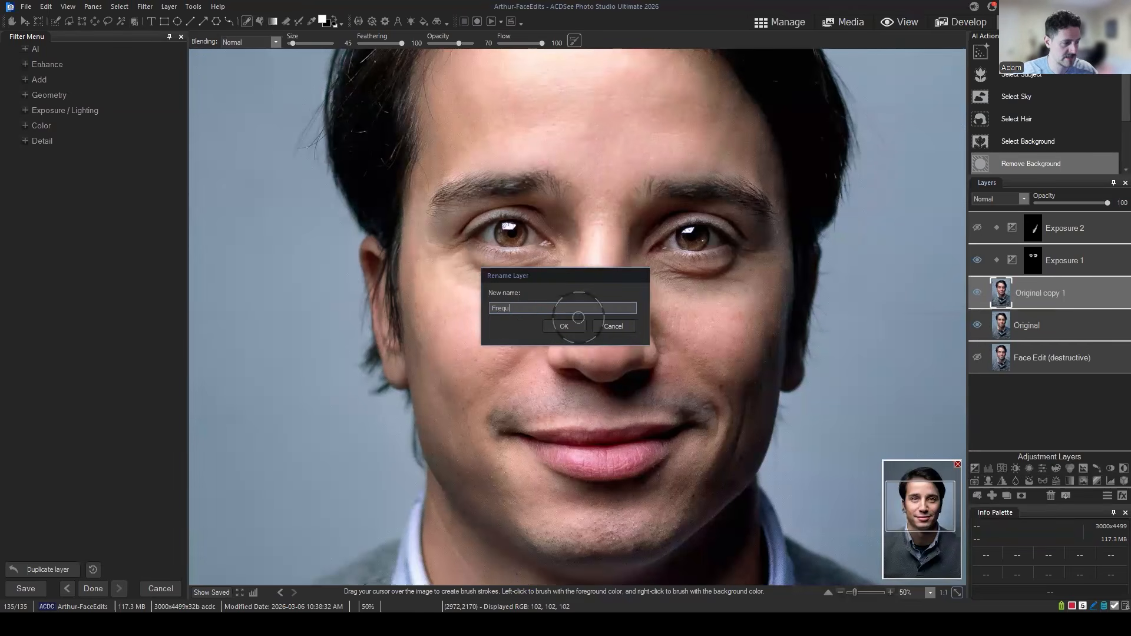
text(ency Separation)
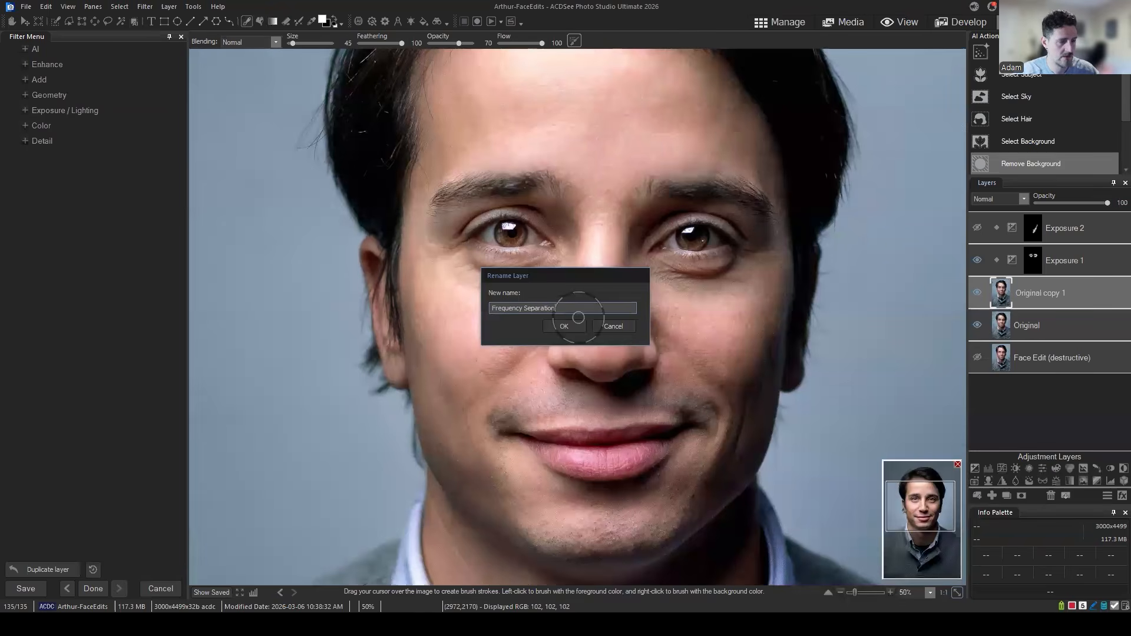
key(Return)
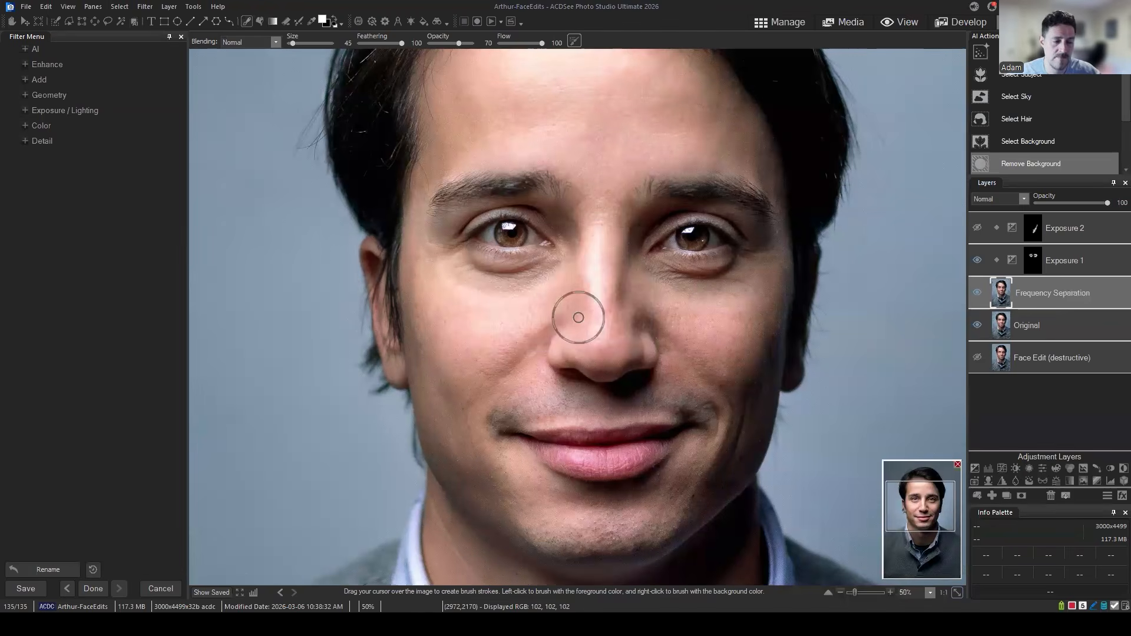
Hide and show the Frequency Separation layer again to compare it with the Original layer beneath.
click(1060, 300)
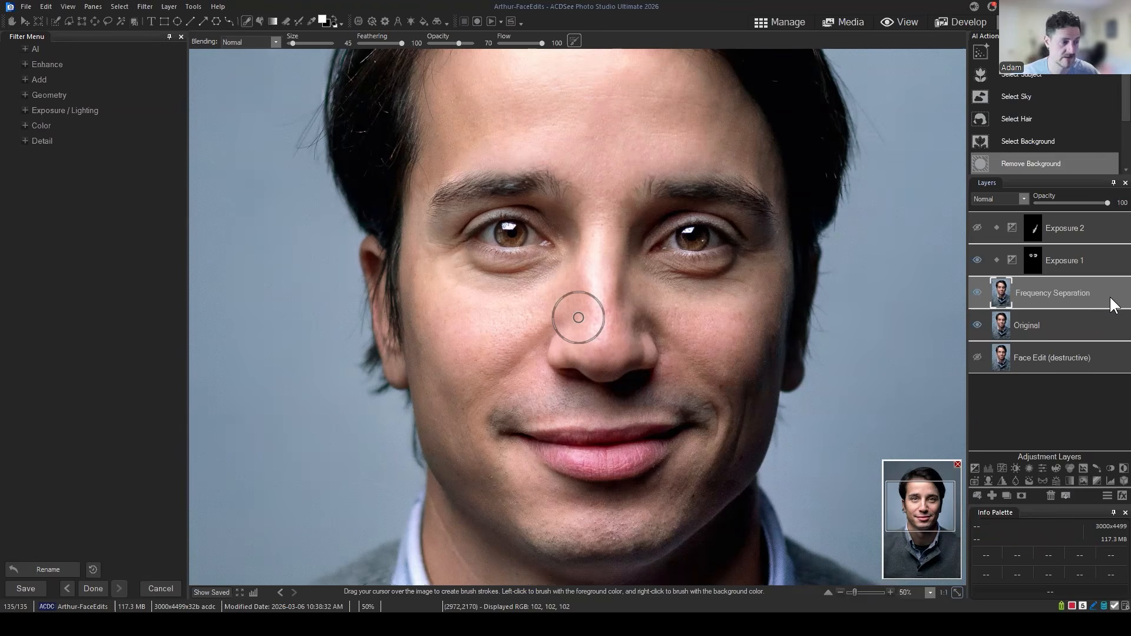
drag(1065, 297, 1061, 290)
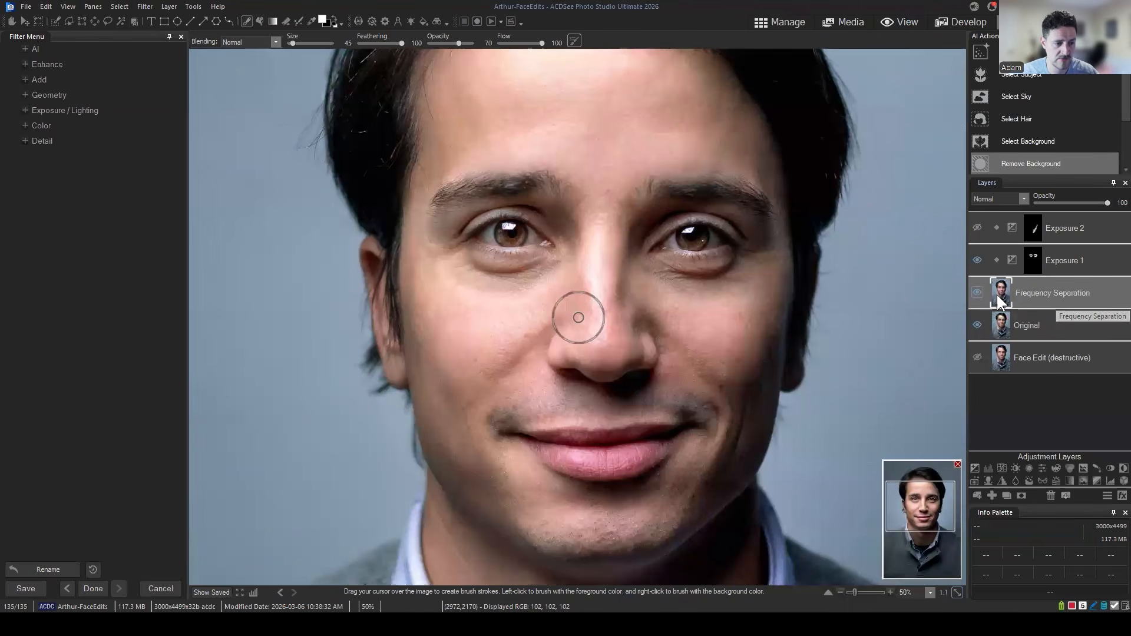
click(978, 292)
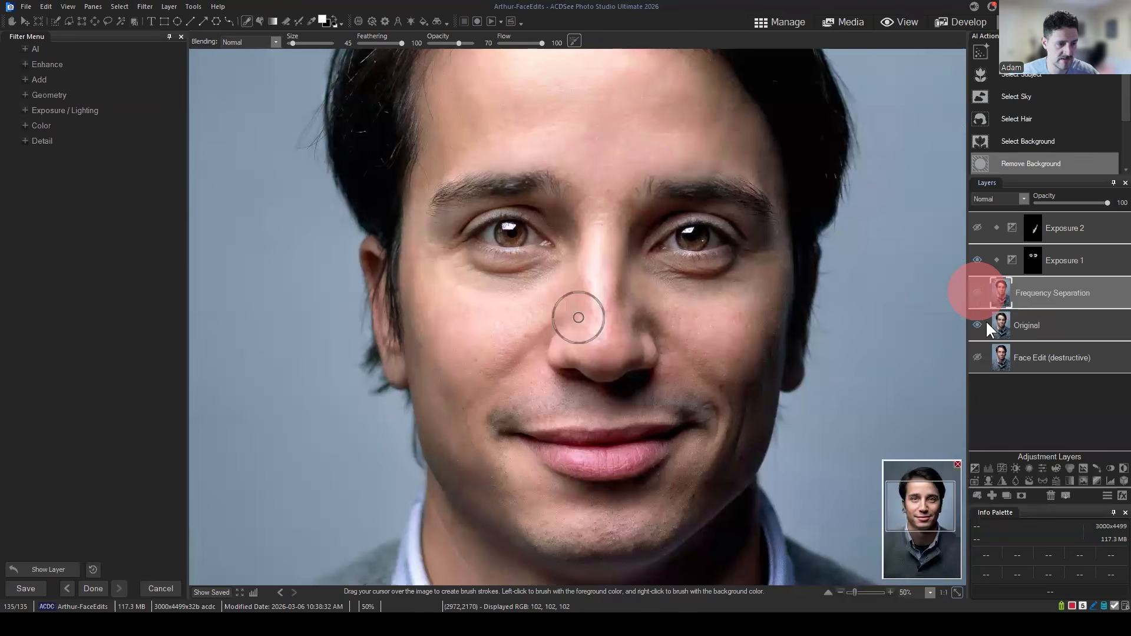
mouse_move(1070, 287)
mouse_down()
mouse_move(1051, 323)
mouse_move(1039, 309)
mouse_up()
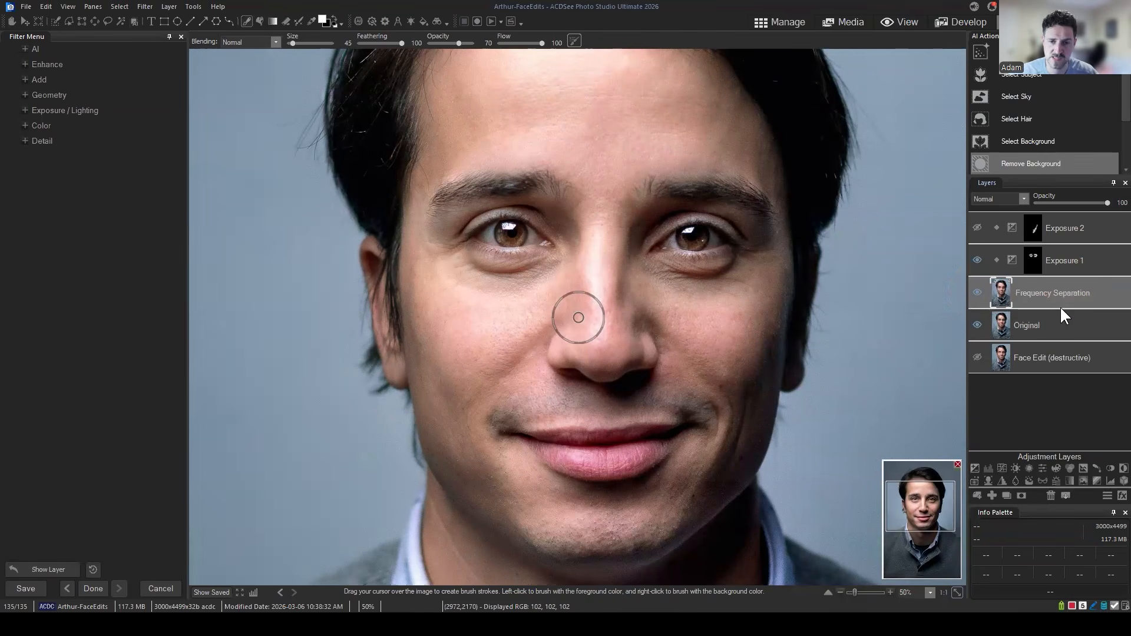
Start Frequency Separation on the duplicated layer and compare its low-frequency and high-frequency previews.
right_click(1034, 290)
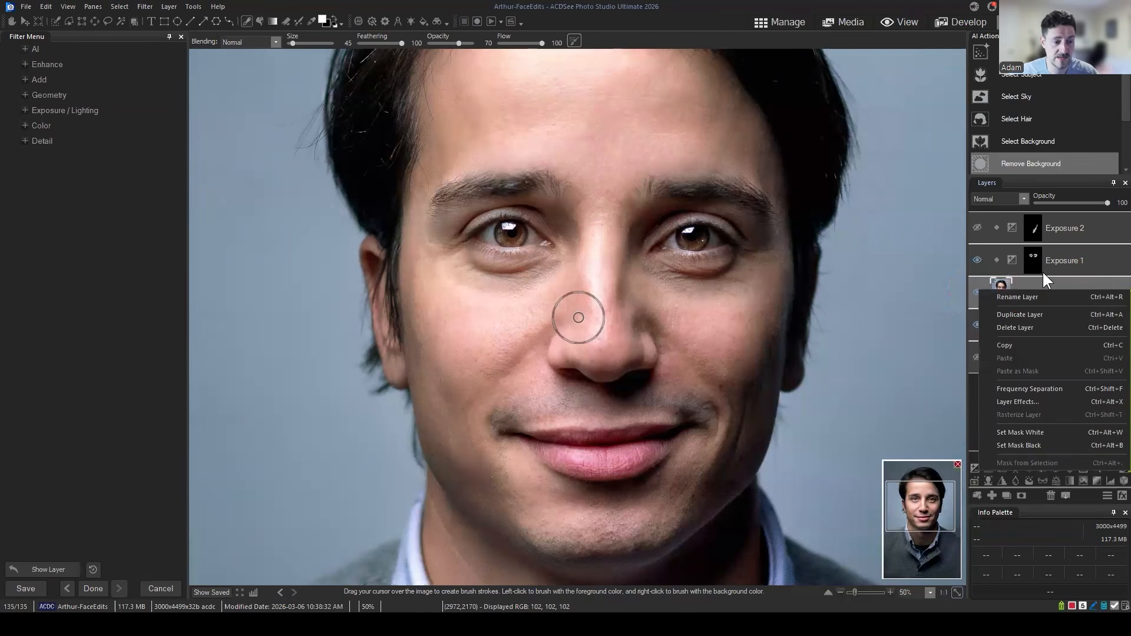
click(1037, 389)
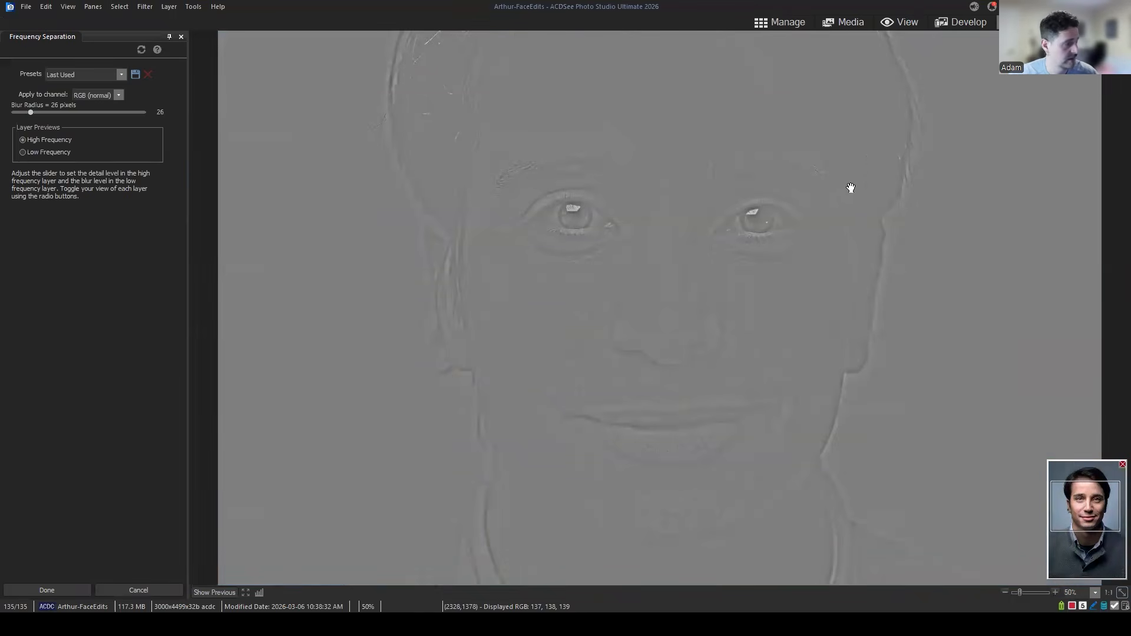
scroll(801, 200, down, 2)
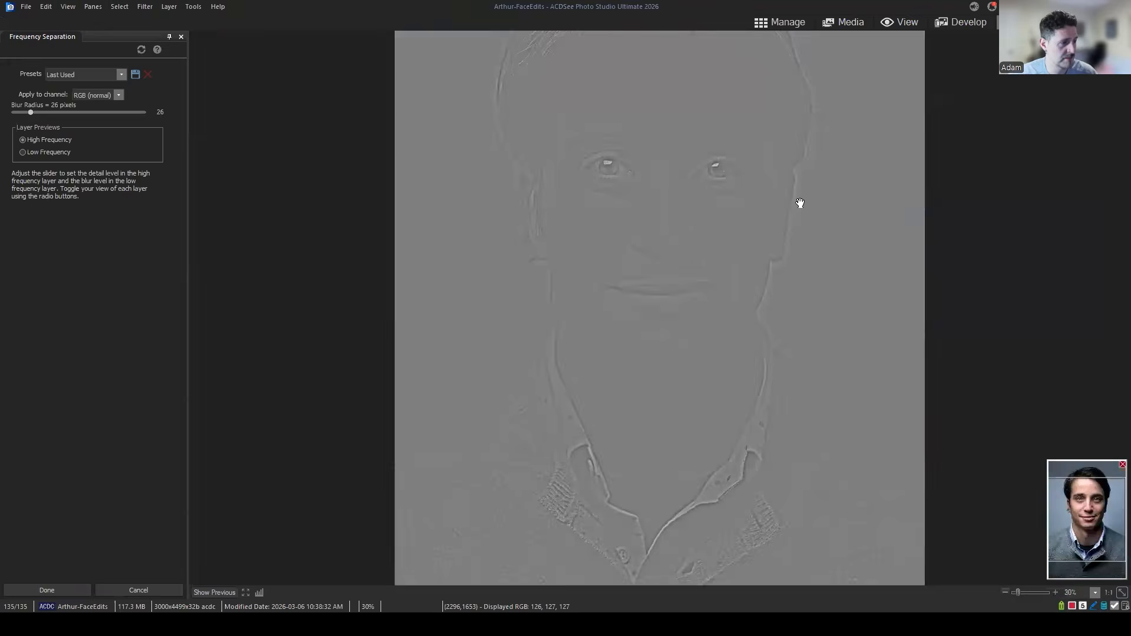
scroll(800, 203, down, 1)
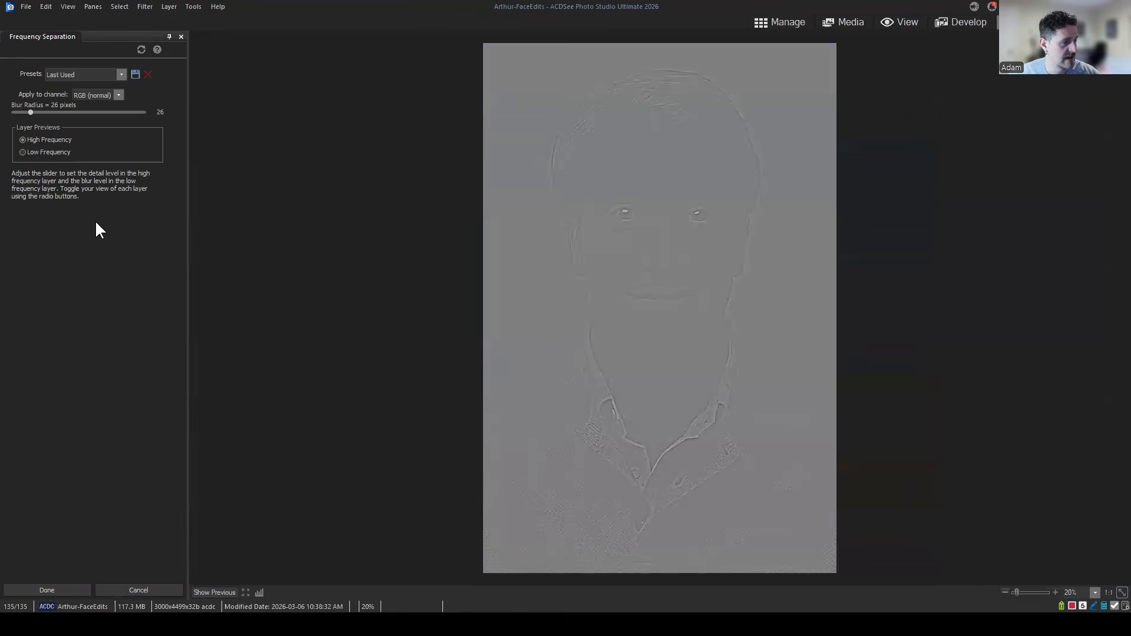
click(33, 152)
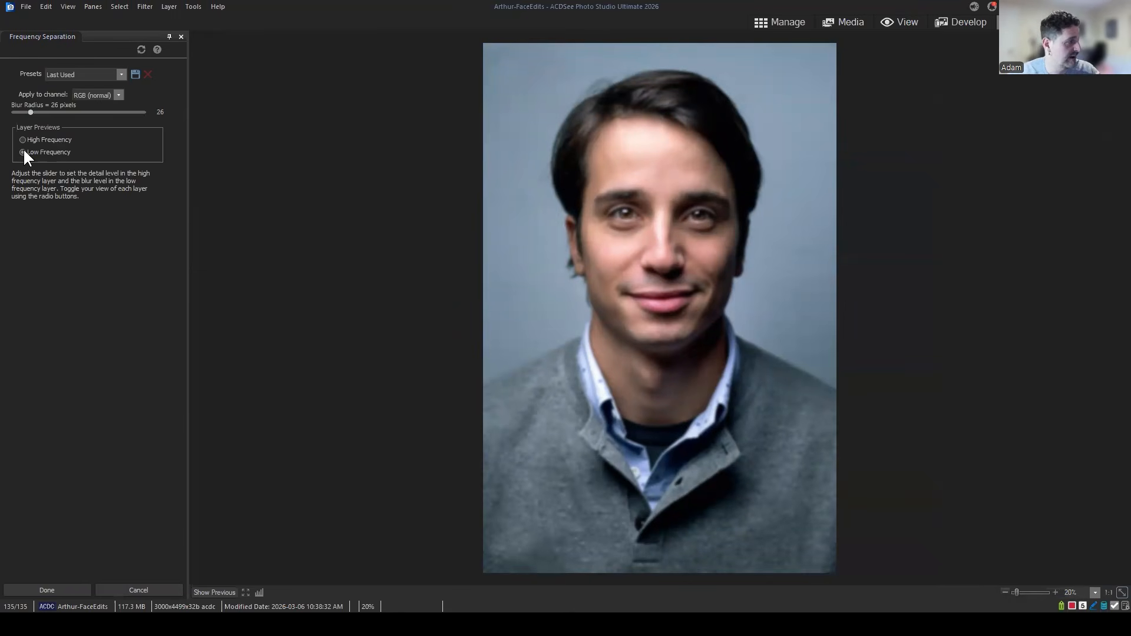
click(51, 140)
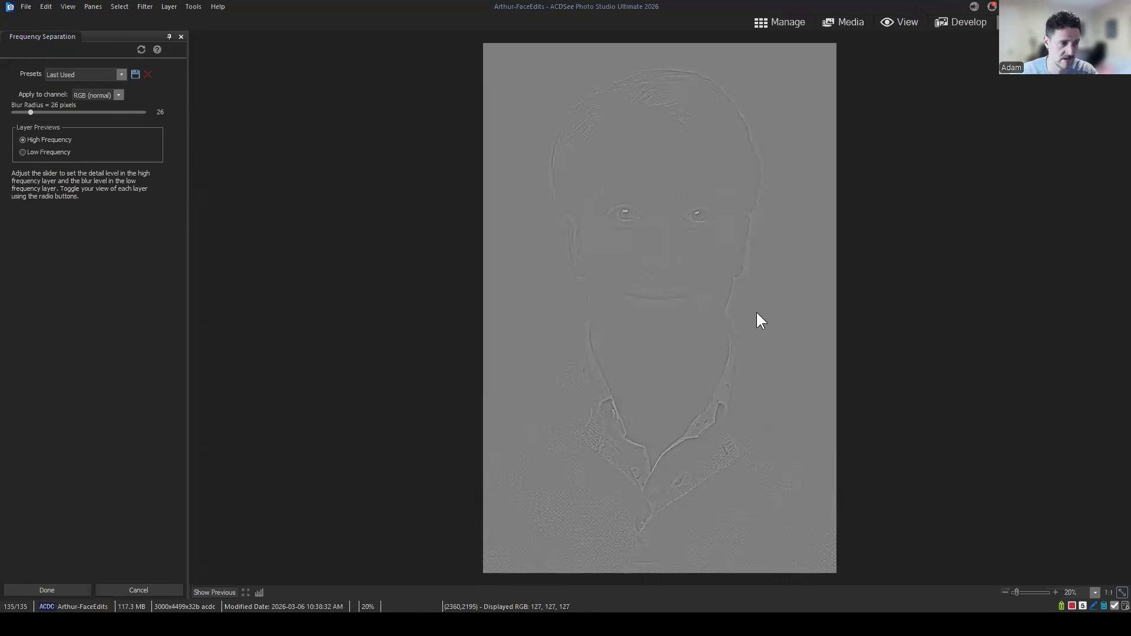
click(48, 152)
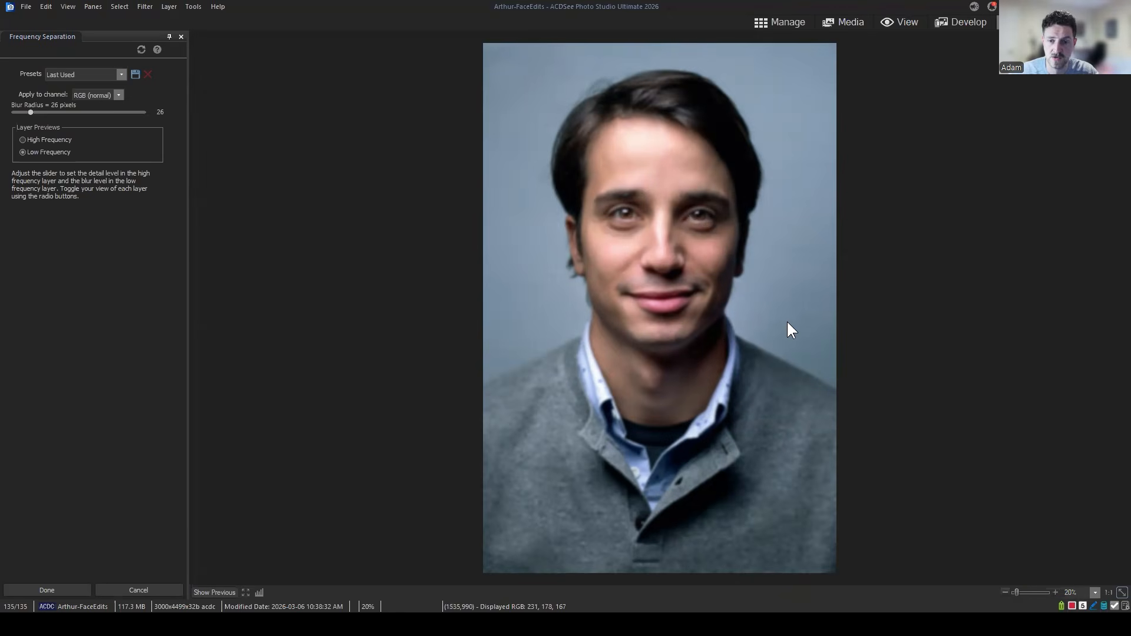
click(35, 139)
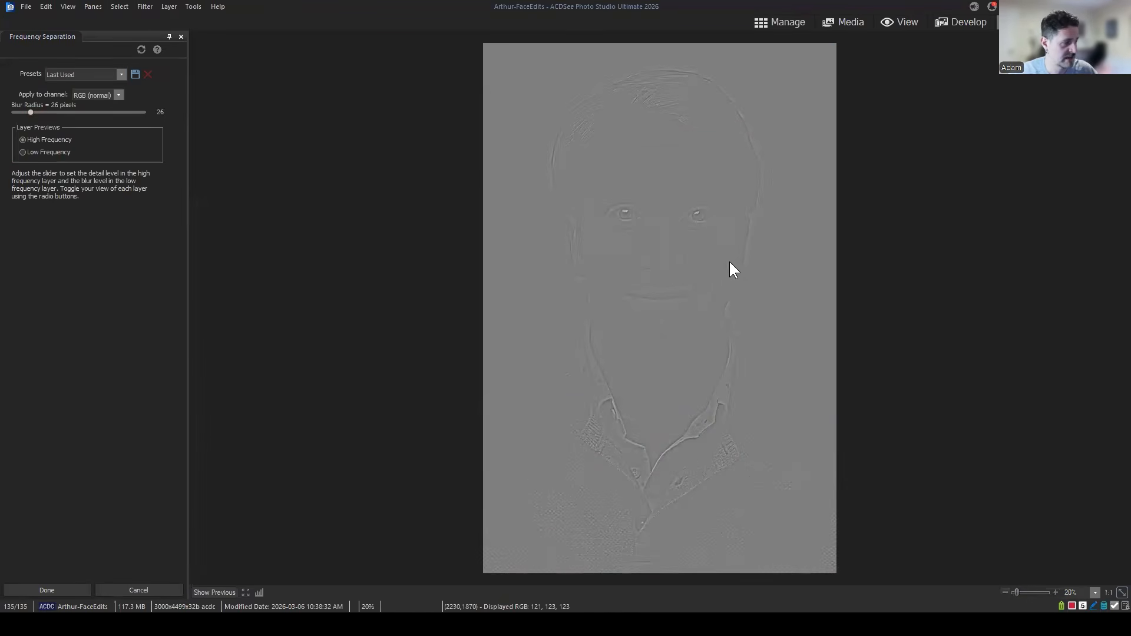
Try blur radii of 119, 32 and 24 pixels while examining the high-frequency detail on the face and collar.
scroll(730, 260, up, 1)
drag(1098, 542, 1097, 525)
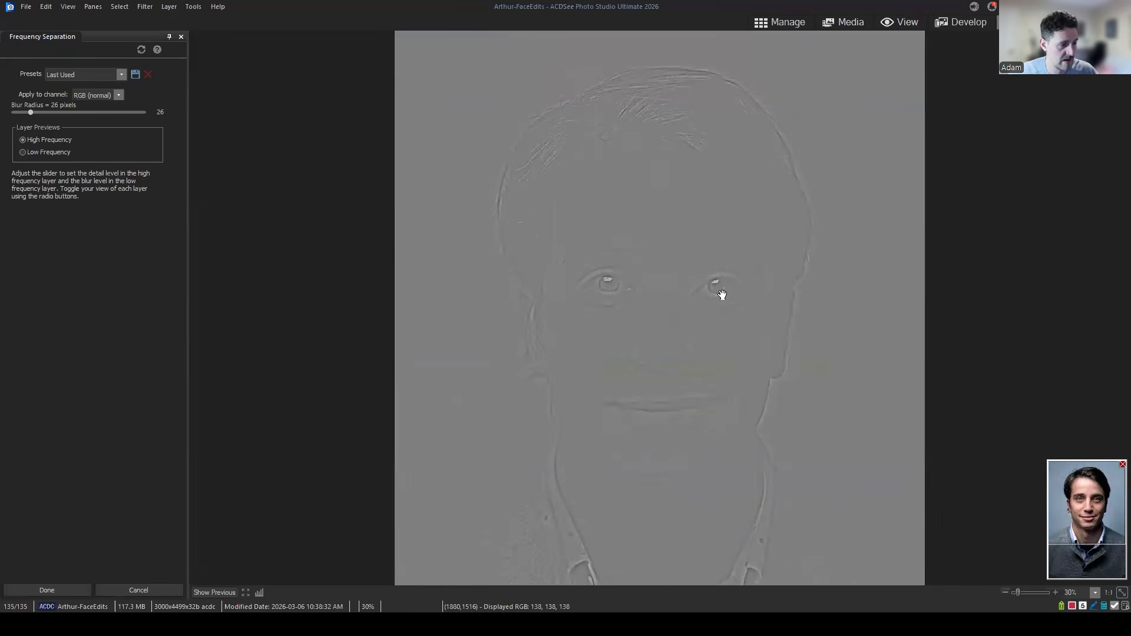
drag(1082, 506, 1090, 525)
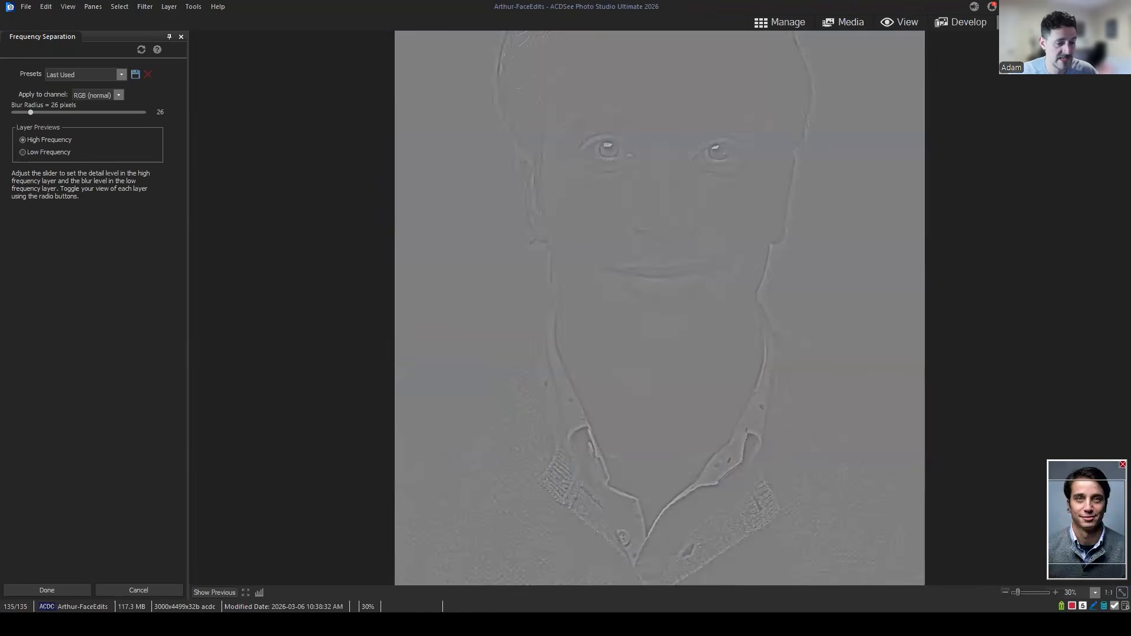
click(1100, 504)
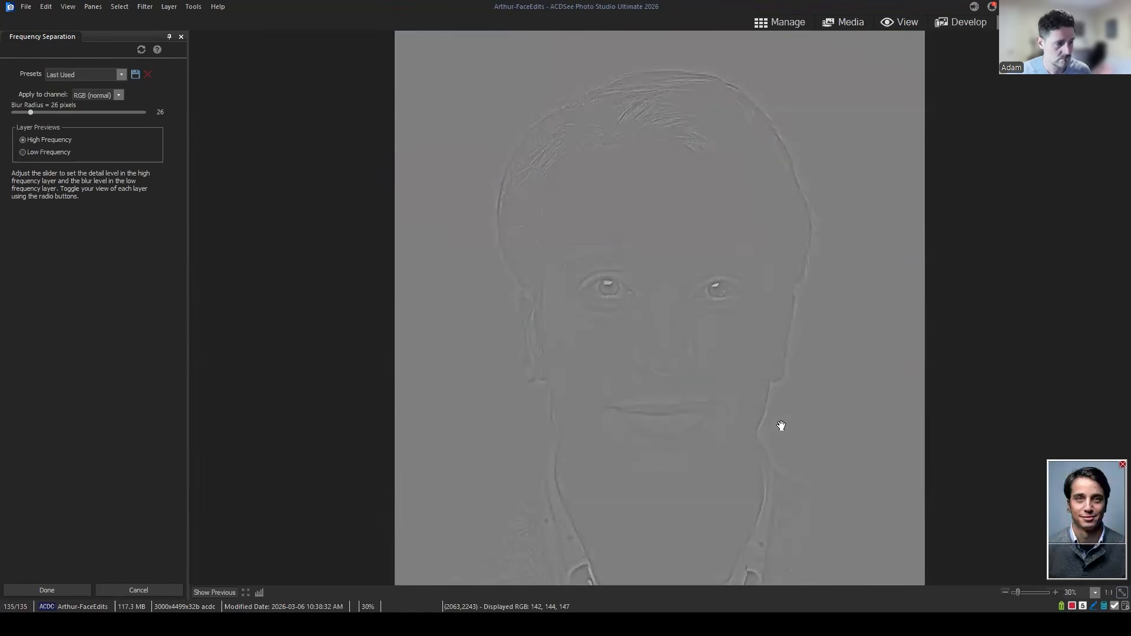
drag(31, 112, 90, 112)
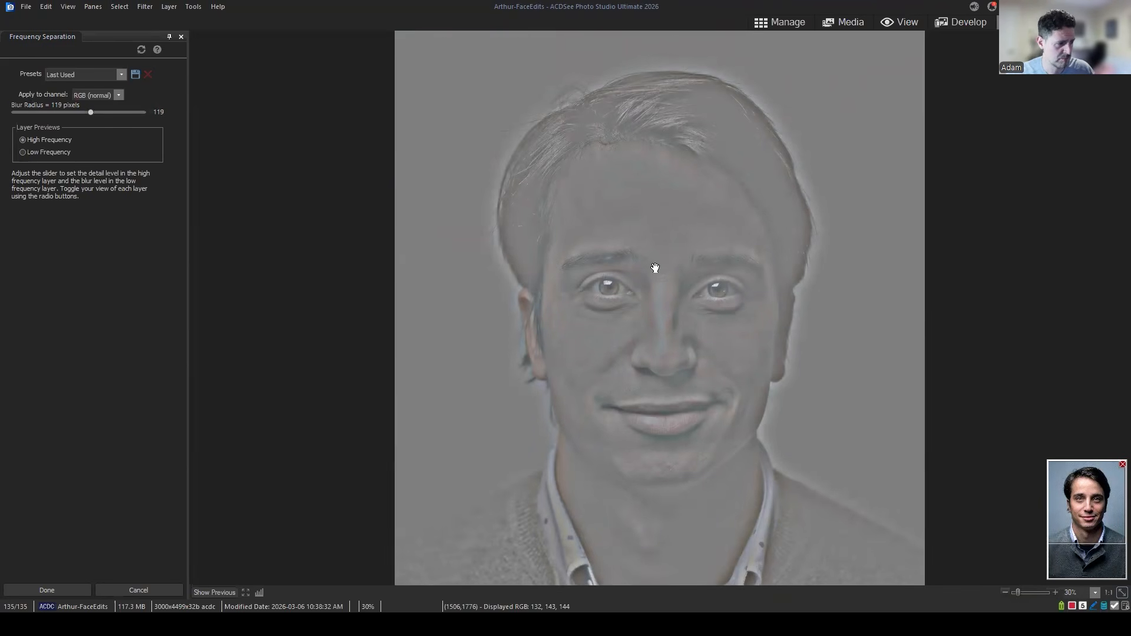
click(34, 109)
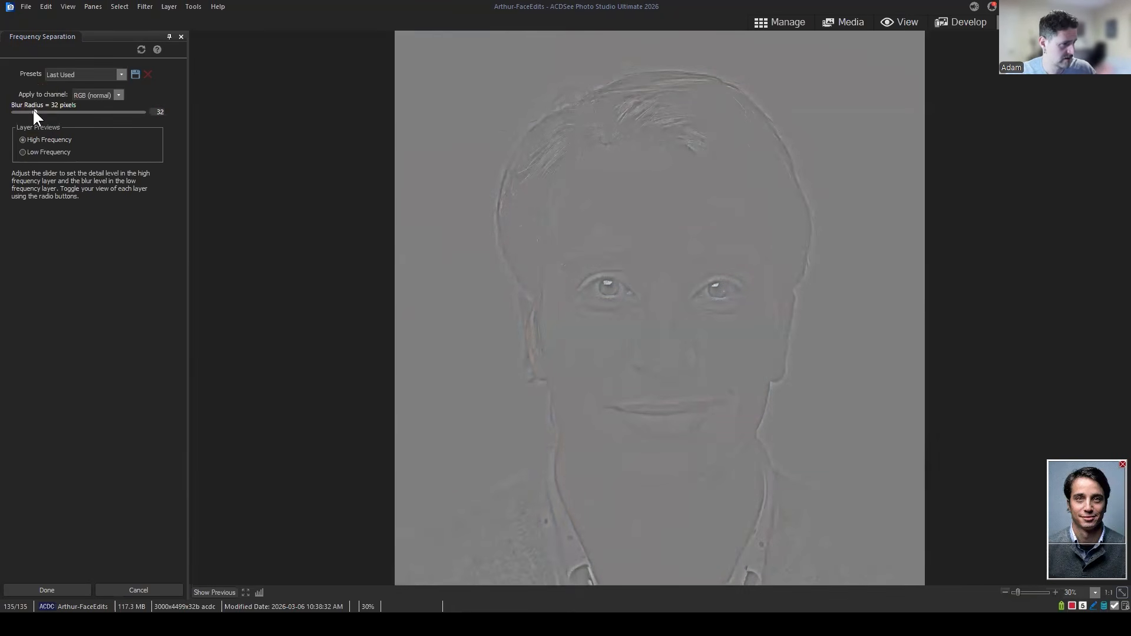
click(29, 111)
drag(737, 387, 737, 264)
click(742, 385)
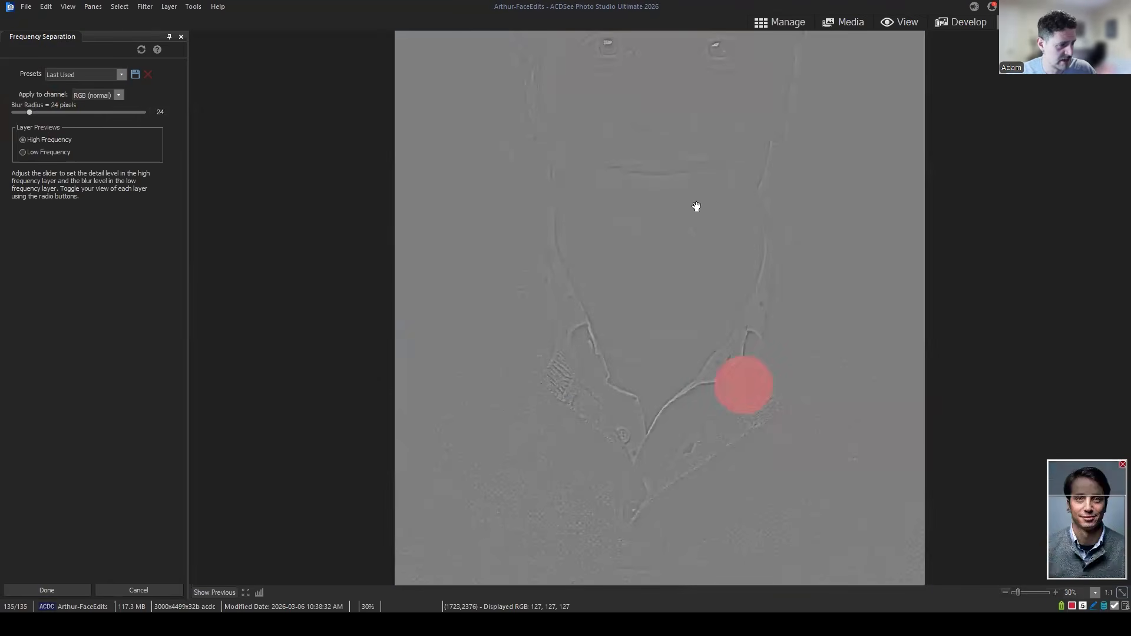
drag(829, 224, 808, 292)
drag(790, 281, 783, 347)
drag(756, 214, 754, 331)
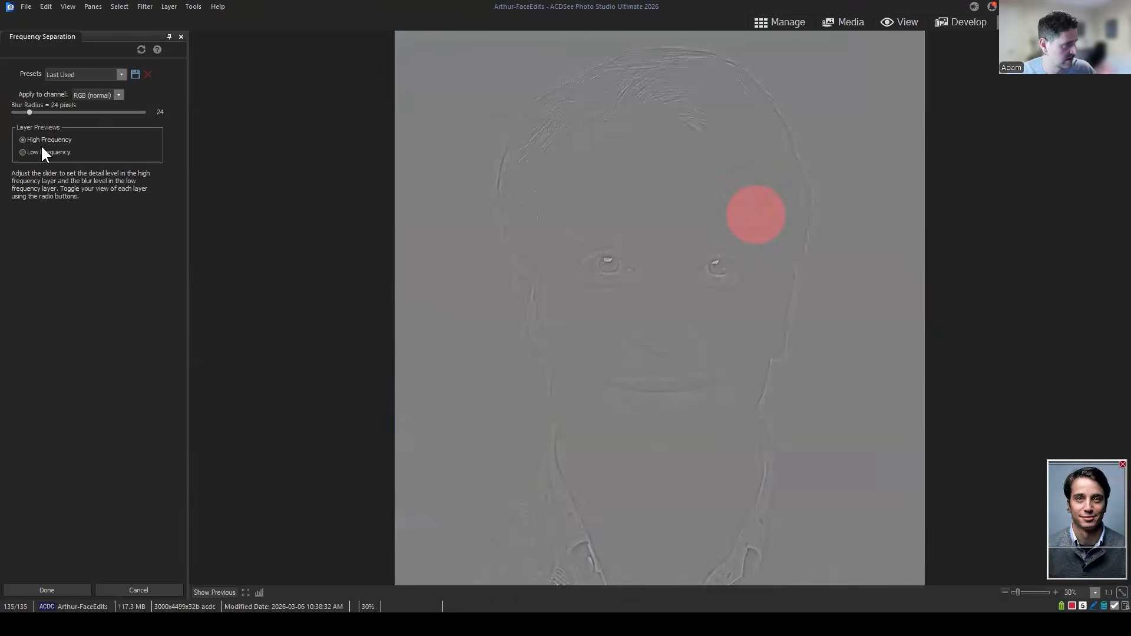
Set the blur radius to 31 pixels, check the low- and high-frequency previews, and apply the frequency separation.
click(31, 111)
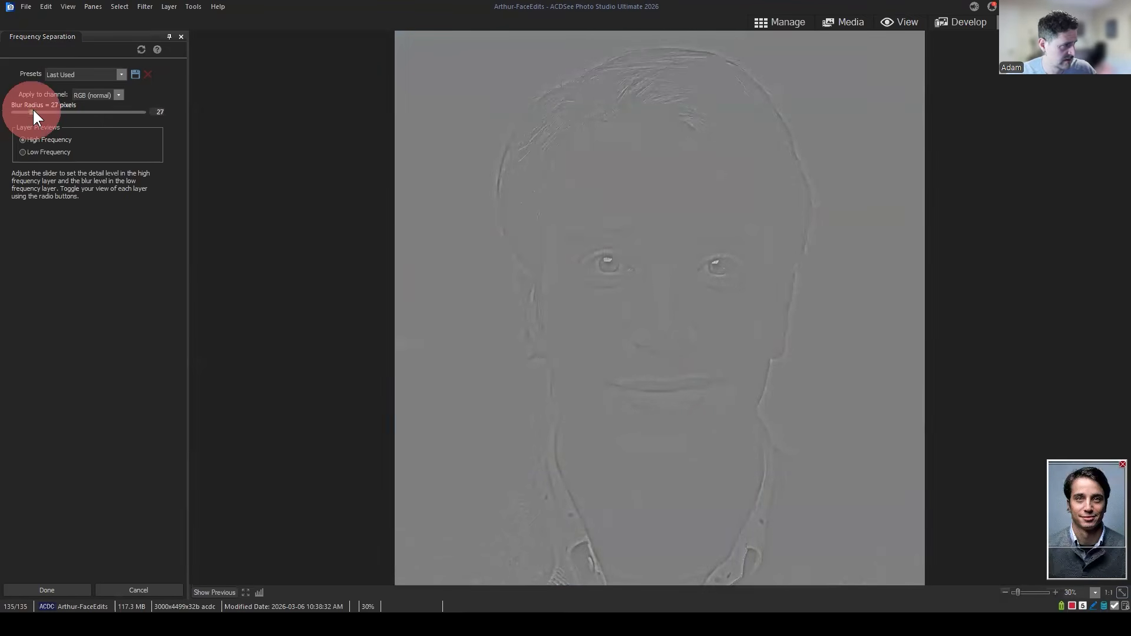
drag(34, 112, 36, 111)
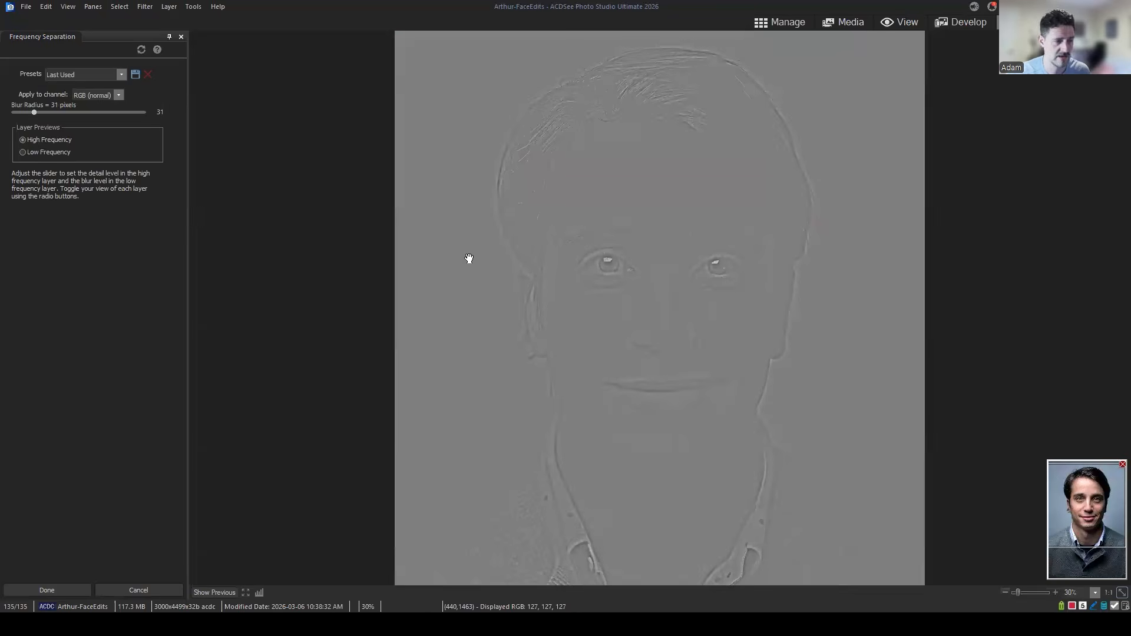
click(40, 152)
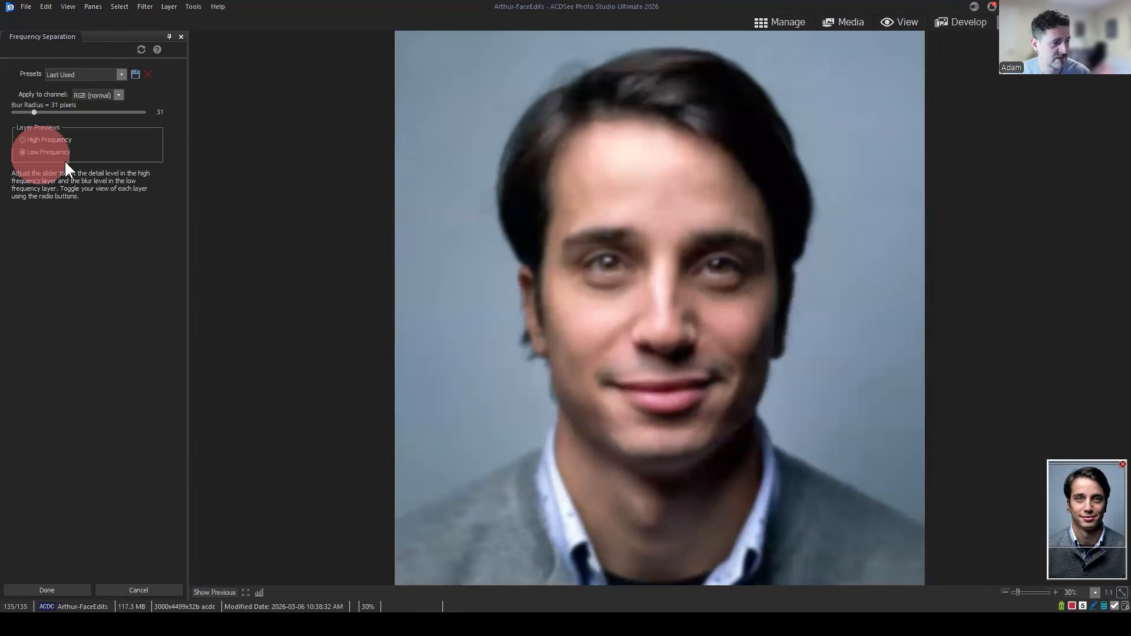
click(24, 140)
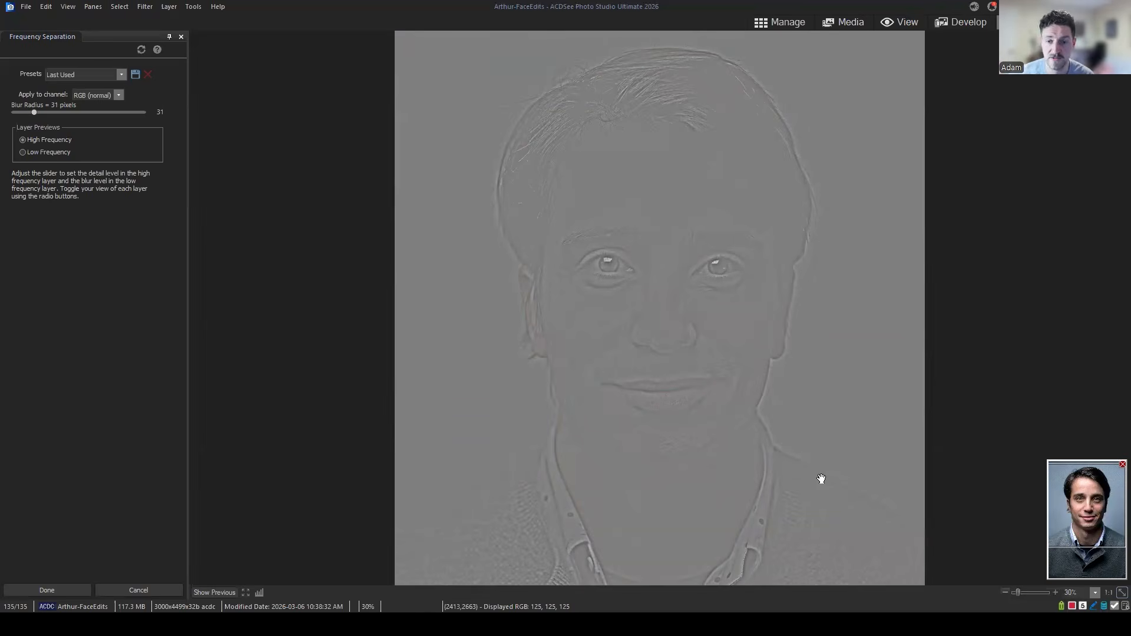
click(46, 591)
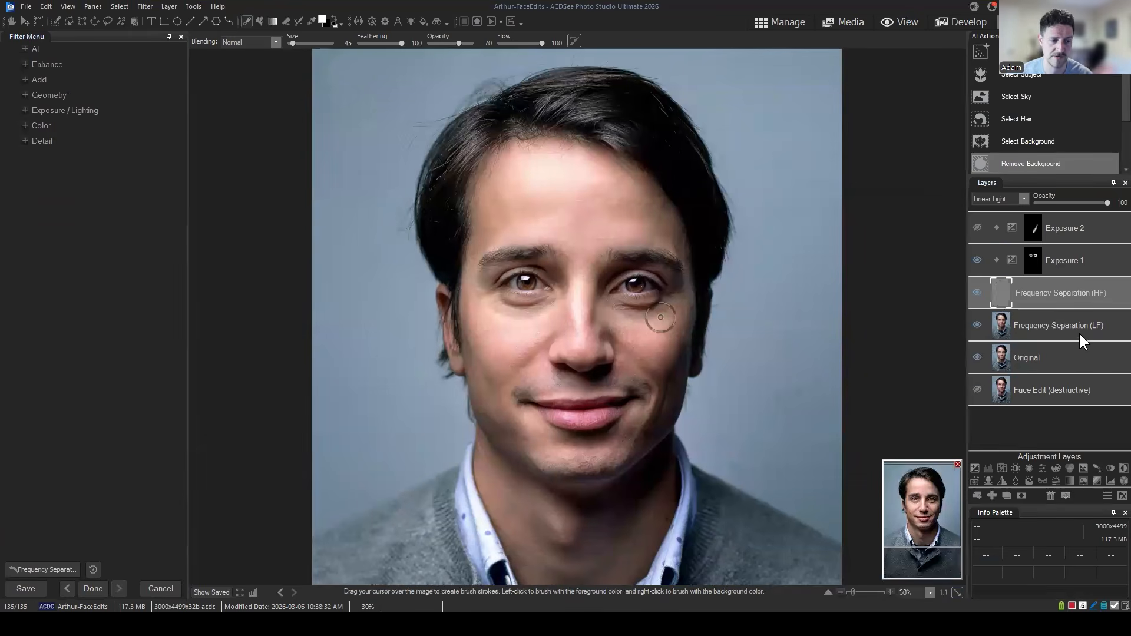
Hide the Original, Frequency Separation (LF) and Exposure 1 layers to examine the high-frequency layer on its own.
click(1043, 431)
click(1059, 294)
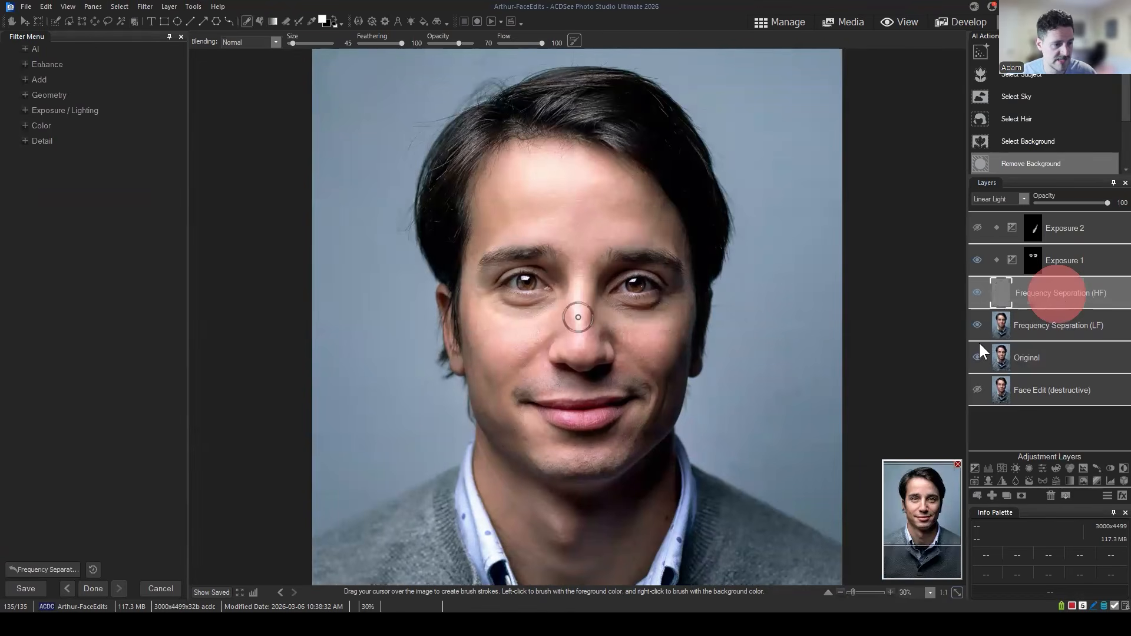
click(976, 358)
click(977, 326)
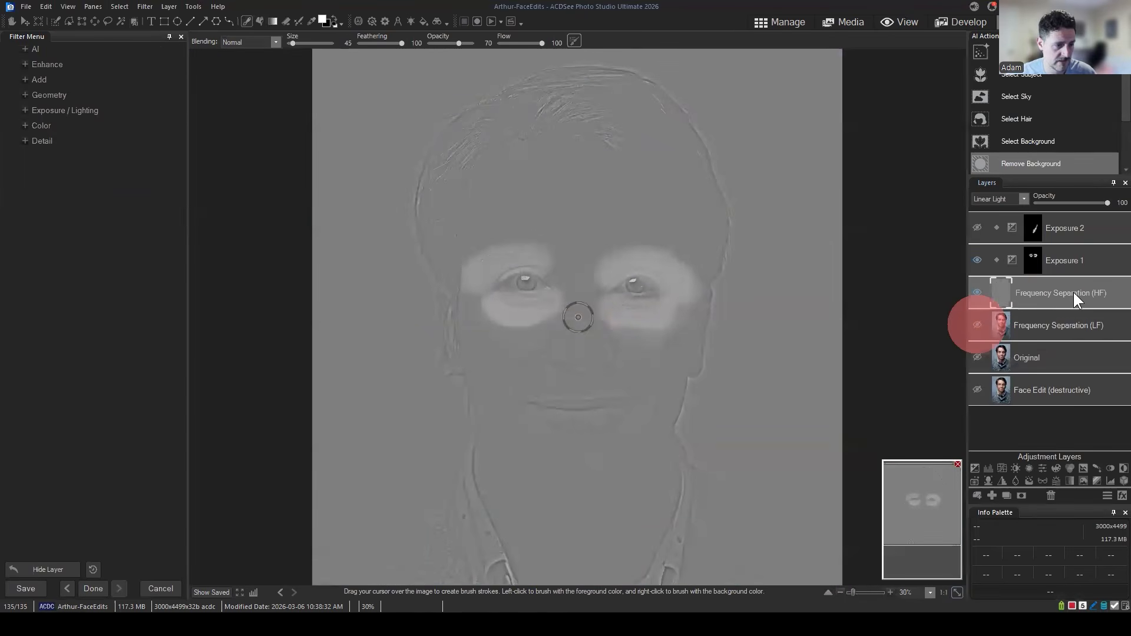
click(978, 258)
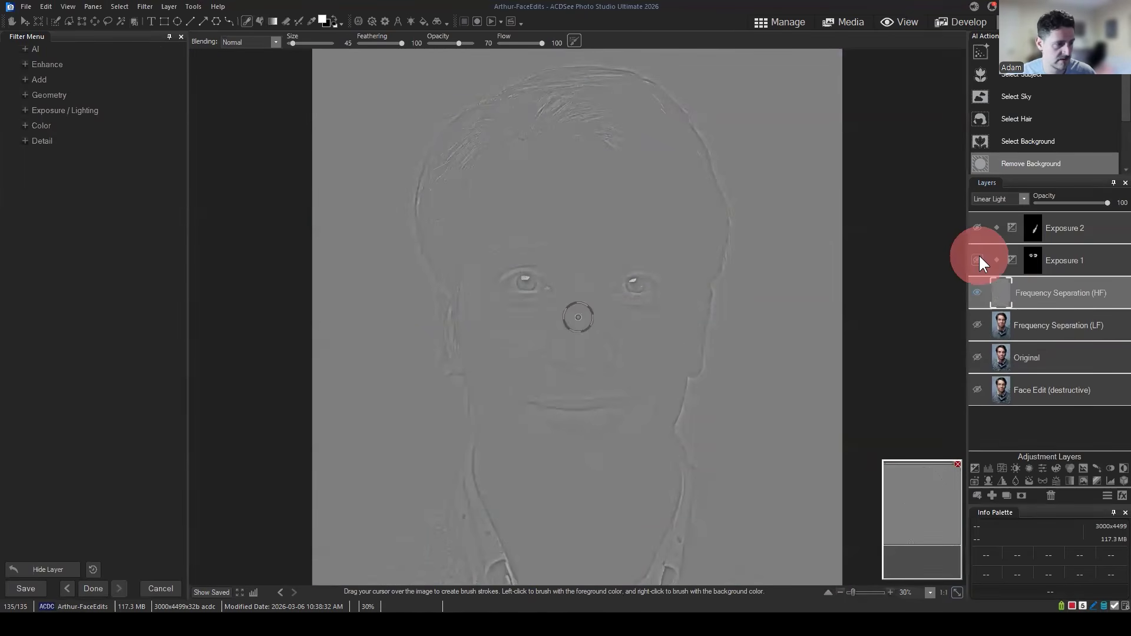
scroll(752, 293, down, 1)
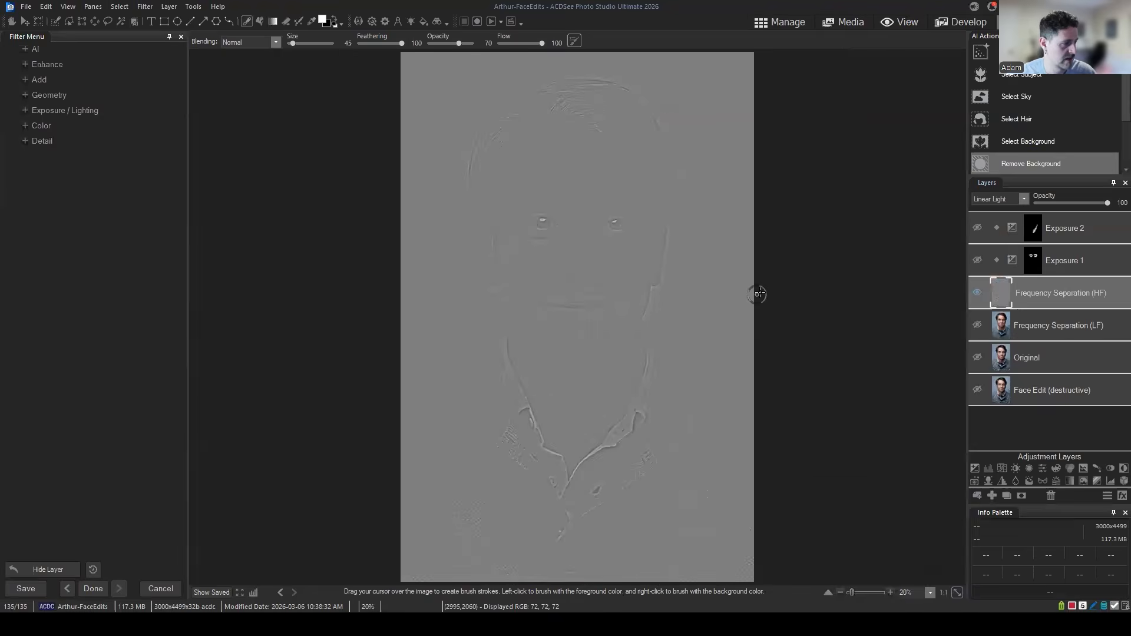
View the low-frequency layer alone and the high-frequency layer alone, and show both frequency layers together.
click(976, 293)
click(976, 324)
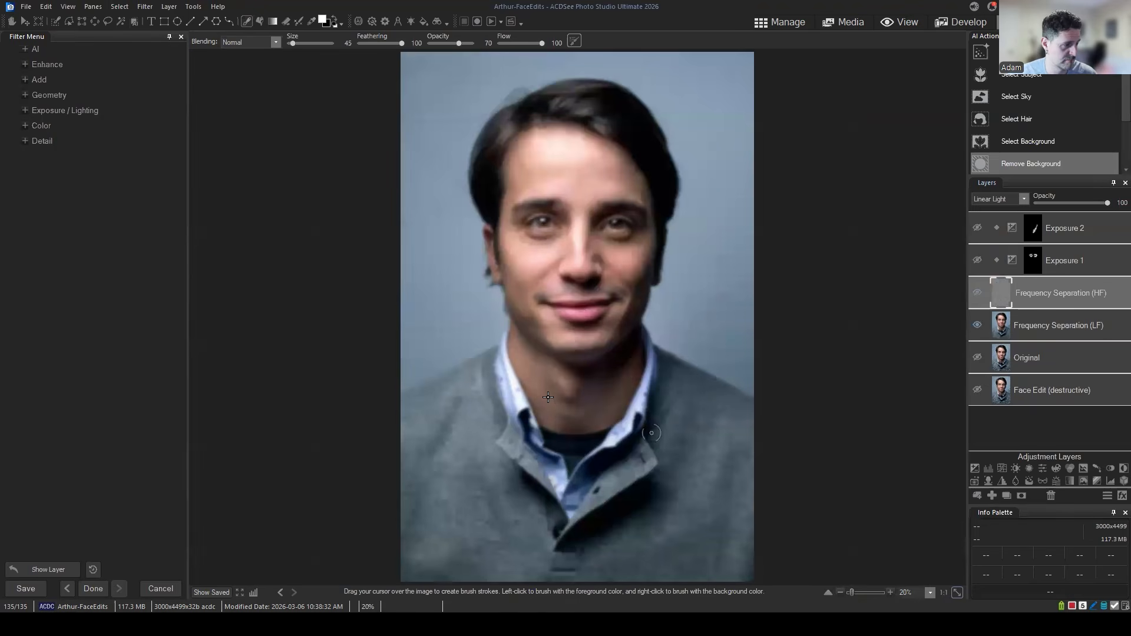
click(977, 324)
click(975, 292)
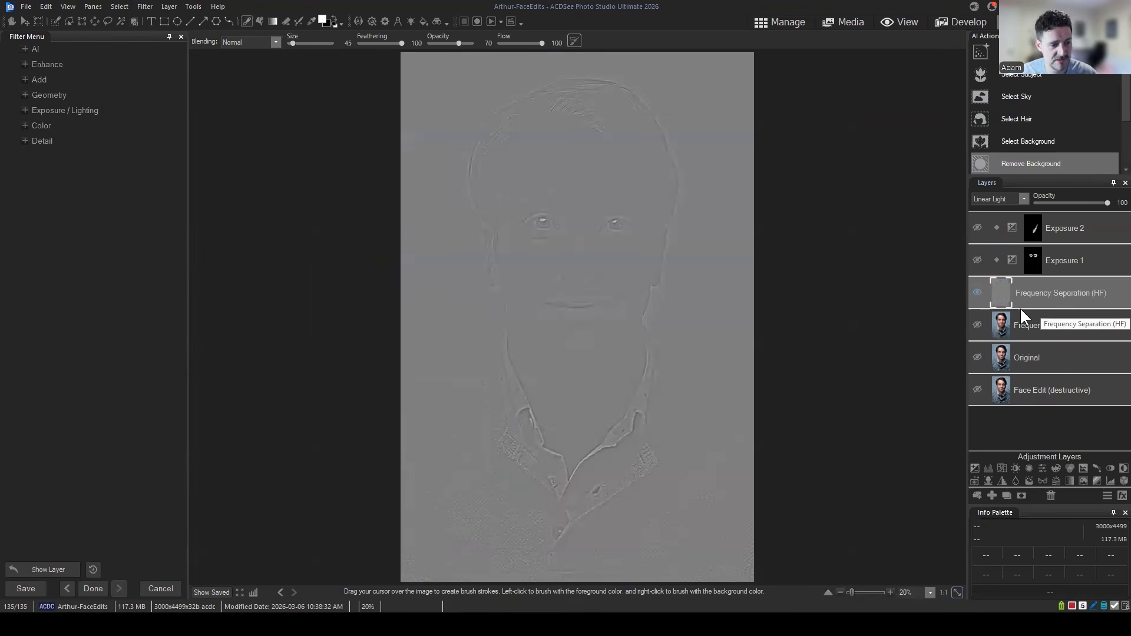
click(977, 325)
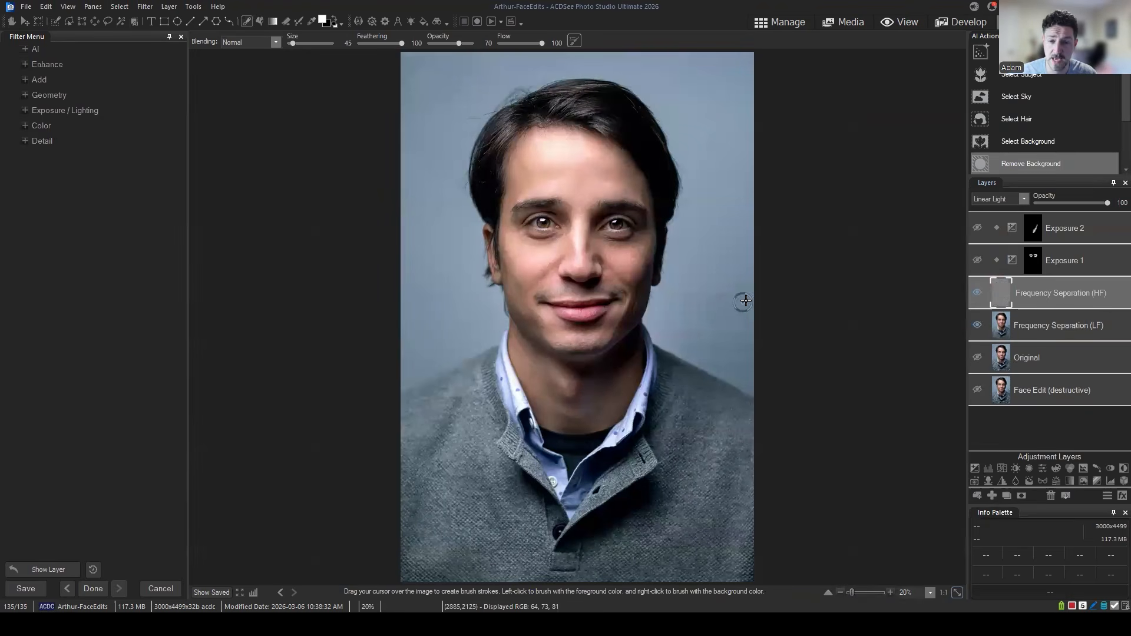
Show Exposure 1 and compare the combined frequency layers with the Original layer, leaving all of them visible.
click(979, 259)
click(978, 293)
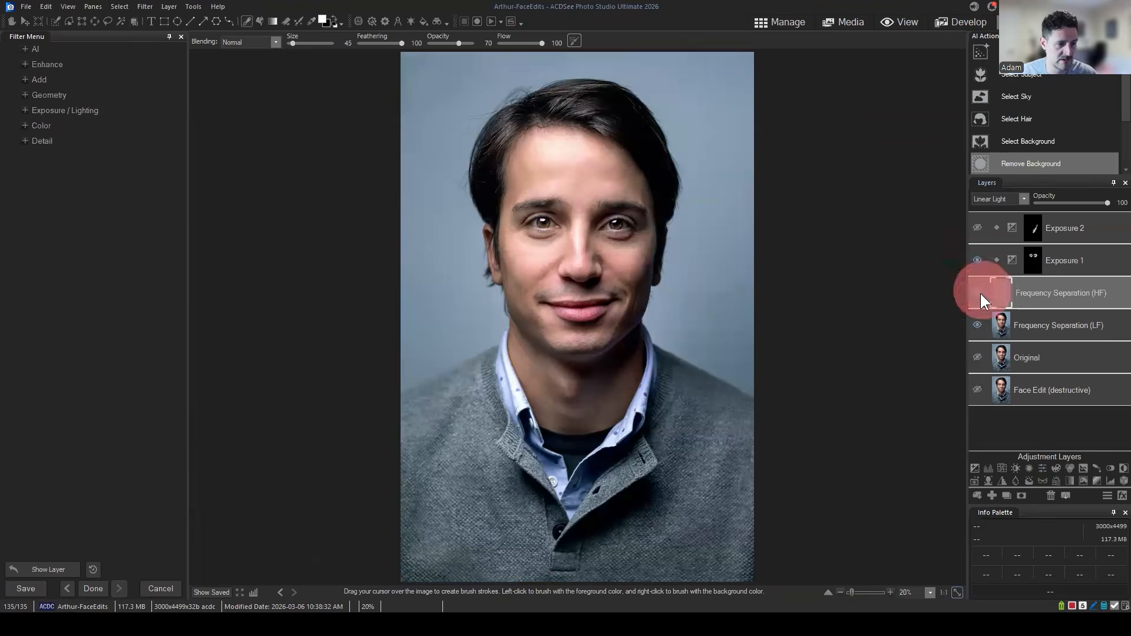
click(978, 325)
click(977, 357)
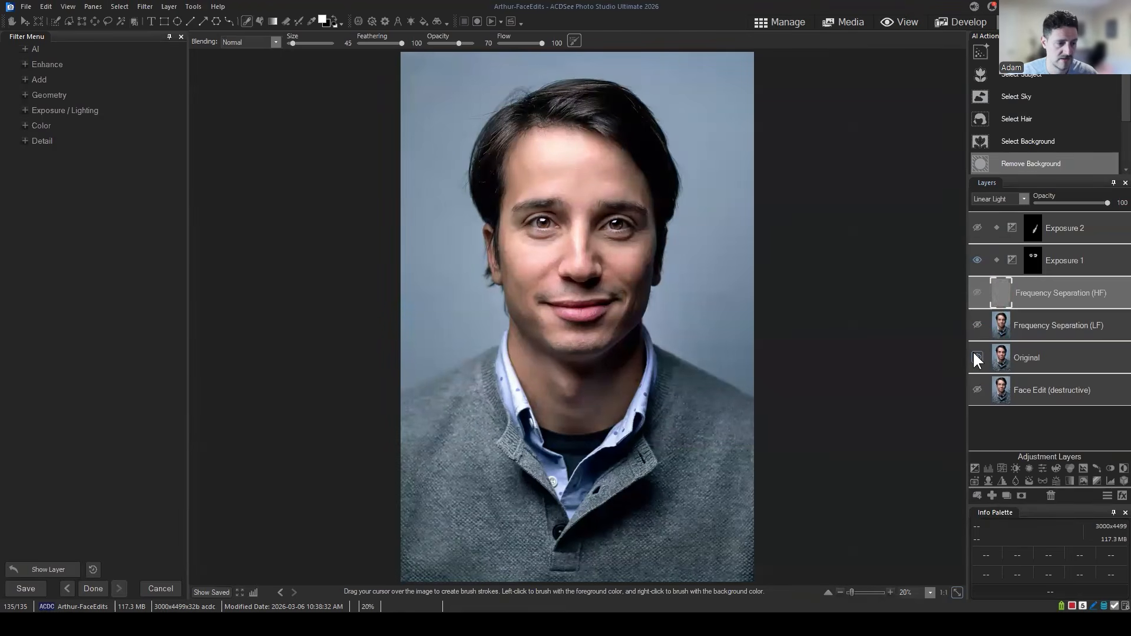
click(977, 325)
click(977, 293)
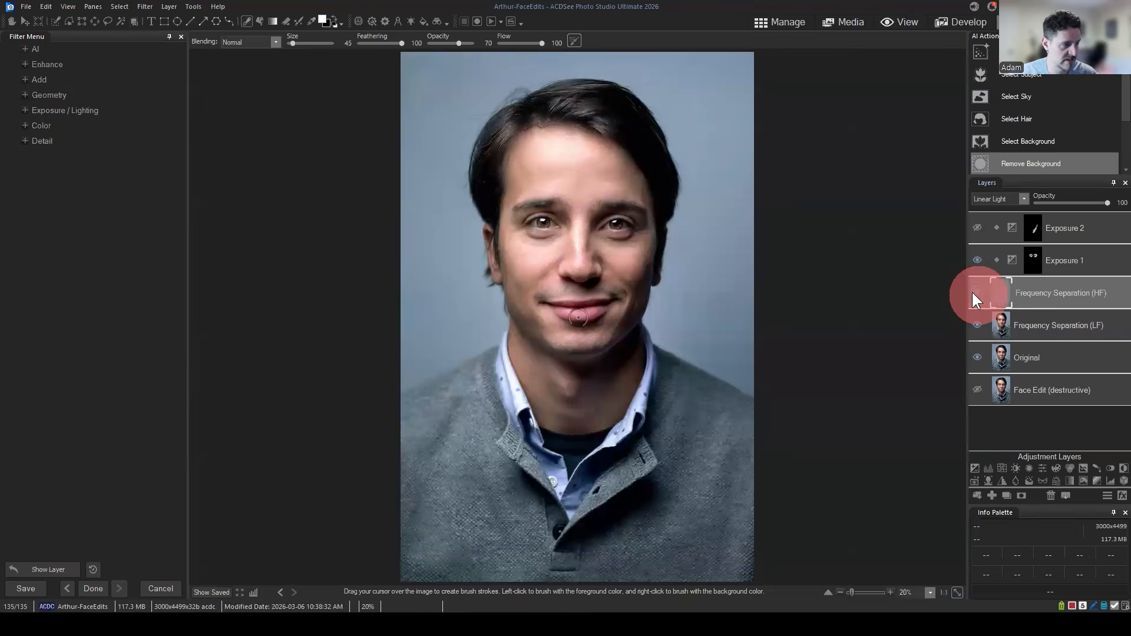
Hide the Frequency Separation (LF), Original and Exposure 1 layers and select the isolated high-frequency layer around the eyes and nose.
scroll(587, 177, up, 1)
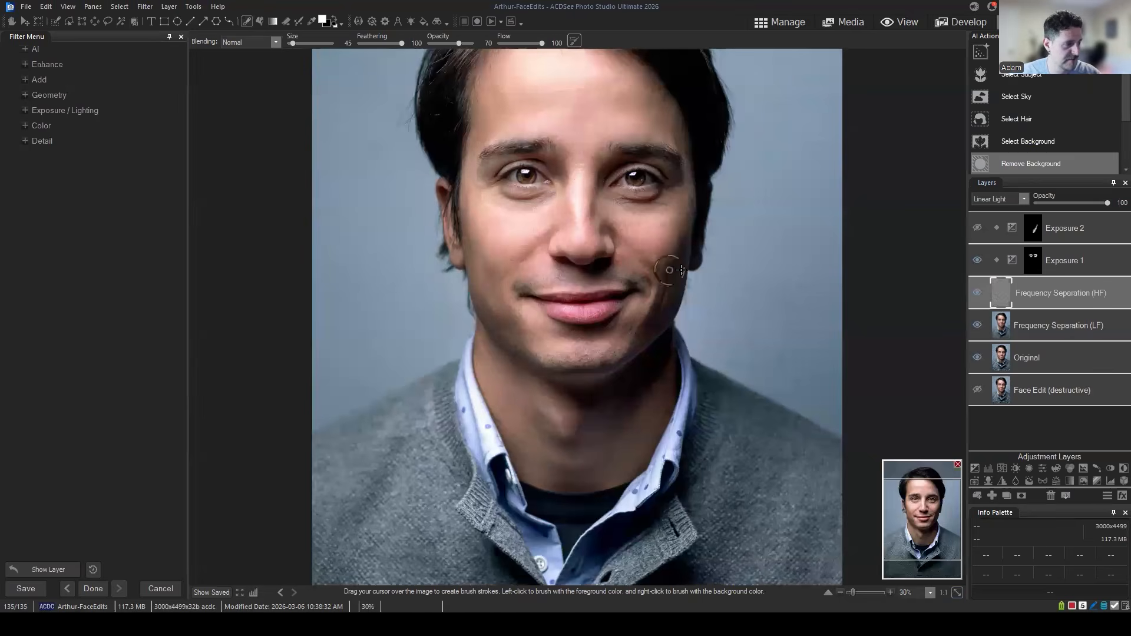
drag(946, 546, 946, 526)
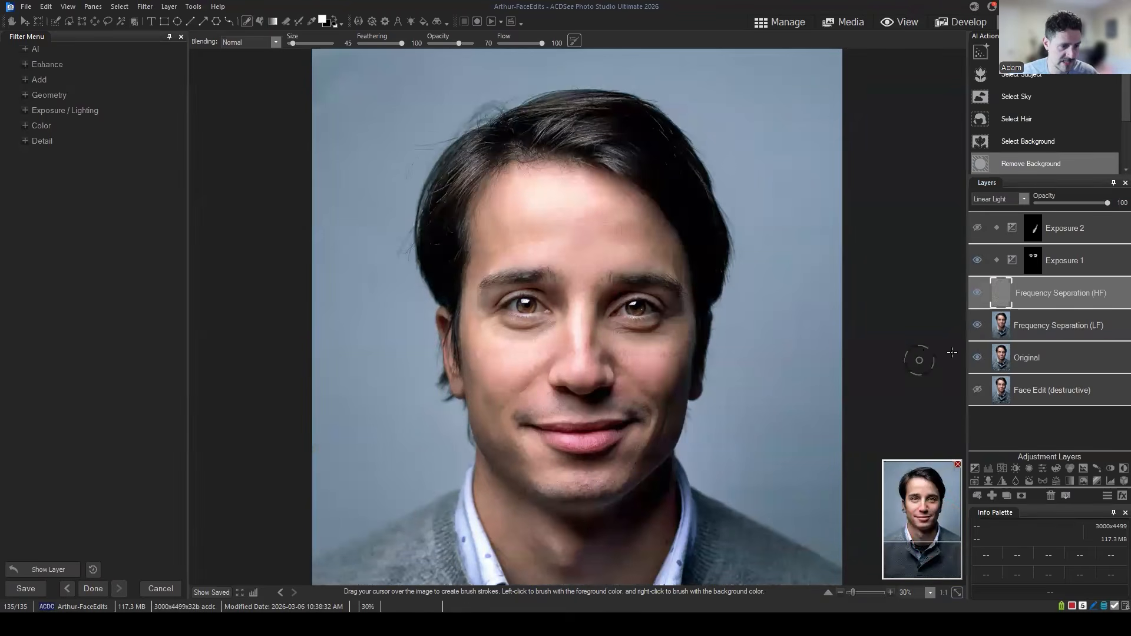
click(977, 325)
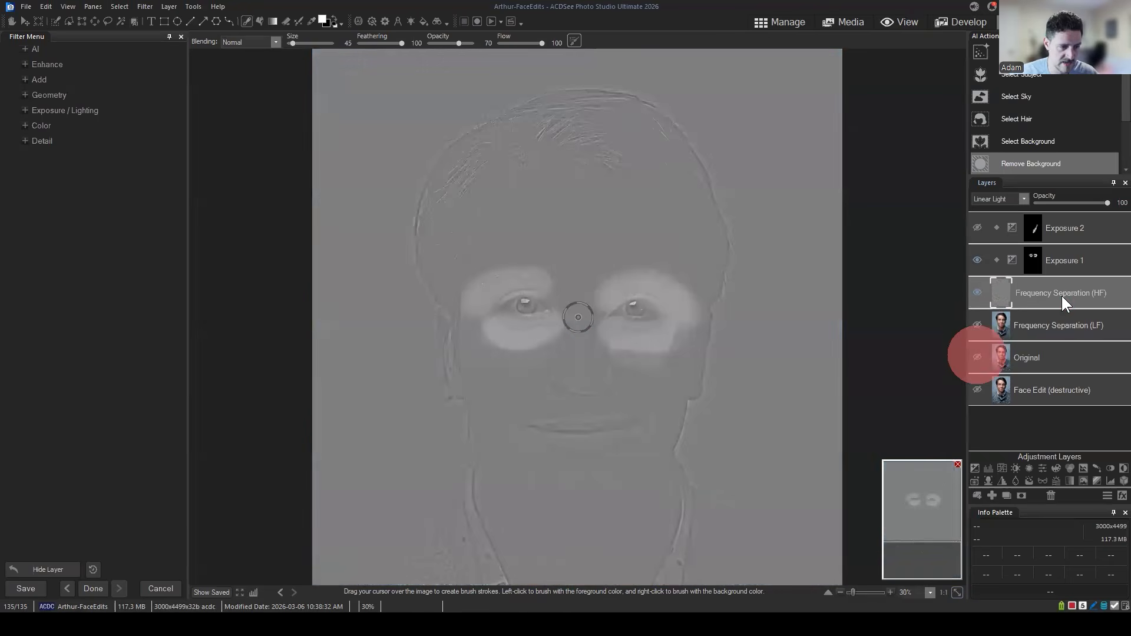
click(975, 260)
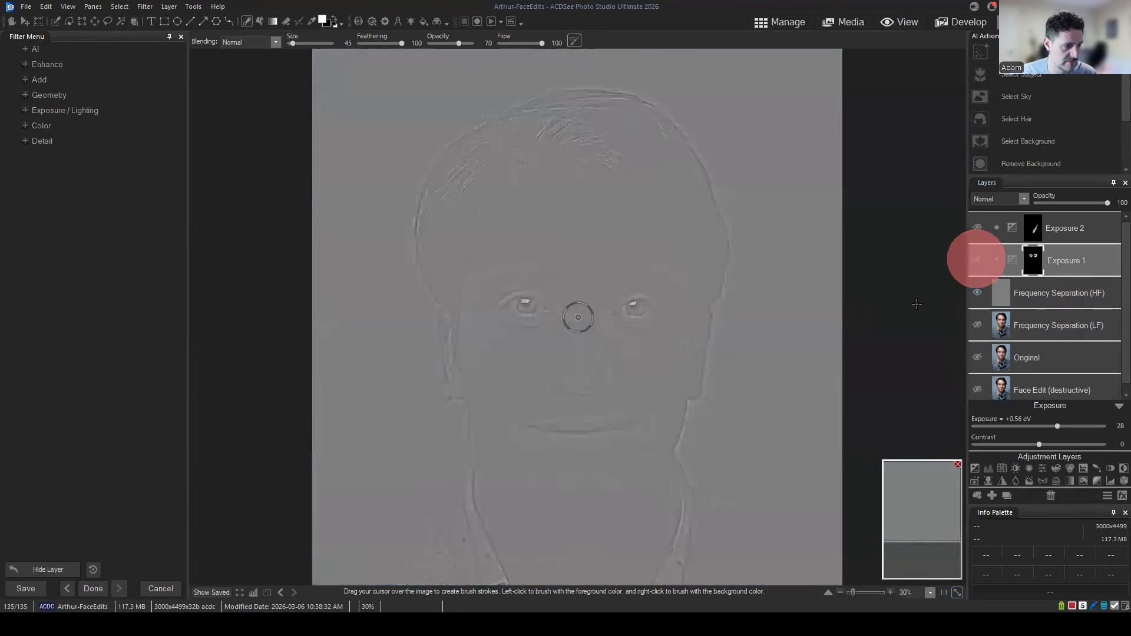
scroll(640, 398, up, 2)
scroll(633, 403, up, 2)
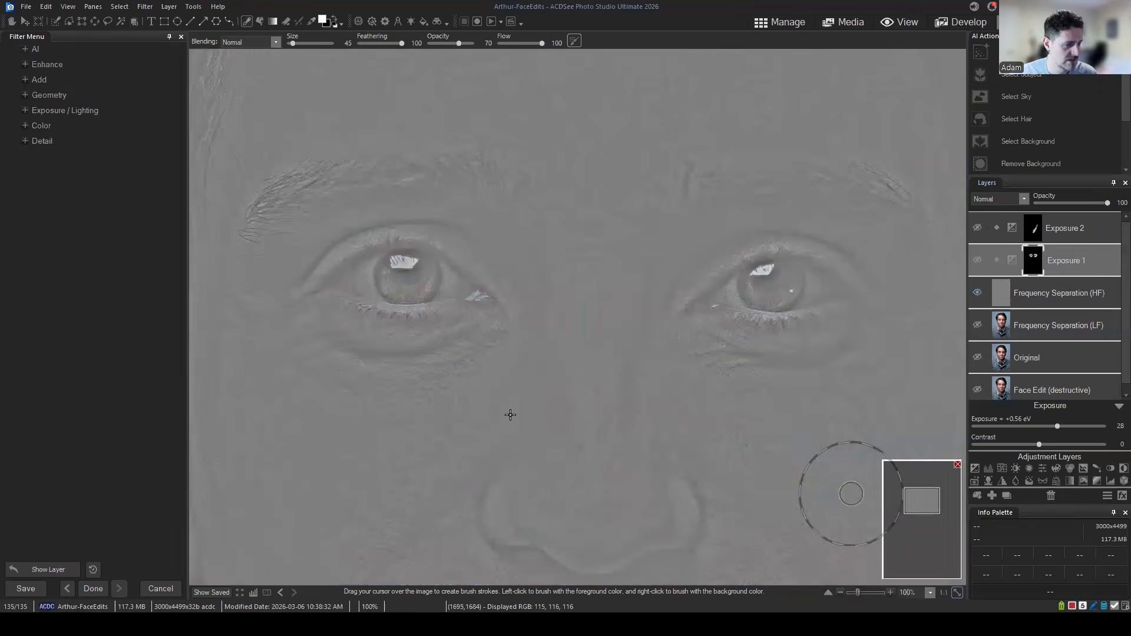
click(513, 441)
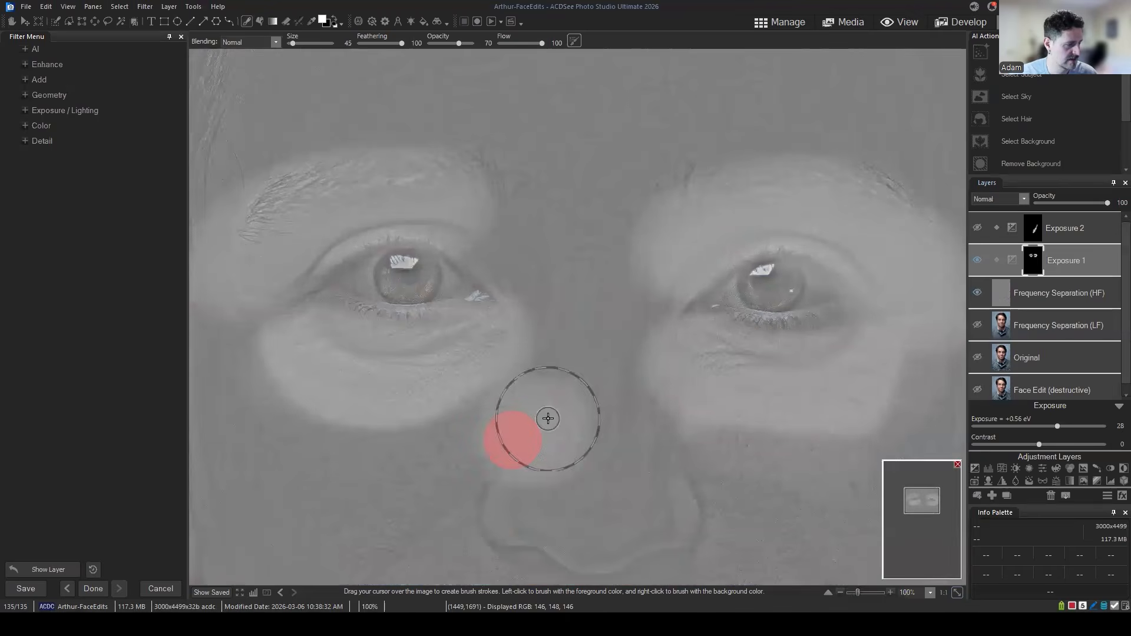
click(977, 259)
click(1047, 294)
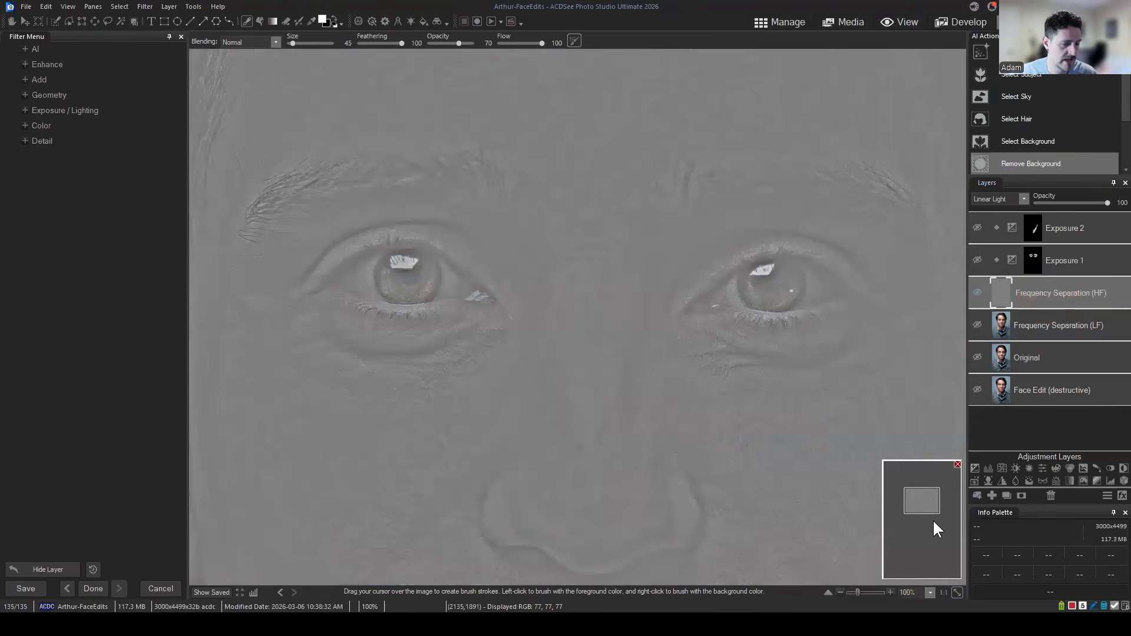
drag(924, 507, 924, 515)
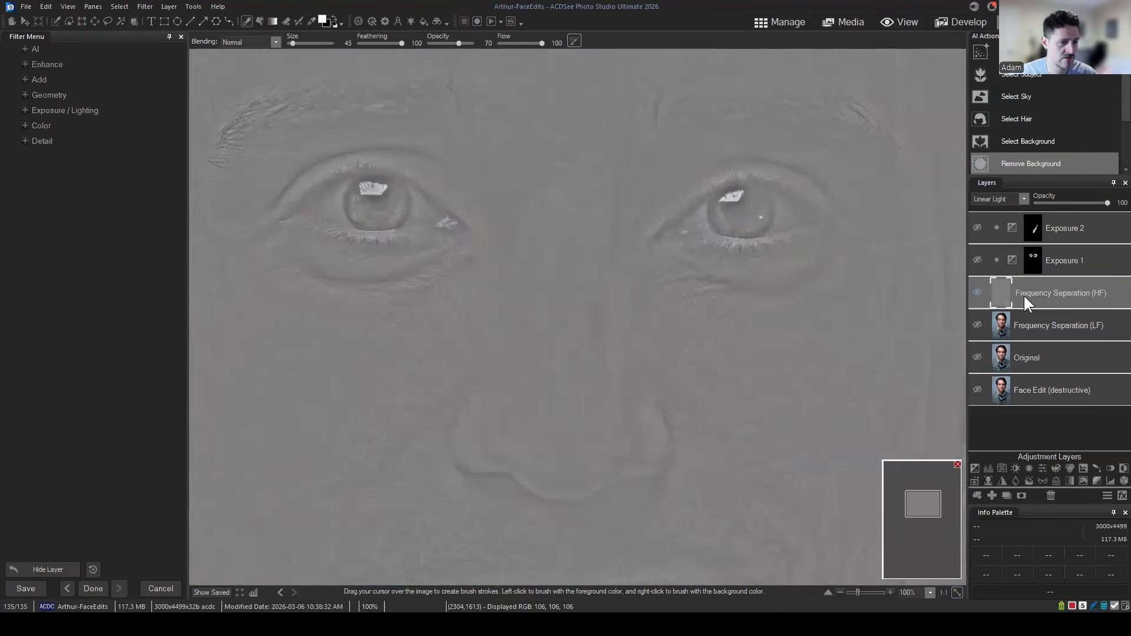
View the Frequency Separation (LF) layer alone on the face and compare it with both frequency layers combined.
drag(1024, 296, 1059, 307)
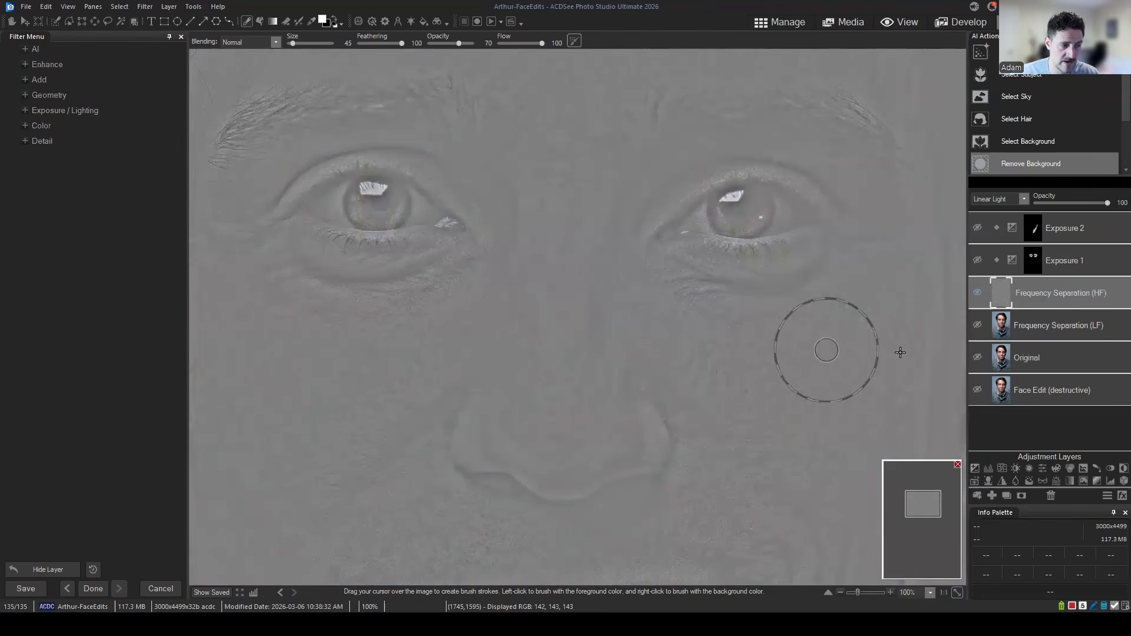
click(979, 293)
click(975, 324)
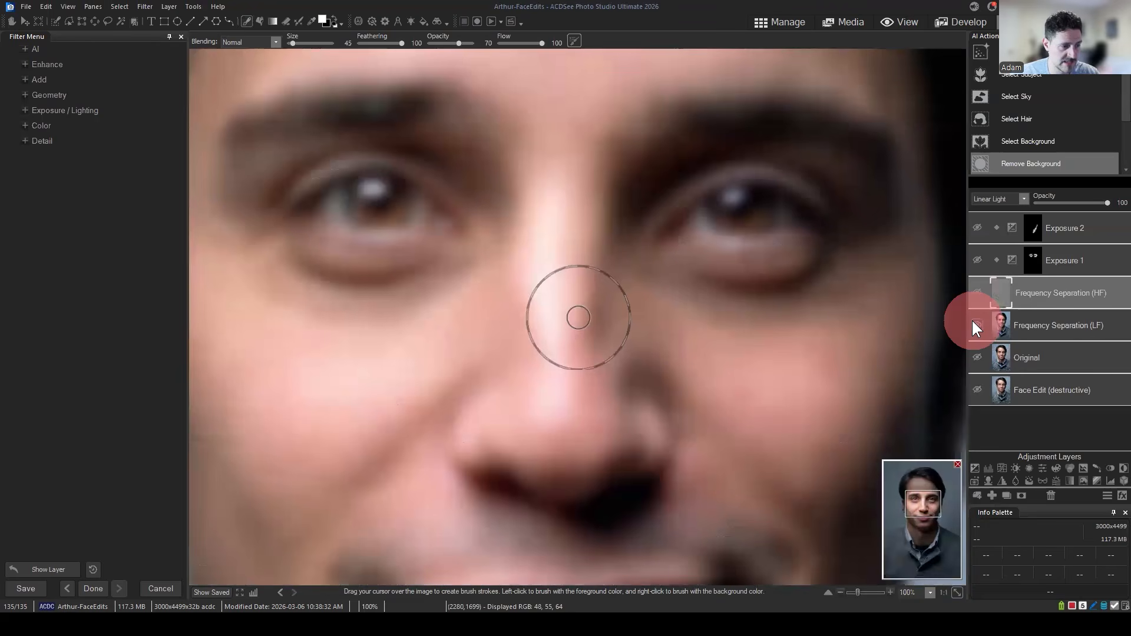
click(1052, 323)
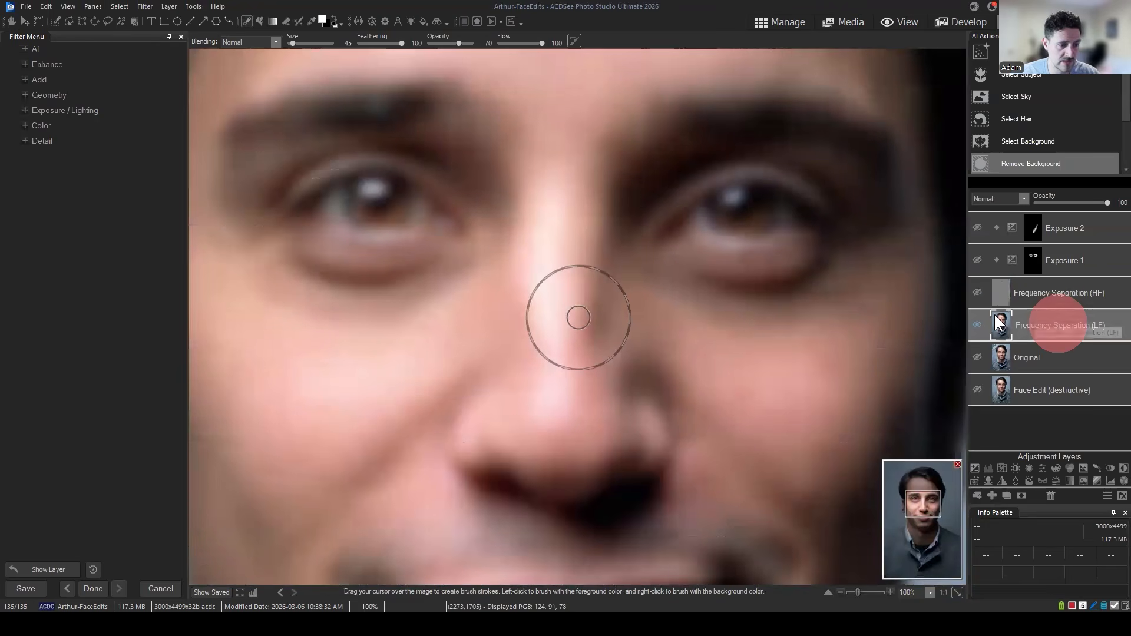
click(977, 290)
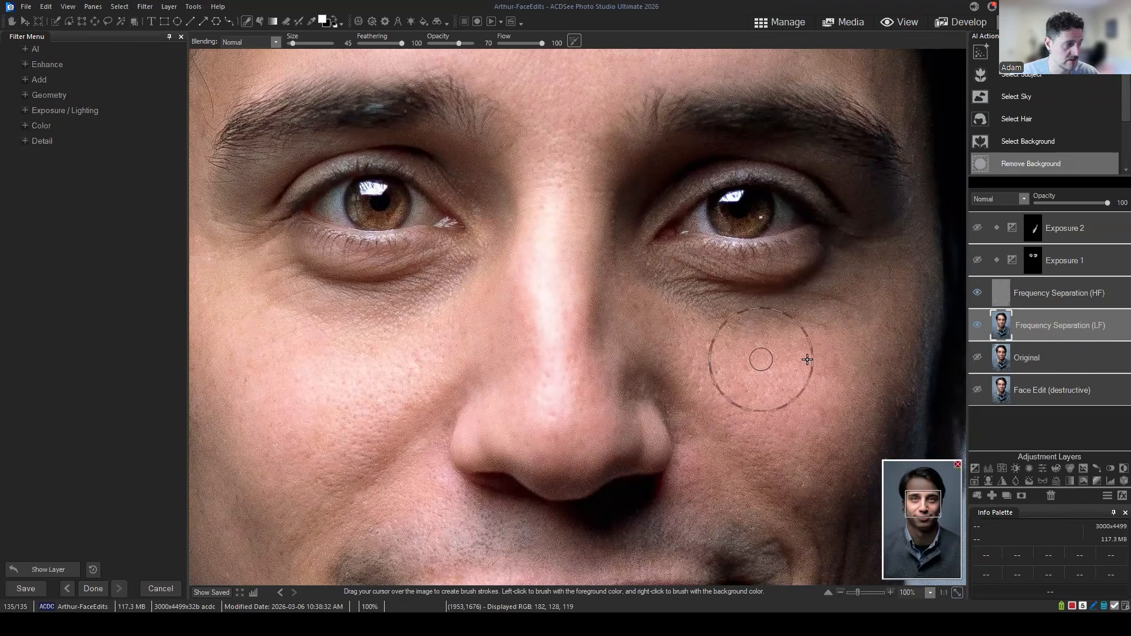
Hide the low-frequency layer and make Frequency Separation (HF) the active layer for retouching skin texture.
click(976, 324)
click(1036, 294)
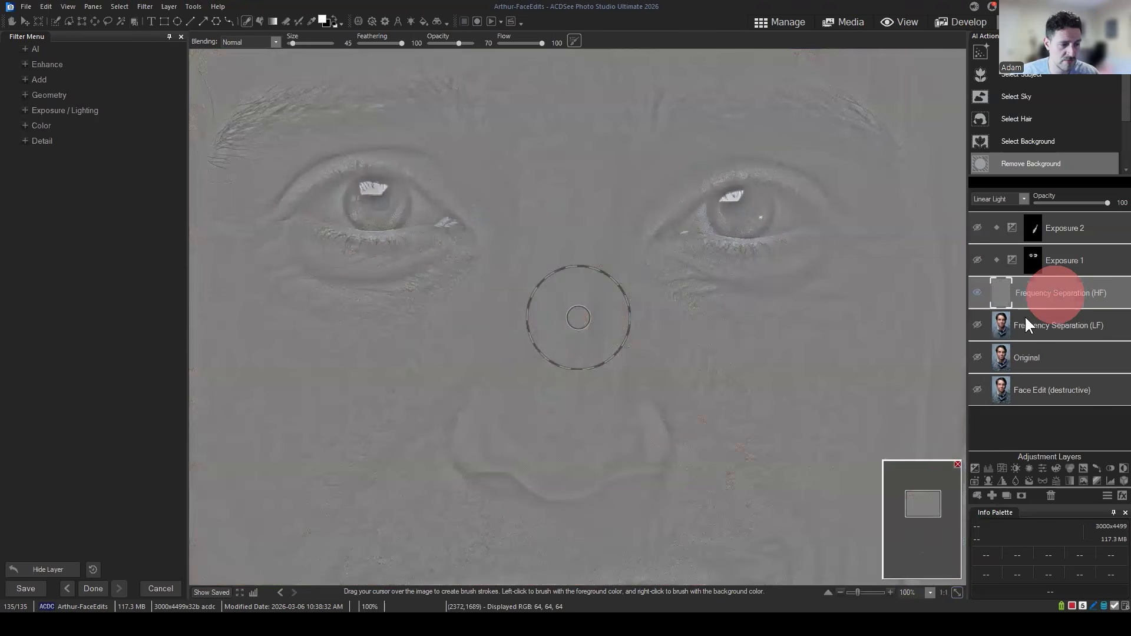
click(920, 508)
drag(920, 512, 917, 505)
mouse_move(1072, 293)
mouse_down()
mouse_move(1058, 295)
mouse_move(1075, 293)
mouse_up()
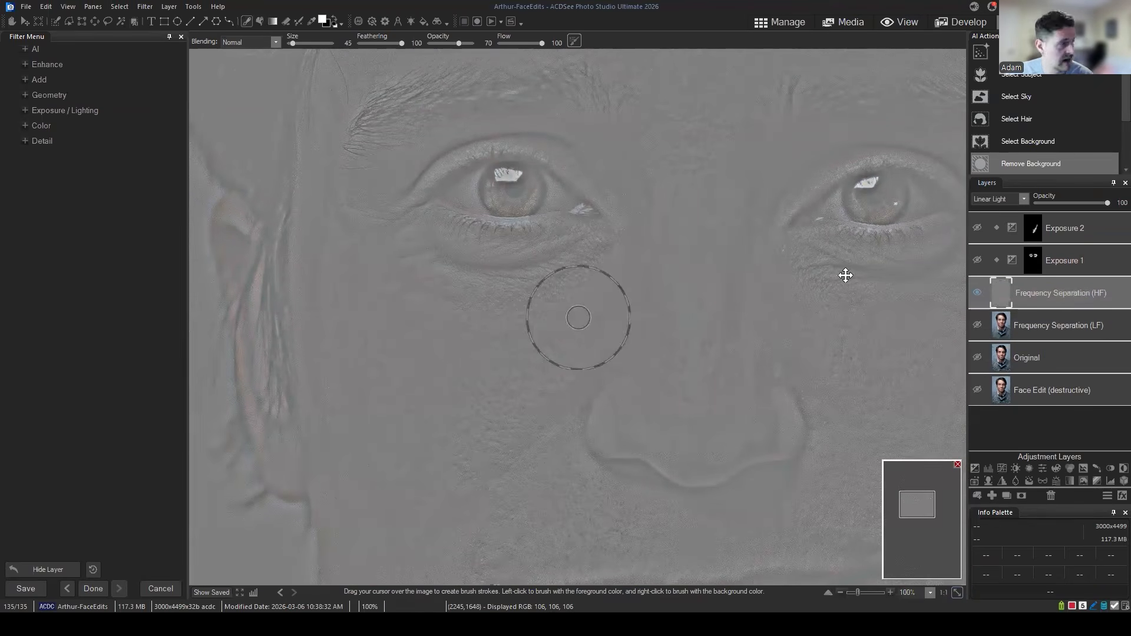
Start the Repair Tool on the high-frequency layer, using Blended Clone with a nib width of 27.
click(26, 80)
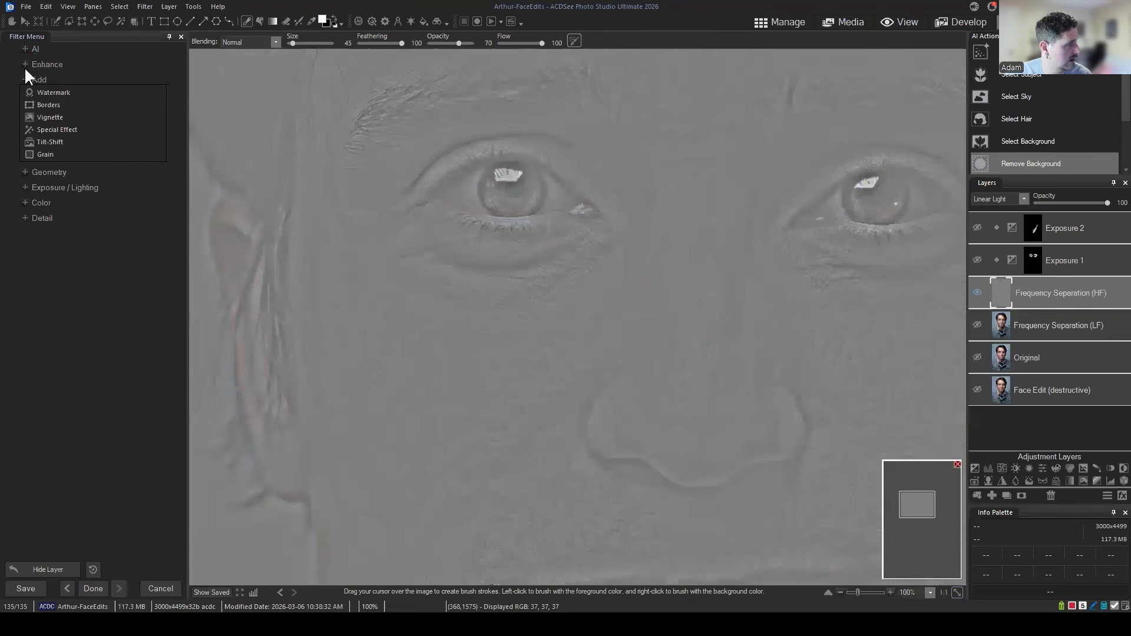
click(25, 65)
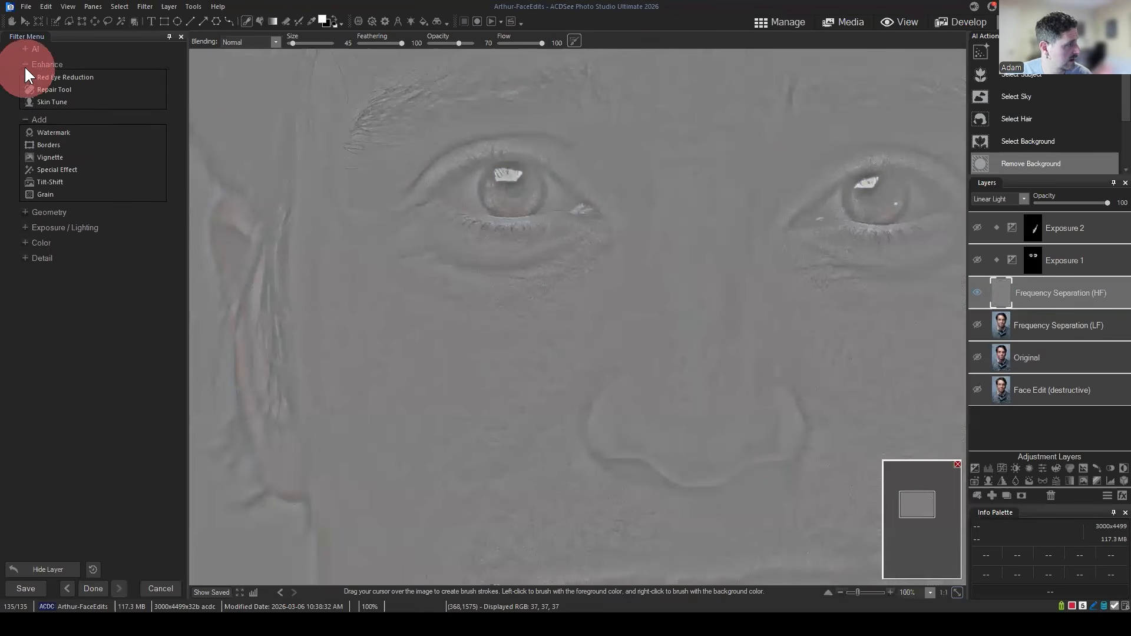
click(51, 91)
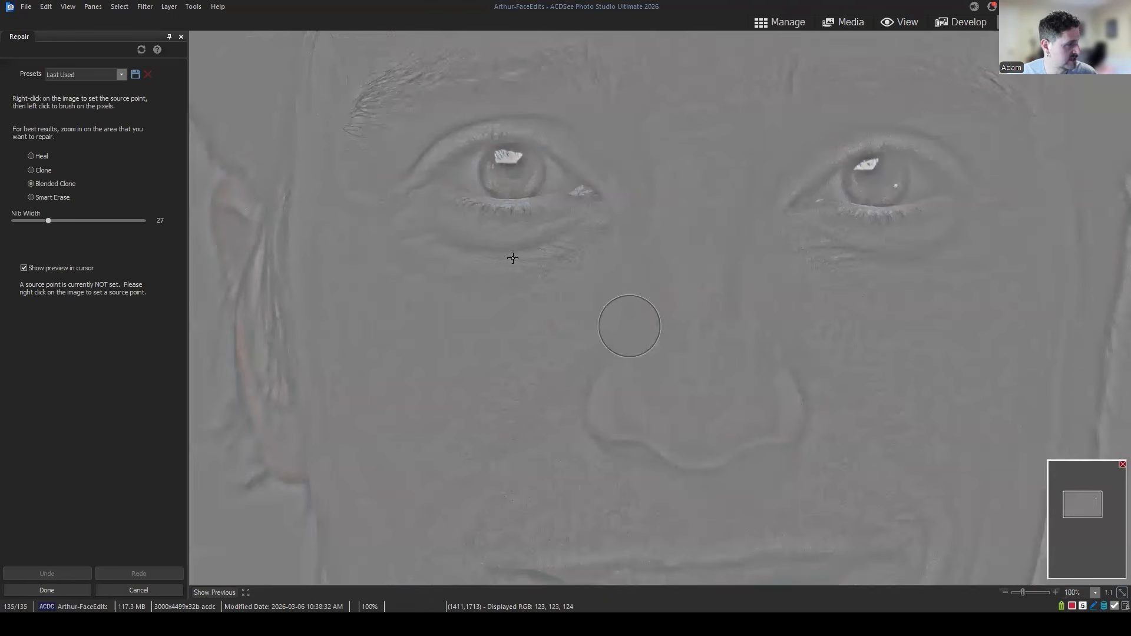
scroll(450, 293, down, 1)
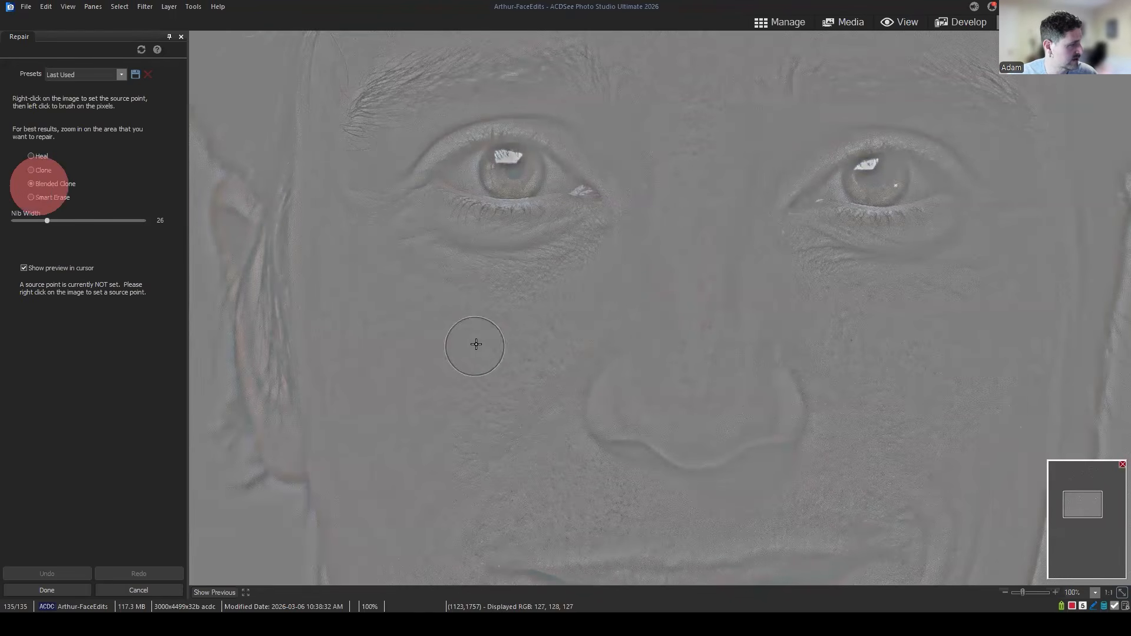
scroll(473, 323, up, 8)
scroll(399, 268, down, 7)
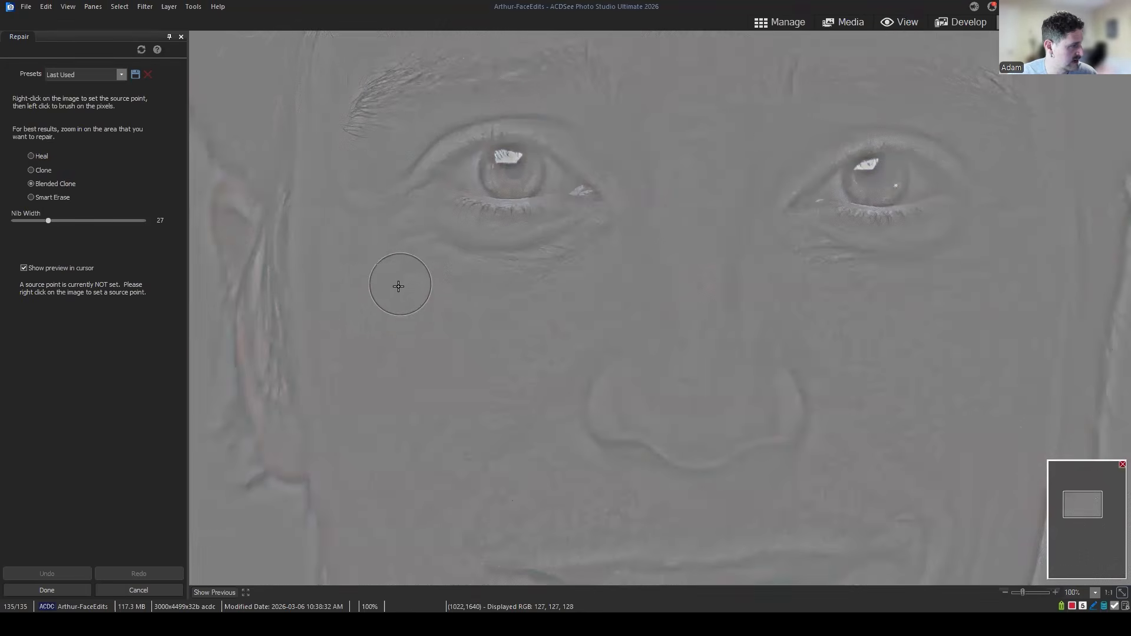
Clone smooth cheek texture over the wrinkles beneath the eye nearest the visible ear, reducing the nib width to 22 for finer areas.
right_click(398, 286)
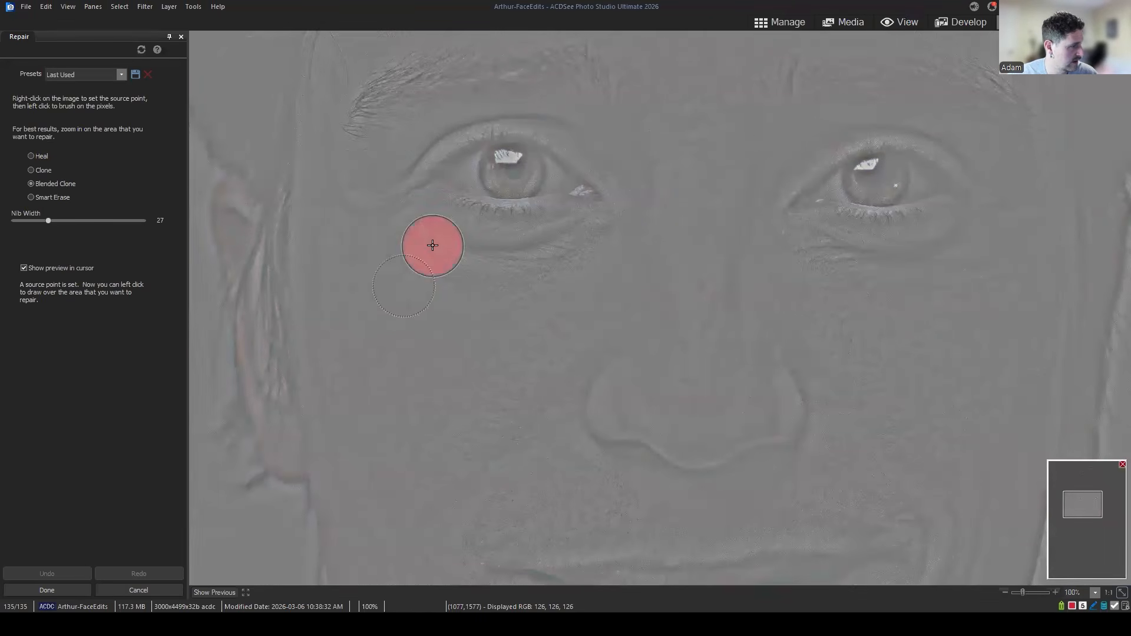
right_click(428, 312)
click(469, 255)
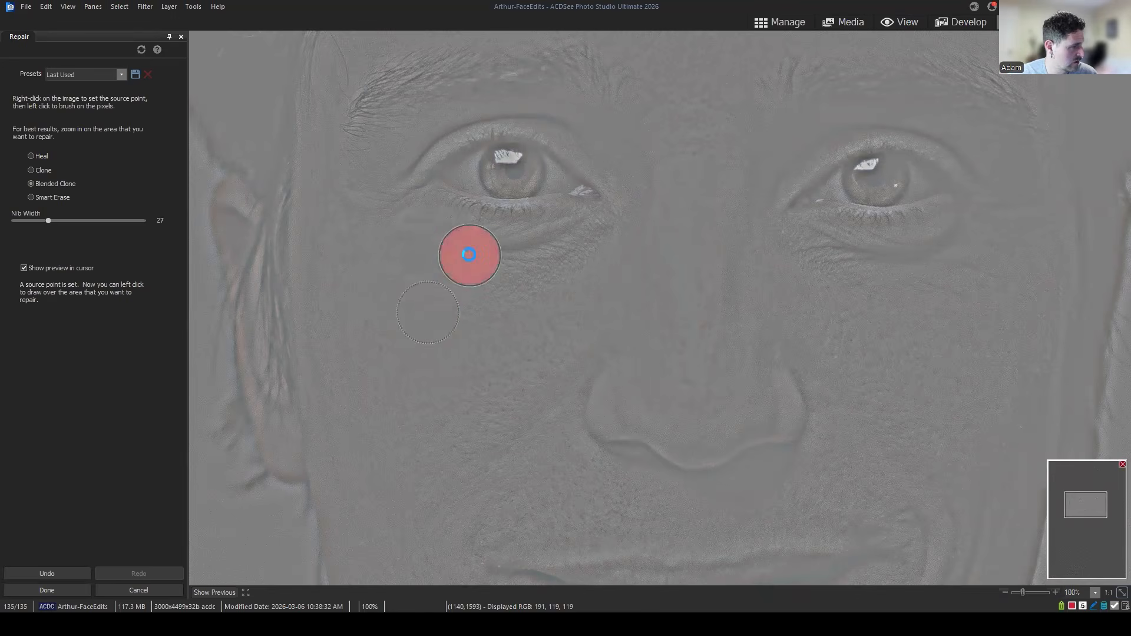
right_click(485, 324)
click(510, 255)
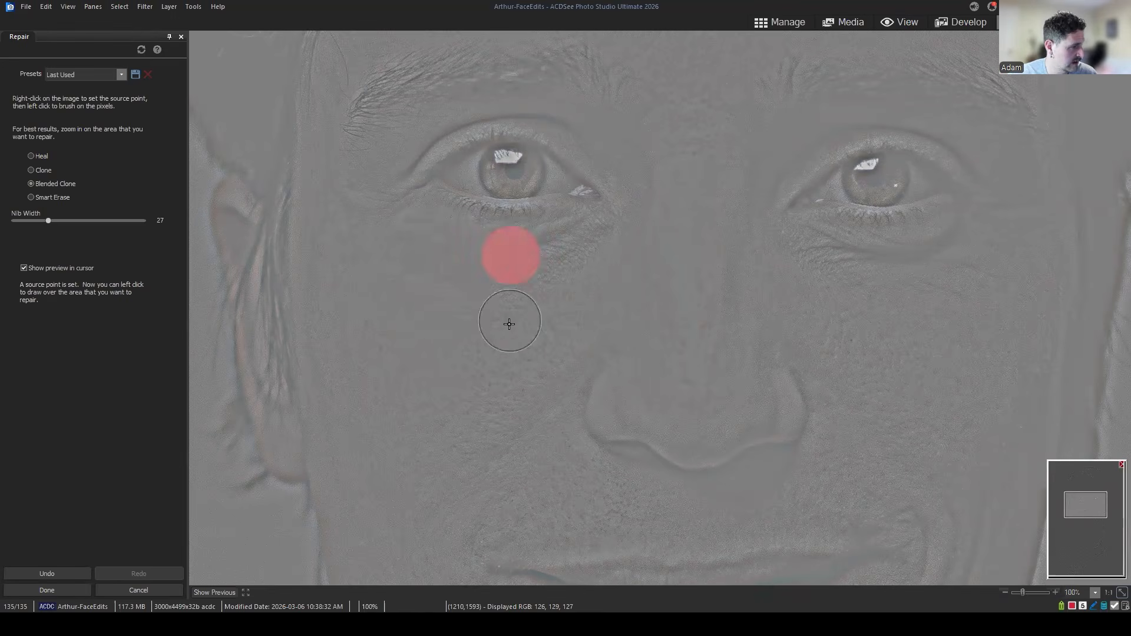
right_click(541, 301)
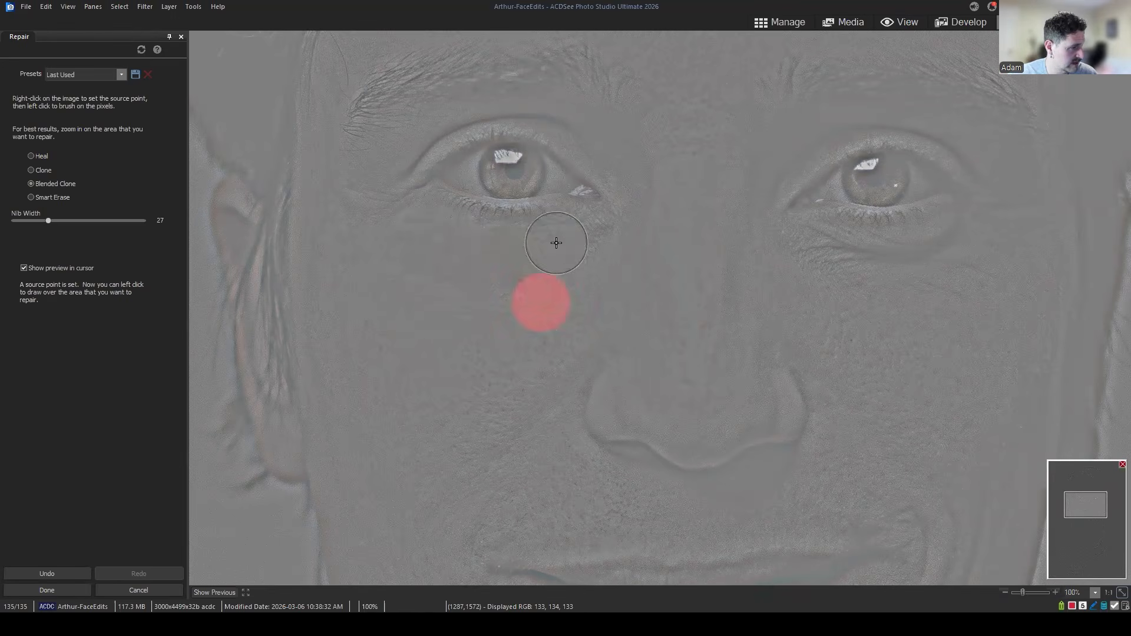
scroll(556, 243, down, 5)
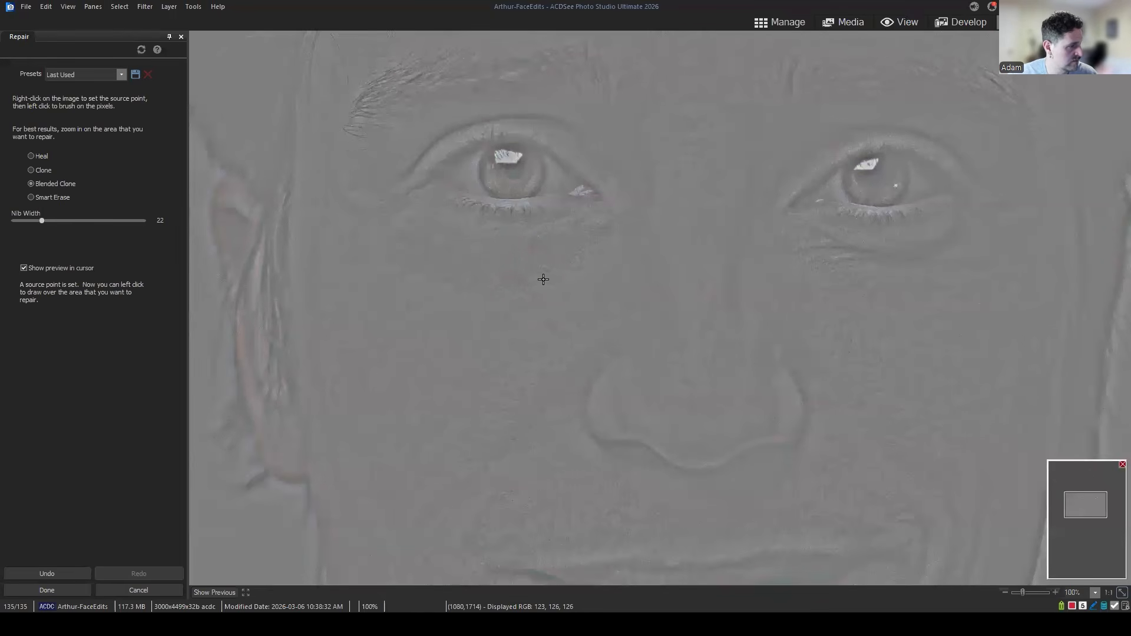
Clone smooth cheek texture over the wrinkles beneath the other eye, reducing the nib width to 20.
drag(1087, 508, 1098, 511)
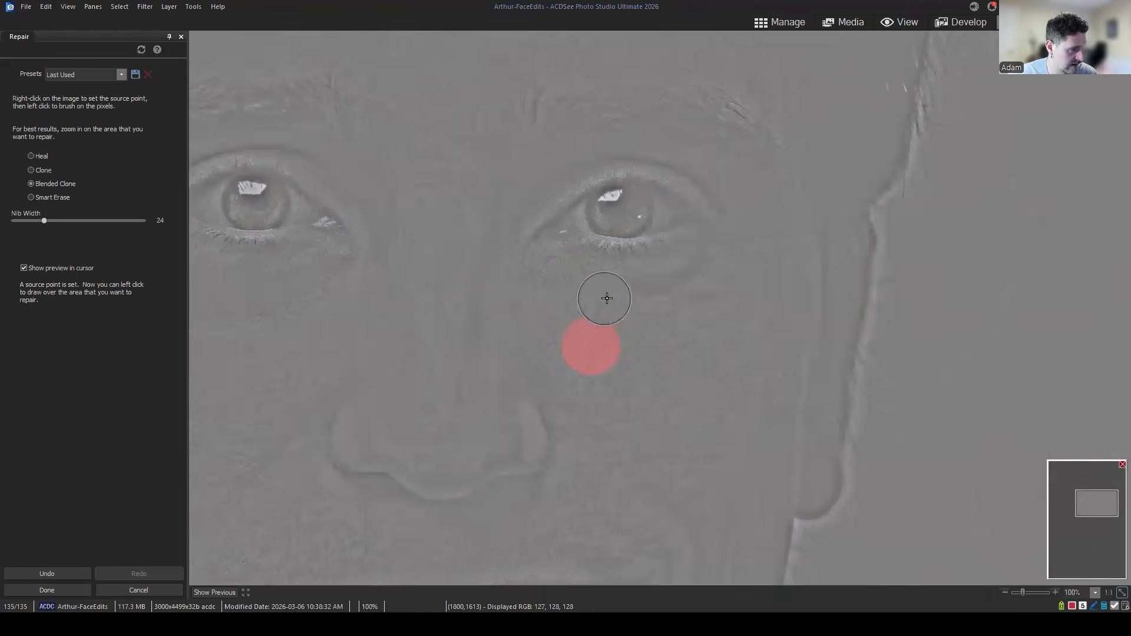
scroll(608, 288, down, 5)
right_click(634, 349)
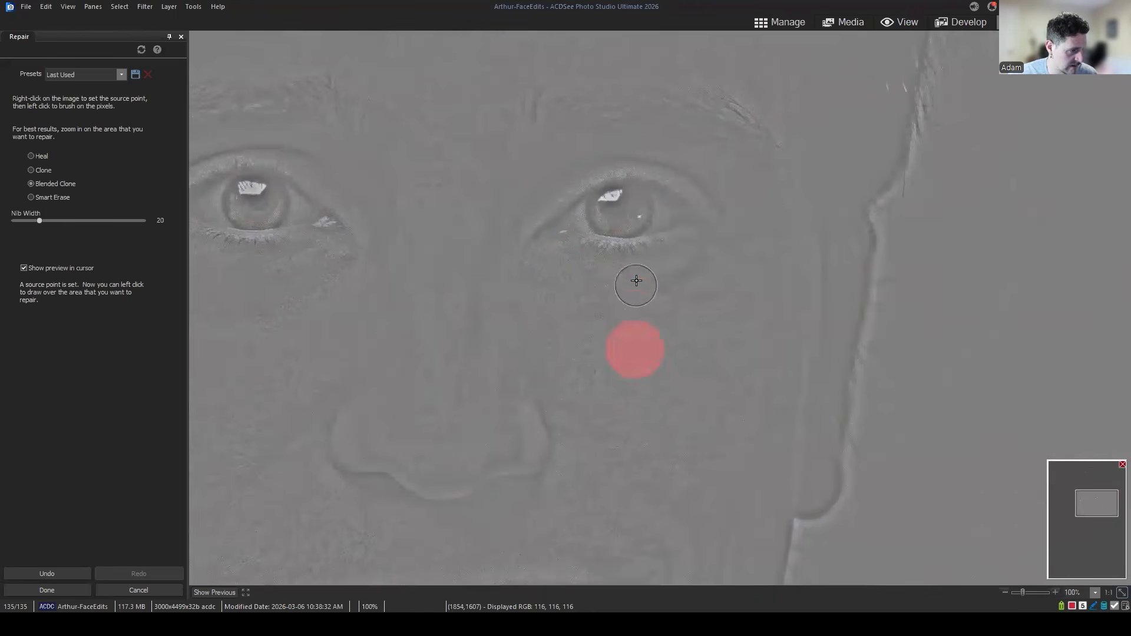
click(643, 284)
right_click(675, 359)
click(674, 277)
right_click(712, 338)
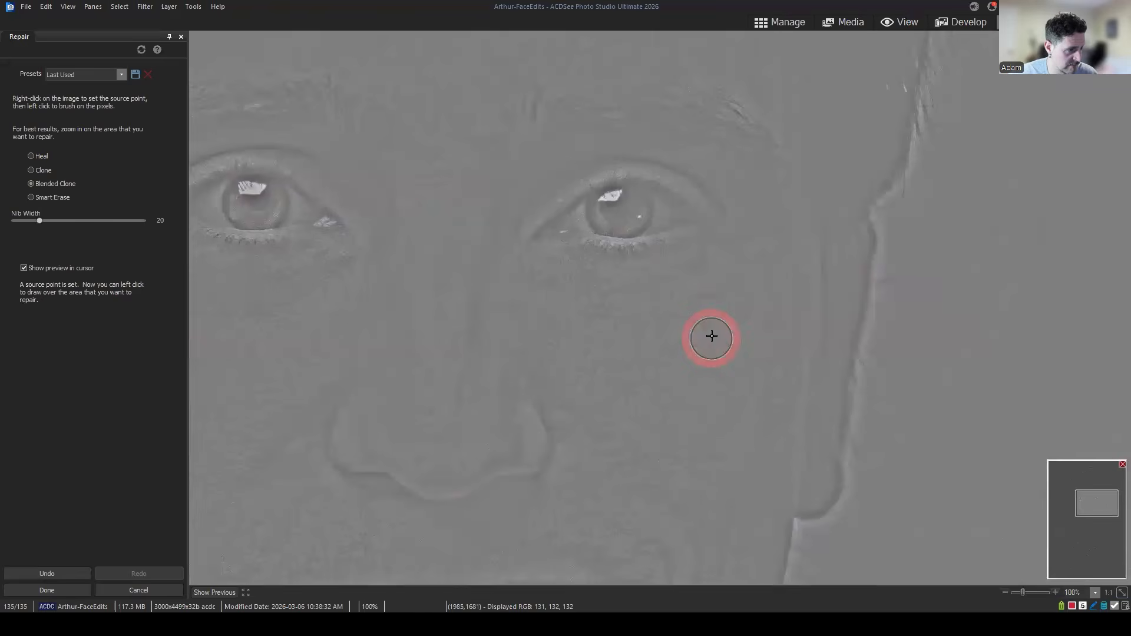
click(704, 266)
scroll(692, 375, down, 3)
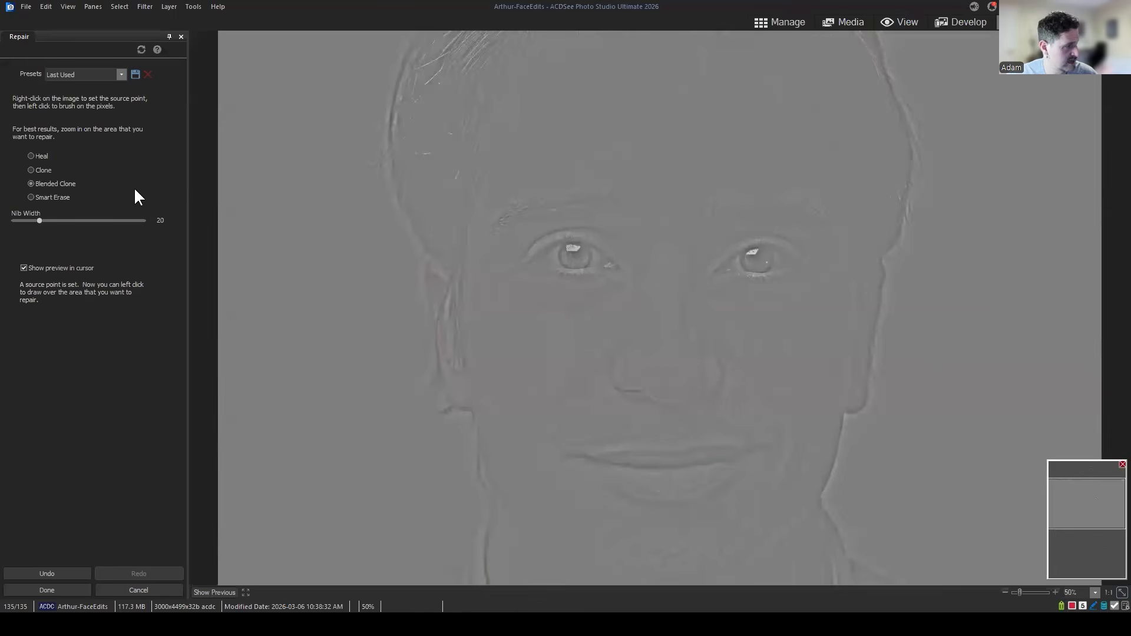
Sample cheek texture with a nib width of 28 and apply the repairs to the high-frequency layer.
scroll(611, 307, up, 1)
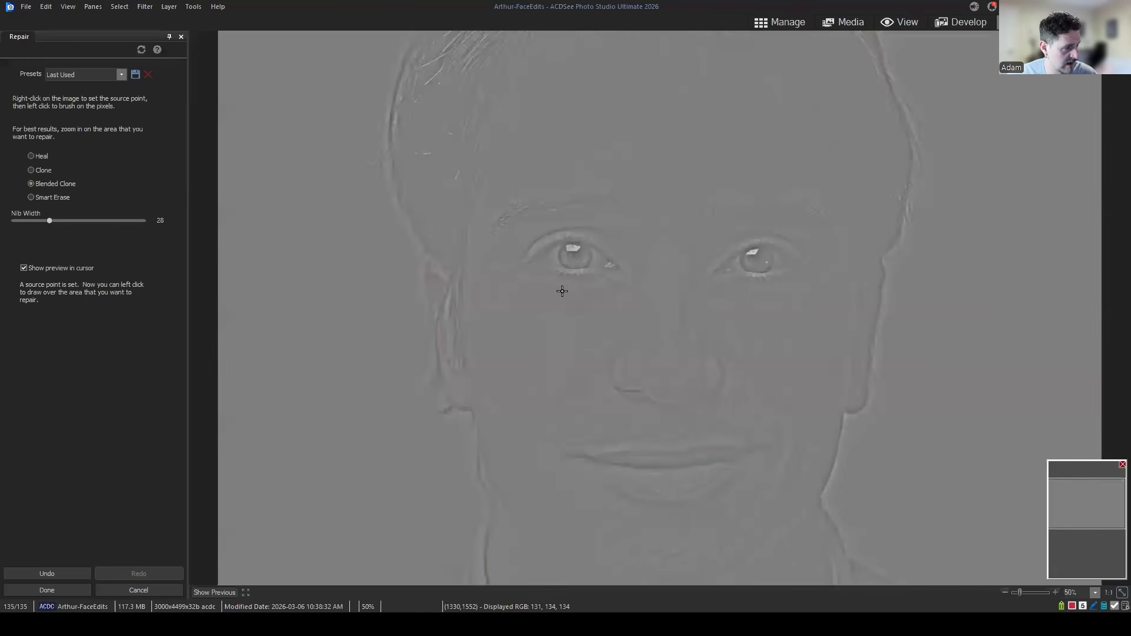
right_click(721, 333)
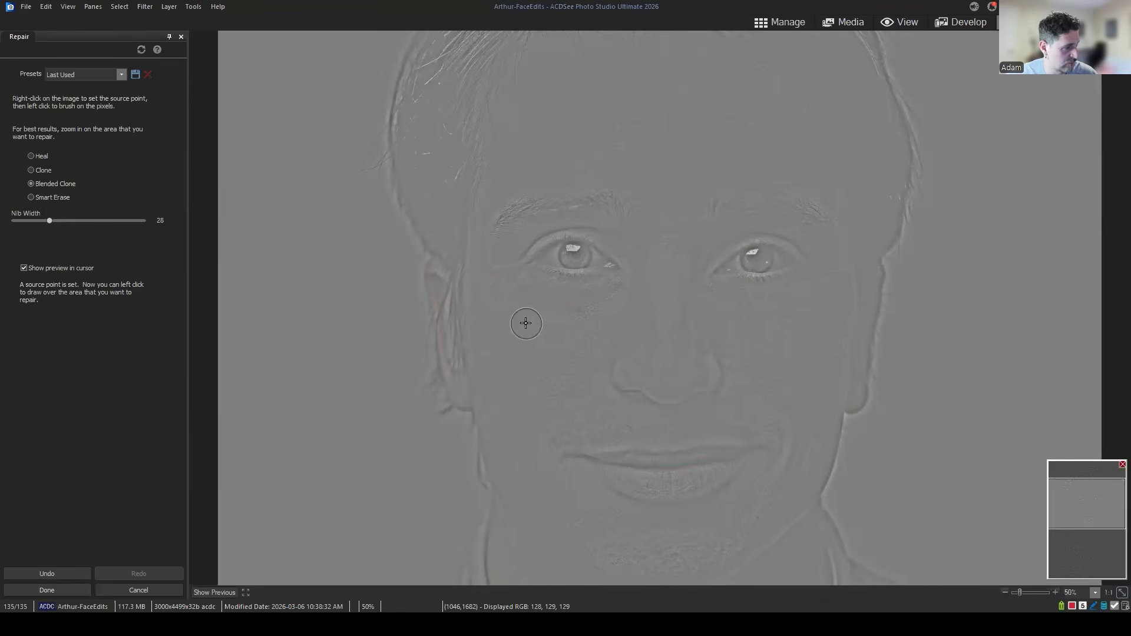
scroll(568, 300, up, 2)
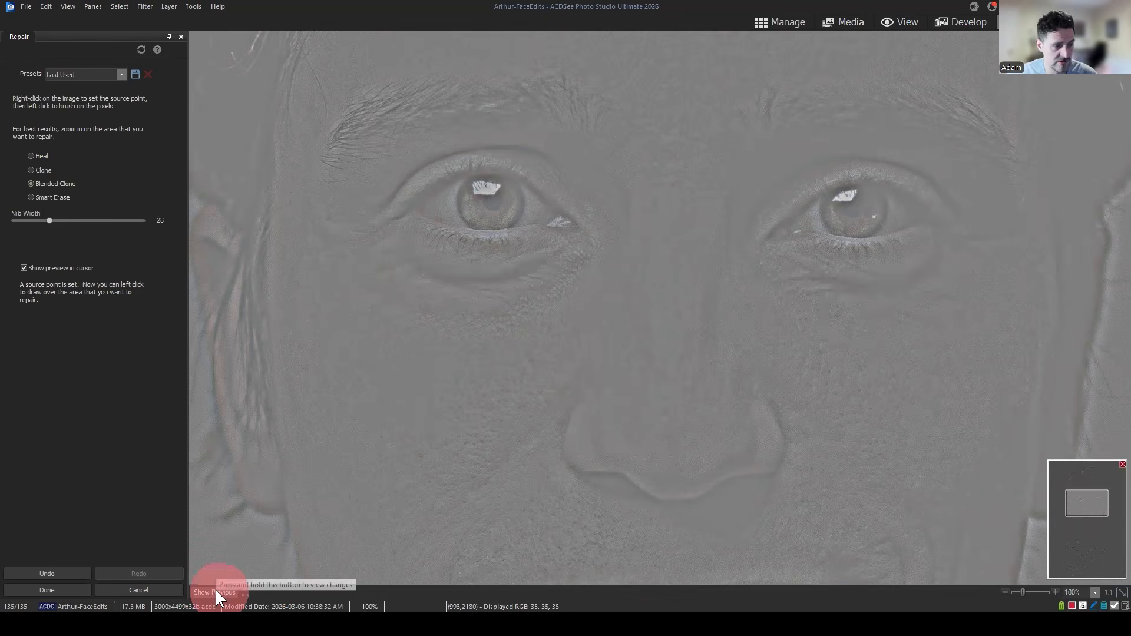
click(47, 591)
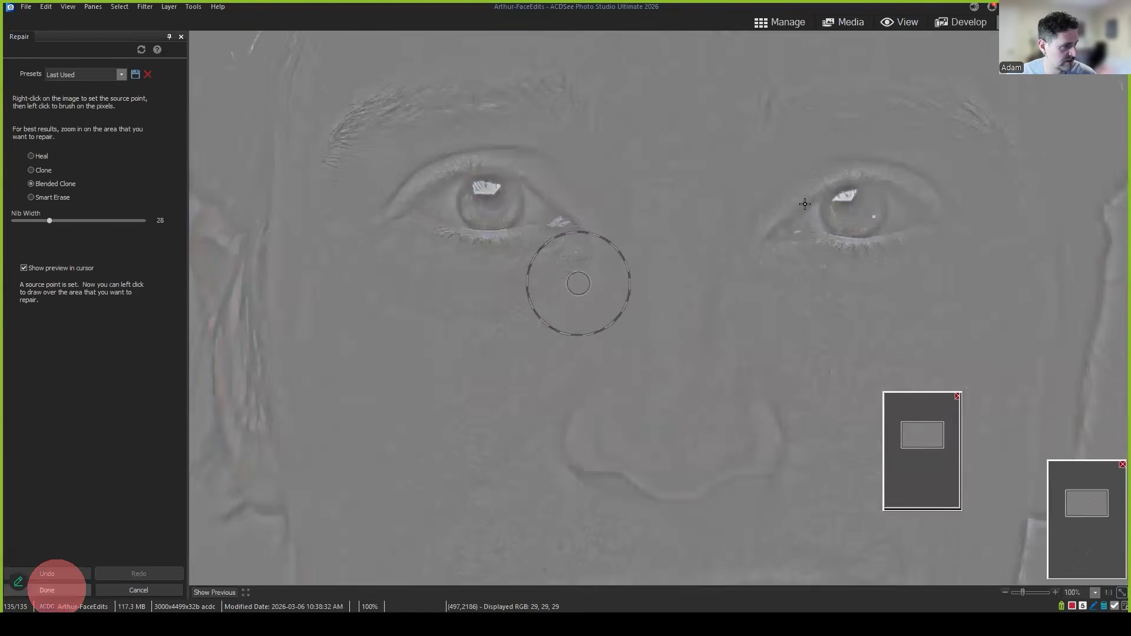
Show the Frequency Separation (LF) layer again beneath the repaired high-frequency layer.
scroll(698, 256, down, 5)
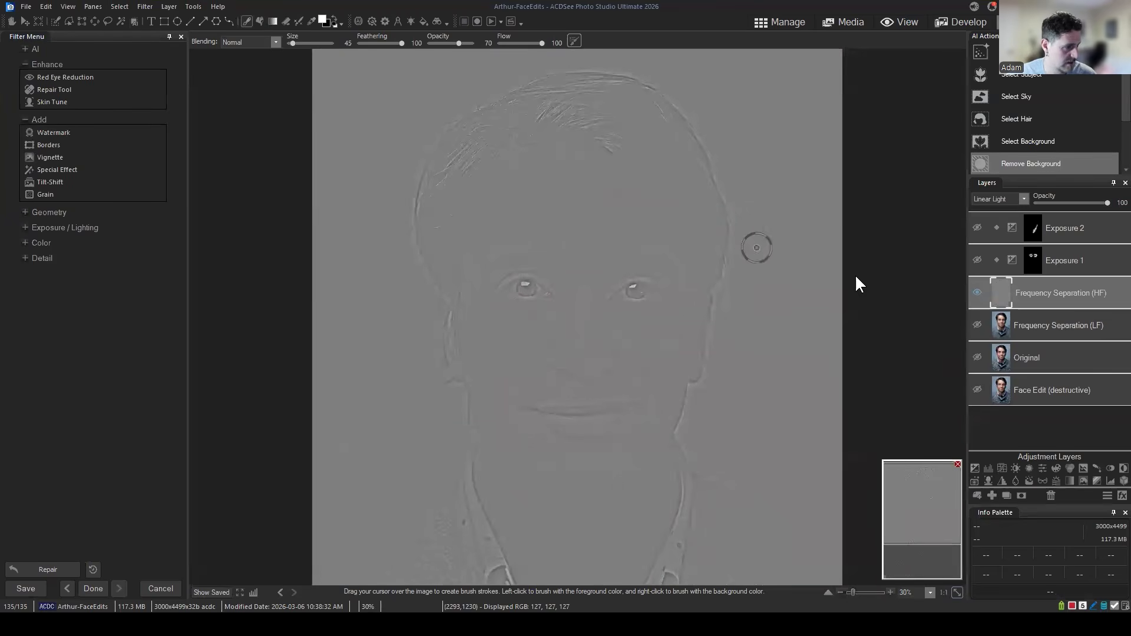
click(976, 322)
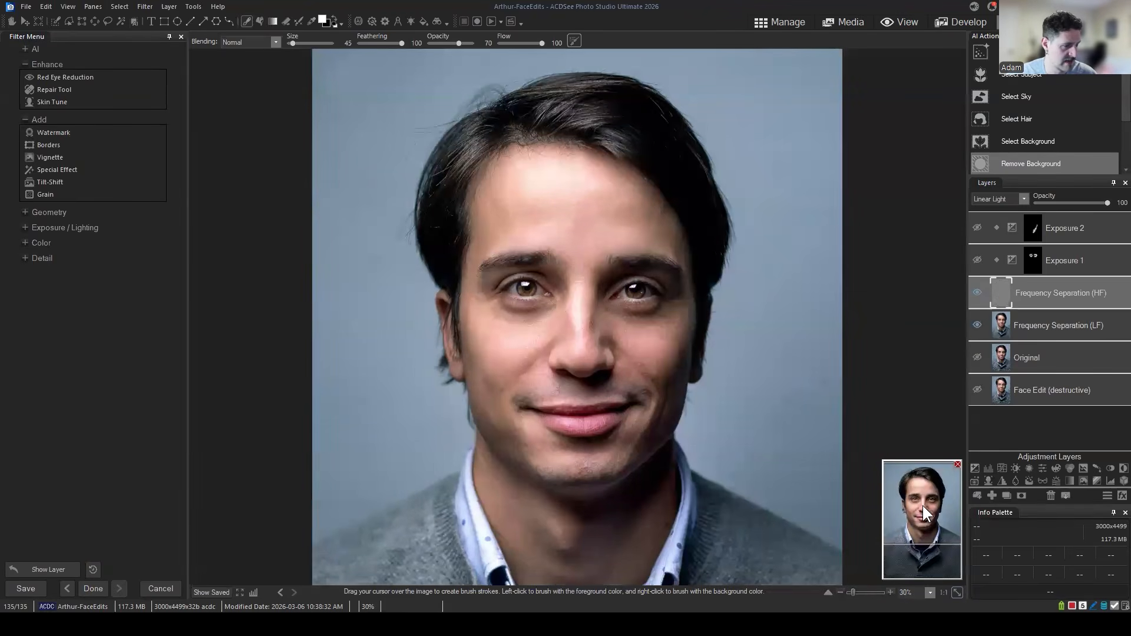
mouse_move(922, 506)
mouse_down()
mouse_move(902, 519)
mouse_move(924, 523)
mouse_move(924, 501)
mouse_move(933, 521)
mouse_up()
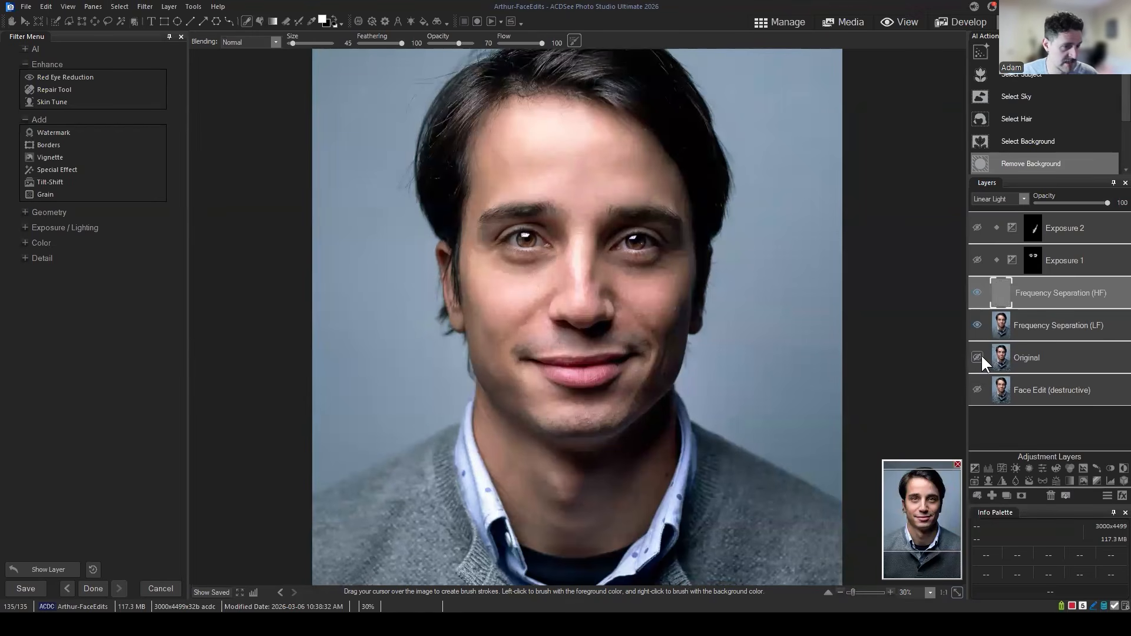
Compare before and after by moving the Original layer above the frequency layers, toggling its visibility and returning it below them.
drag(1041, 363, 1037, 293)
click(976, 291)
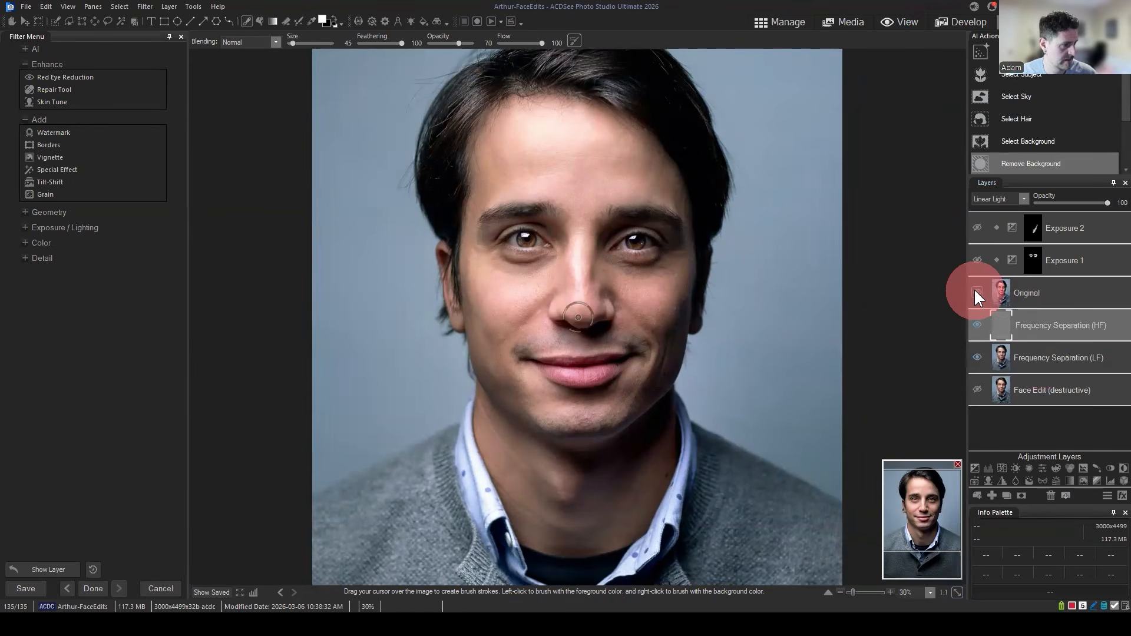
click(970, 292)
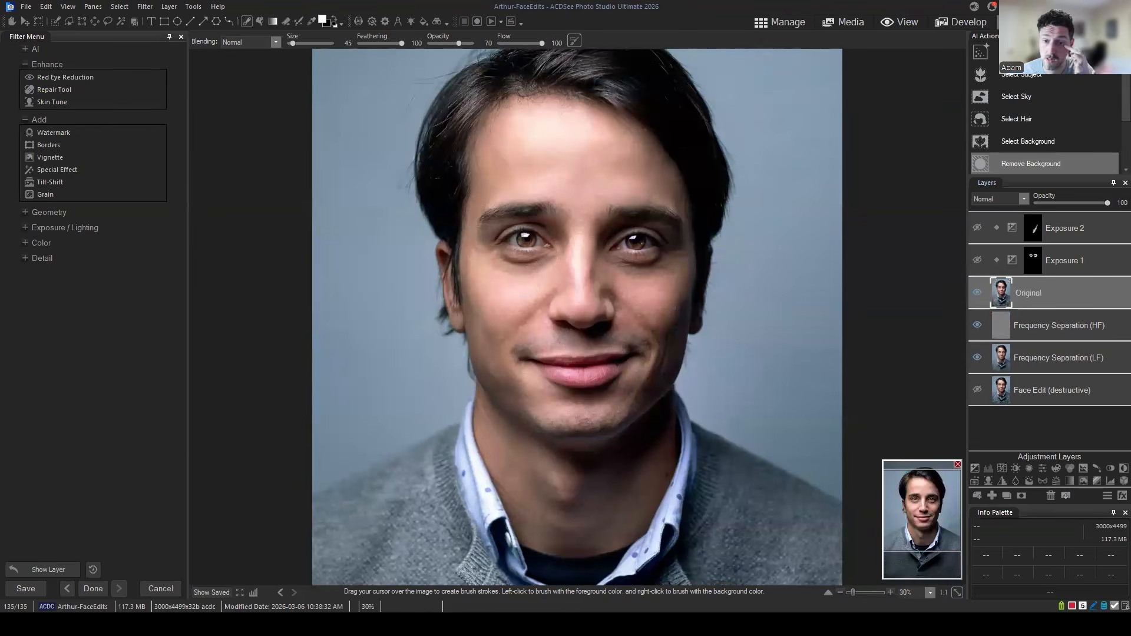
click(977, 293)
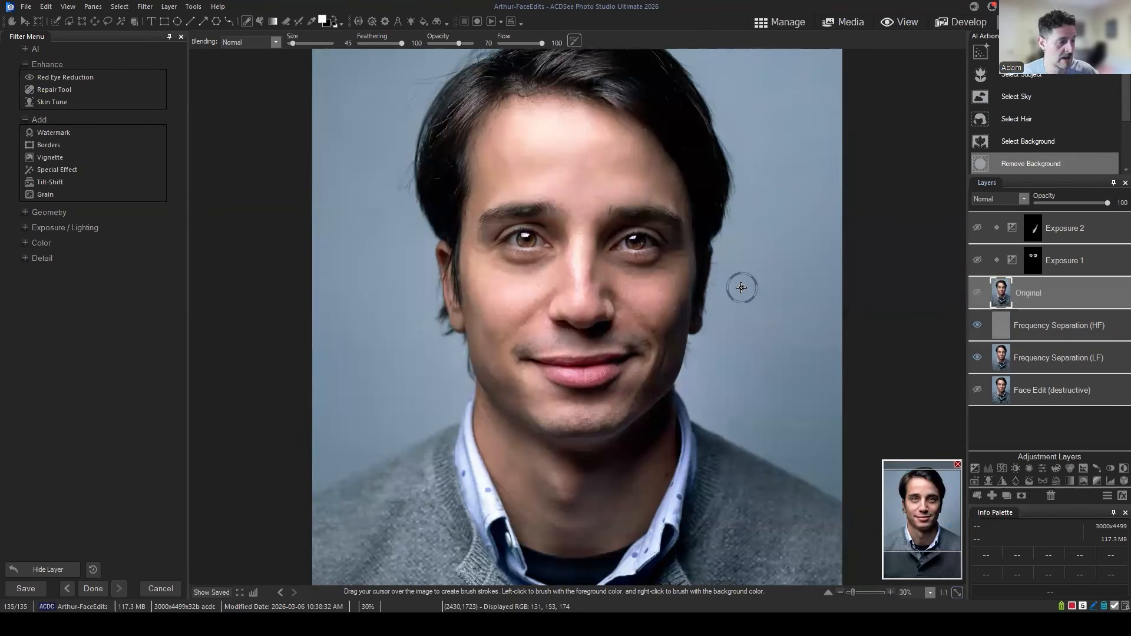
drag(1047, 293, 1039, 367)
Show the Exposure 1 adjustment layer and lower its opacity to 79.
click(977, 259)
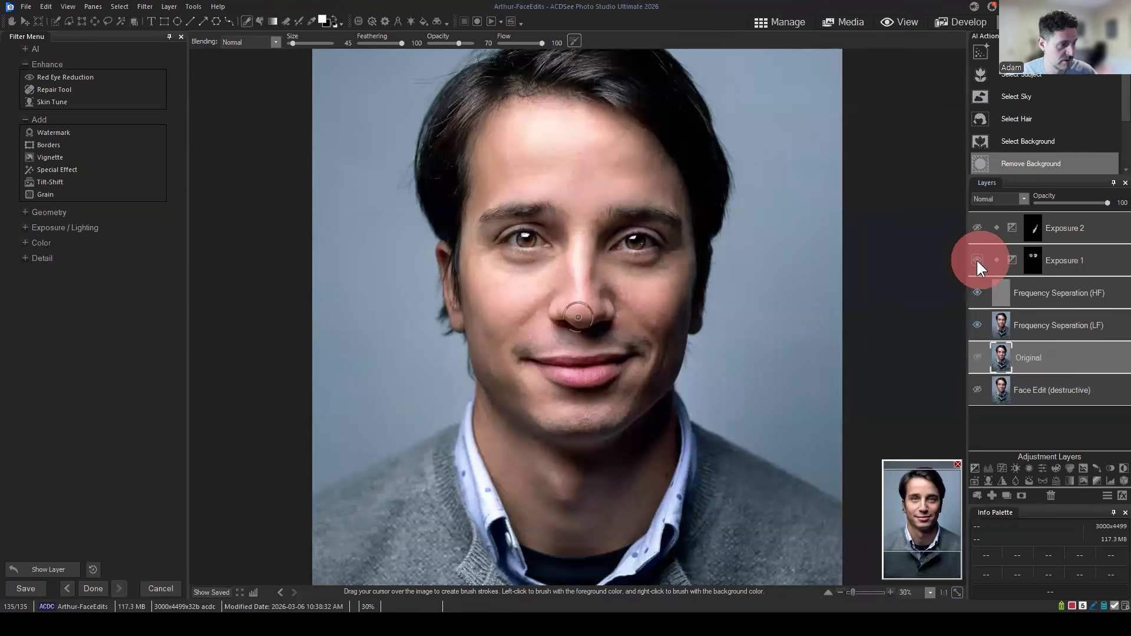
click(1063, 260)
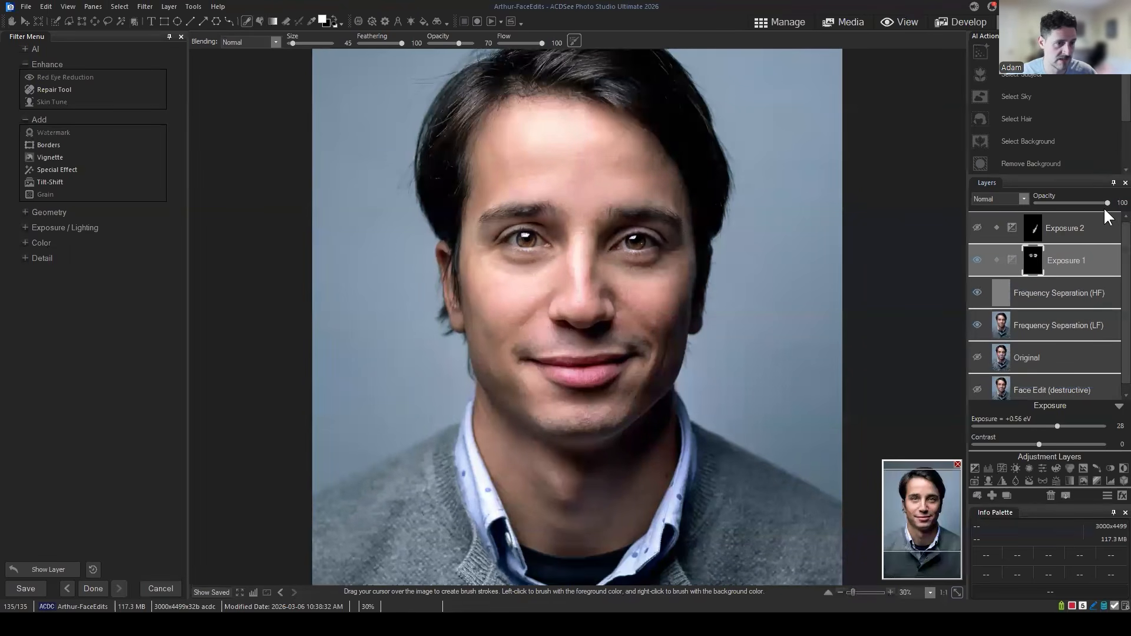
mouse_move(1107, 203)
mouse_down()
mouse_move(1082, 202)
mouse_move(1091, 202)
mouse_up()
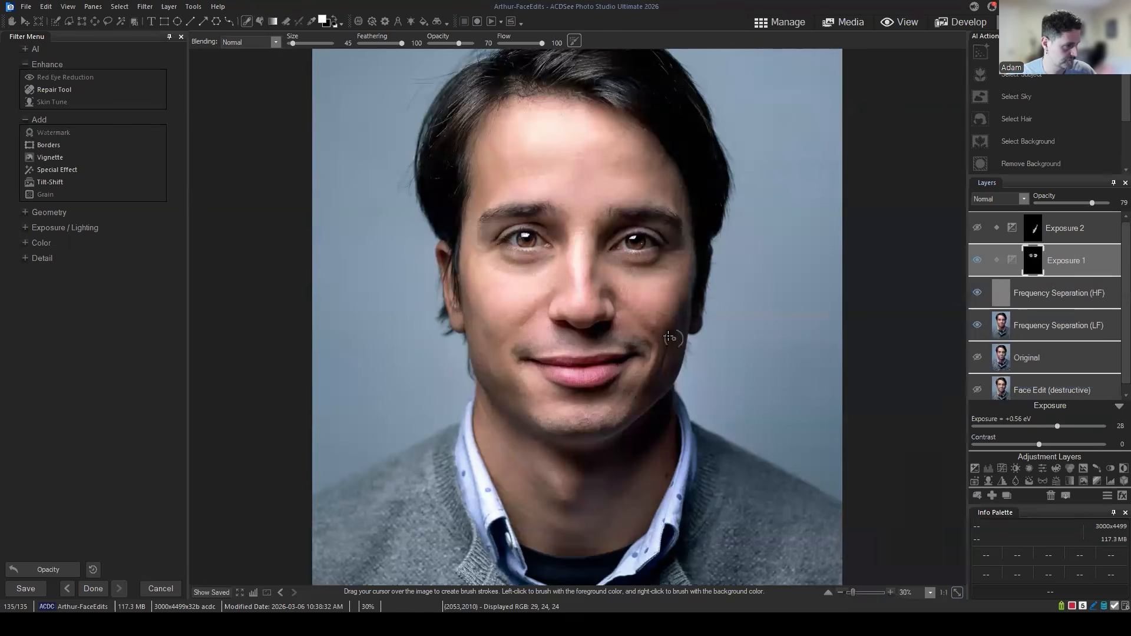
scroll(672, 338, down, 2)
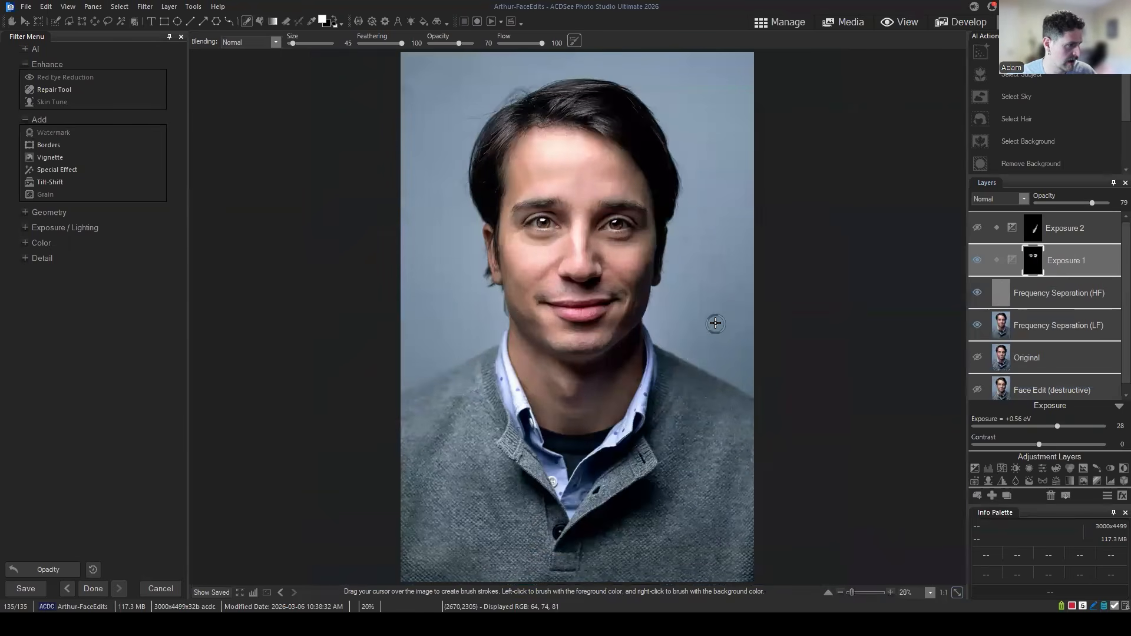
scroll(1060, 349, down, 1)
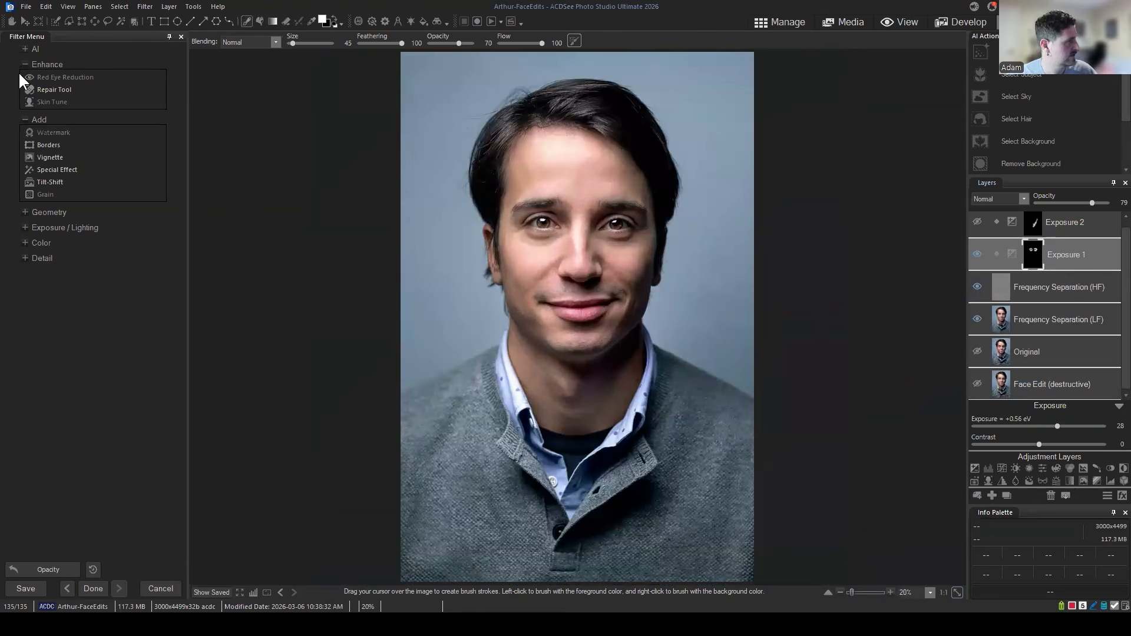
Save the layered portrait and return to Manage mode.
click(27, 6)
click(52, 95)
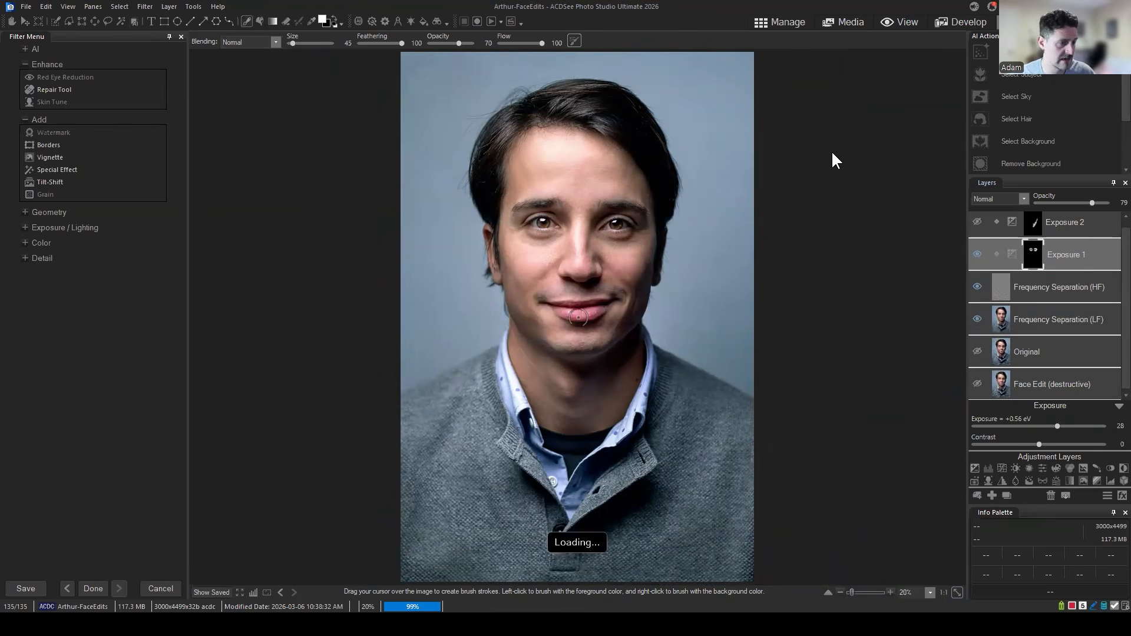
click(785, 21)
click(447, 525)
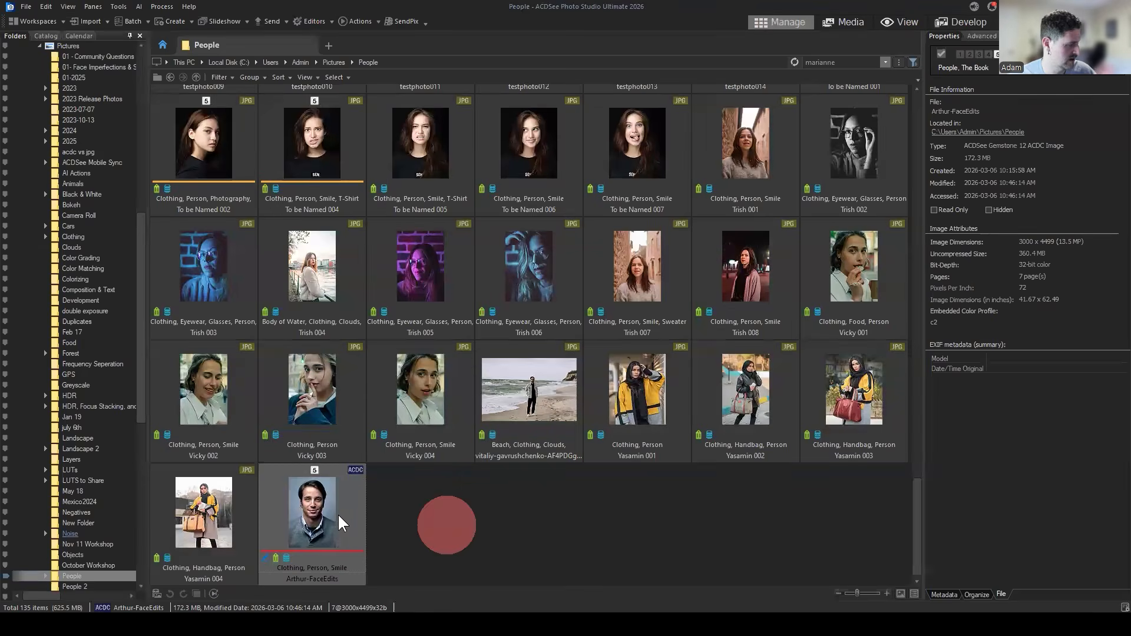
Select Arthur-FaceEdits together with Arthur 001 in the People folder and open both for side-by-side comparison.
click(319, 516)
scroll(493, 349, up, 15)
scroll(494, 338, up, 4)
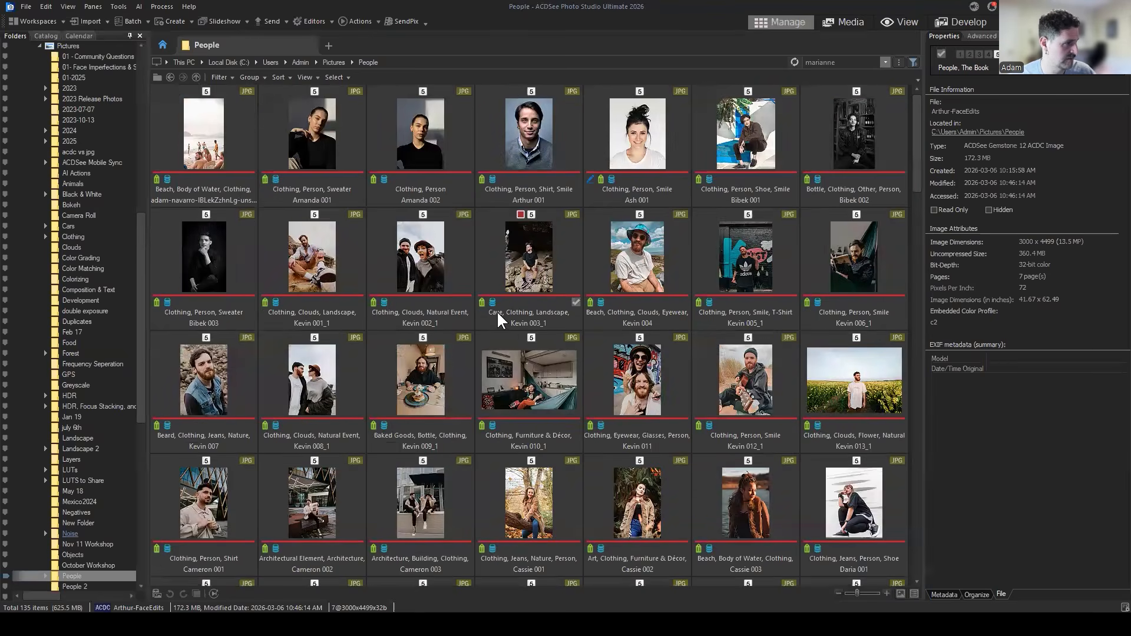
ctrl+click(549, 133)
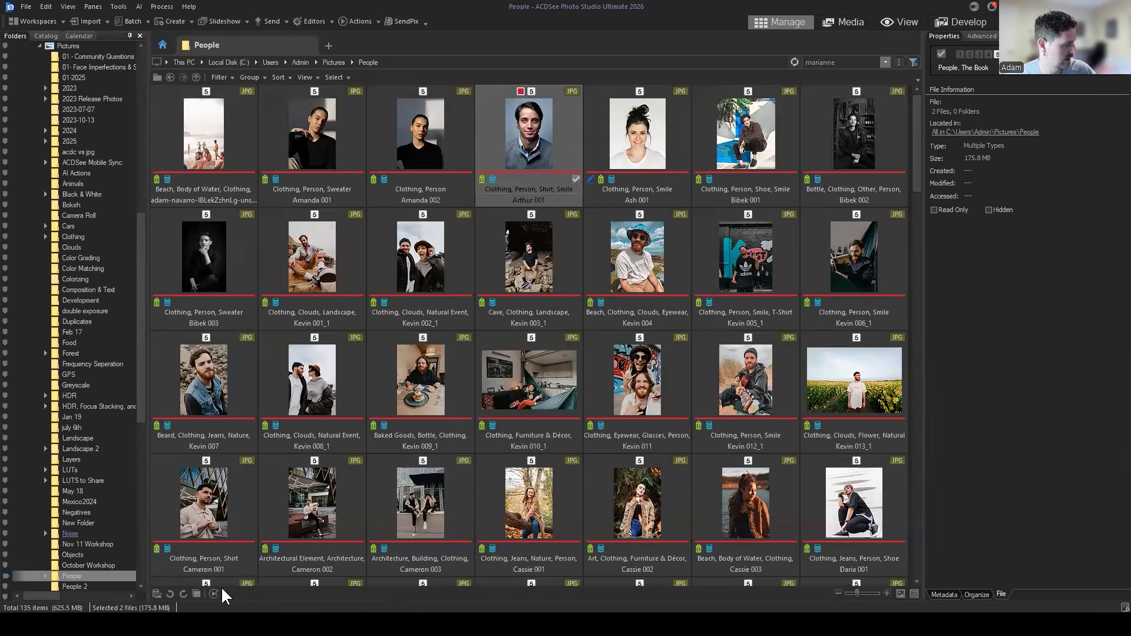
click(195, 593)
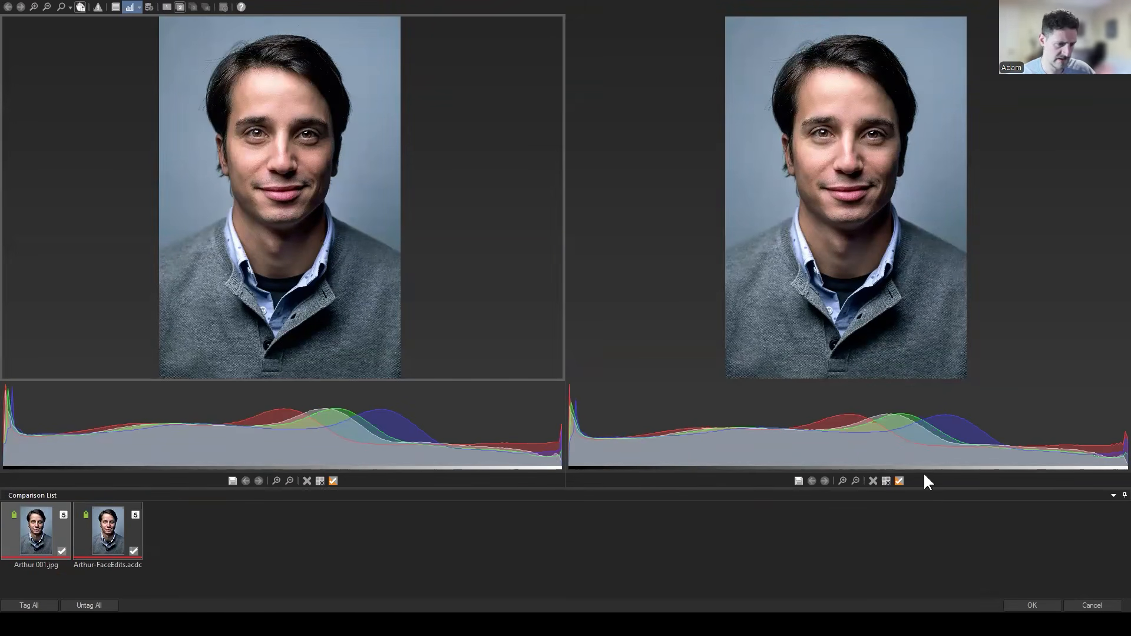
Compare the original and edited portraits with the comparison list shrunk and the histograms hidden, and close the comparison.
click(1113, 495)
click(1114, 496)
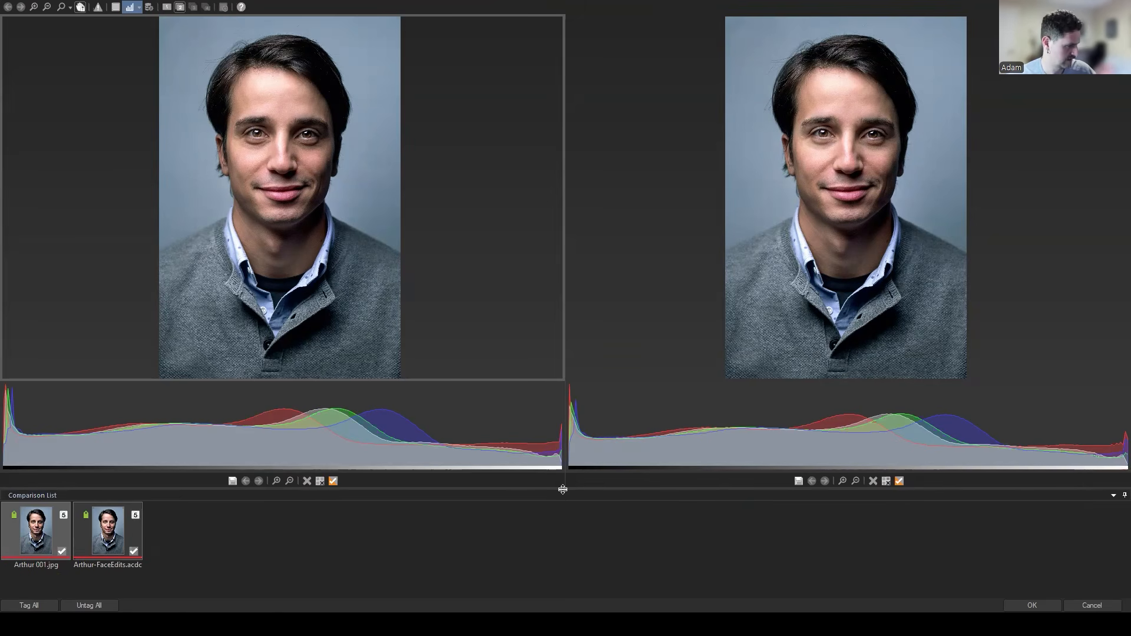
drag(560, 491, 567, 526)
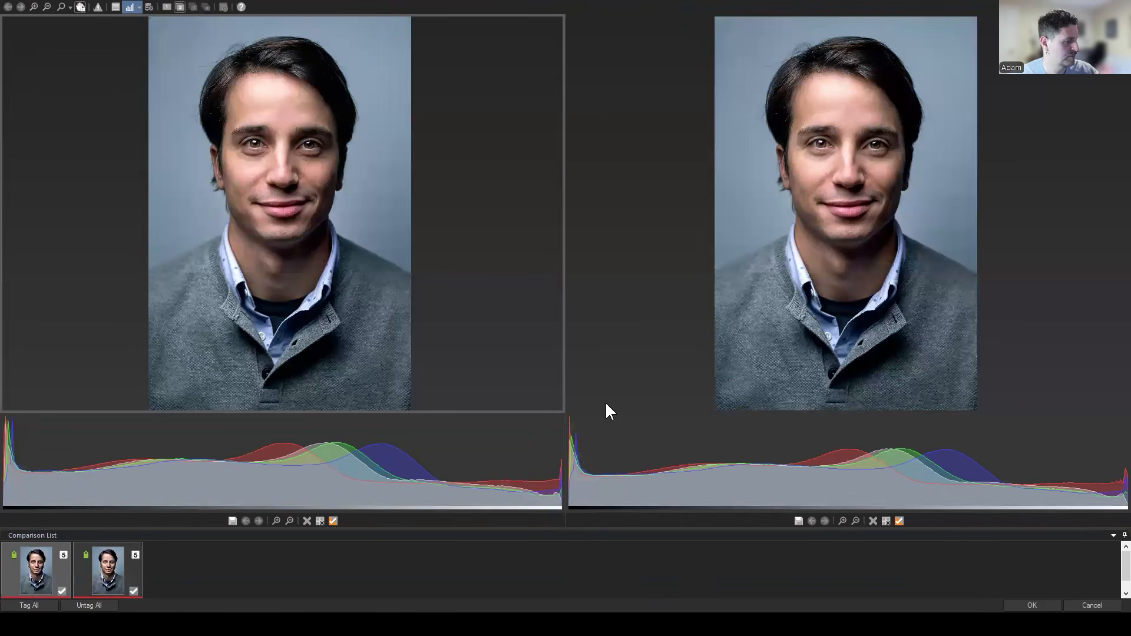
click(129, 7)
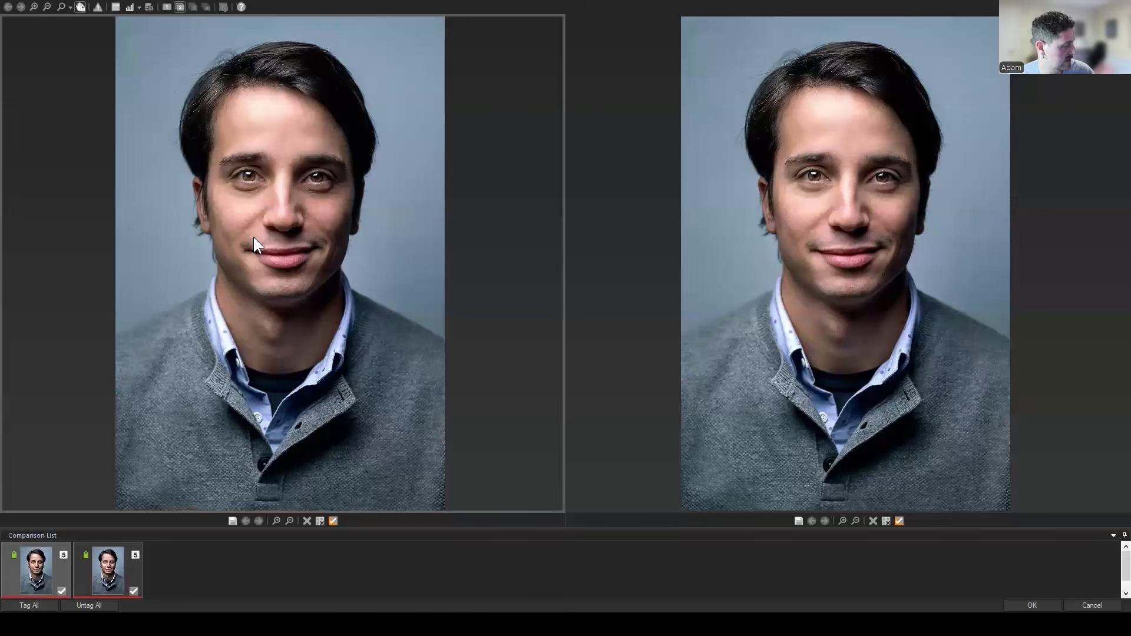
click(974, 237)
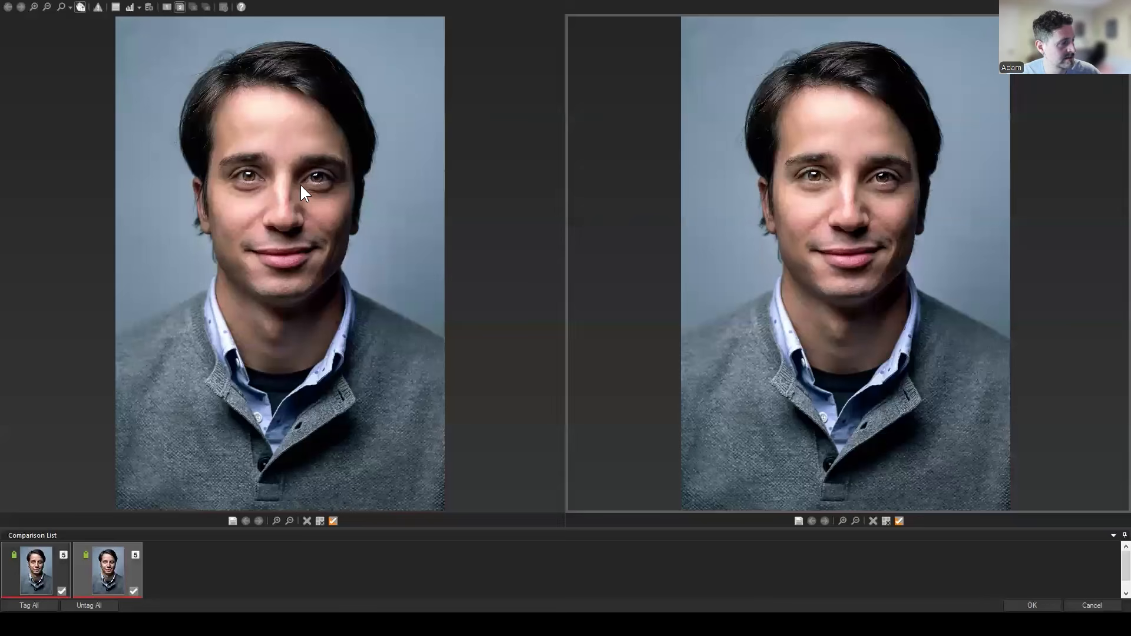
drag(301, 187, 337, 193)
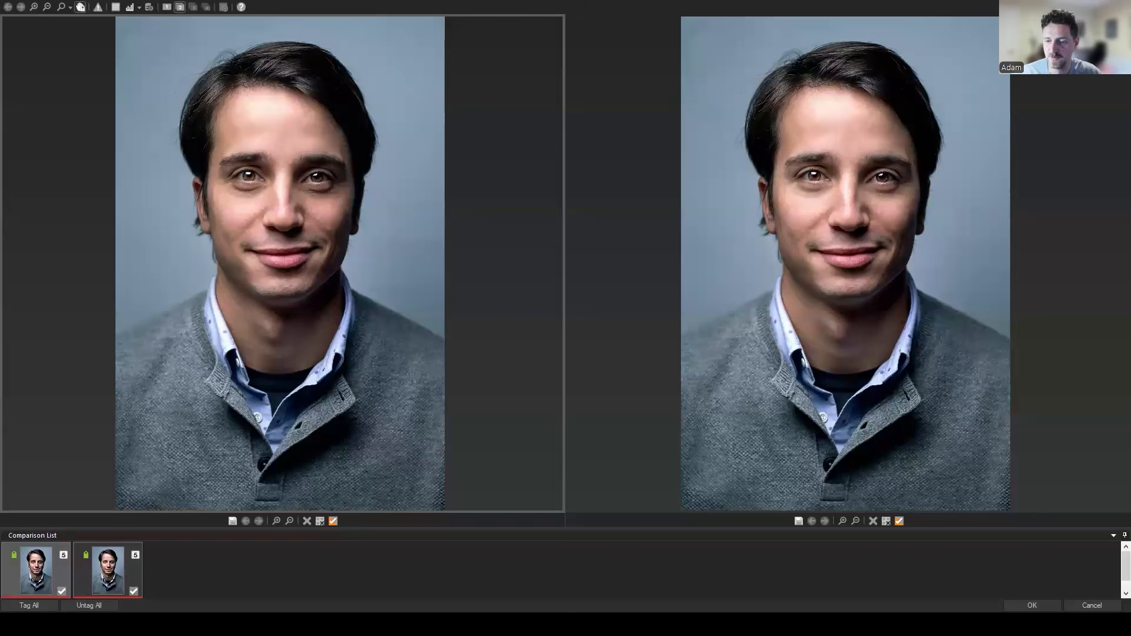
click(1092, 605)
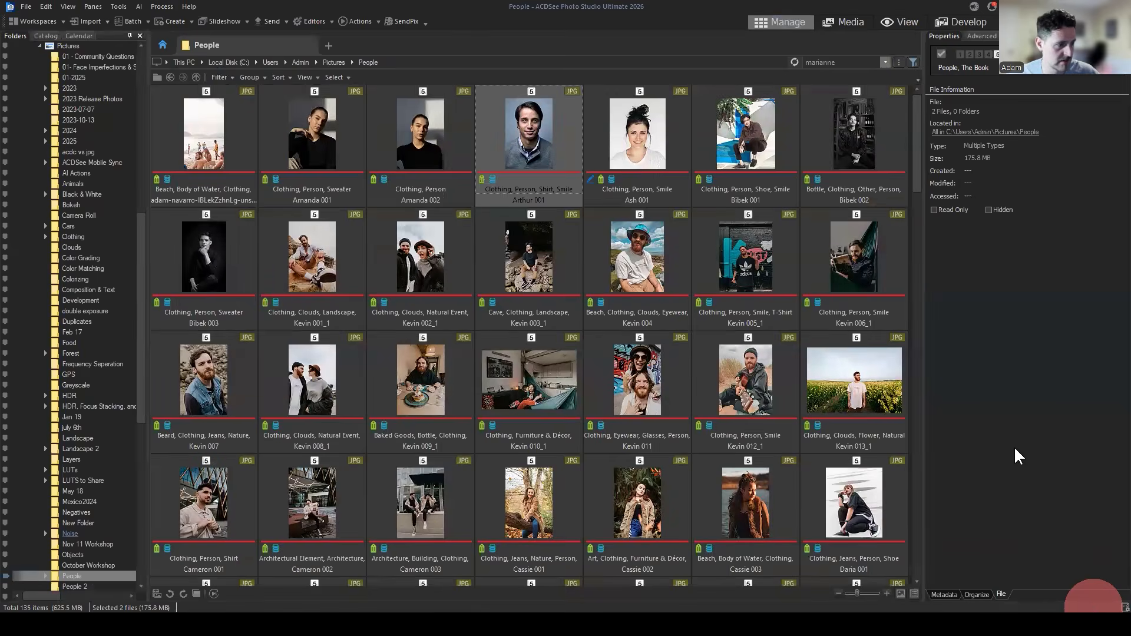
Reopen Arthur-FaceEdits from the end of the People folder for layer editing.
scroll(394, 461, down, 15)
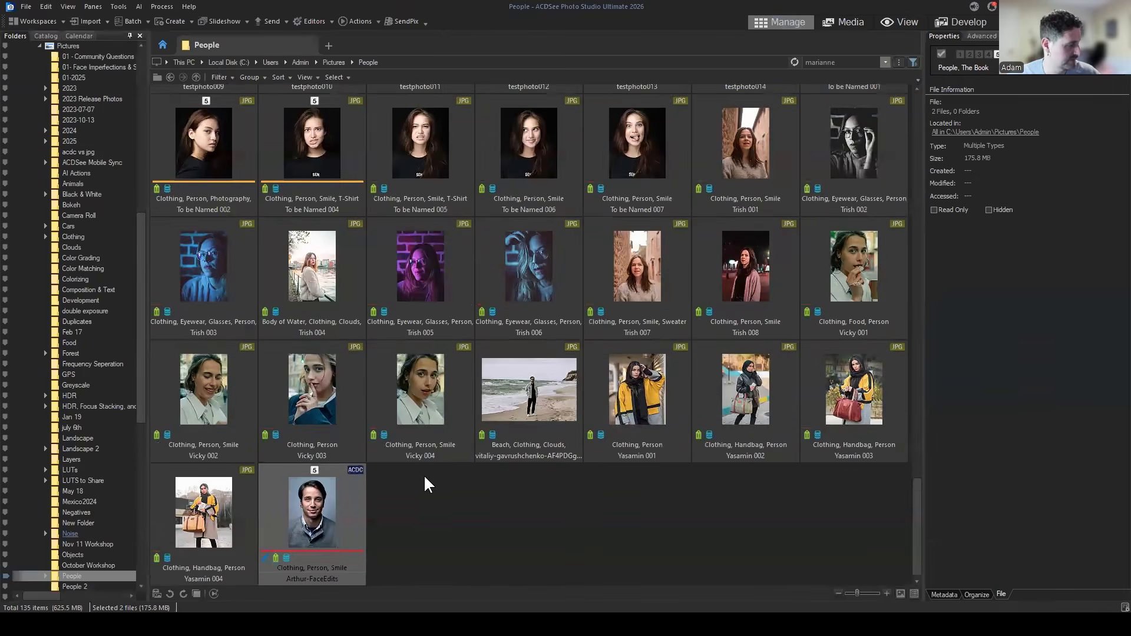
click(305, 536)
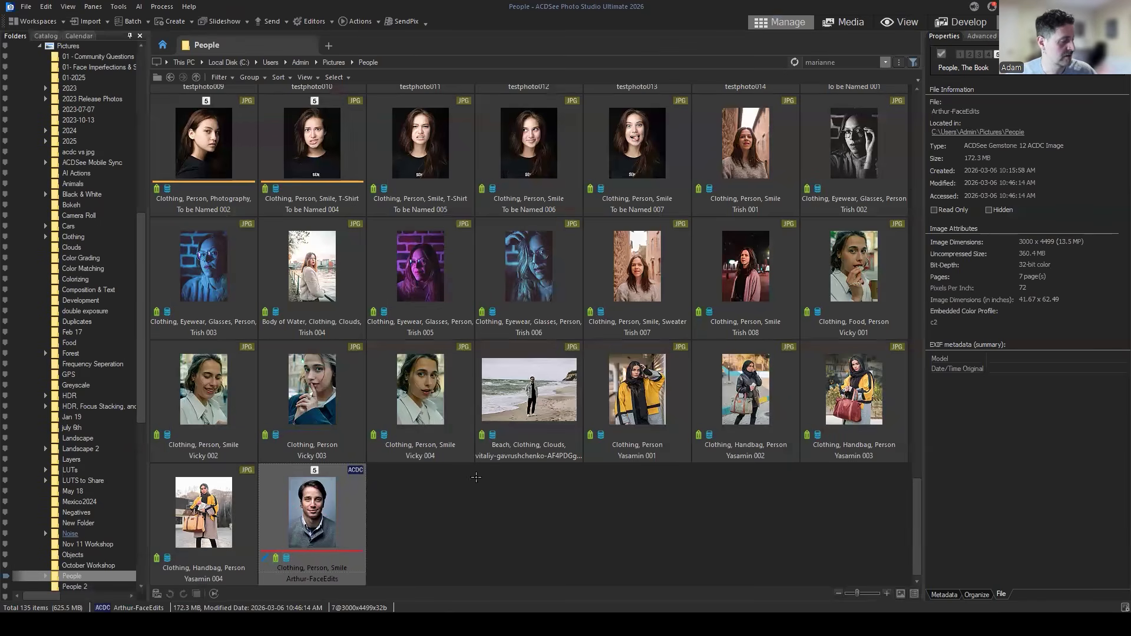
double_click(350, 502)
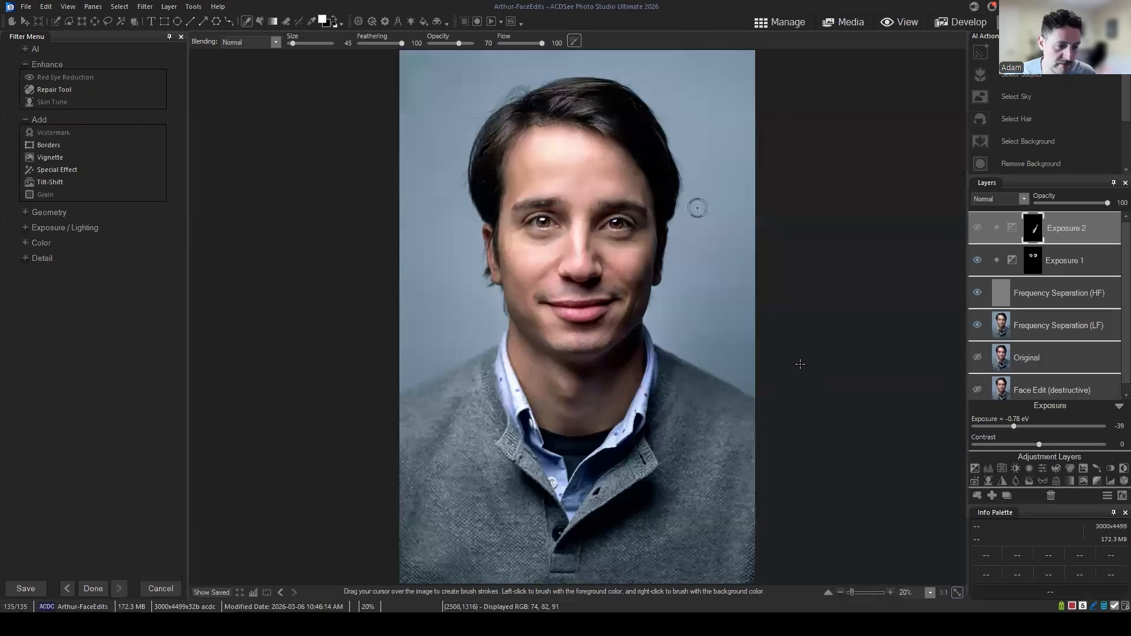
Move the Face Edit (destructive) layer to the top of the layer stack.
scroll(1067, 333, down, 1)
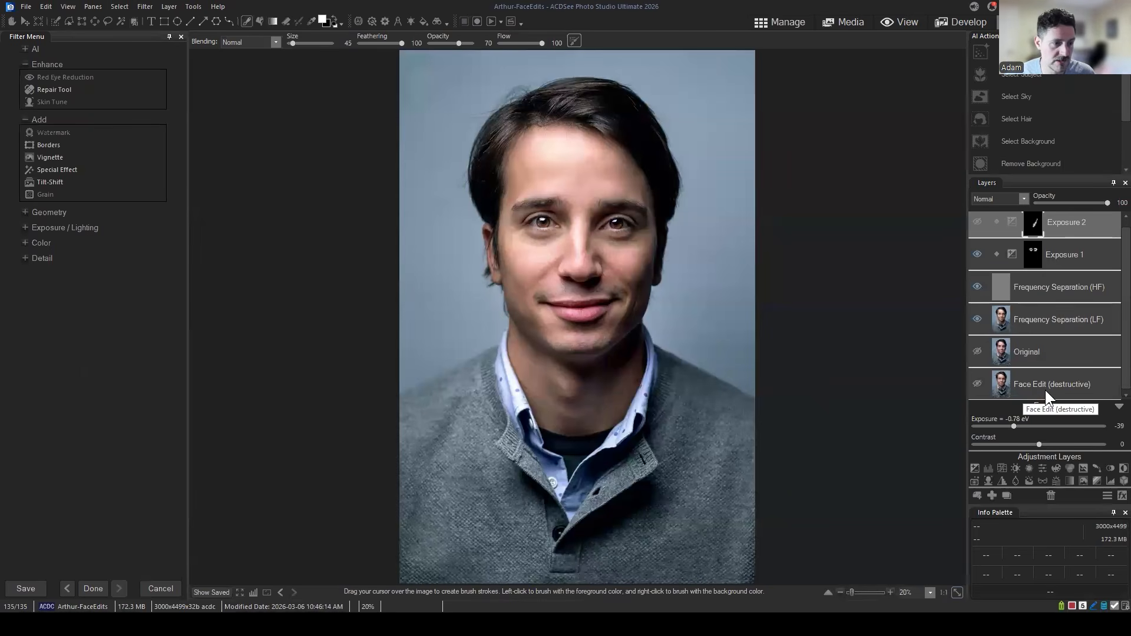
drag(1046, 390, 1062, 211)
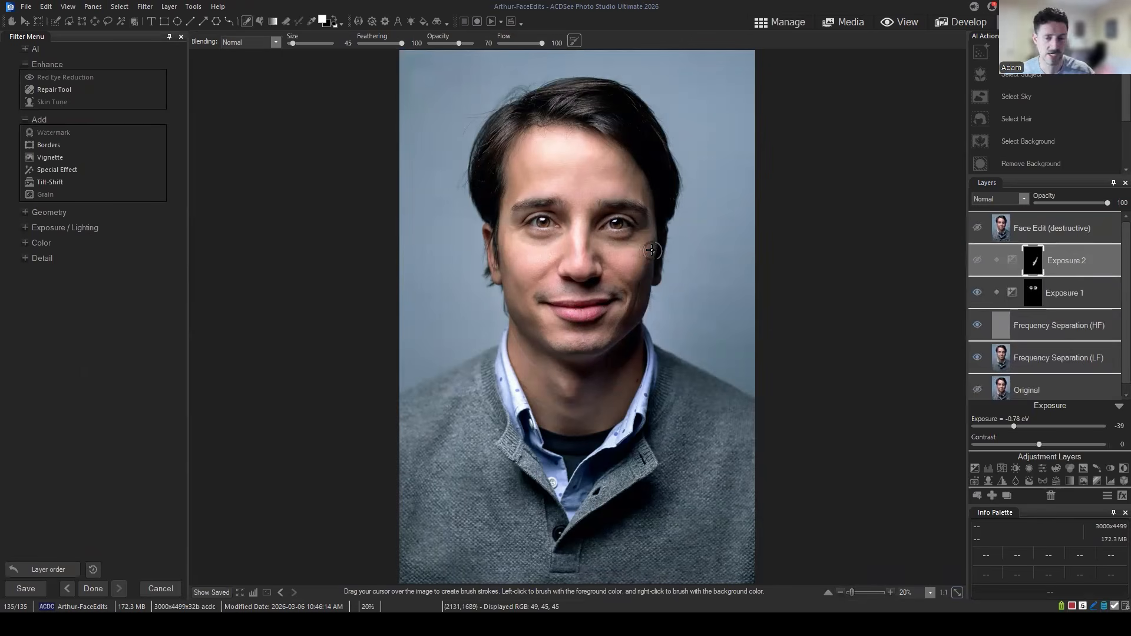
Show and hide the Face Edit (destructive) layer for comparison, and move it to the end of the layer stack.
click(978, 229)
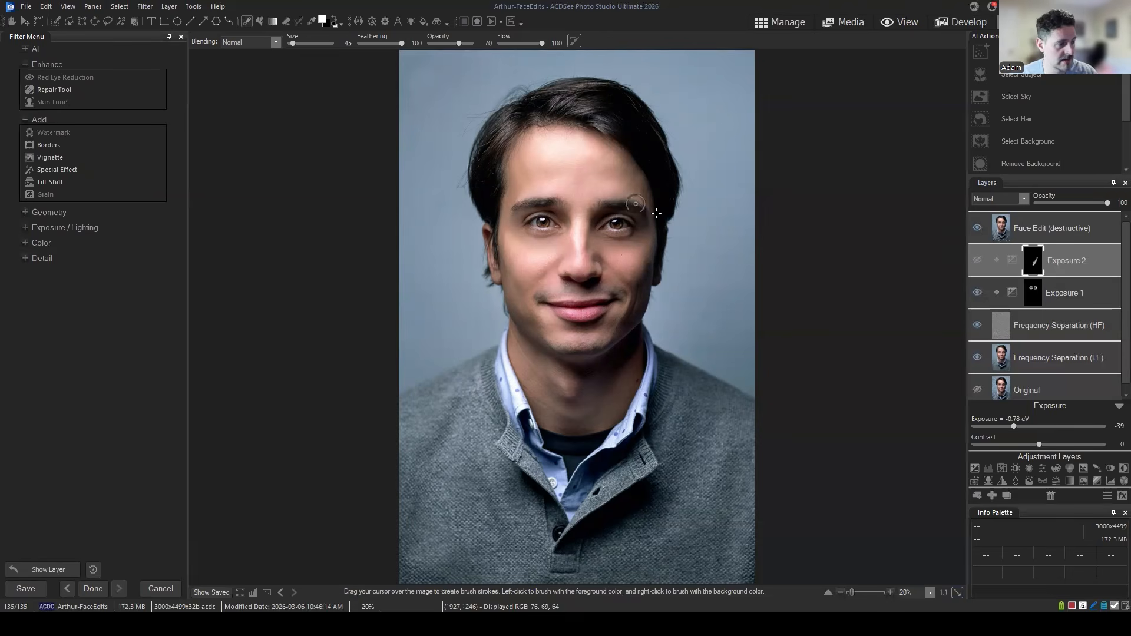
click(977, 229)
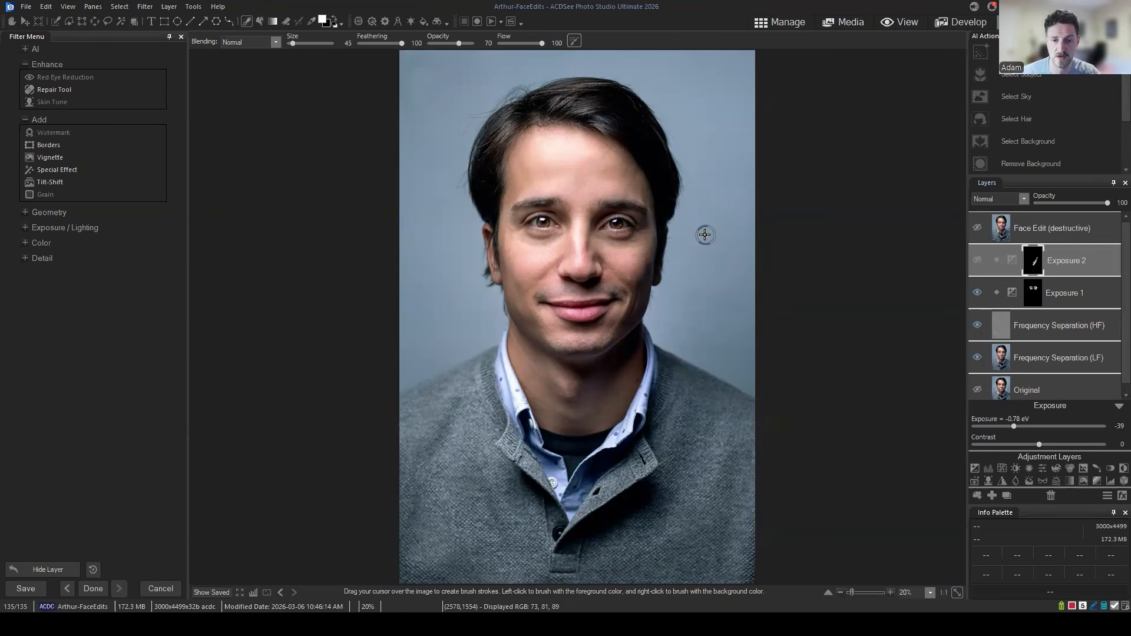
click(1042, 228)
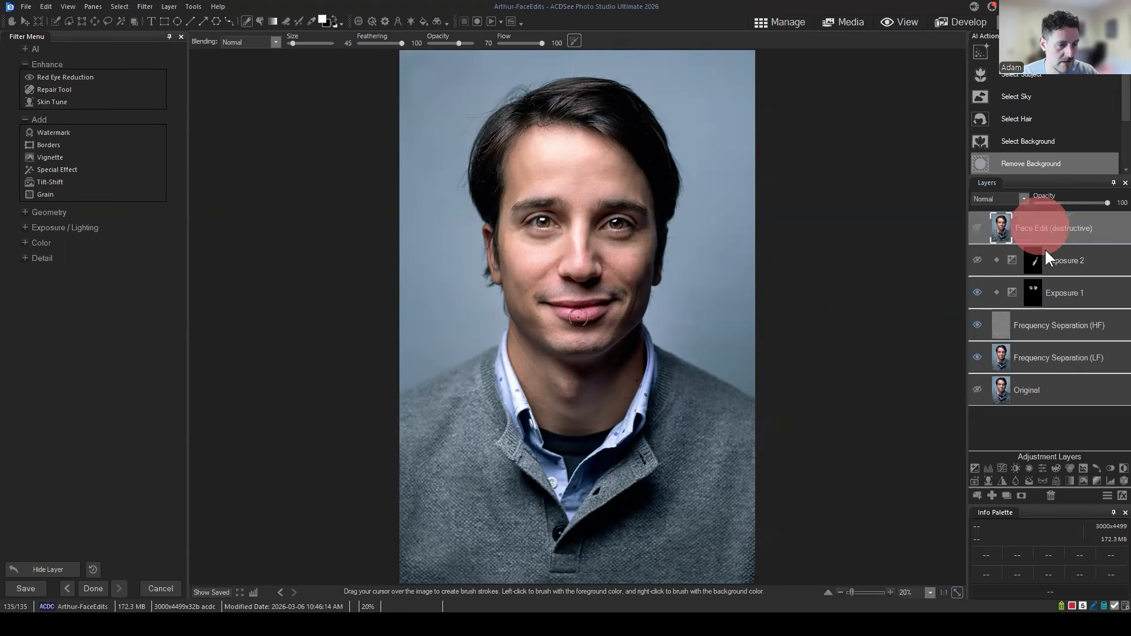
drag(1045, 248, 1048, 412)
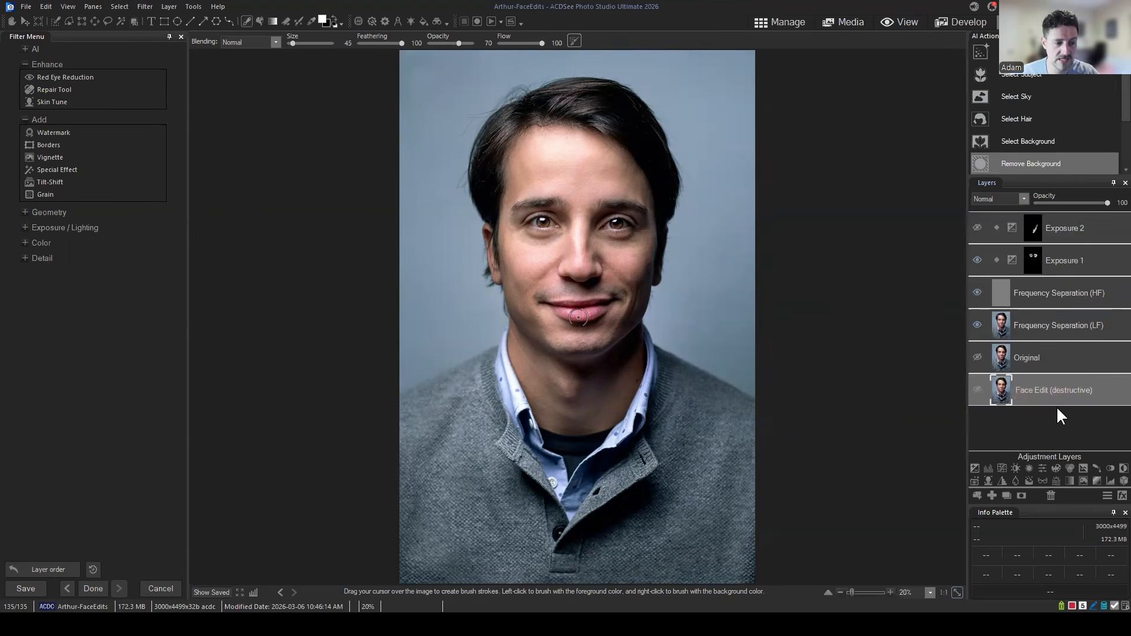
Hide both Frequency Separation layers, move the Original layer to the start of the stack and show it.
click(978, 324)
click(978, 292)
click(1038, 357)
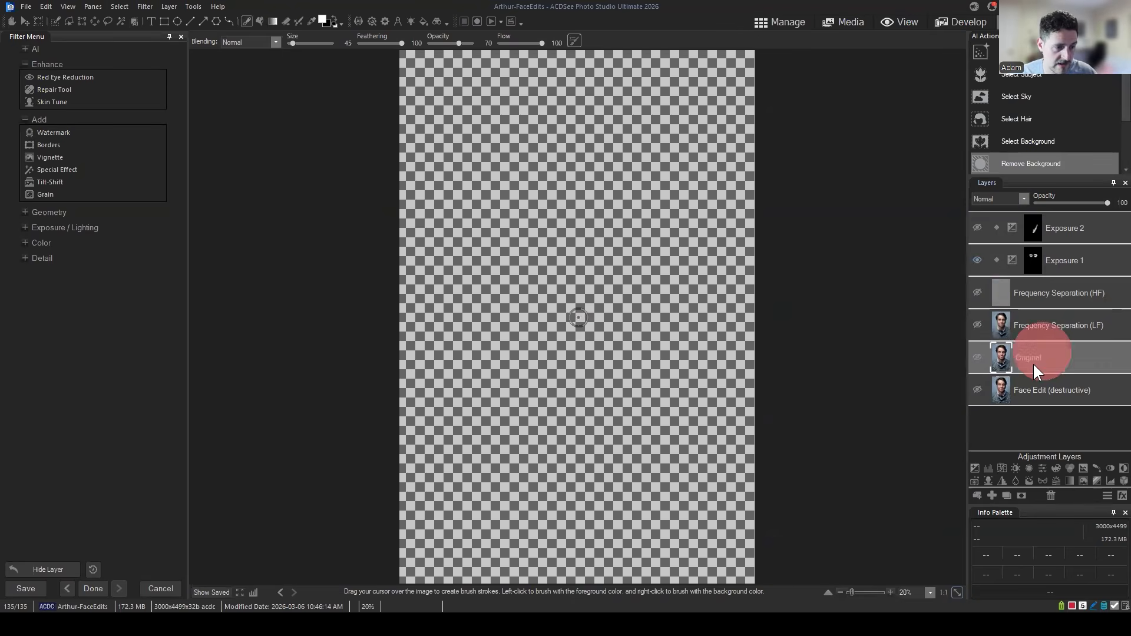
drag(1034, 365, 1041, 214)
click(979, 227)
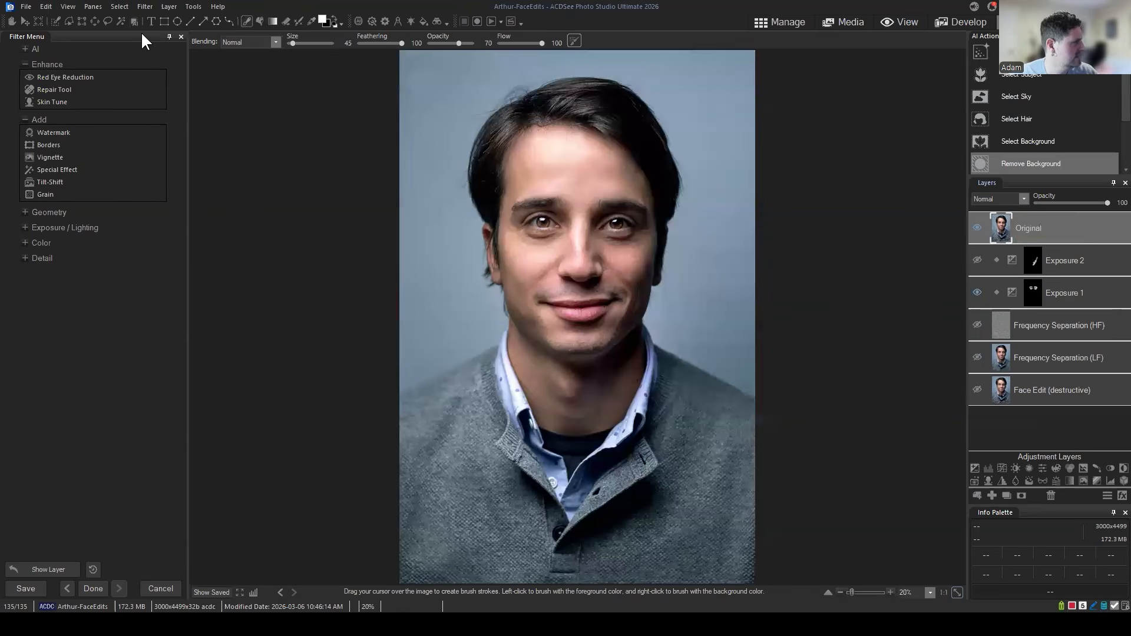
Preview the high frequency result of Frequency Separation on the Original layer and cancel the filter.
click(169, 6)
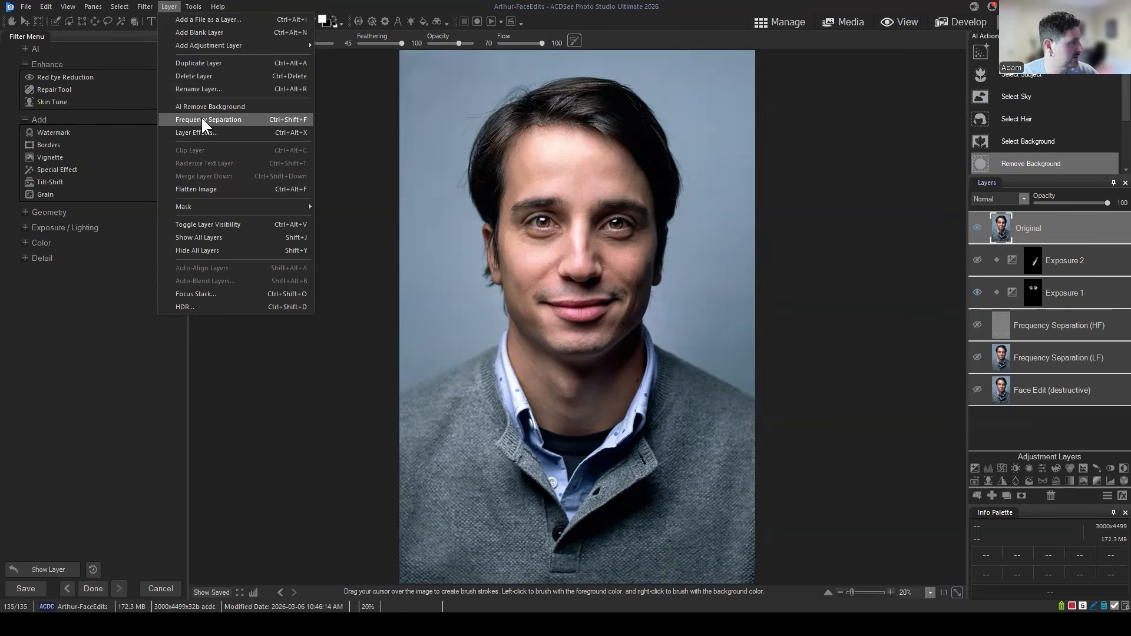
click(272, 121)
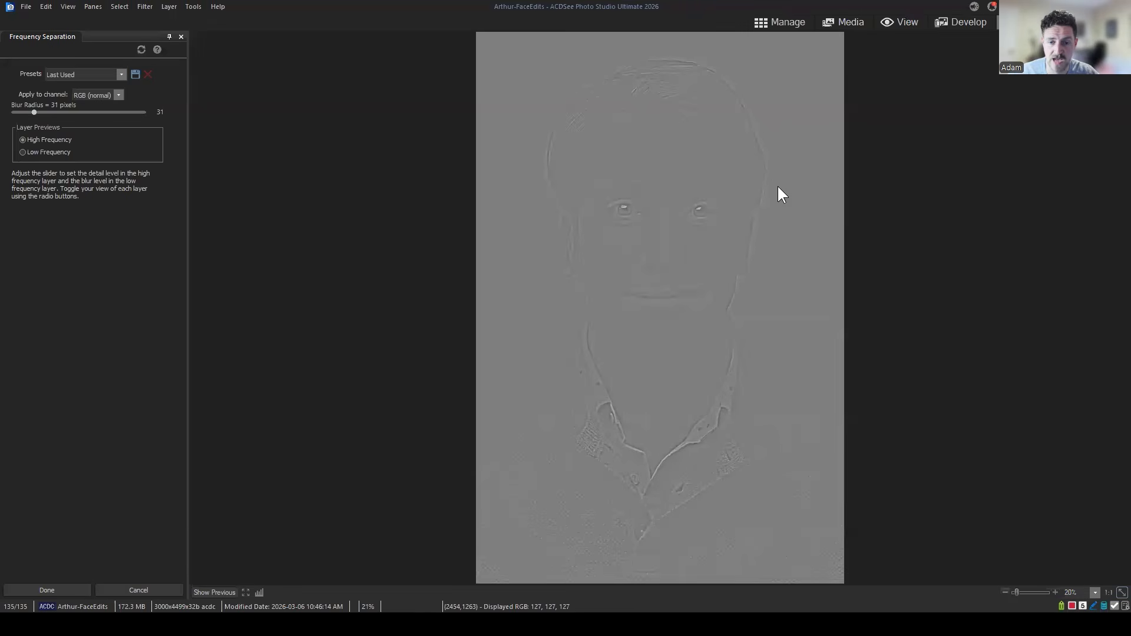
click(136, 586)
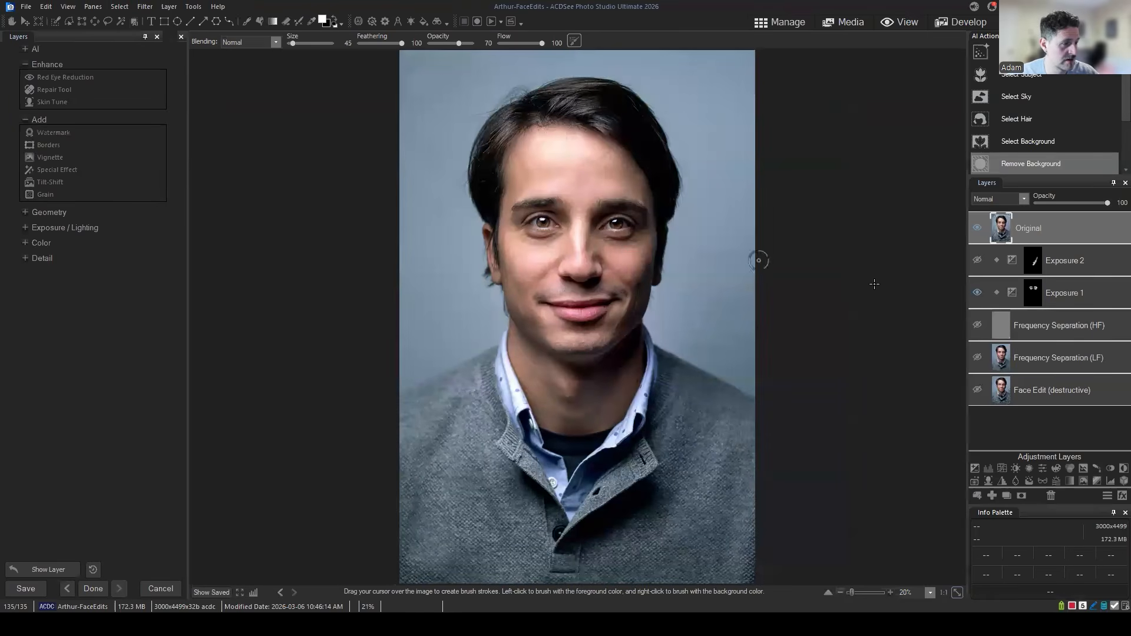
Check the layer options of Original and Exposure 1 for Frequency Separation, and toggle the Original layer's visibility.
right_click(1041, 228)
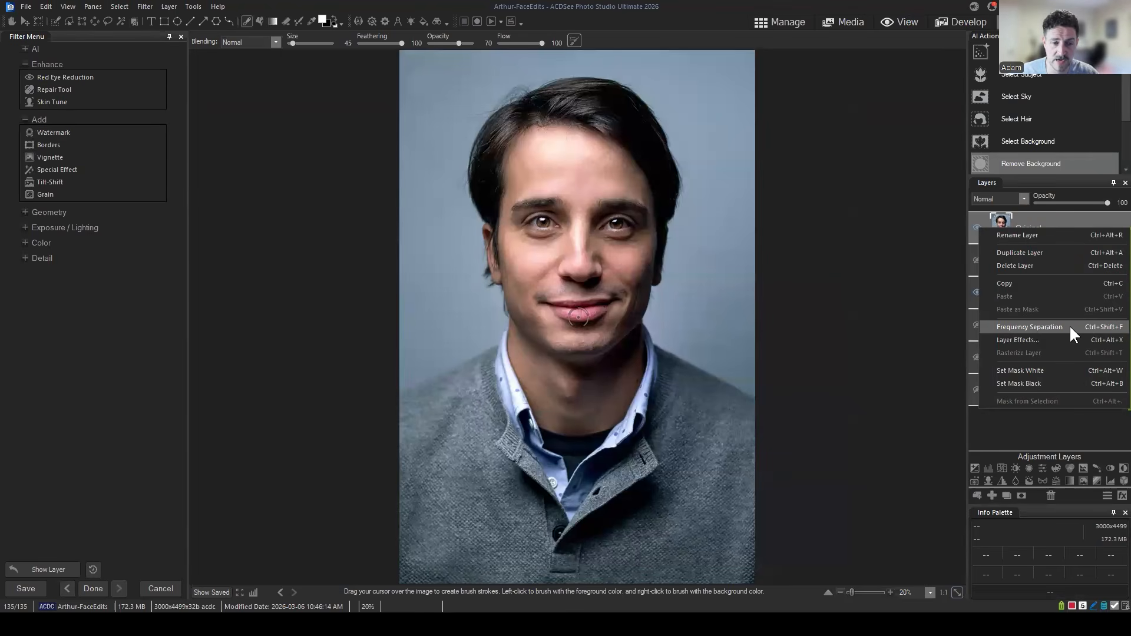
click(1015, 429)
click(975, 230)
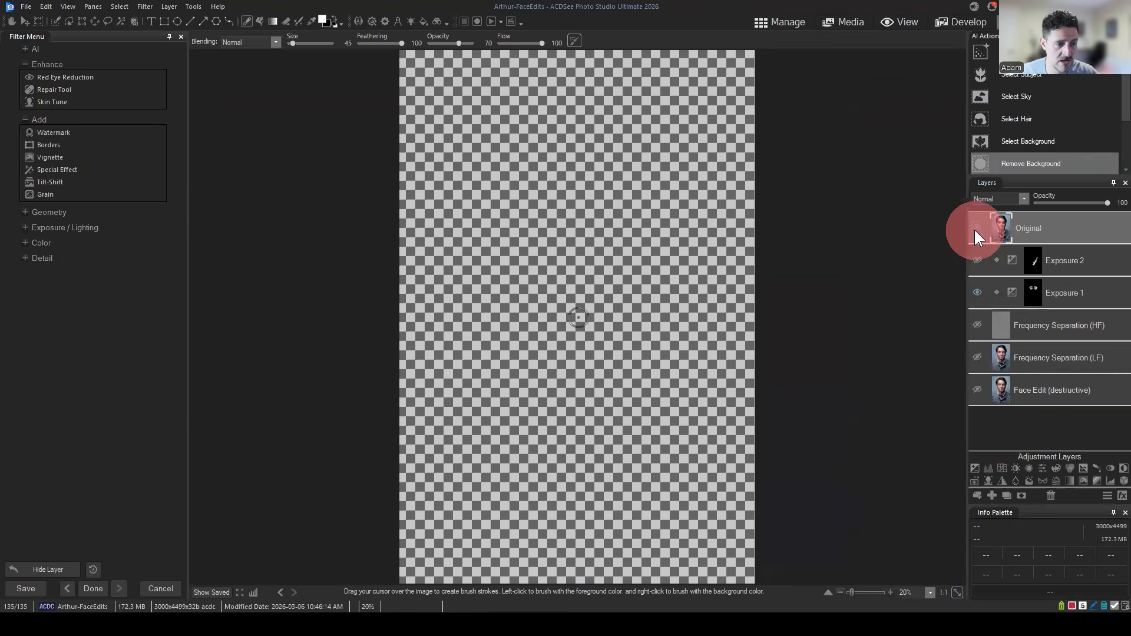
right_click(1069, 283)
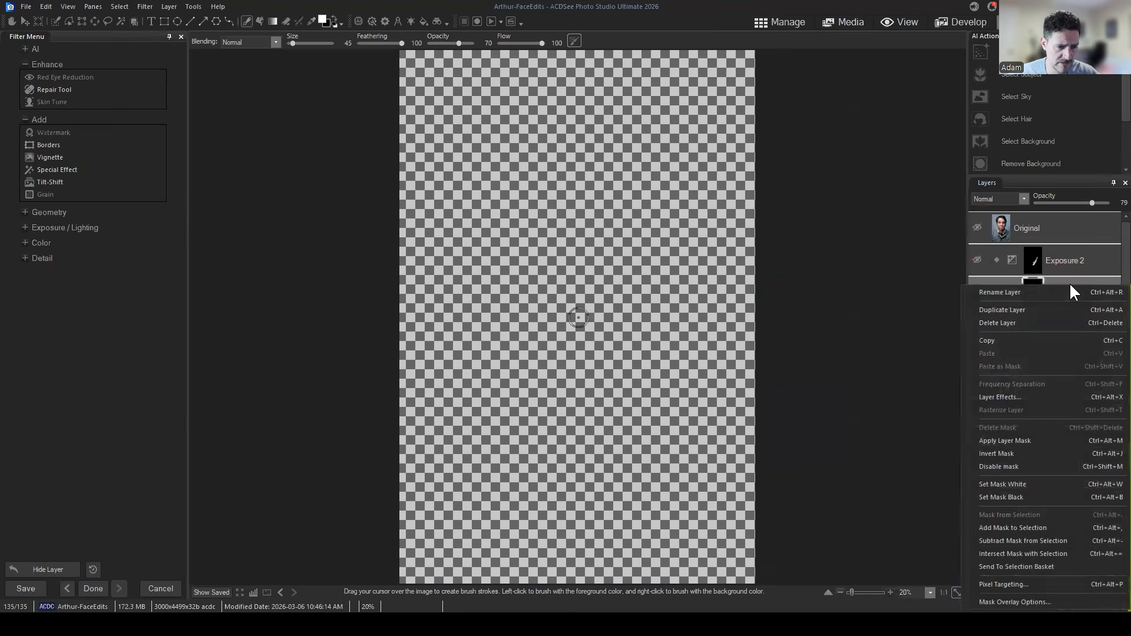
click(1053, 232)
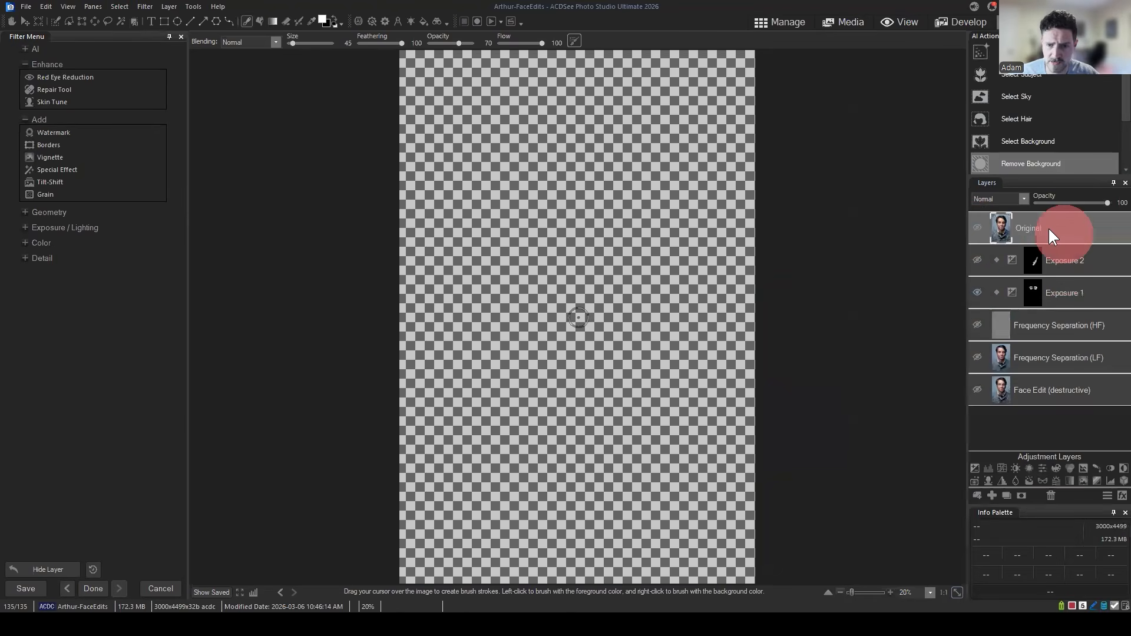
click(977, 227)
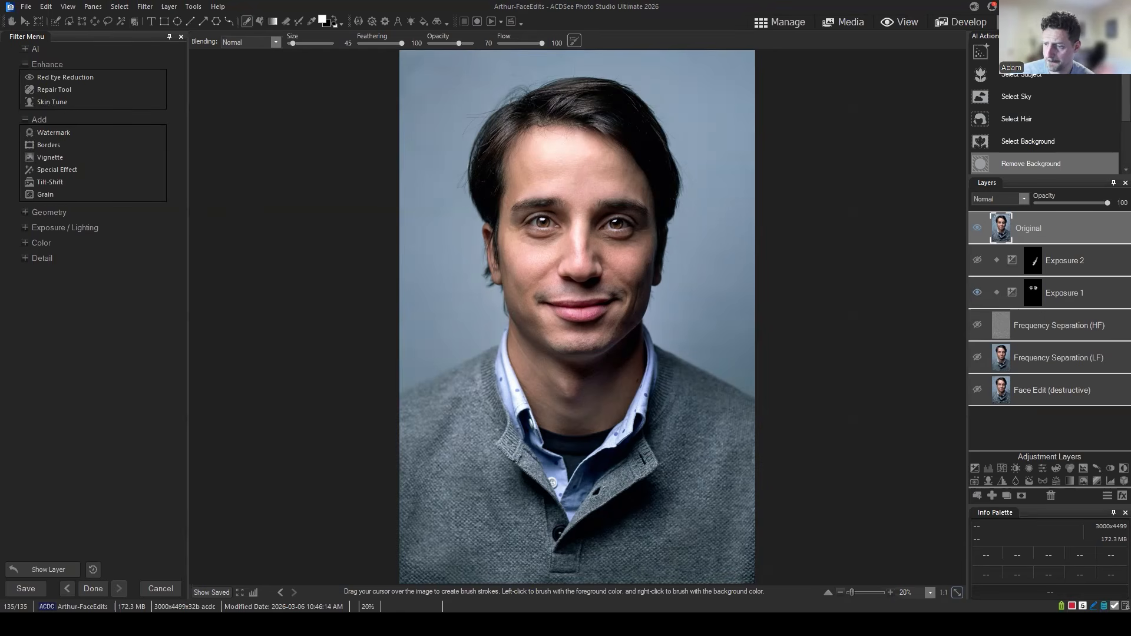
click(1039, 431)
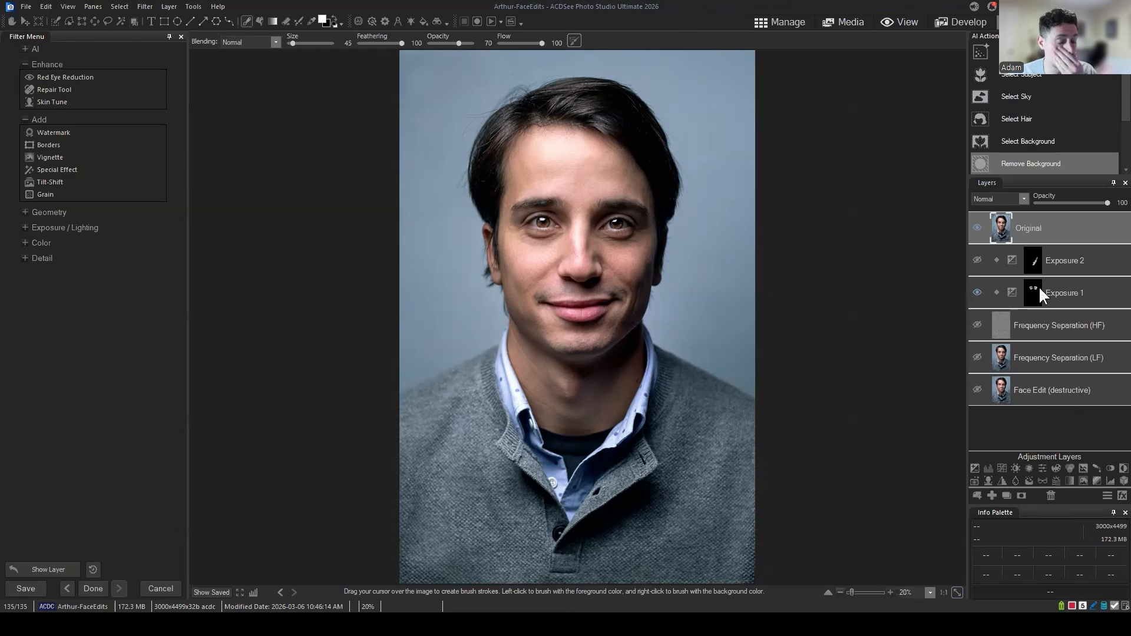
Show the Frequency Separation (HF) and (LF) layers, hide the Original layer and move it directly beneath Frequency Separation (LF).
click(977, 326)
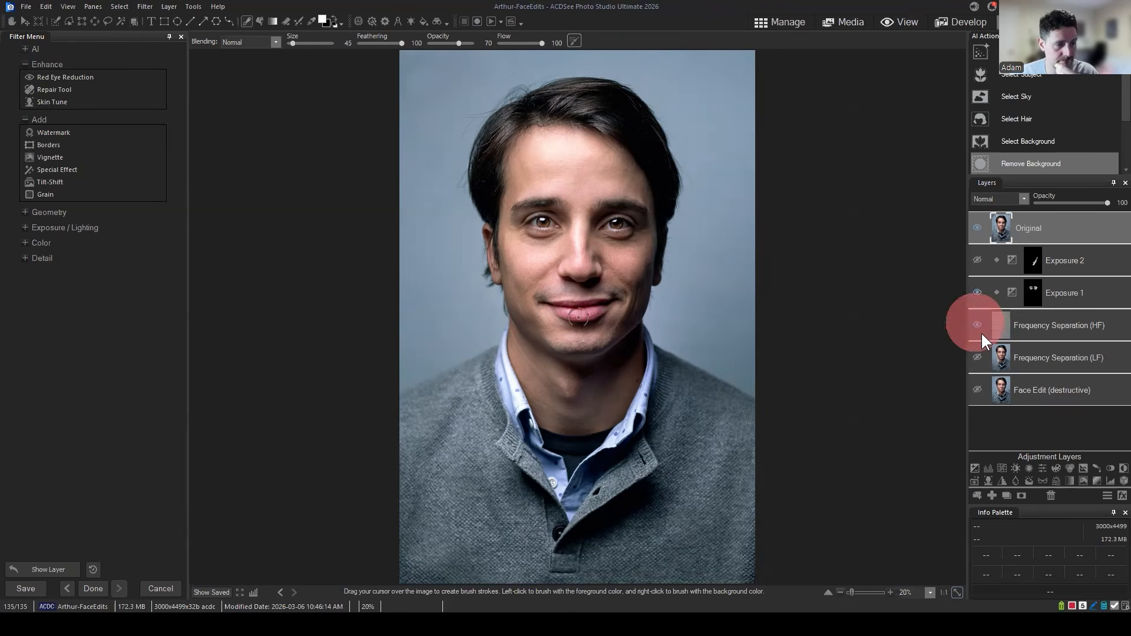
click(977, 227)
click(977, 357)
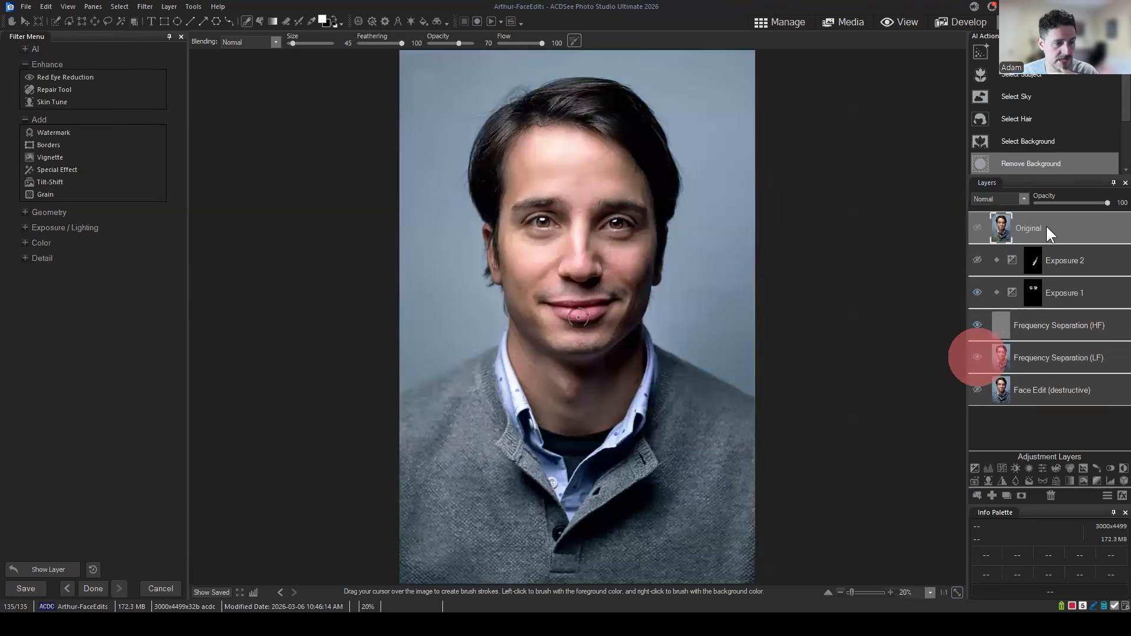
drag(1048, 229, 1051, 376)
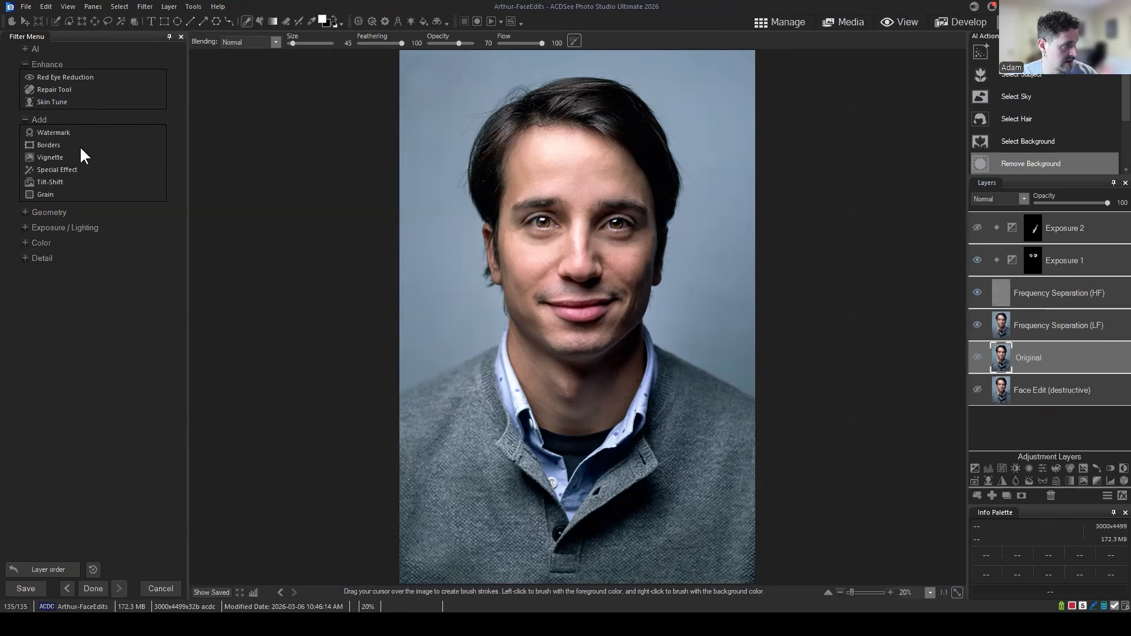
Expand the Exposure / Lighting filter group and select the Exposure 1 layer to view its exposure settings.
click(25, 228)
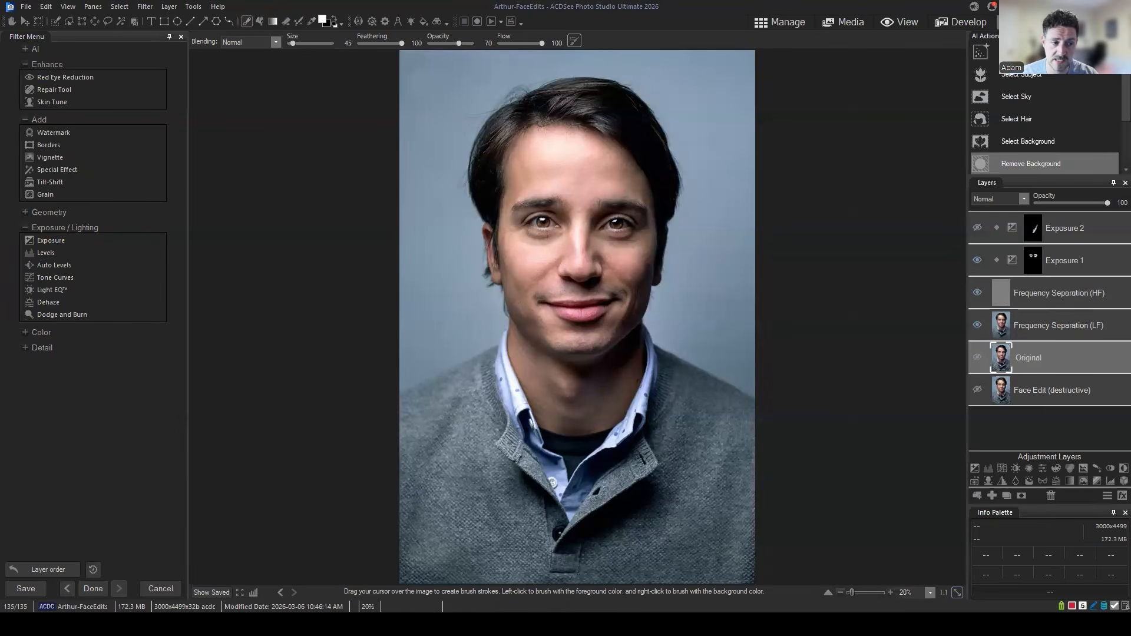
click(1065, 261)
click(1078, 257)
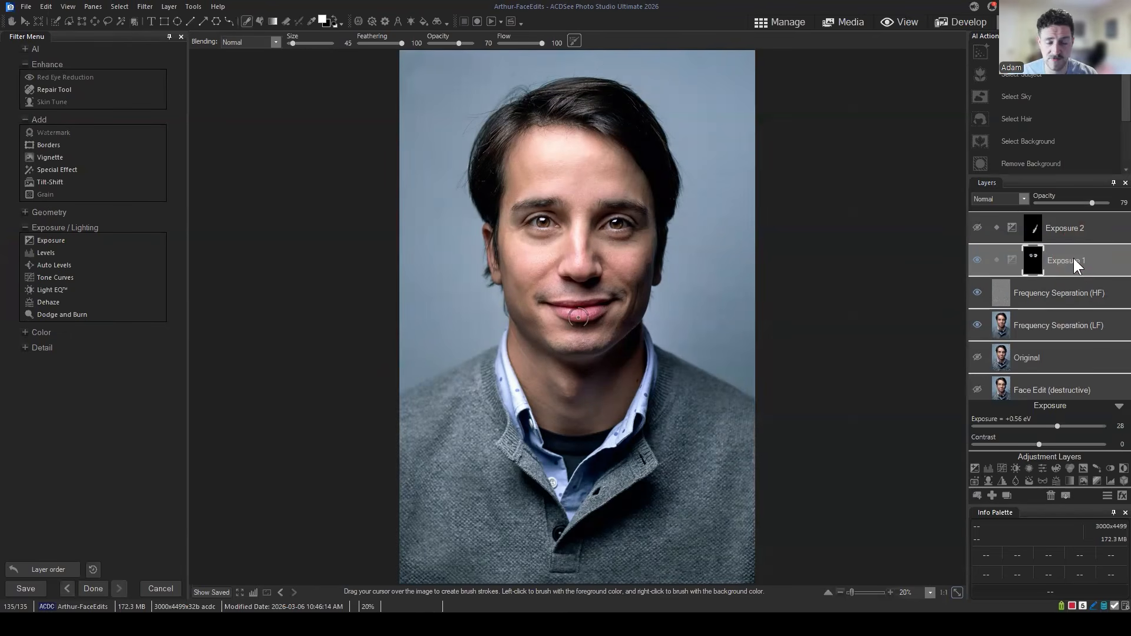
click(1074, 257)
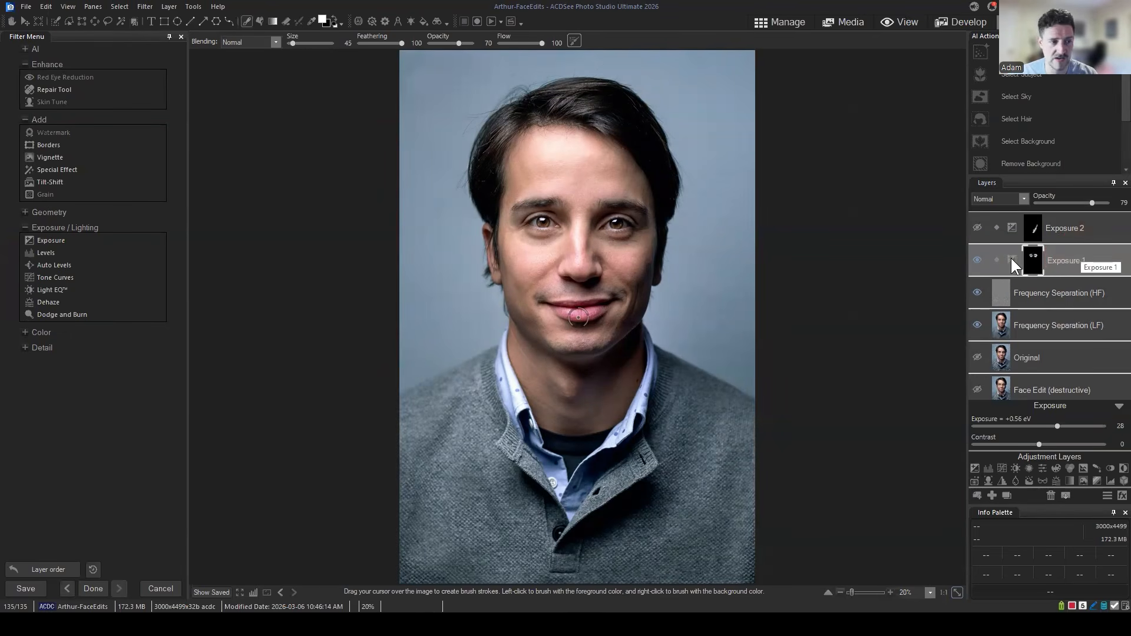
Show the Exposure 2 layer, reduce its opacity to 56 and save the image.
click(978, 227)
click(1070, 229)
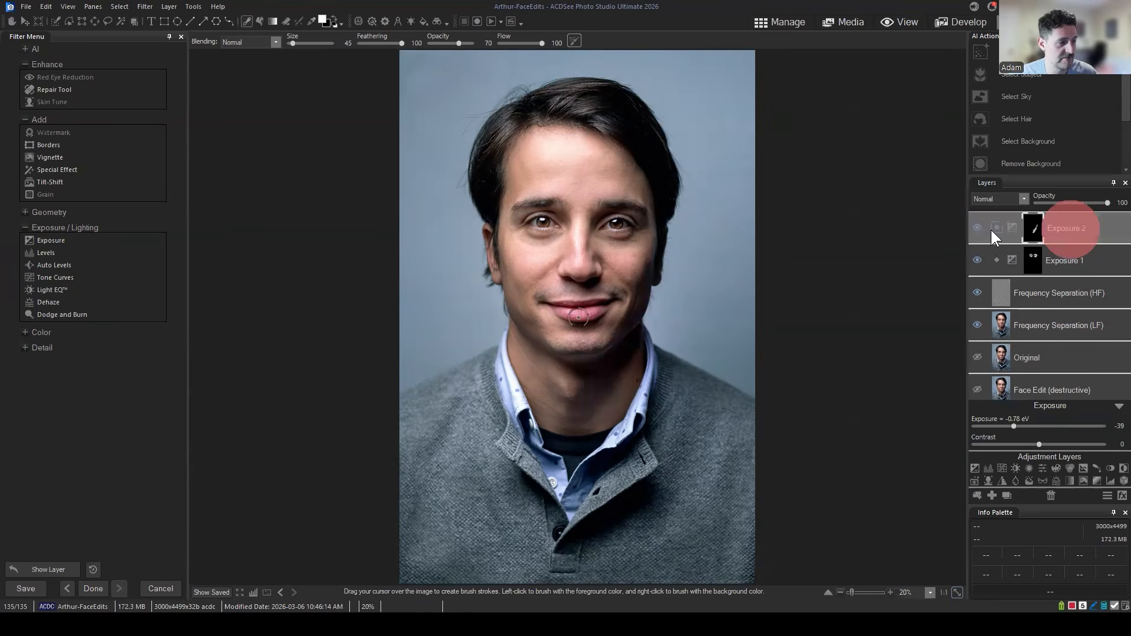
click(1091, 230)
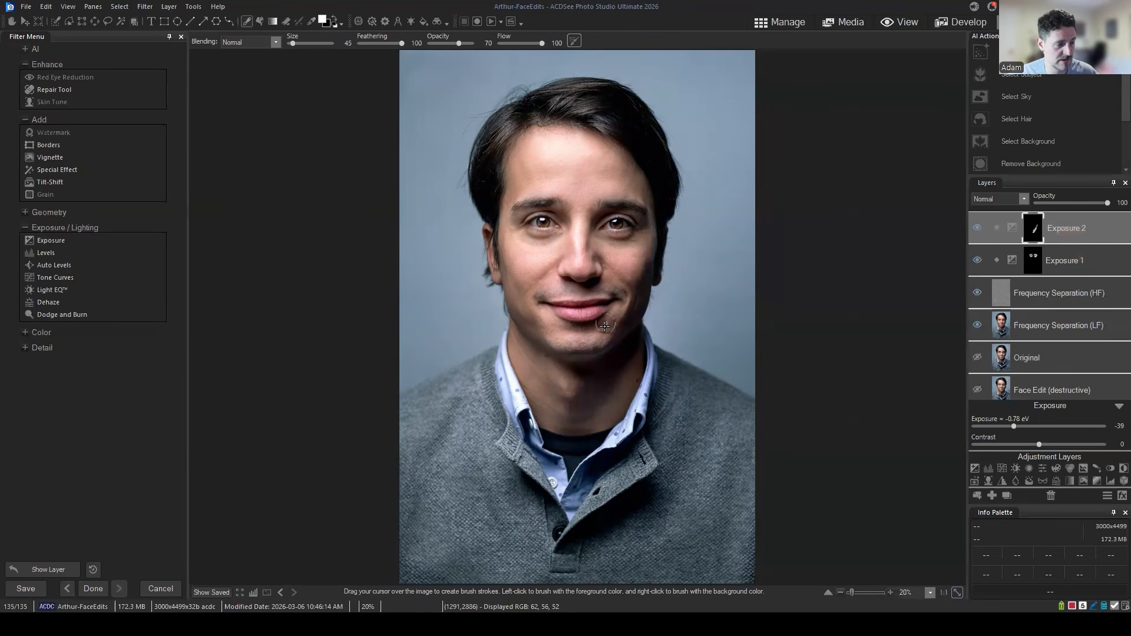
drag(1108, 202, 1073, 202)
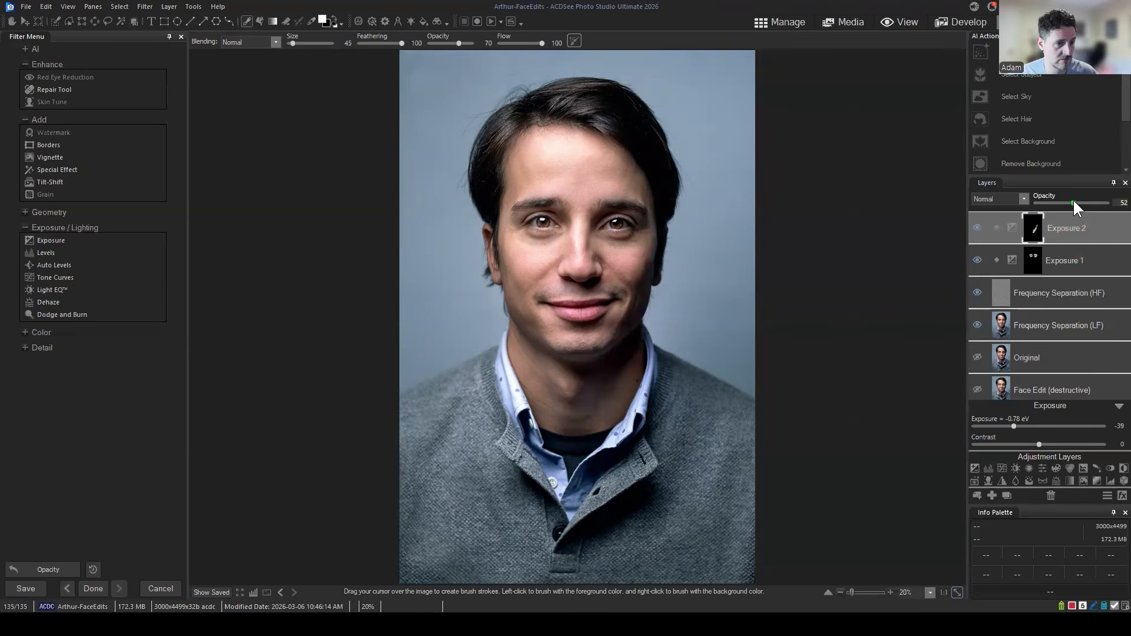
click(1086, 231)
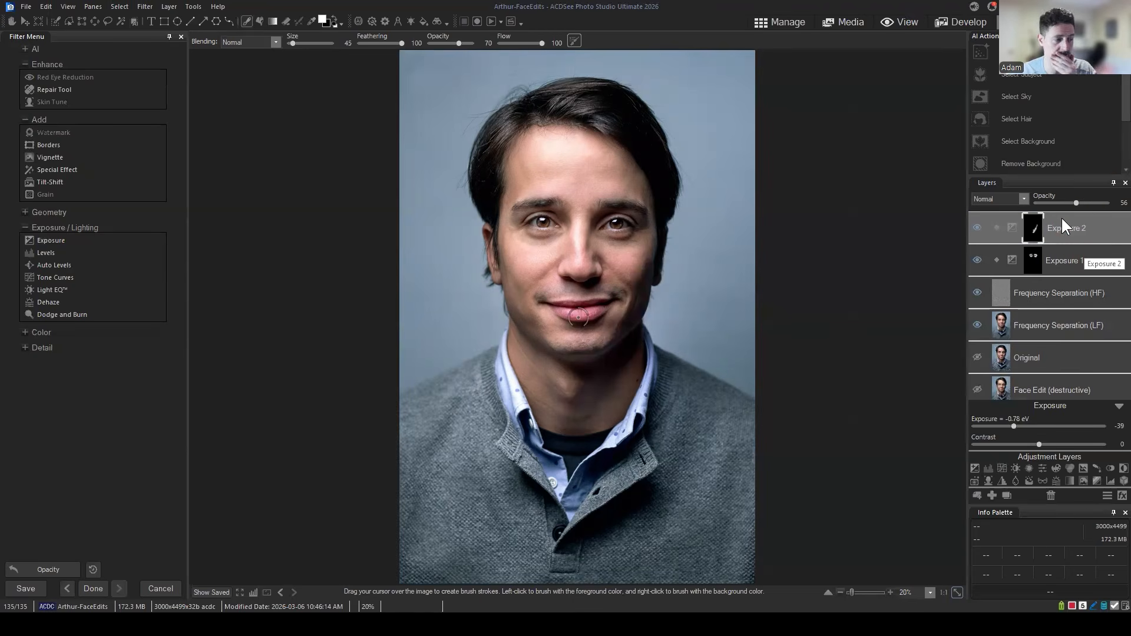
click(26, 6)
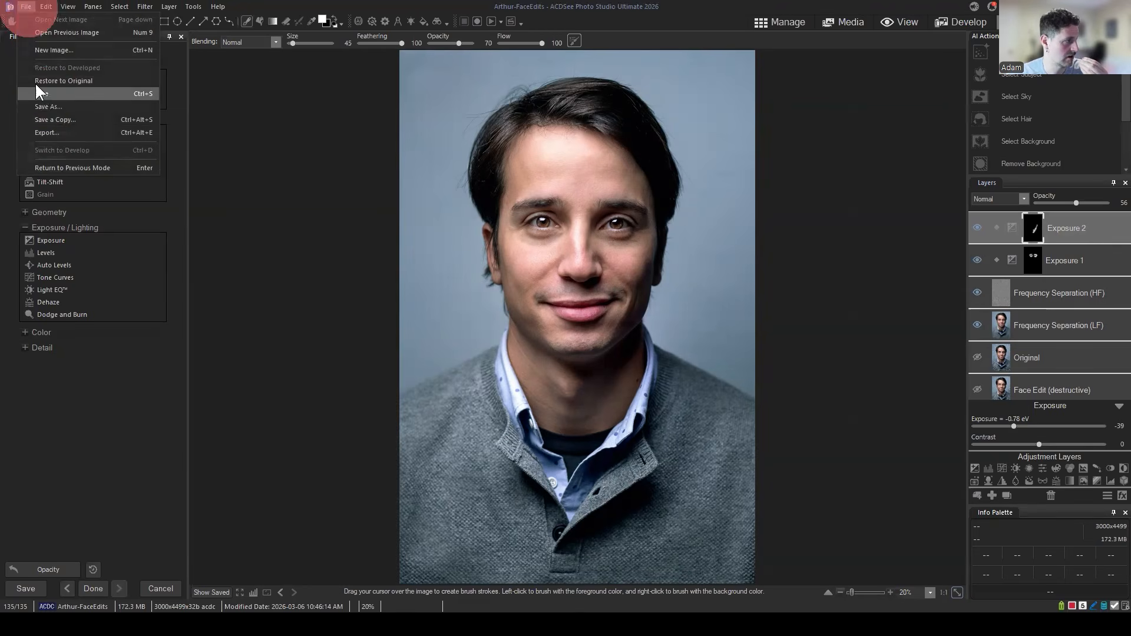
click(42, 94)
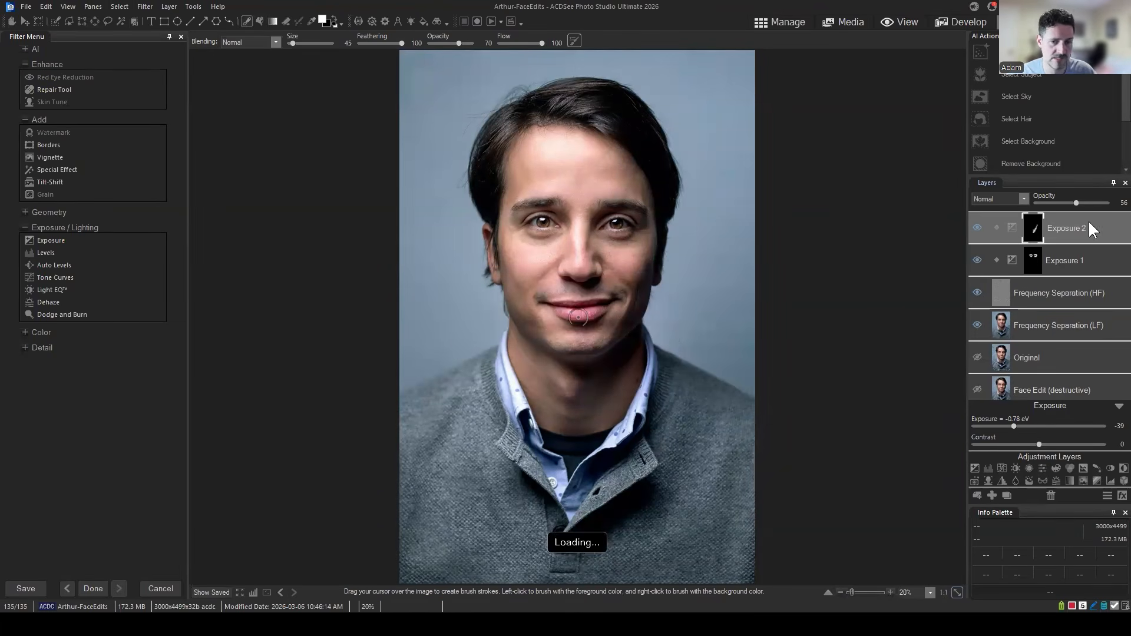
Add a blank layer above Exposure 2 and fill it with white.
click(991, 496)
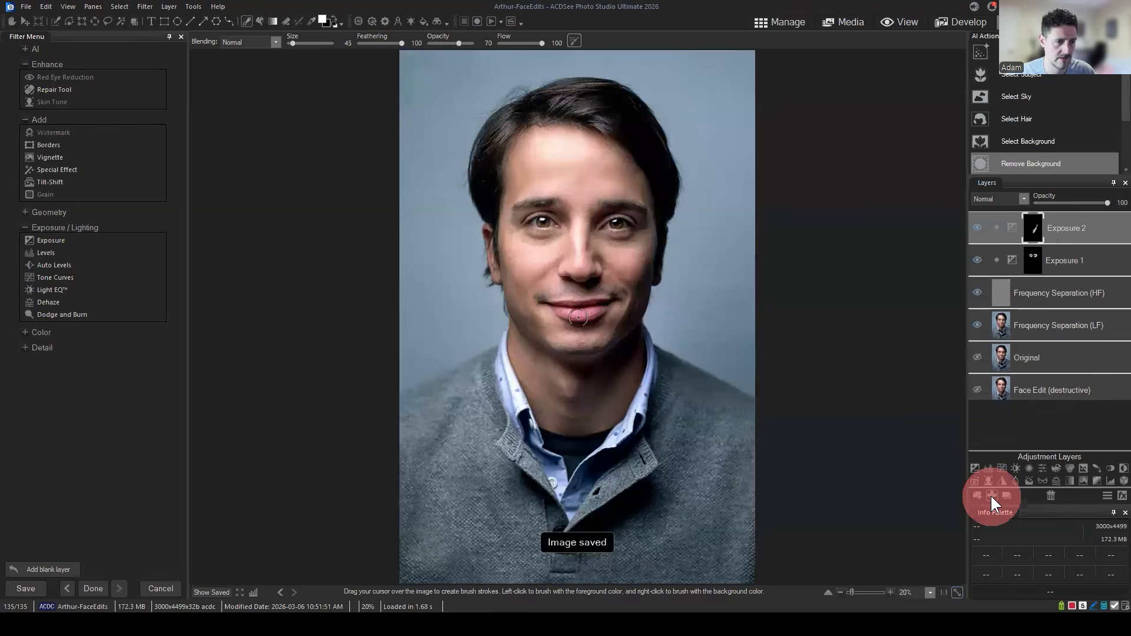
click(325, 15)
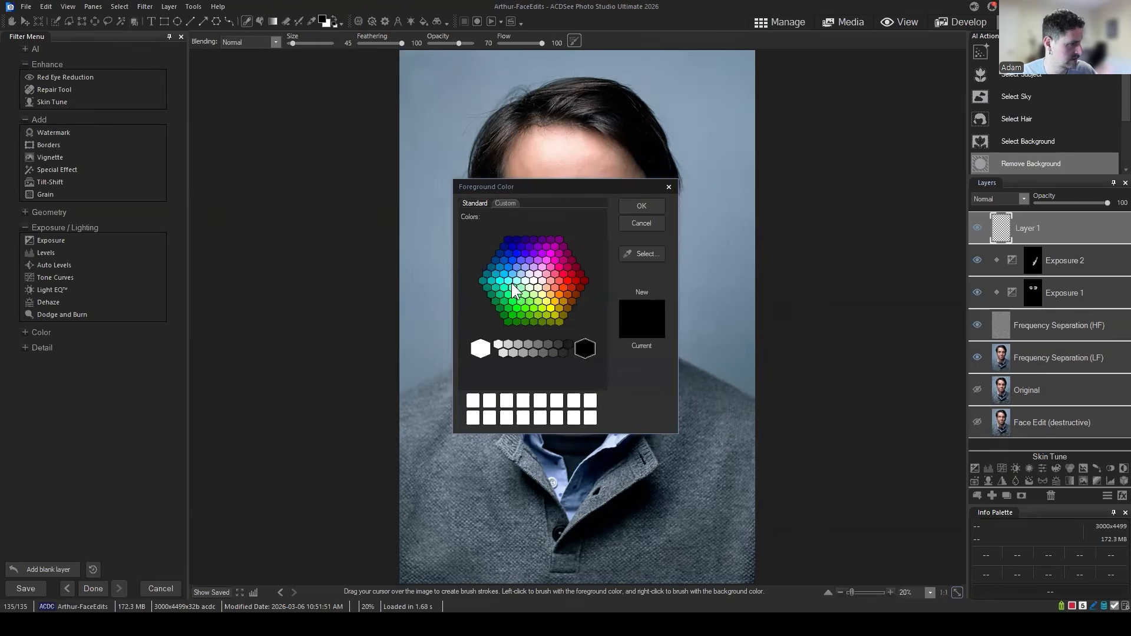
click(534, 281)
click(642, 206)
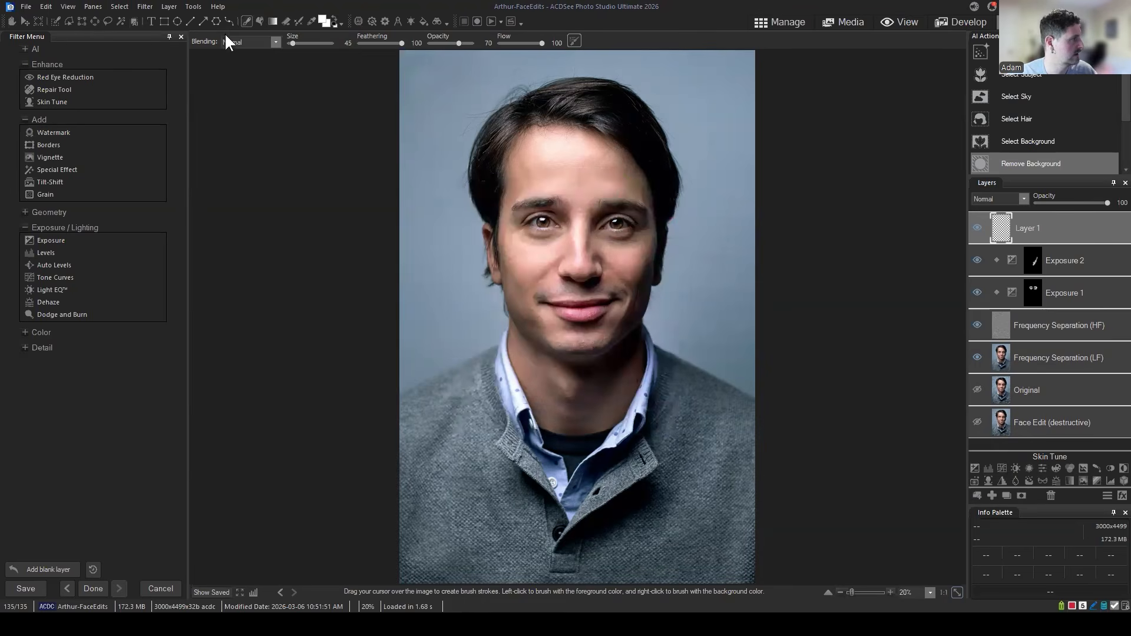
click(260, 21)
click(687, 125)
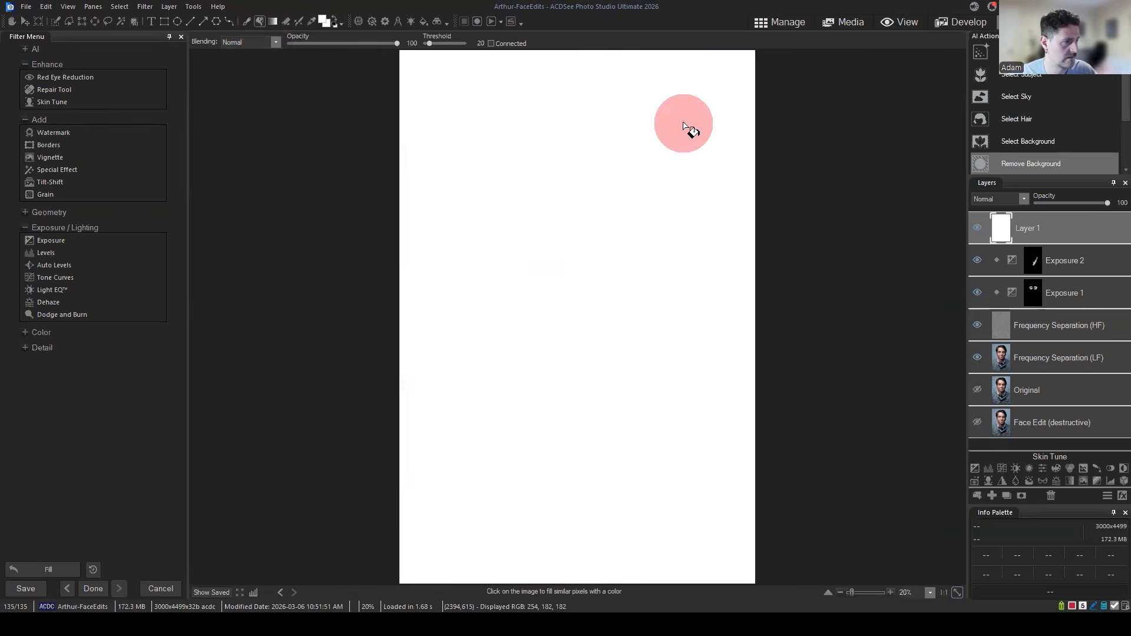
Set up the Brush tool with a light blue foreground color, opacity 100 and flow 51 for painting on the white layer.
scroll(580, 200, up, 4)
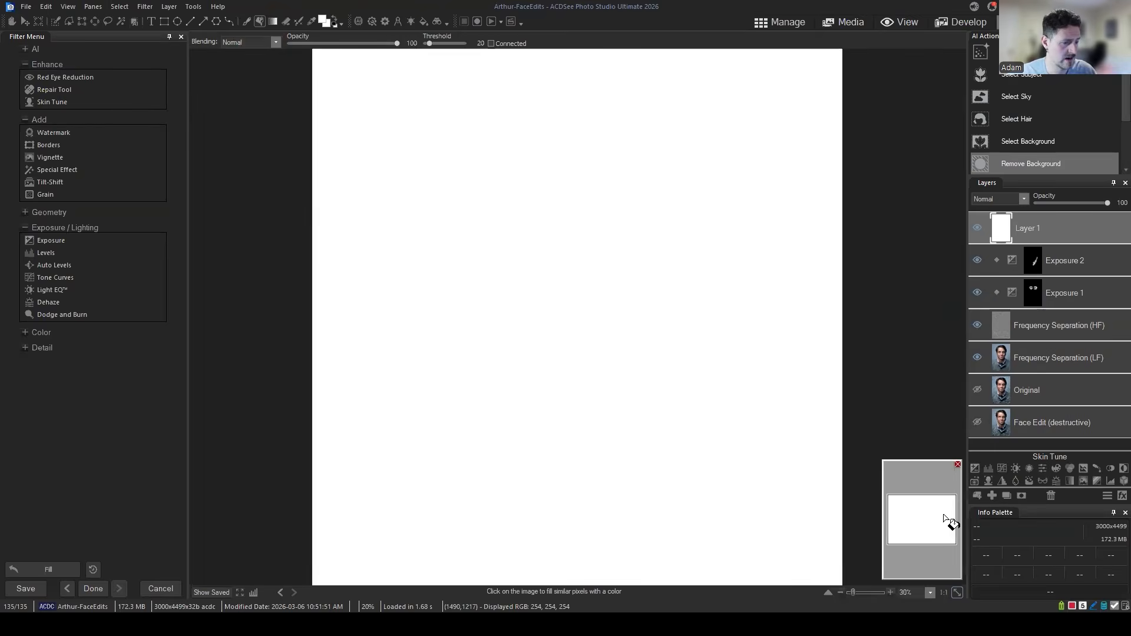
click(935, 518)
drag(925, 492, 919, 485)
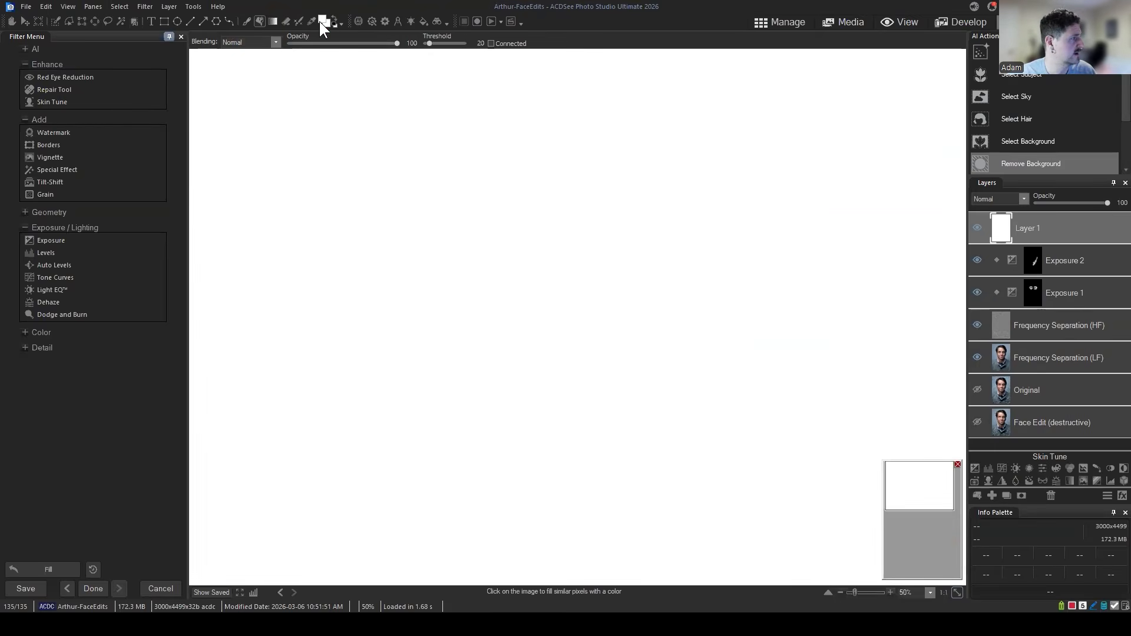
click(246, 21)
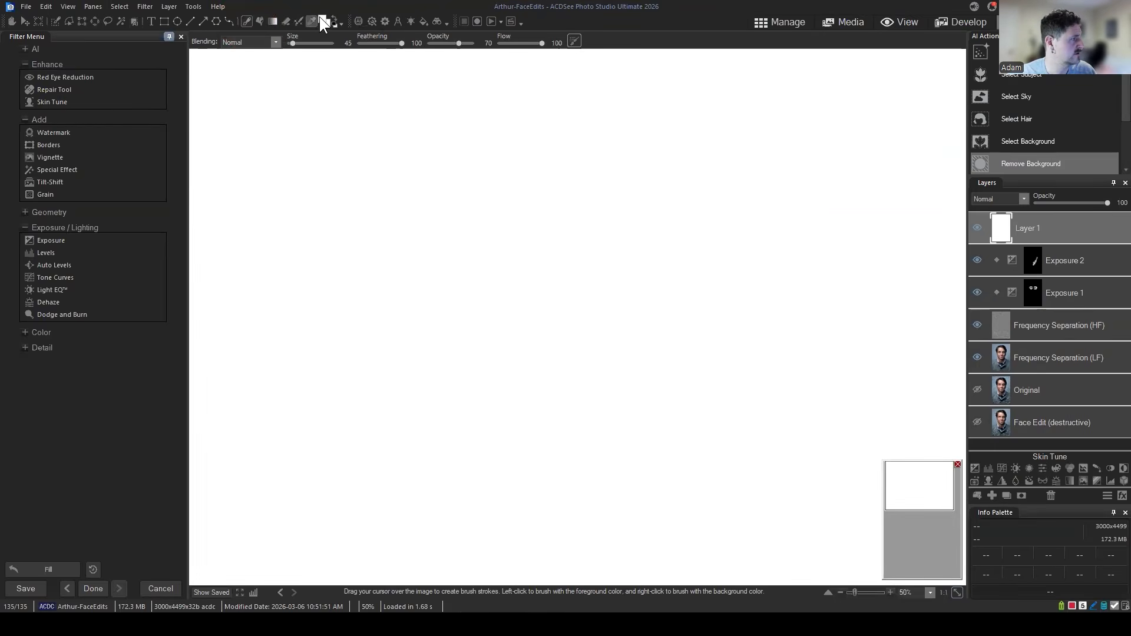
drag(518, 42, 521, 43)
click(323, 22)
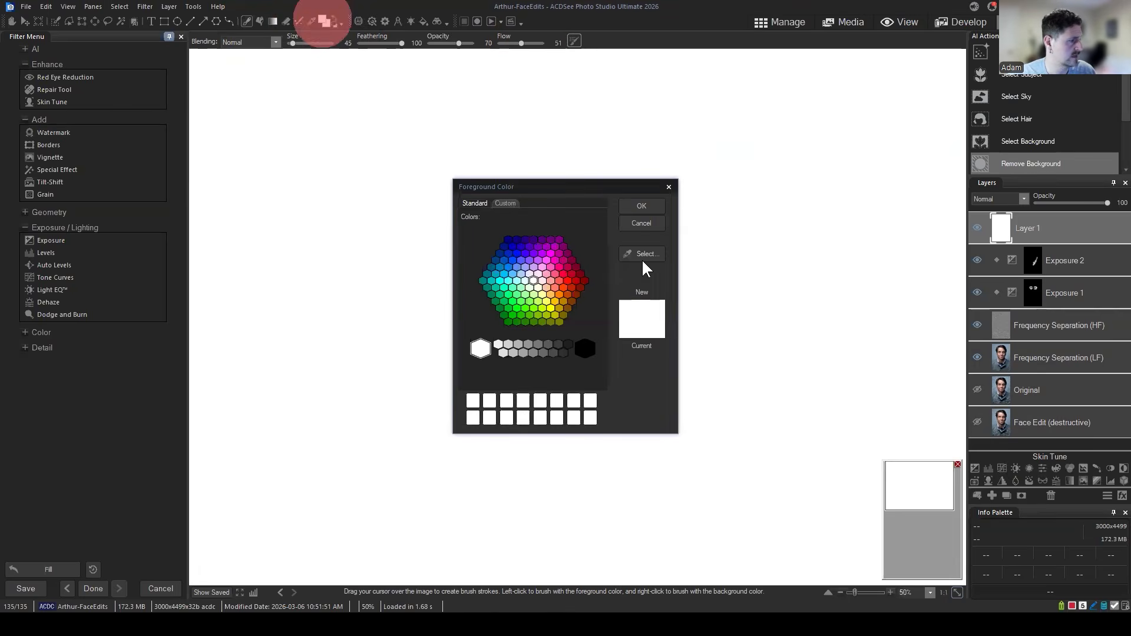
click(514, 266)
click(637, 208)
drag(458, 43, 500, 44)
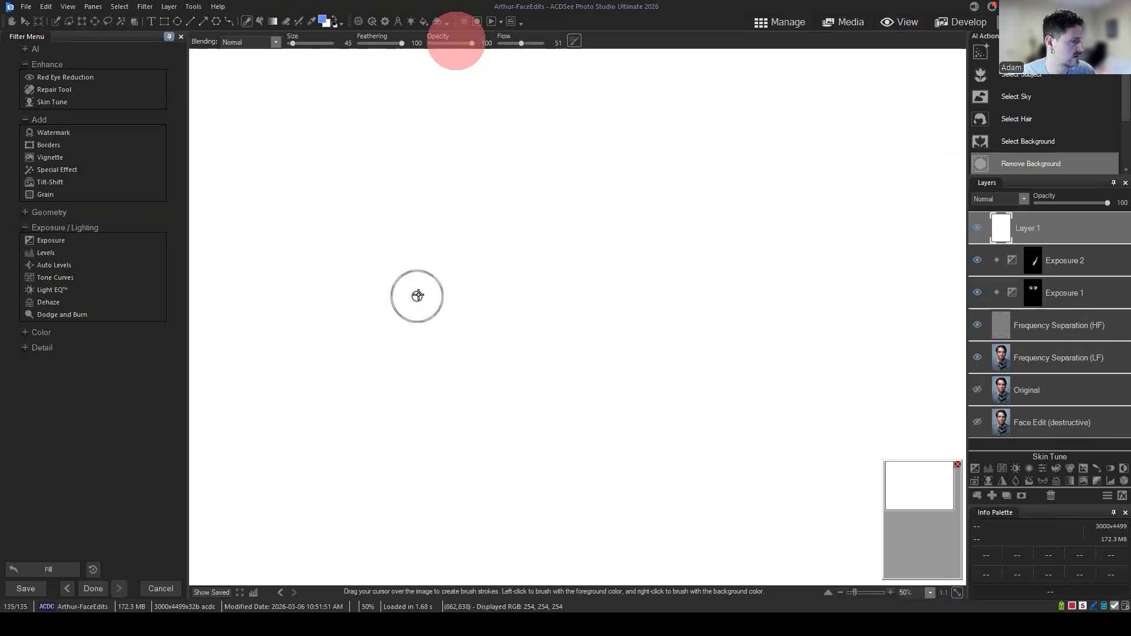
Paint a diagonal blue stroke on the white layer at brush size 141, and a second parallel stroke beside it at flow 49.
scroll(477, 303, up, 6)
drag(437, 189, 666, 475)
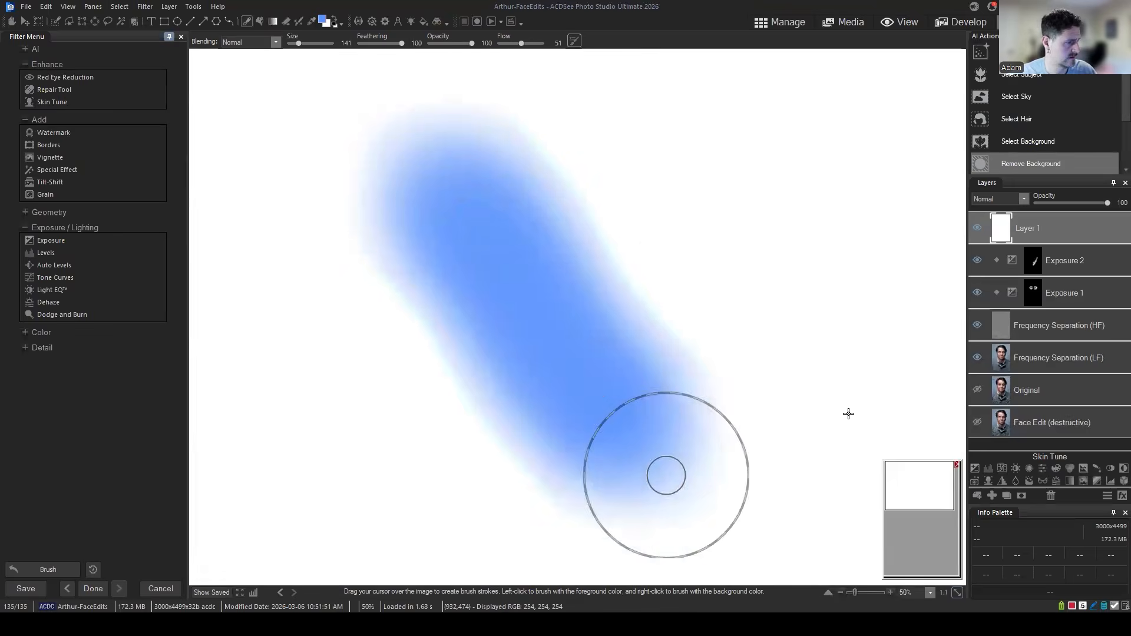
mouse_move(768, 328)
mouse_down()
mouse_move(642, 245)
mouse_move(612, 246)
mouse_up()
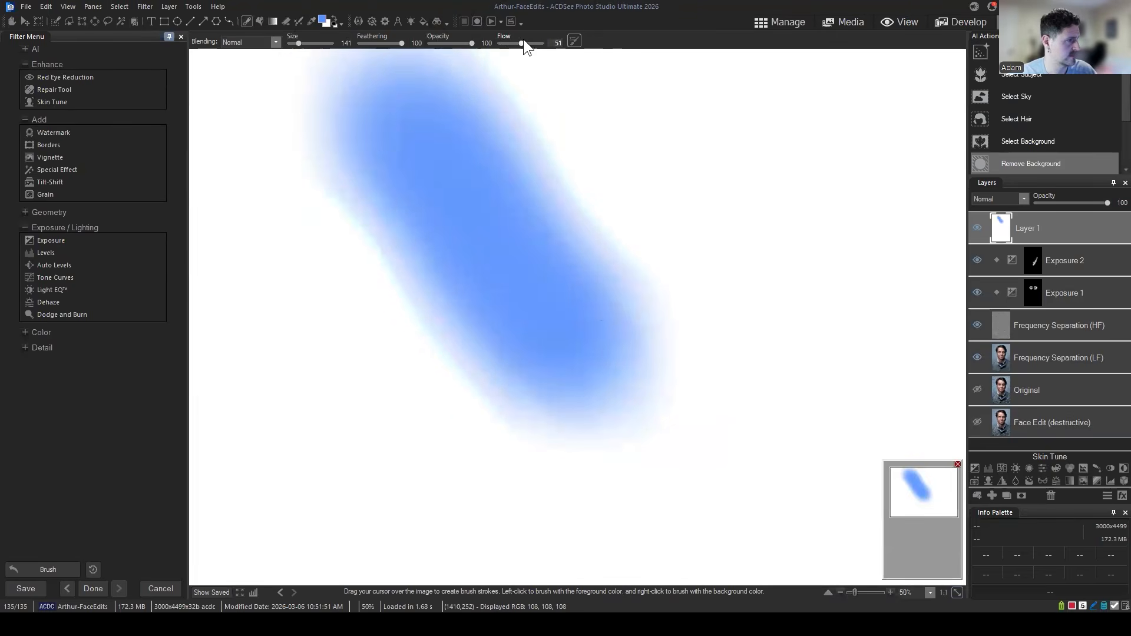
drag(521, 43, 636, 41)
drag(620, 142, 811, 367)
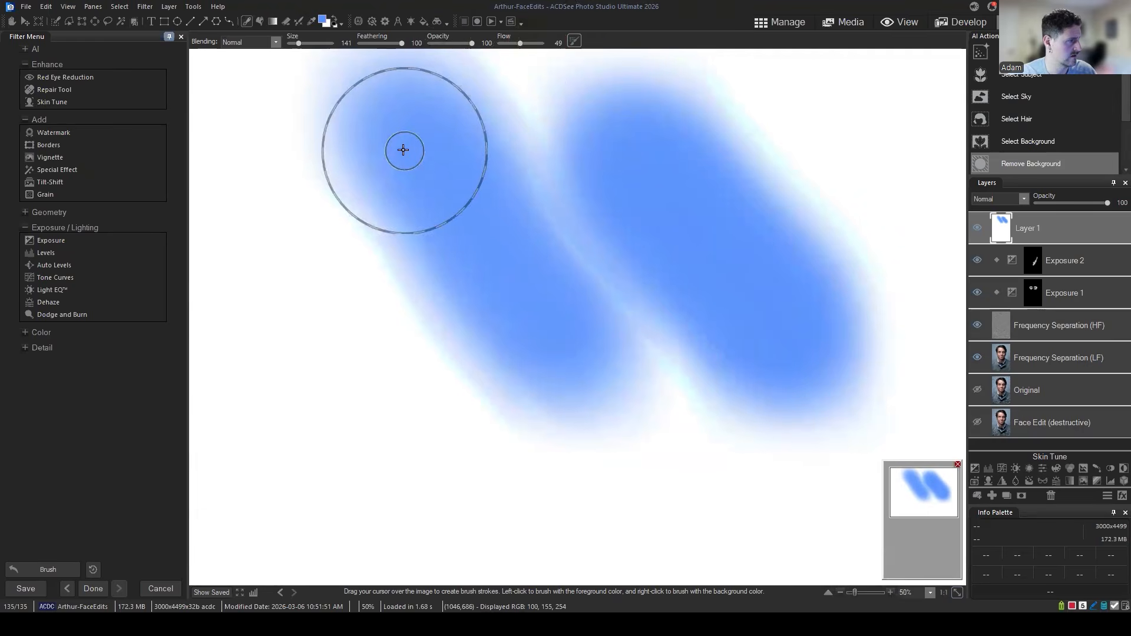
Paint over both diagonal strokes again to build up the blue at the same flow.
drag(403, 147, 554, 391)
drag(356, 126, 547, 445)
mouse_move(383, 202)
mouse_down()
mouse_move(419, 247)
mouse_move(532, 489)
mouse_up()
drag(571, 166, 766, 424)
Set the brush flow to 100 and paint two more diagonal strokes over the outer side of the second stroke.
drag(521, 43, 591, 46)
mouse_move(650, 183)
mouse_down()
mouse_move(798, 303)
mouse_move(857, 383)
mouse_up()
mouse_move(761, 180)
mouse_down()
mouse_move(896, 391)
mouse_move(889, 398)
mouse_up()
scroll(802, 364, down, 2)
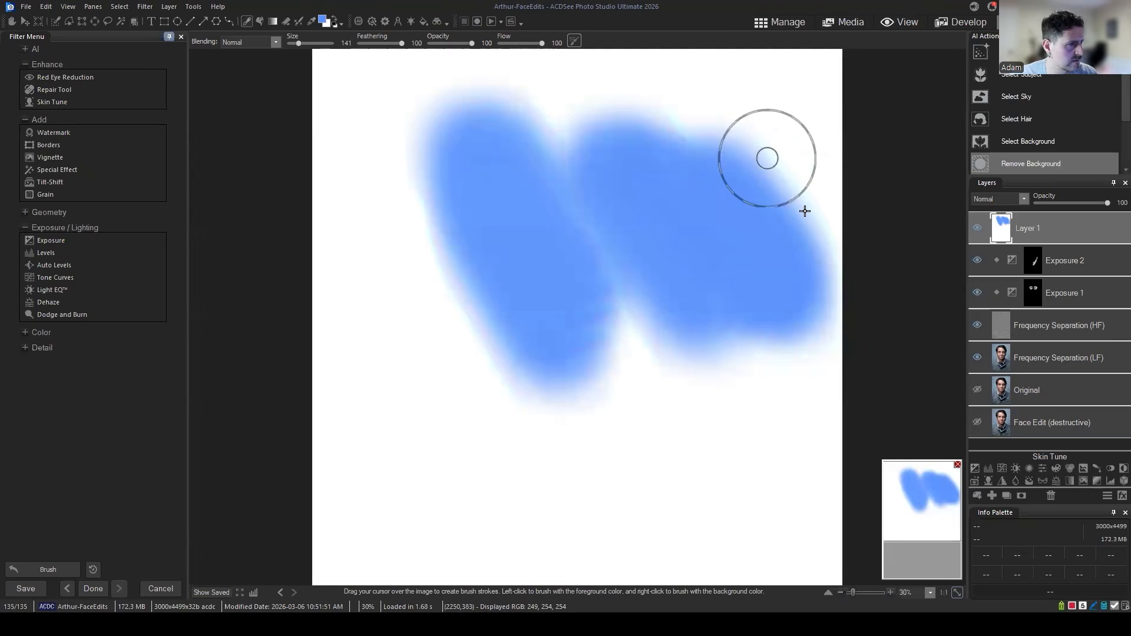
Open the Brush Settings to view the general brush options and close them again.
click(573, 39)
click(955, 55)
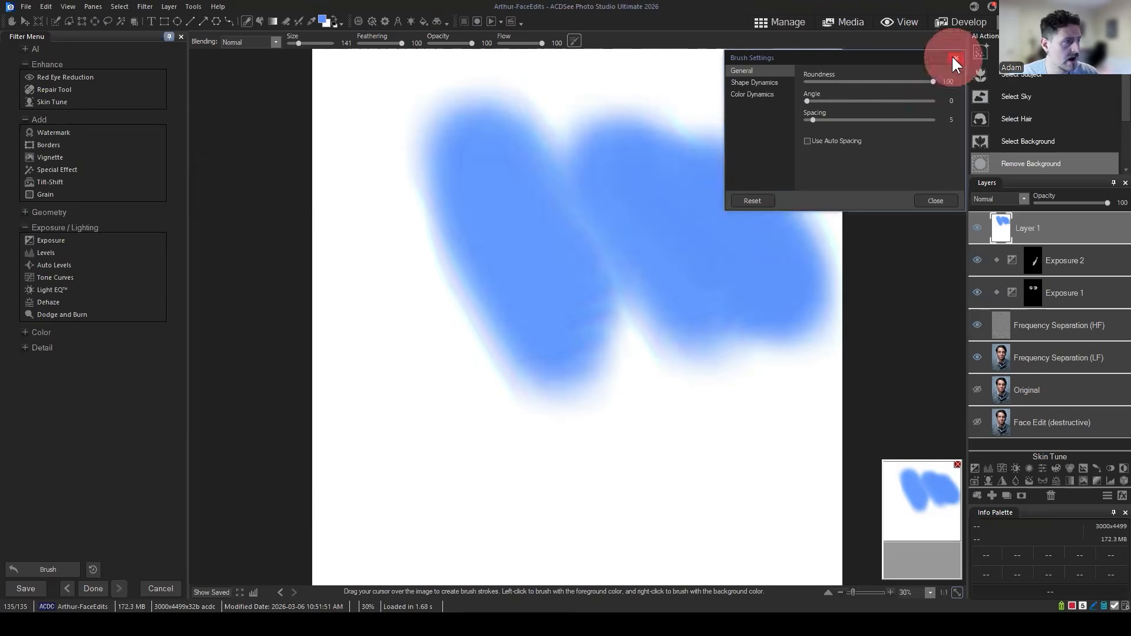
Open the online Help Contents in the browser and search for "flow".
click(223, 7)
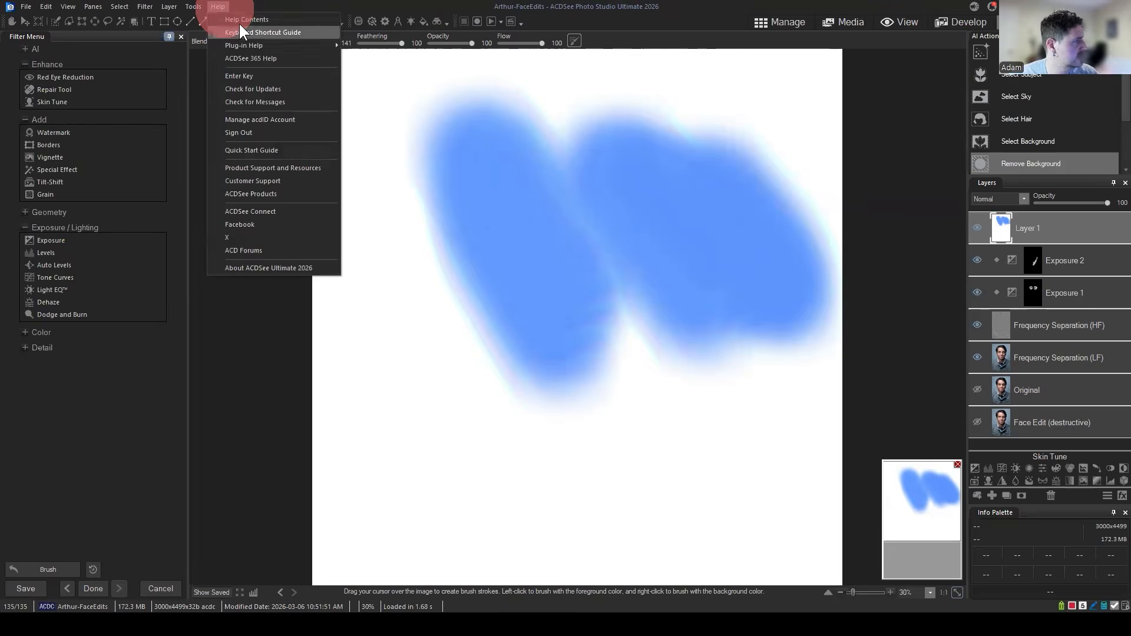
click(236, 19)
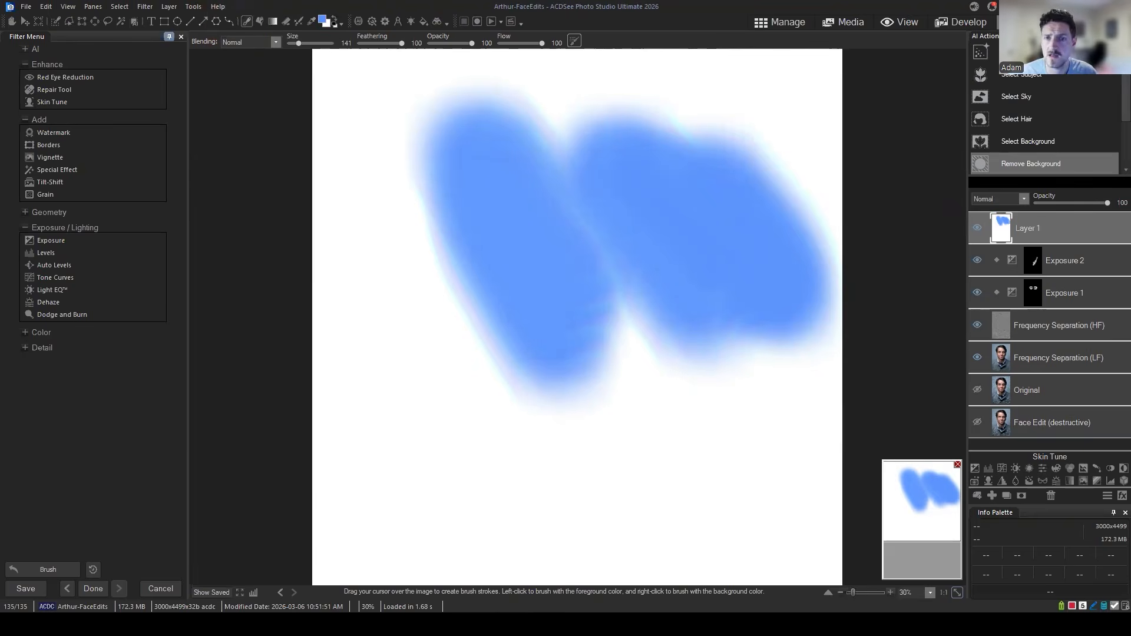
click(707, 102)
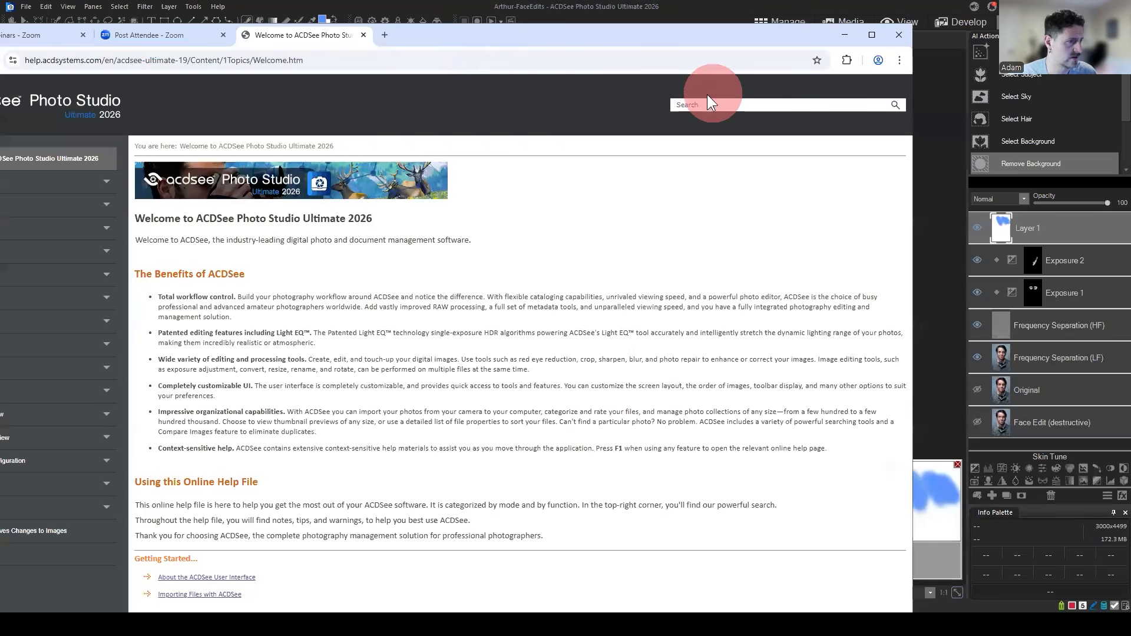
text(flow)
key(Return)
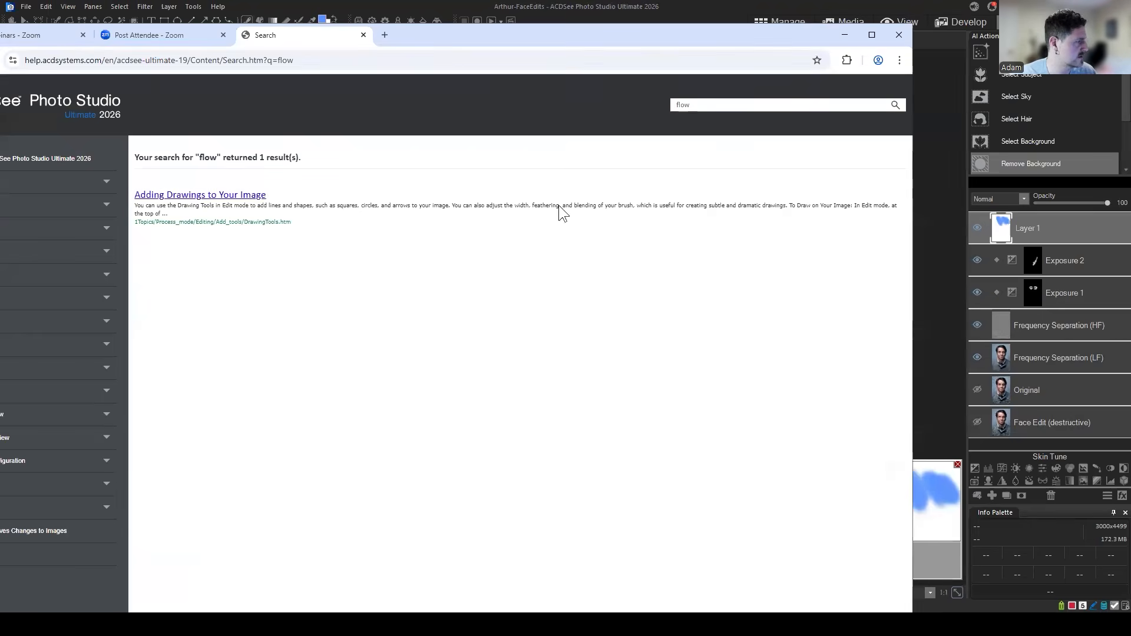
Open the Adding Drawings to Your Image topic, read the Brush section's Flow slider explanation, and return to the photo editor.
click(219, 193)
drag(616, 37, 682, 22)
scroll(547, 230, down, 10)
scroll(549, 225, down, 15)
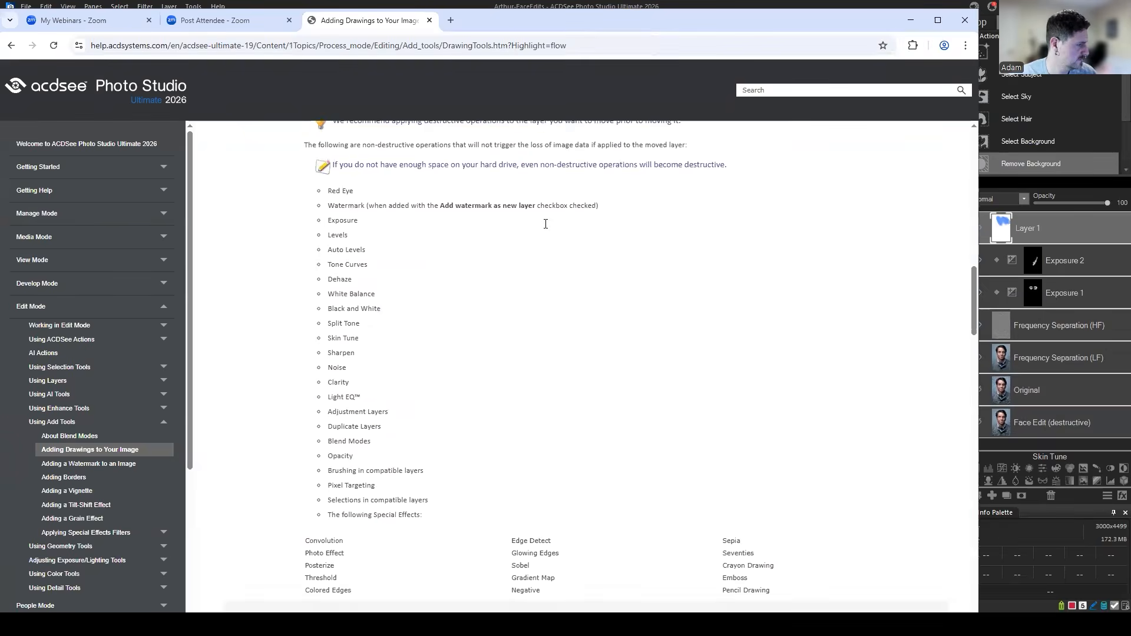
scroll(514, 284, down, 6)
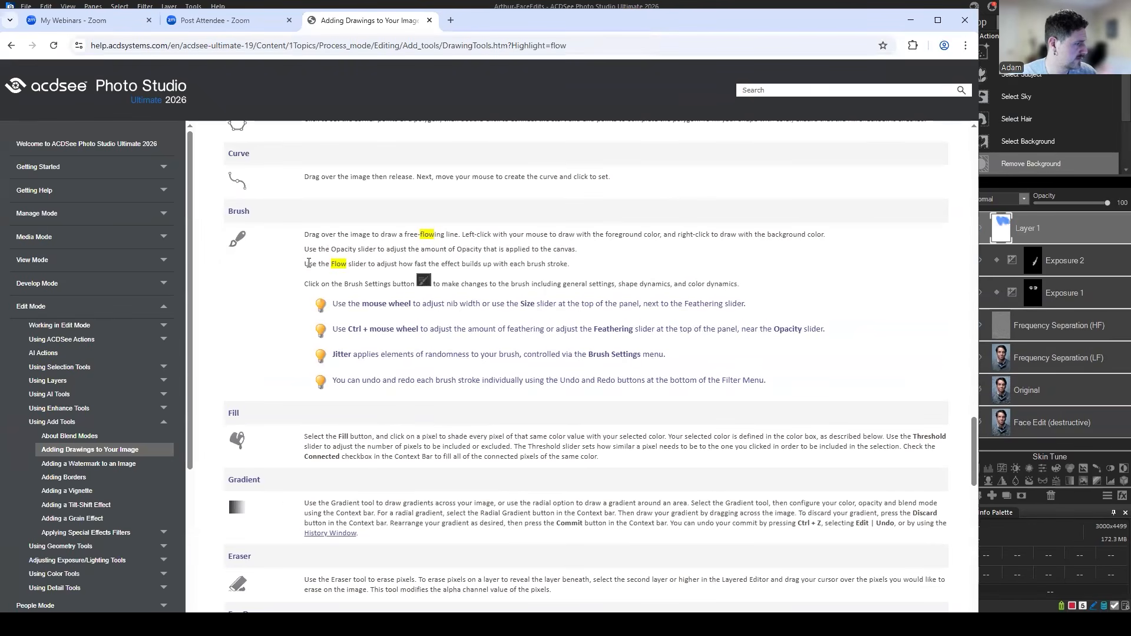
drag(307, 263, 597, 266)
click(597, 265)
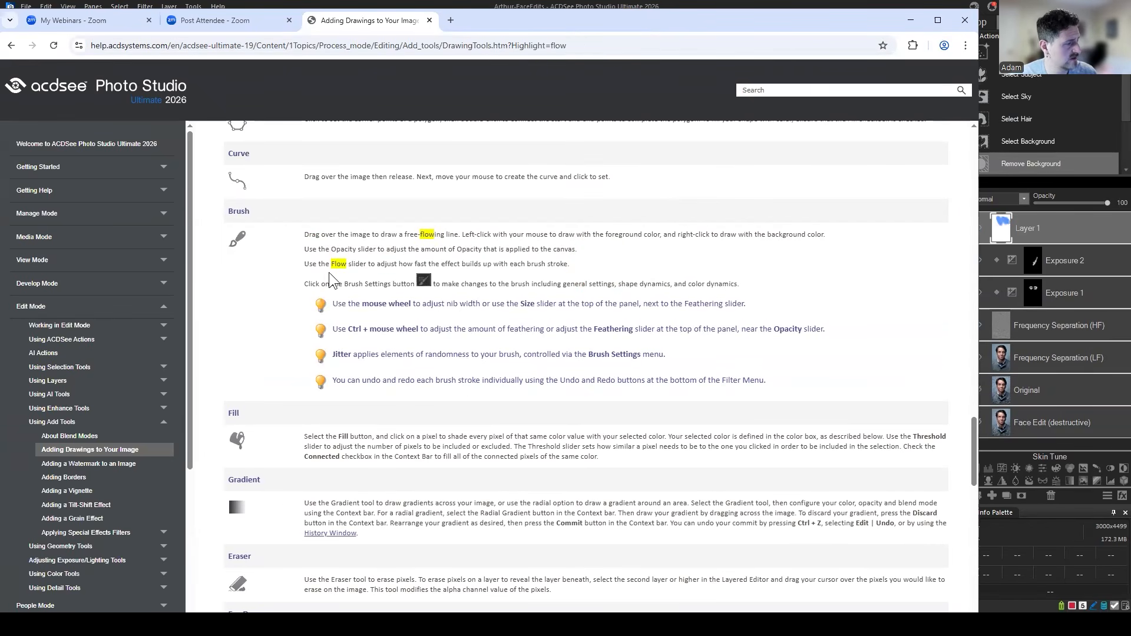
drag(405, 264, 620, 259)
click(540, 265)
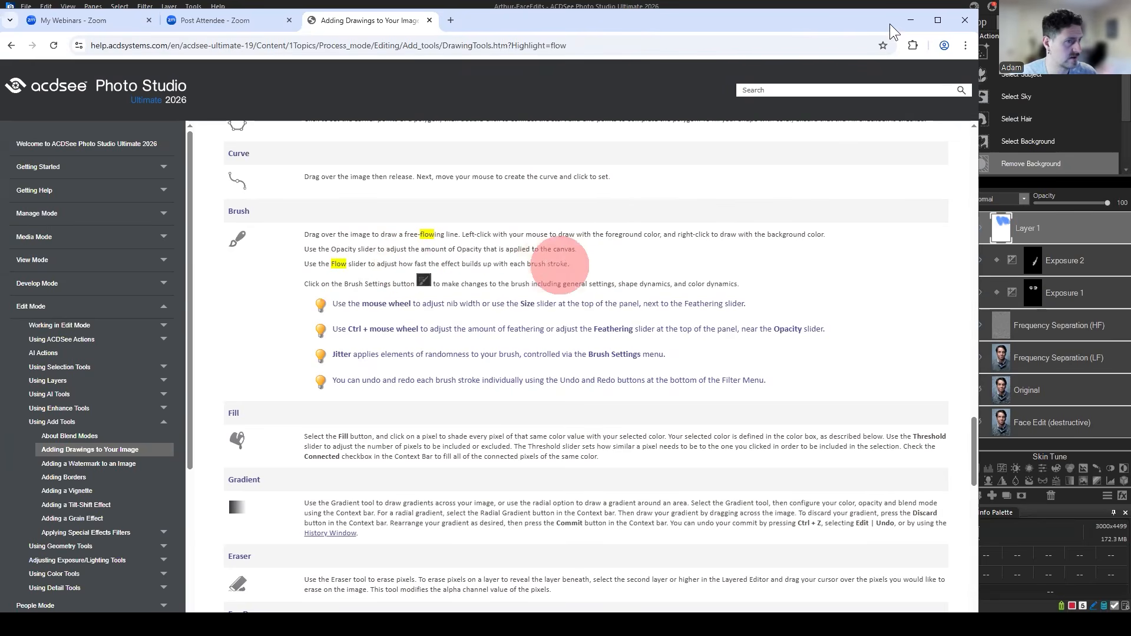
click(910, 23)
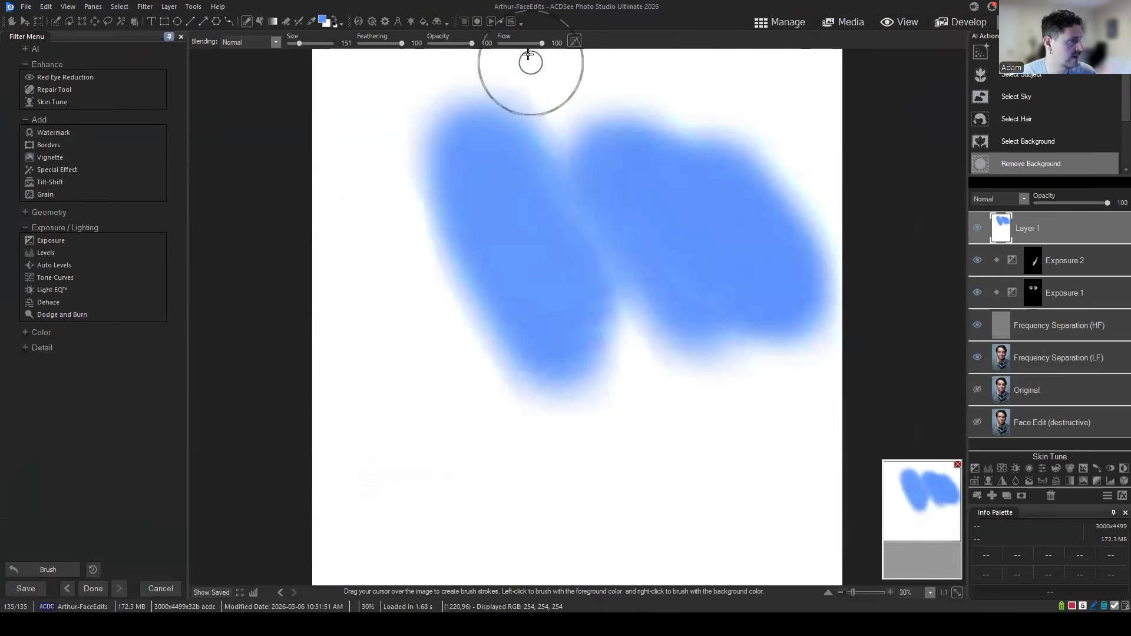
Set the brush flow to 7 and paint repeated overlapping horizontal strokes at size 151 below the diagonal ones.
click(501, 44)
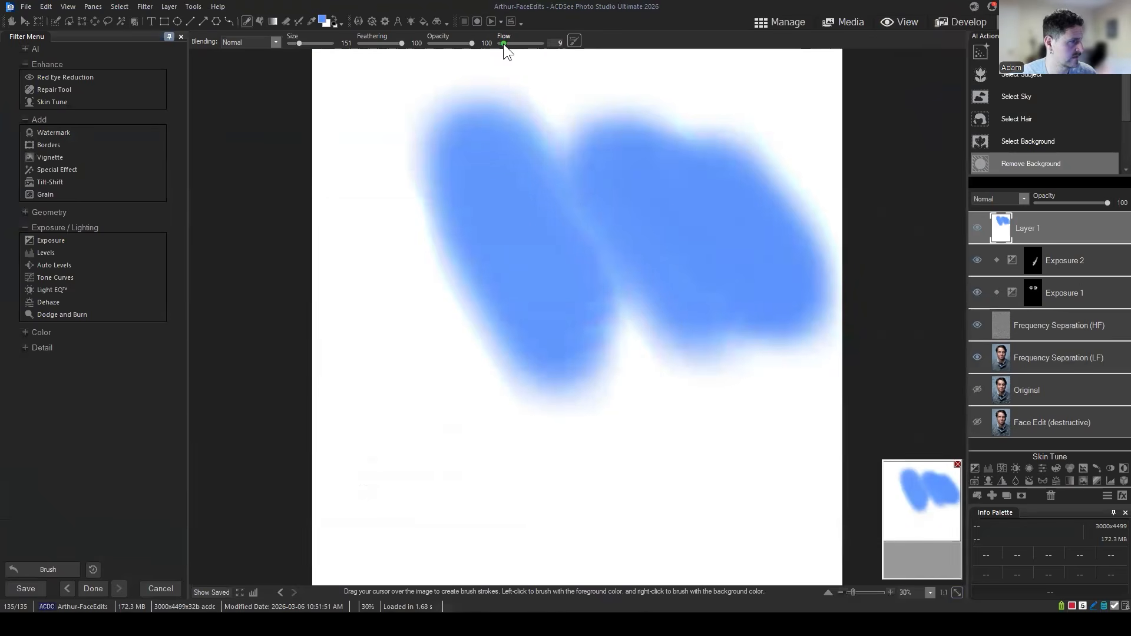
drag(503, 44, 502, 44)
drag(403, 482, 739, 486)
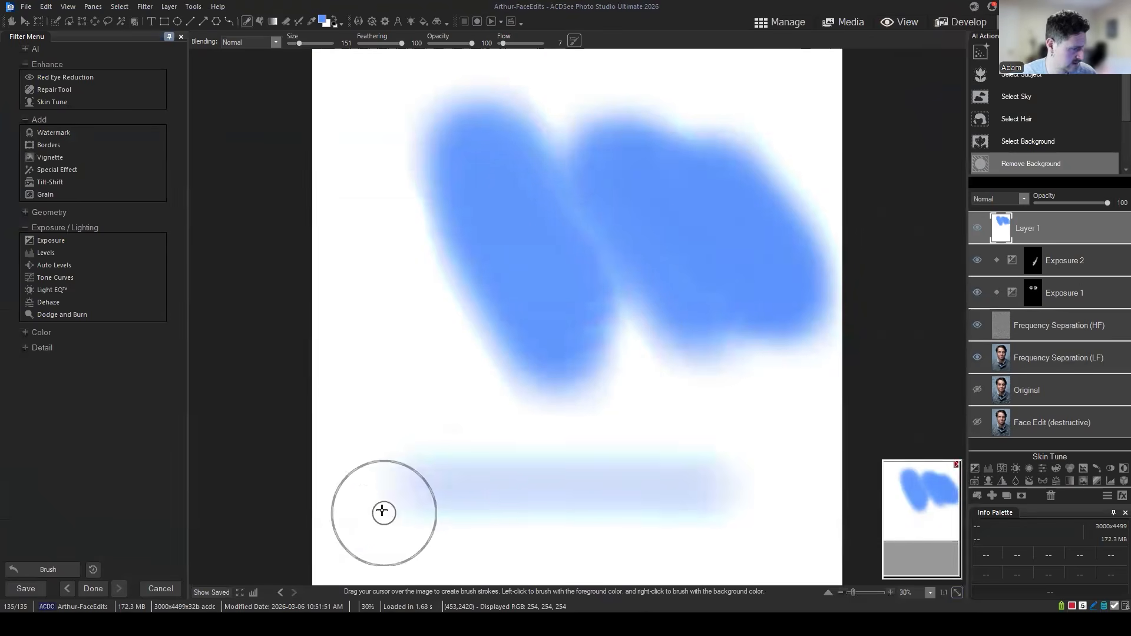
mouse_move(383, 513)
mouse_down()
mouse_move(730, 514)
mouse_move(368, 498)
mouse_move(732, 498)
mouse_up()
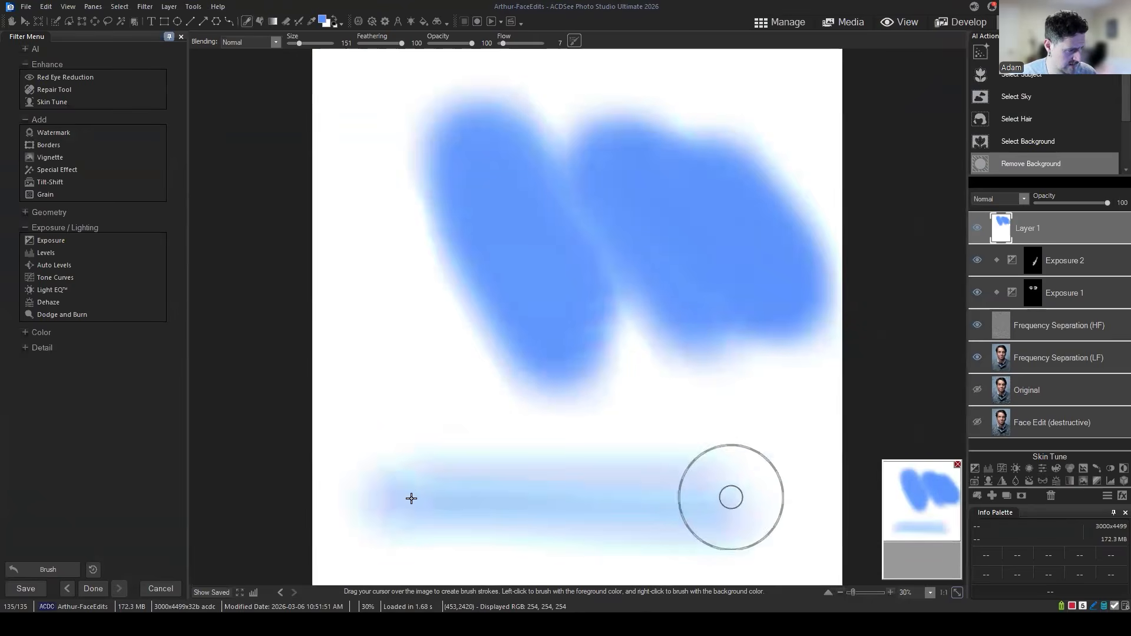
mouse_move(383, 492)
mouse_down()
mouse_move(645, 476)
mouse_move(661, 485)
mouse_move(404, 493)
mouse_move(664, 505)
mouse_up()
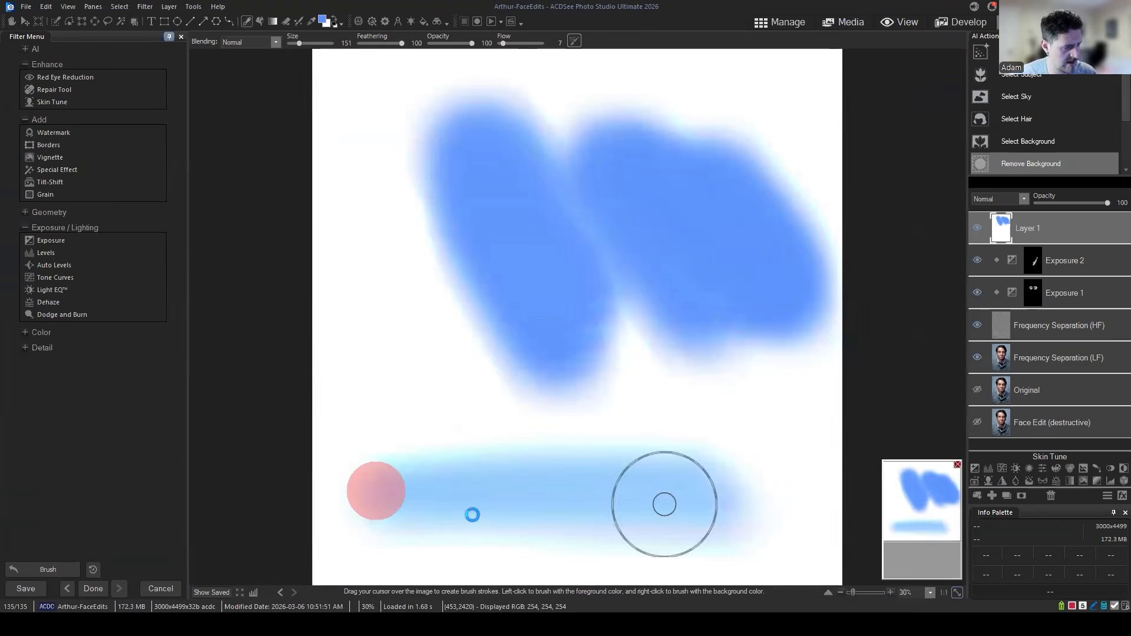
drag(387, 491, 737, 508)
drag(390, 492, 736, 505)
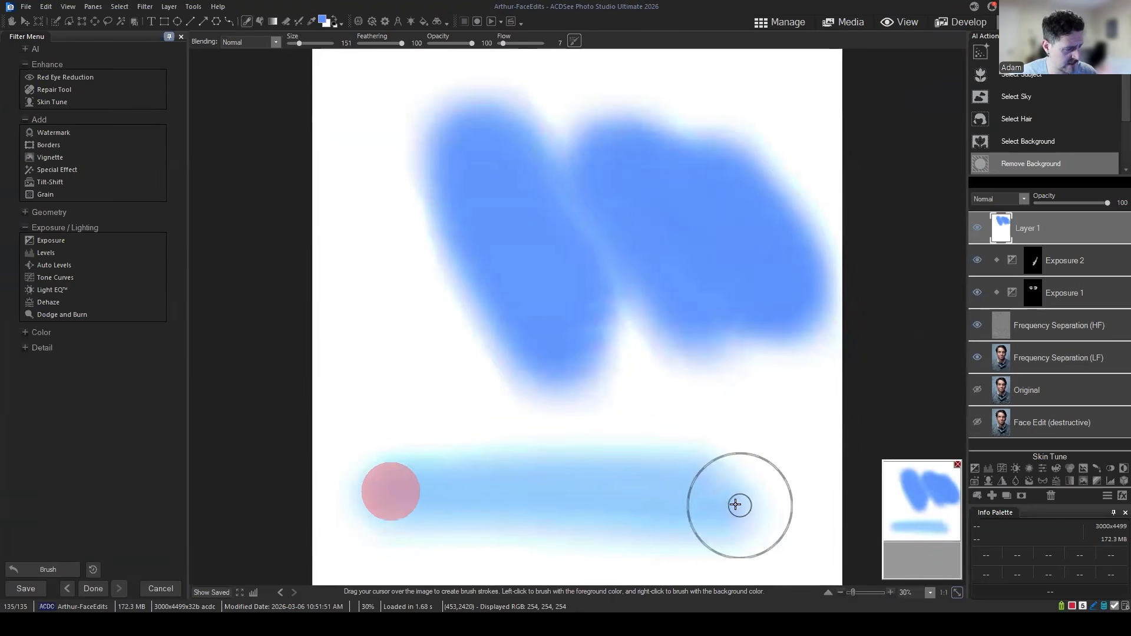
mouse_move(399, 489)
mouse_down()
mouse_move(736, 502)
mouse_move(722, 503)
mouse_up()
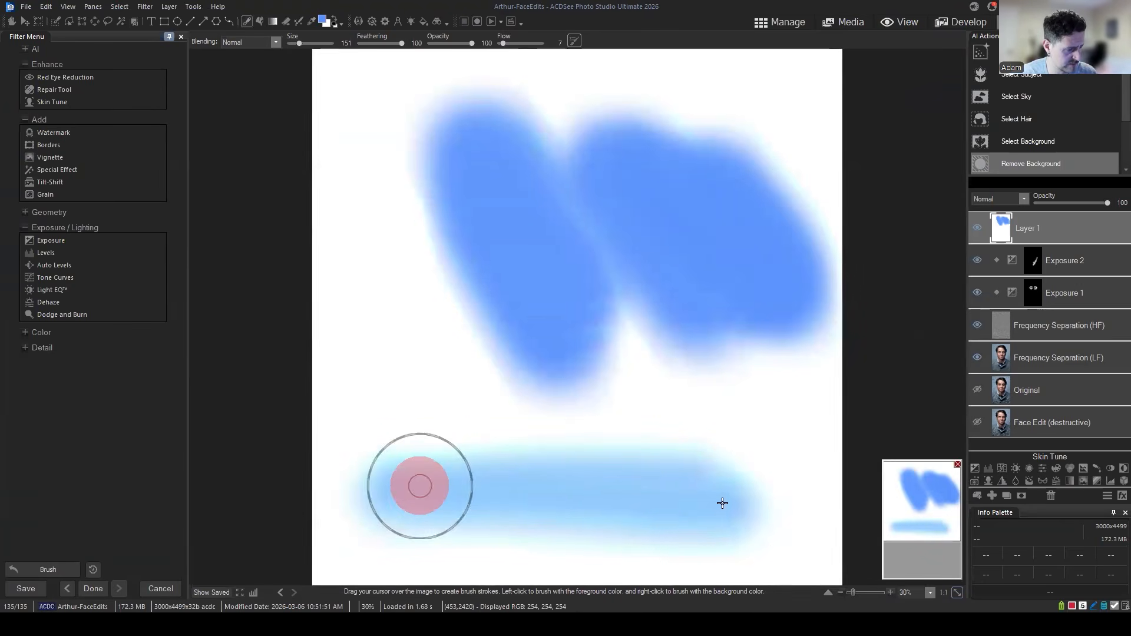
drag(404, 488, 672, 492)
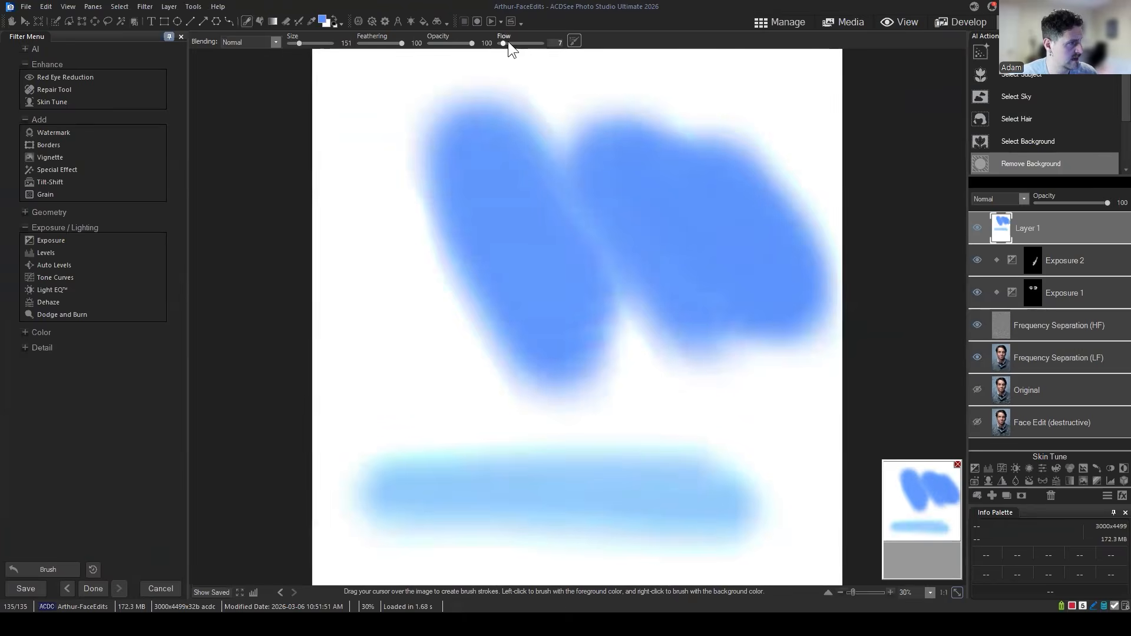
Set the brush flow to 100 and paint over the horizontal band until it is solid blue.
mouse_move(387, 487)
mouse_down()
mouse_move(710, 505)
mouse_move(408, 477)
mouse_move(792, 513)
mouse_up()
drag(412, 487, 789, 512)
mouse_move(449, 495)
mouse_down()
mouse_move(798, 500)
mouse_move(784, 501)
mouse_up()
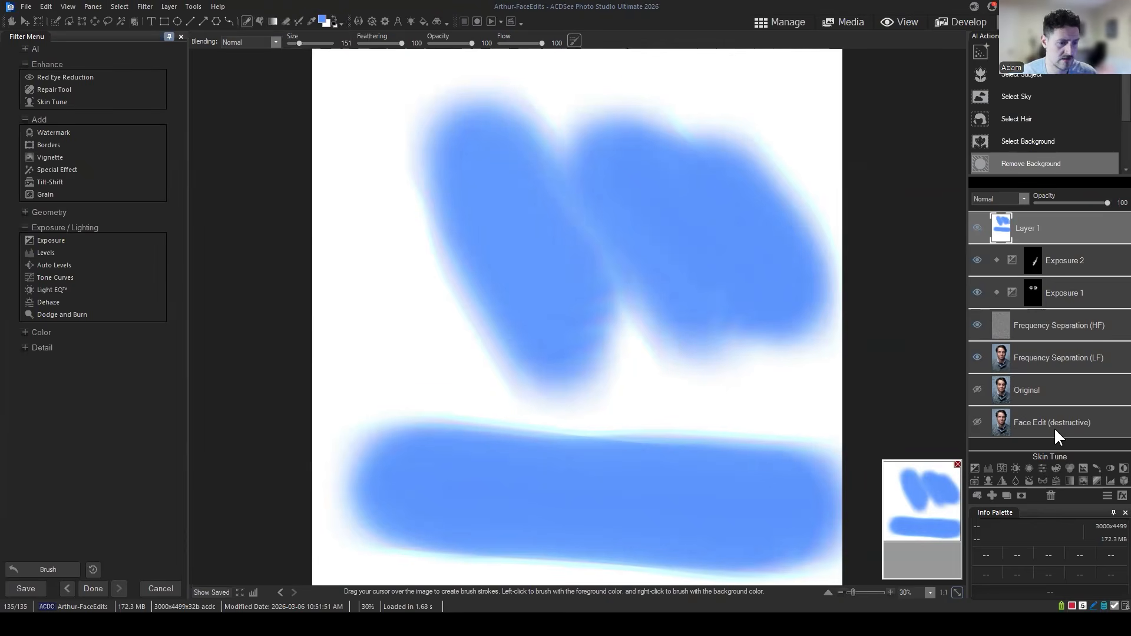
Delete the painted layer and replace it with a new blank layer filled with white.
click(1050, 495)
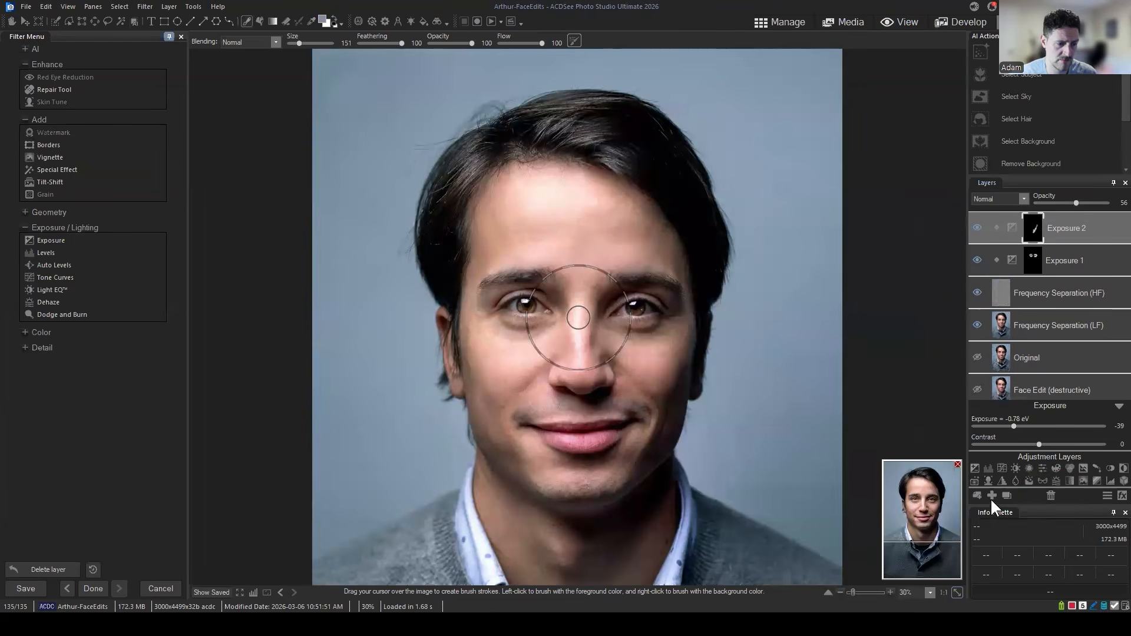
click(992, 496)
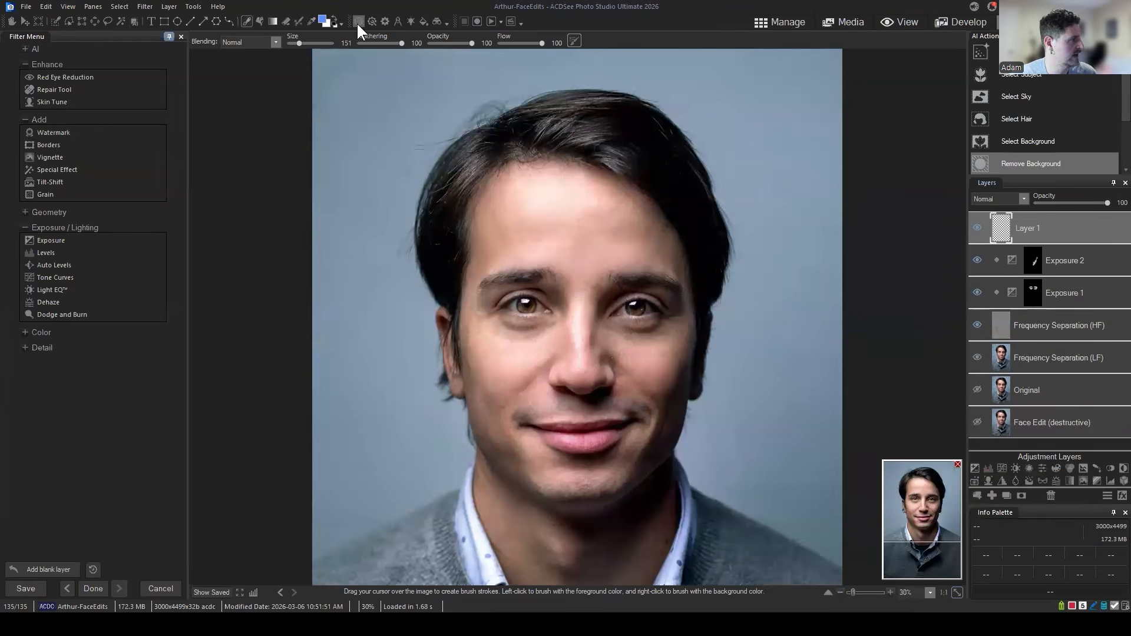
click(255, 21)
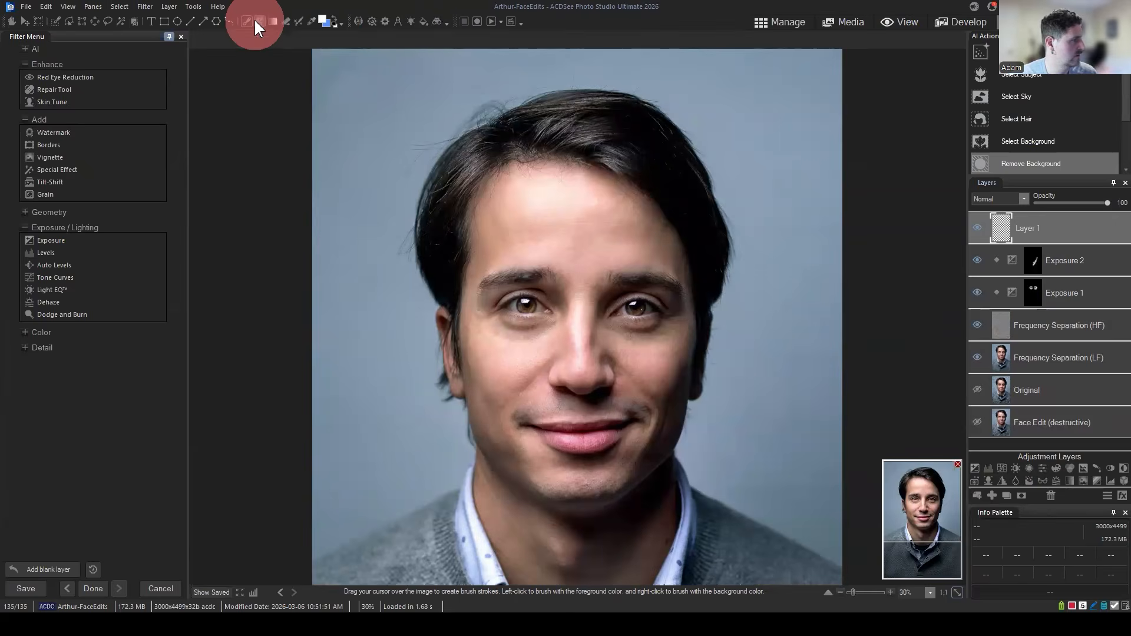
click(760, 151)
Restore blue as the Brush foreground color, set flow to 21 and size to 131, and paint a horizontal stroke near the canvas's upper edge.
click(248, 22)
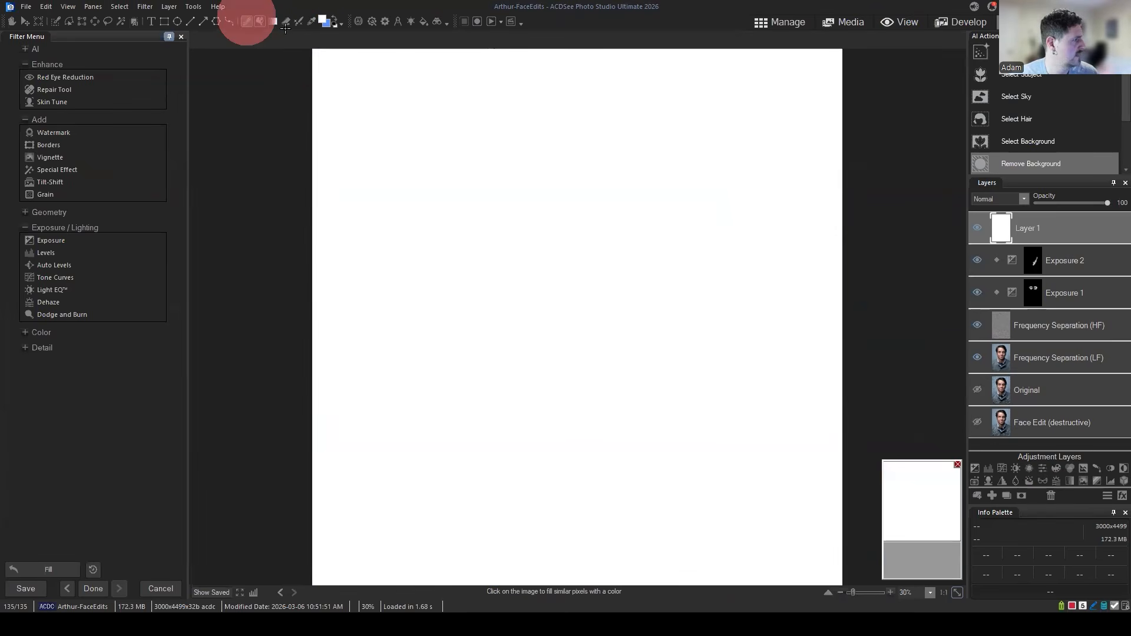
click(334, 20)
scroll(619, 208, down, 5)
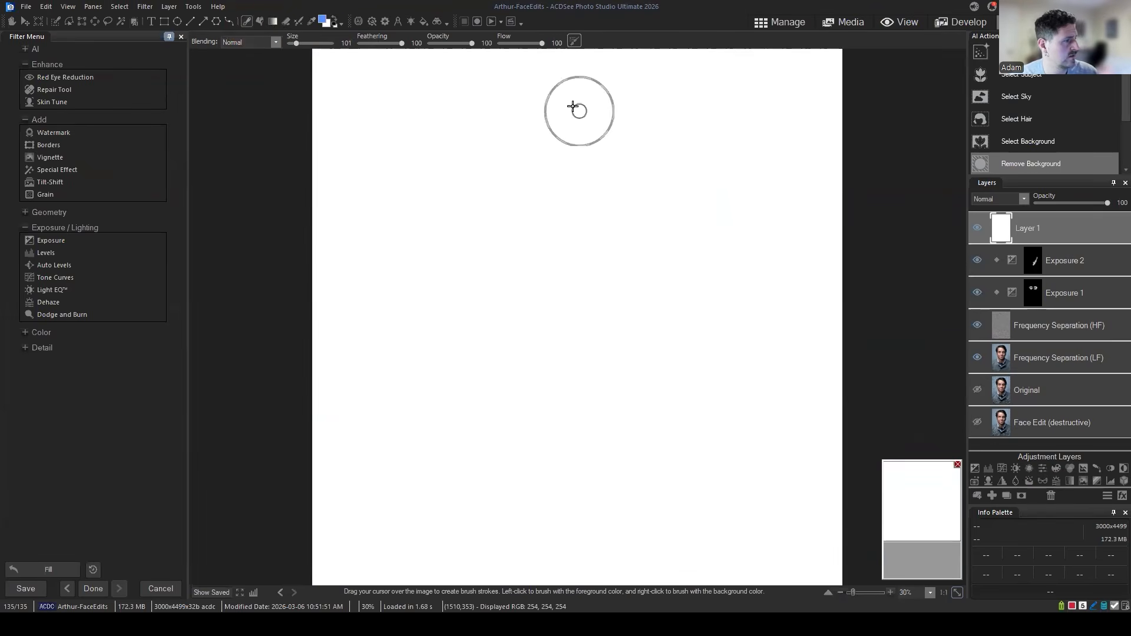
click(472, 41)
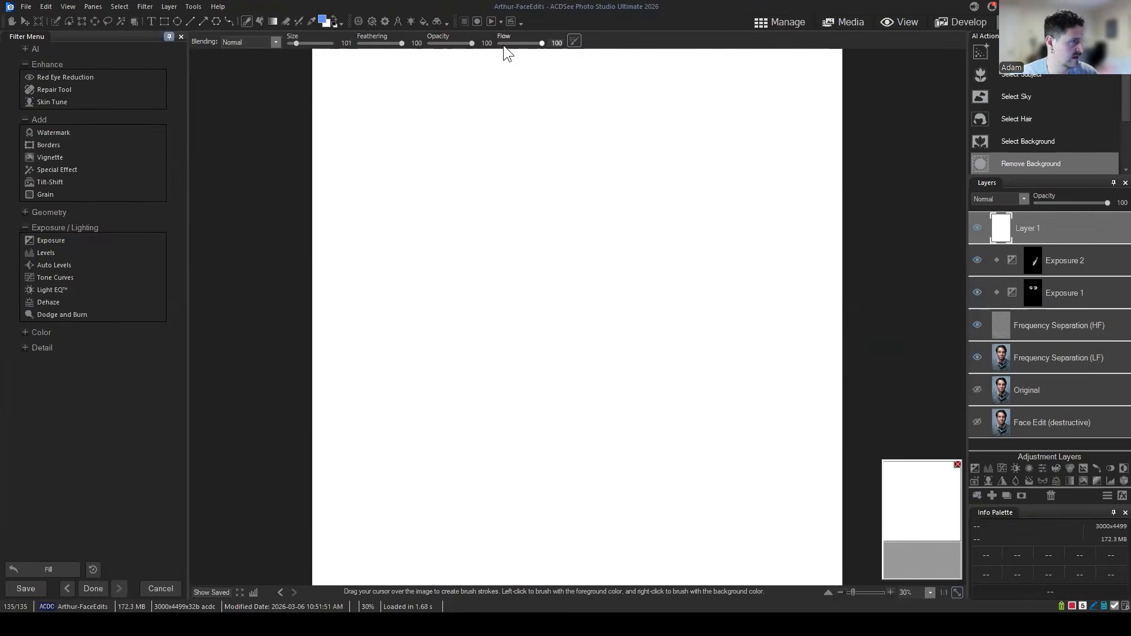
drag(507, 46, 506, 45)
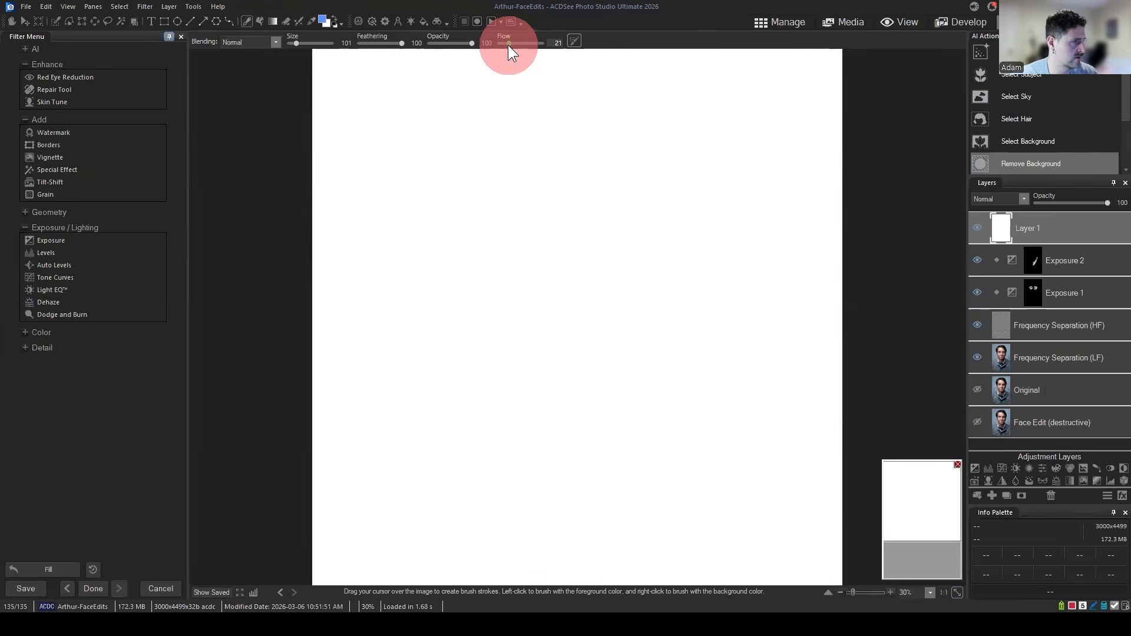
scroll(485, 177, up, 3)
drag(401, 137, 566, 146)
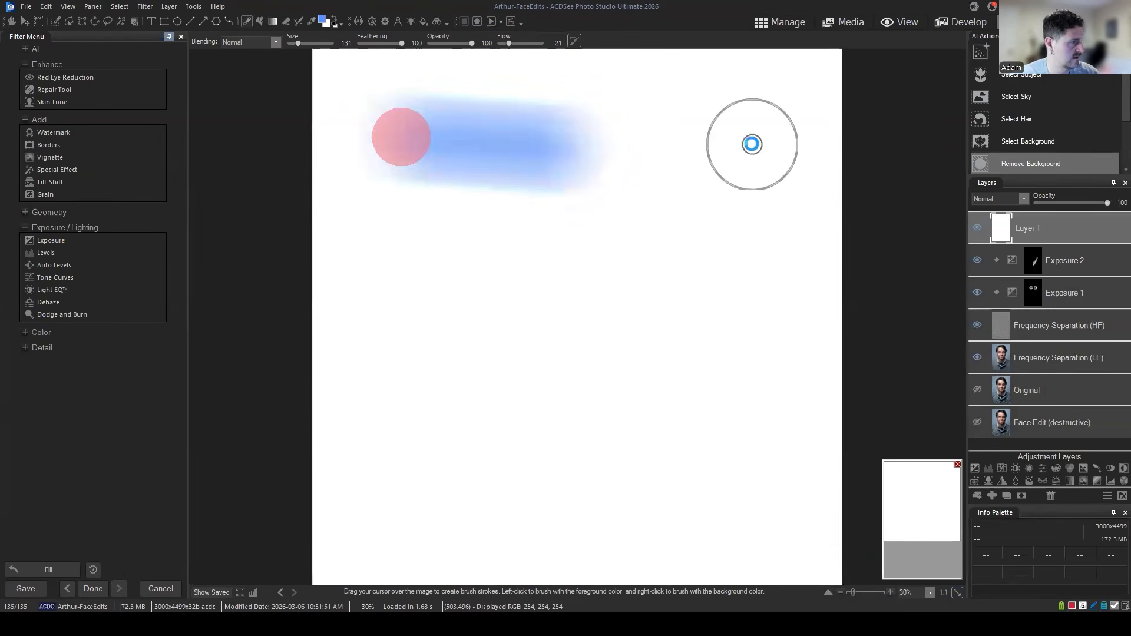
Extend the upper stroke at flow 21, and paint a horizontal stroke across the lower part of the canvas at flow 100.
mouse_move(752, 144)
mouse_down()
mouse_move(593, 198)
mouse_move(468, 169)
mouse_up()
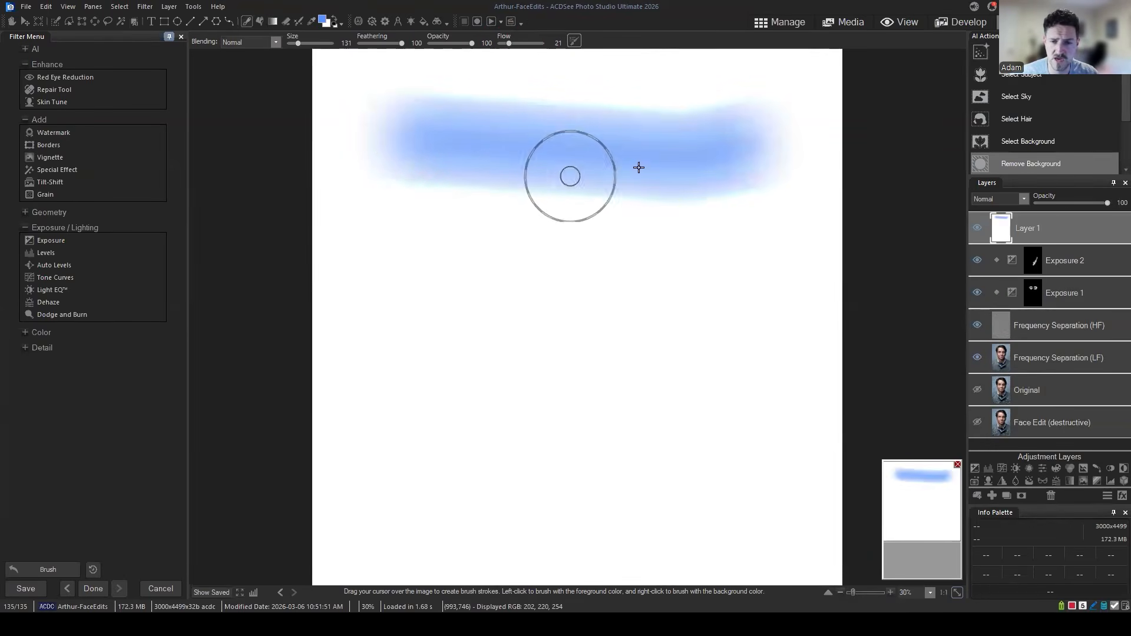
drag(508, 44, 589, 55)
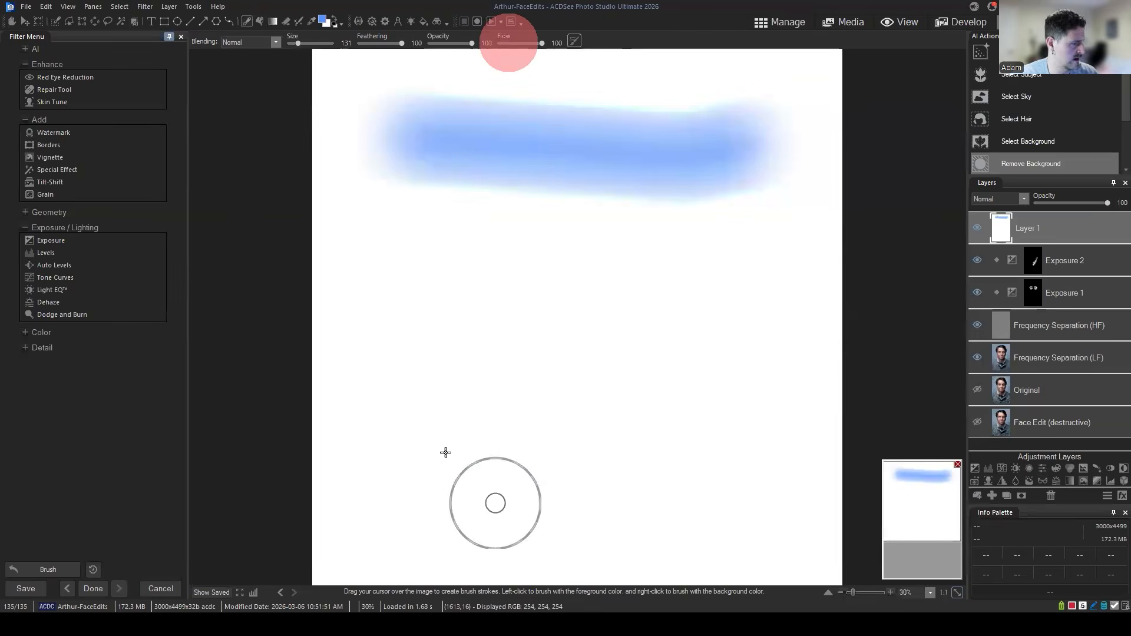
drag(412, 412, 755, 412)
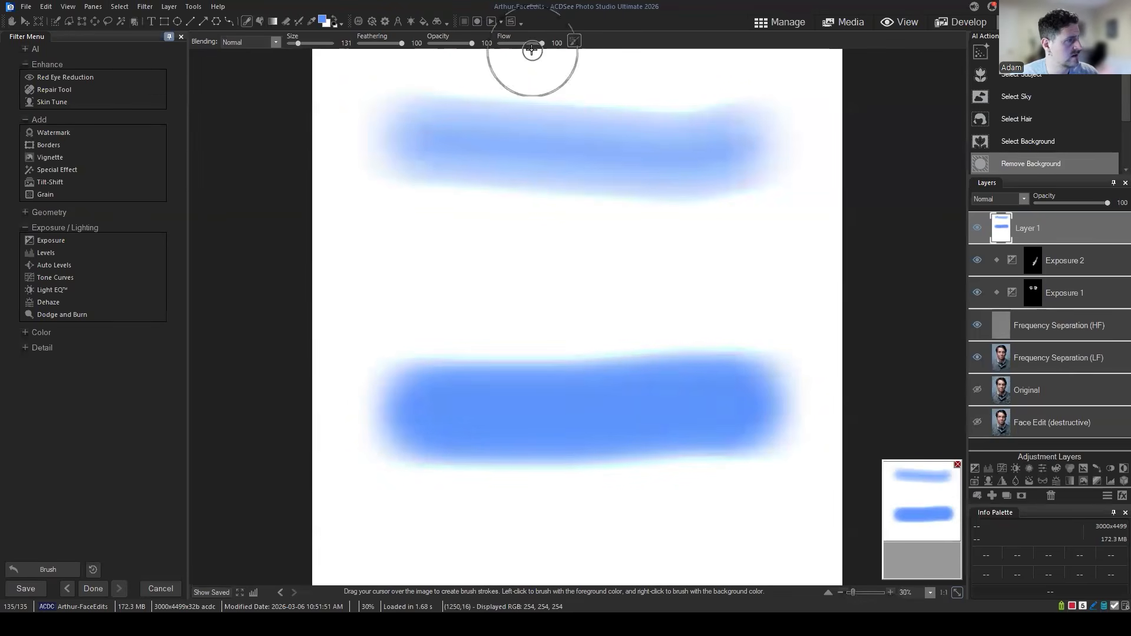
Set the brush flow to 19 and build up the upper band with repeated overlapping strokes at size 131.
drag(515, 45, 510, 46)
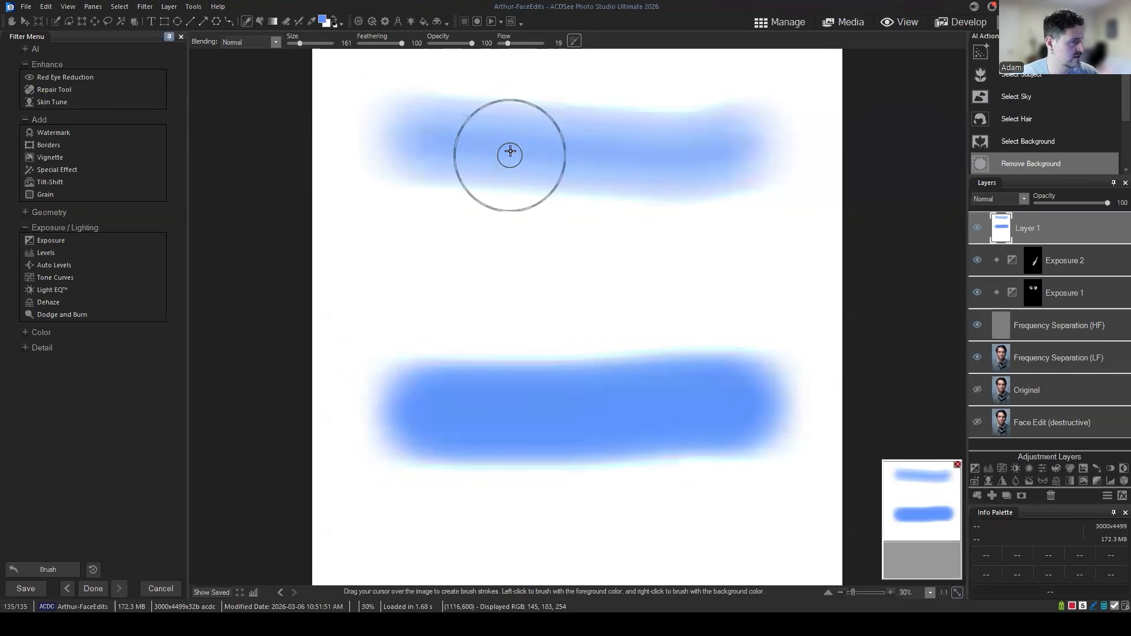
mouse_move(398, 149)
mouse_down()
mouse_move(765, 157)
mouse_move(624, 175)
mouse_move(442, 164)
mouse_move(390, 146)
mouse_move(508, 166)
mouse_move(696, 171)
mouse_move(706, 184)
mouse_move(568, 200)
mouse_move(428, 173)
mouse_move(422, 161)
mouse_move(757, 176)
mouse_move(634, 185)
mouse_move(385, 160)
mouse_move(708, 173)
mouse_move(501, 175)
mouse_up()
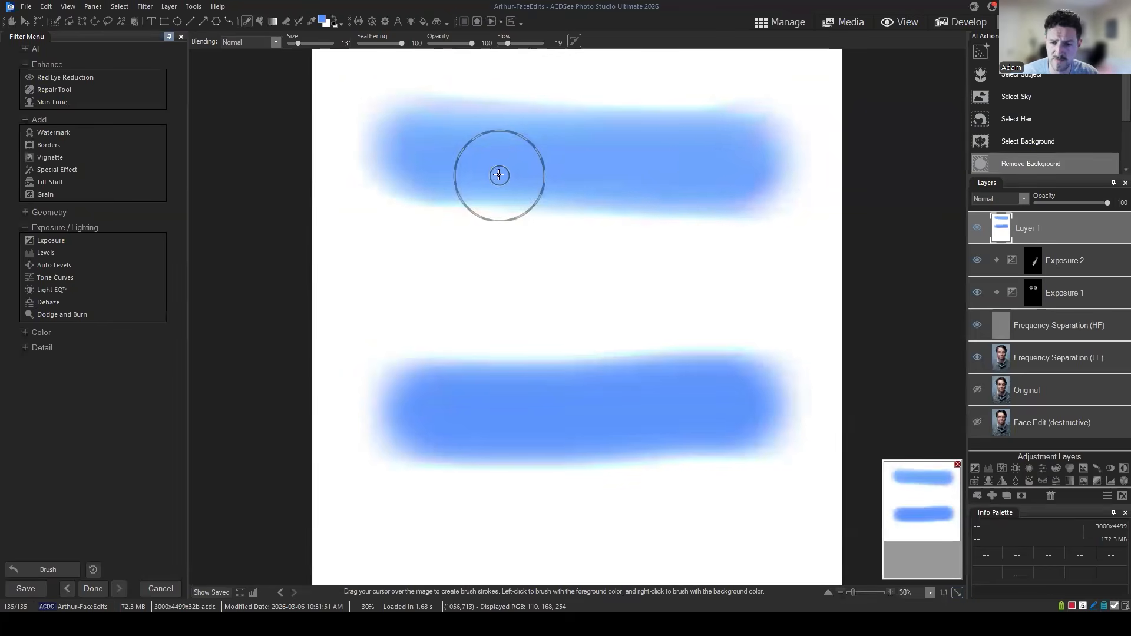
drag(427, 145, 731, 168)
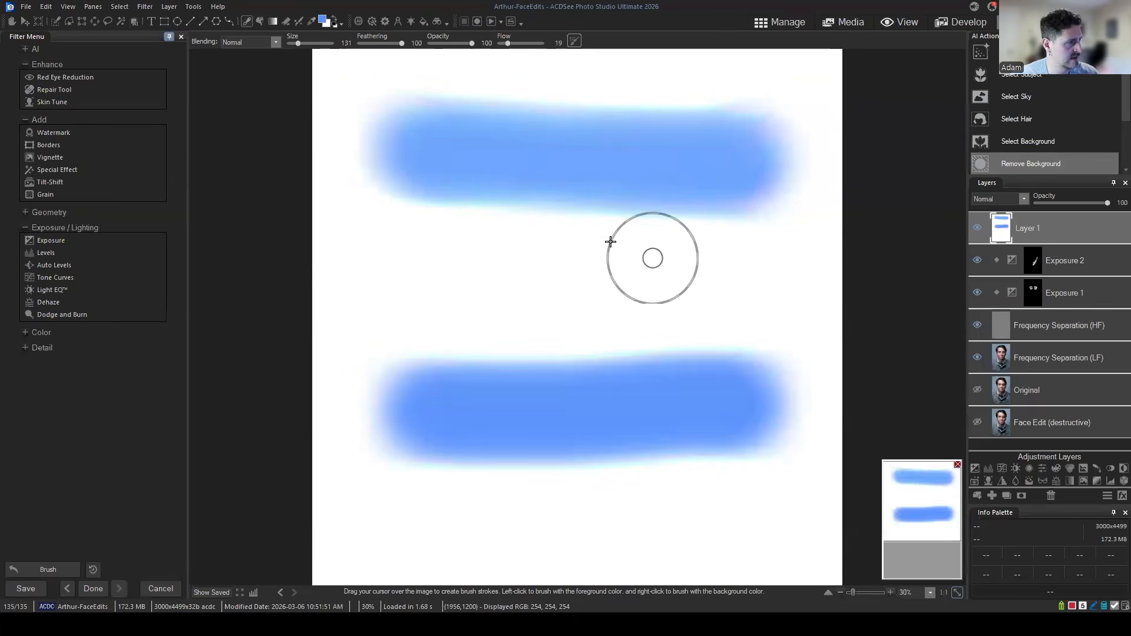
Set the brush flow to 100 and opacity to 17, and paint repeated overlapping horizontal strokes between the two blue bands.
double_click(521, 40)
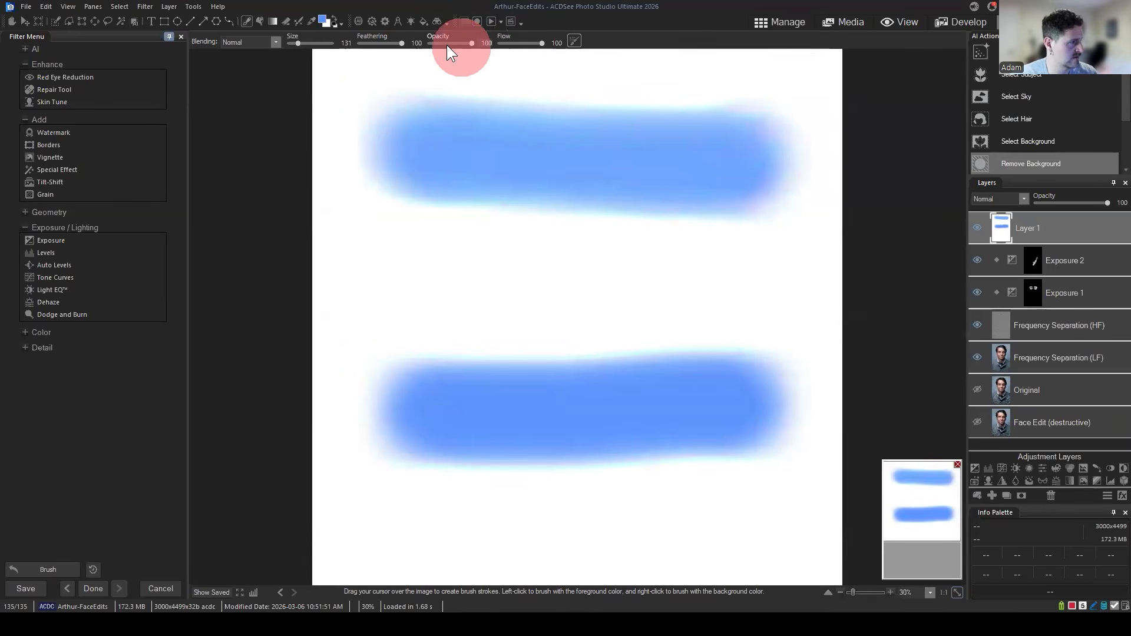
drag(446, 45, 437, 44)
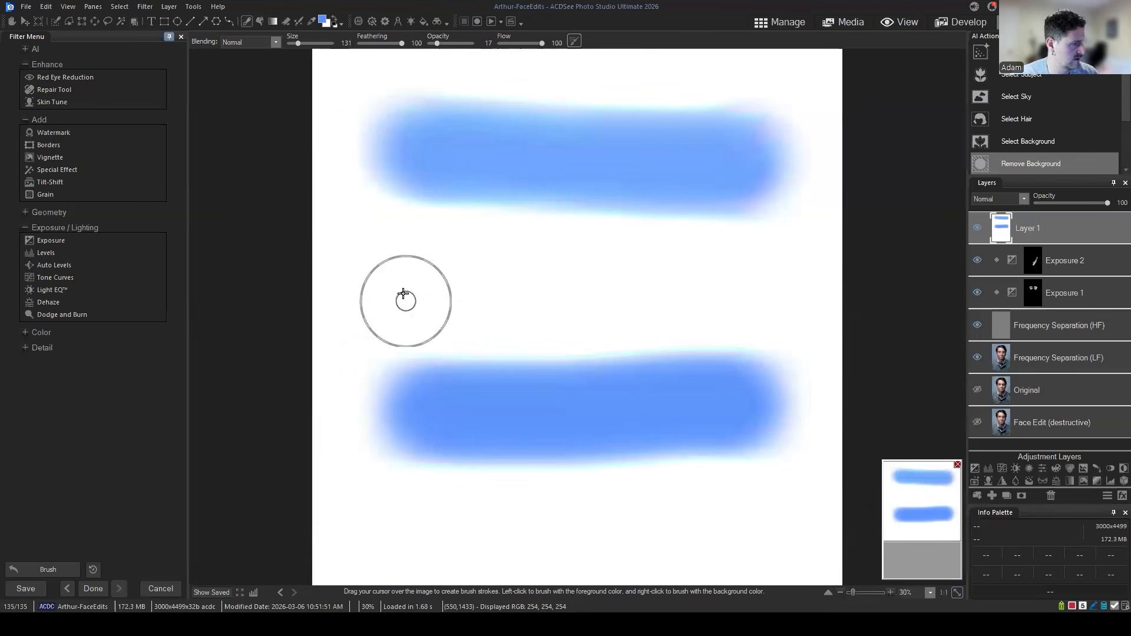
drag(405, 290, 472, 289)
drag(692, 285, 796, 284)
drag(398, 284, 703, 288)
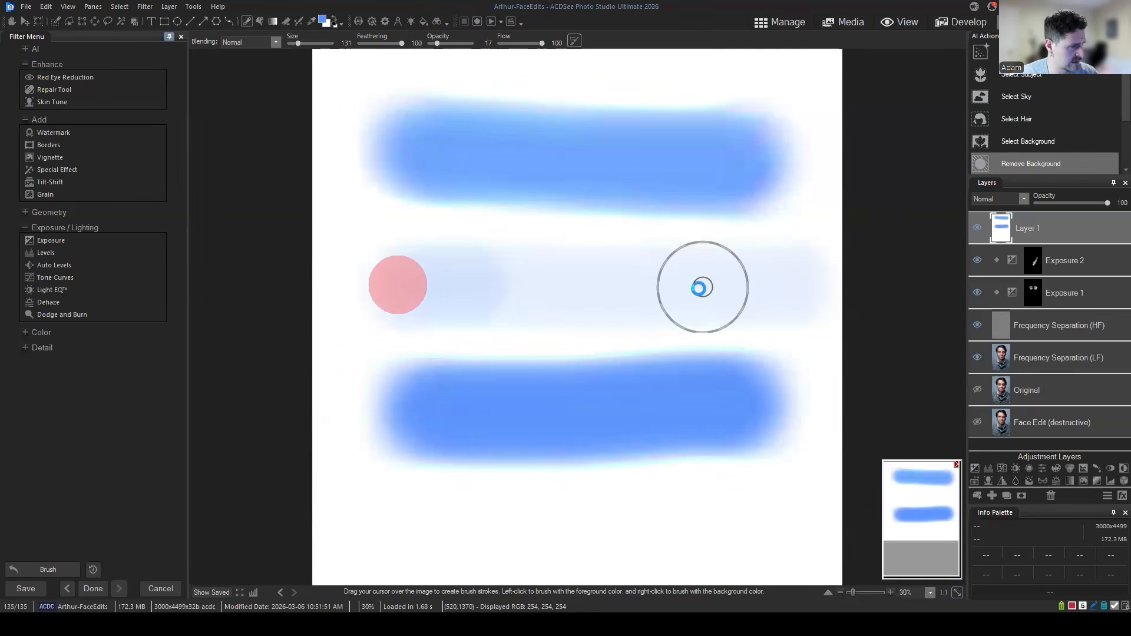
mouse_move(389, 286)
mouse_down()
mouse_move(737, 302)
mouse_move(417, 288)
mouse_move(687, 302)
mouse_move(644, 312)
mouse_up()
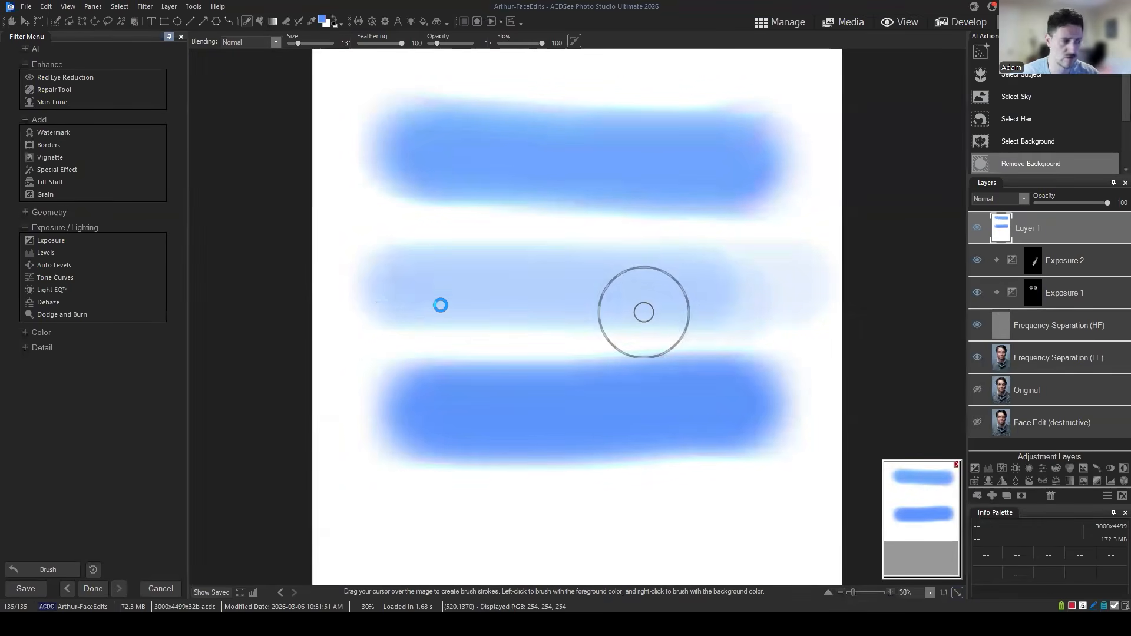
mouse_move(395, 285)
mouse_down()
mouse_move(563, 293)
mouse_move(683, 289)
mouse_move(472, 288)
mouse_move(721, 280)
mouse_up()
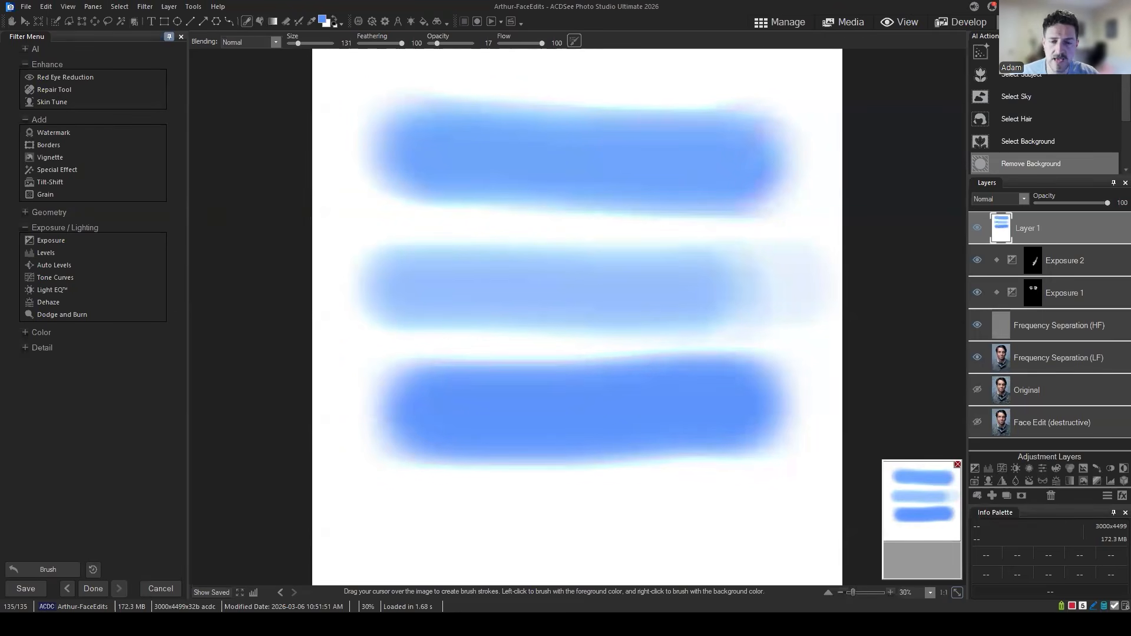
Delete the painted white layer and add a new blank layer above Exposure 2.
click(1050, 496)
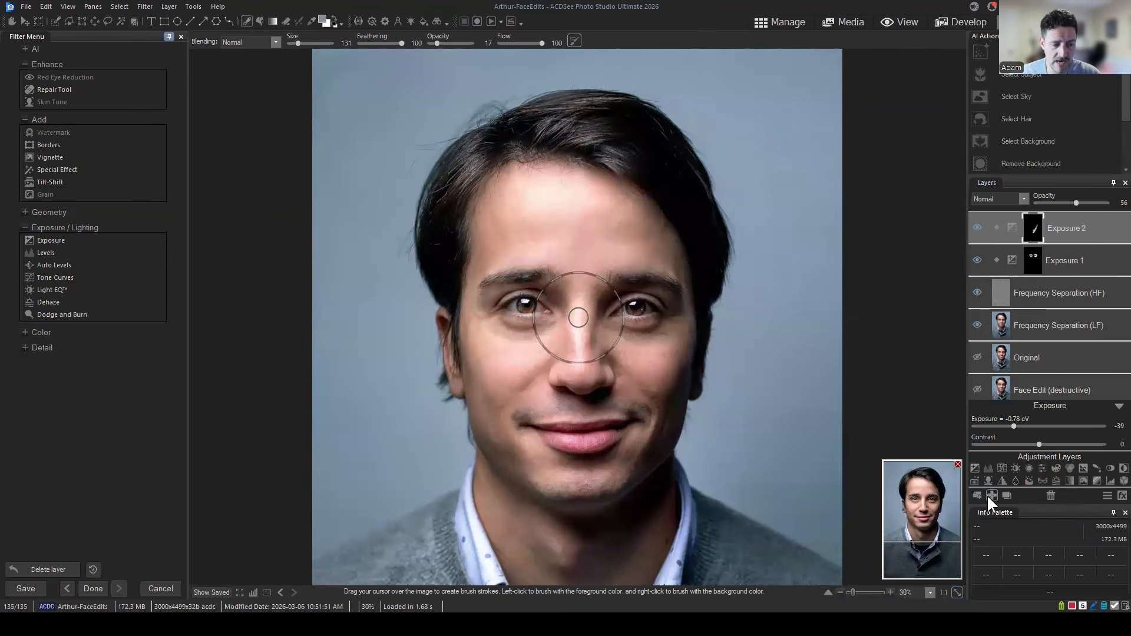
click(990, 495)
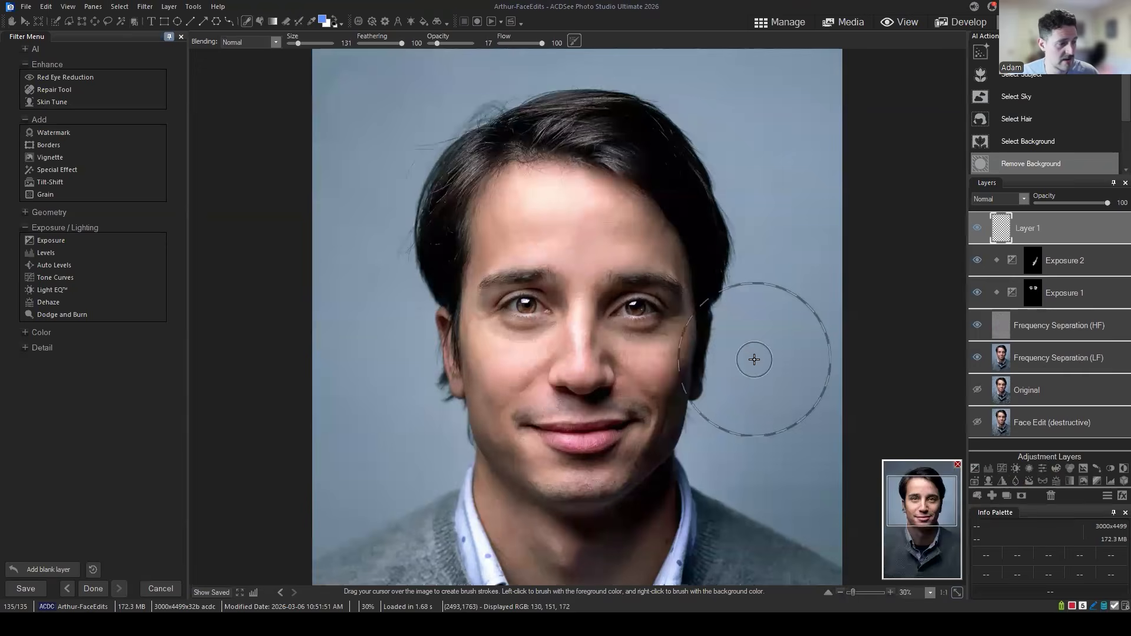
Sample the cheek's skin tone and brush it under the man's left eye on the blank layer at opacity 17.
scroll(754, 359, up, 2)
scroll(562, 348, up, 1)
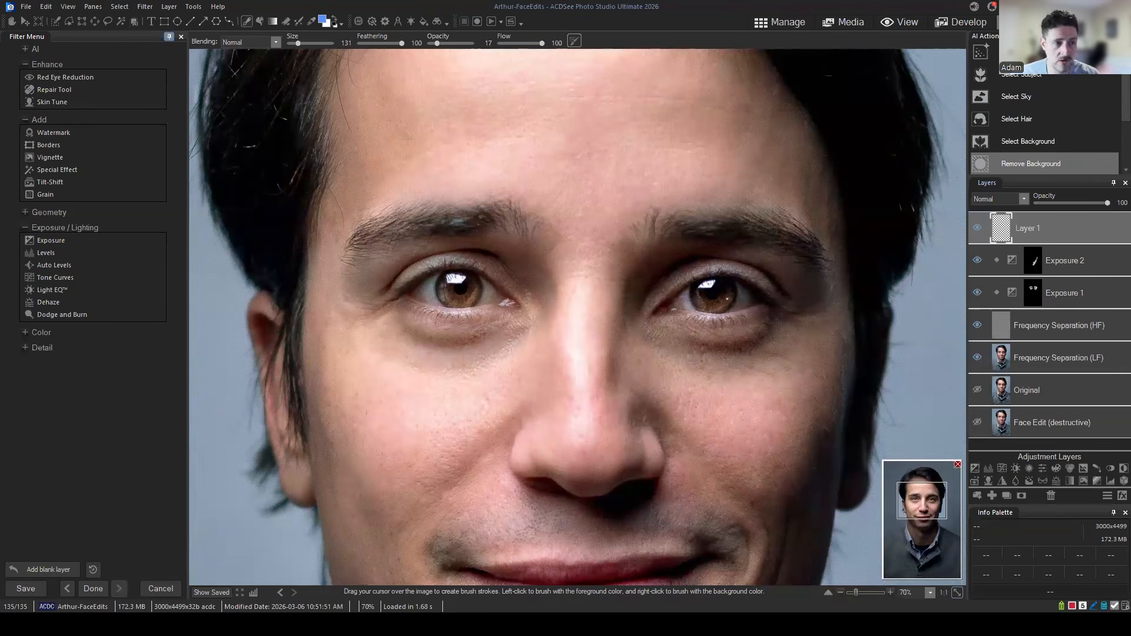
click(1070, 225)
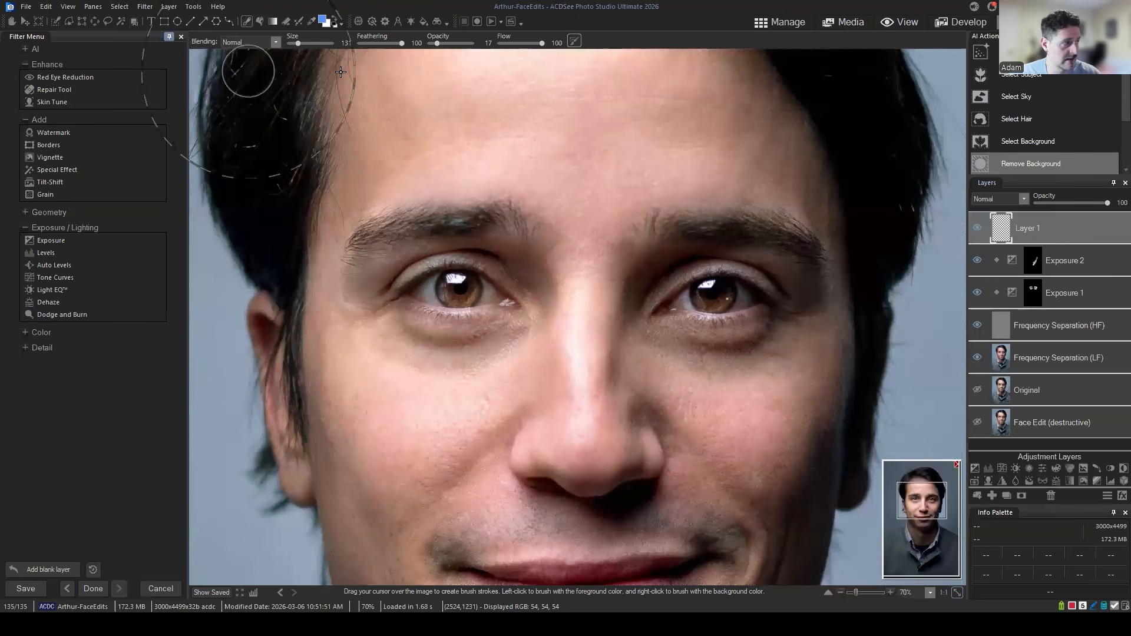
click(336, 17)
click(311, 23)
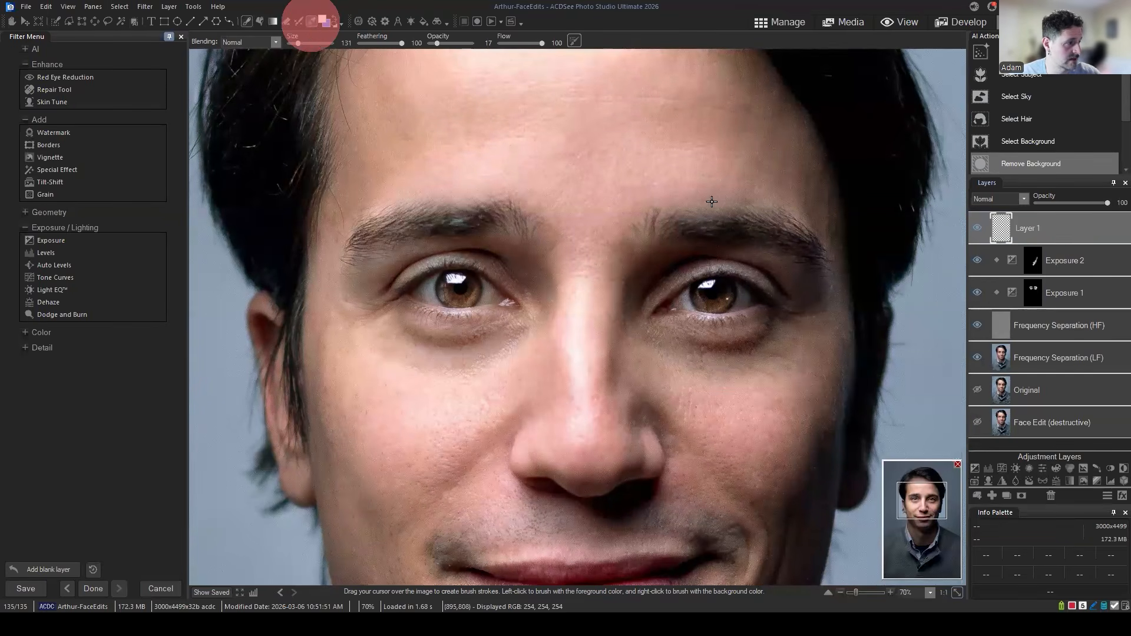
click(686, 393)
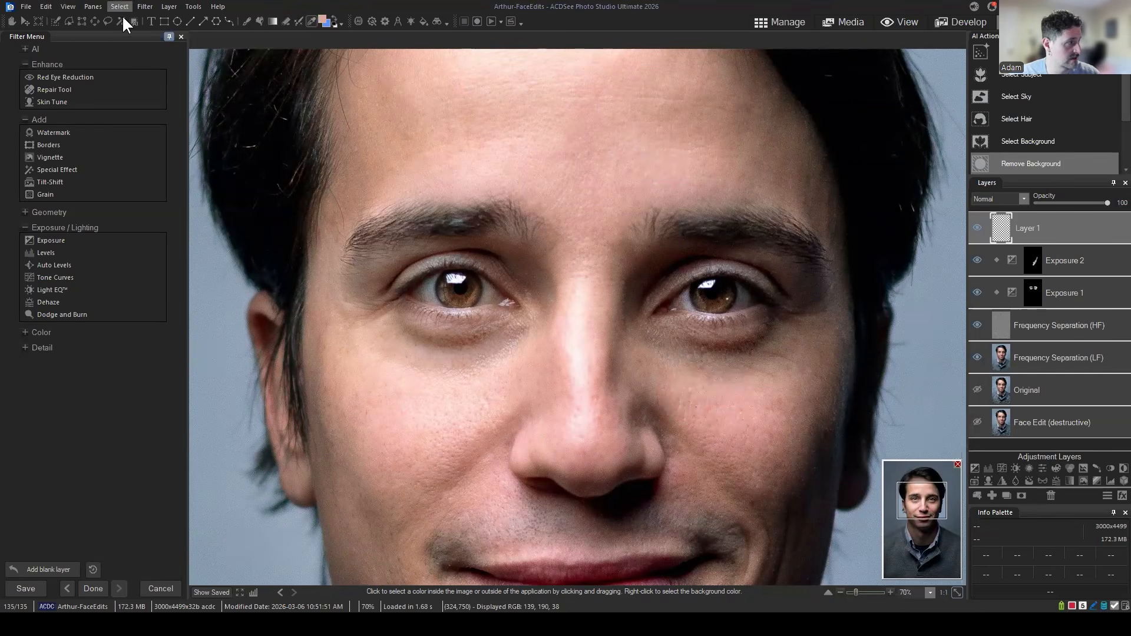
click(246, 22)
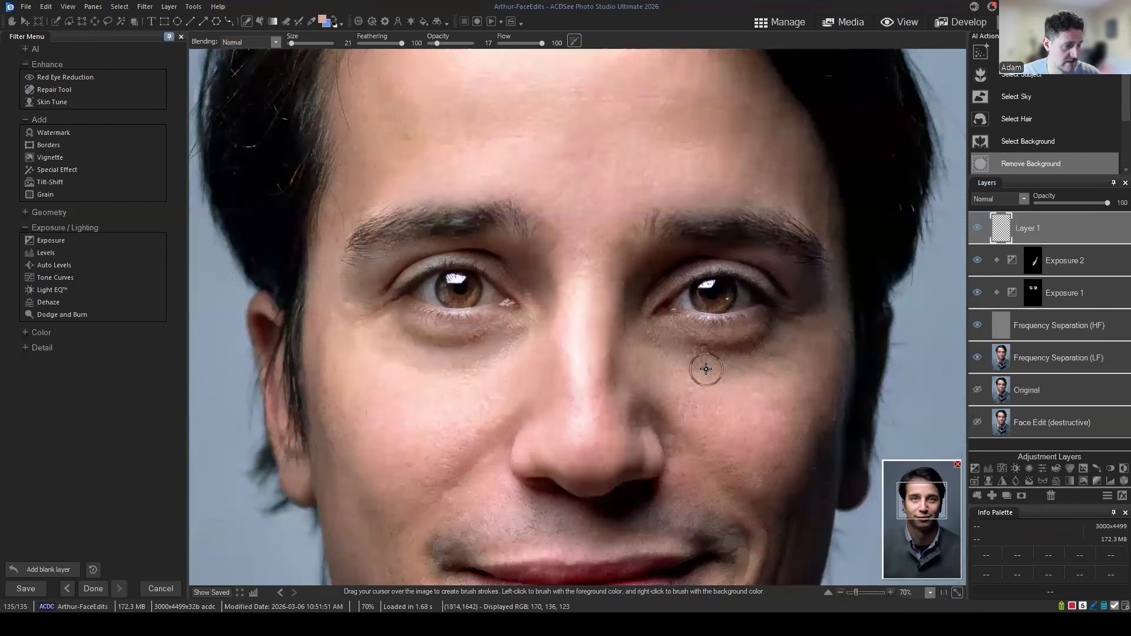
mouse_move(658, 358)
mouse_down()
mouse_move(758, 376)
mouse_move(789, 368)
mouse_move(665, 364)
mouse_move(720, 369)
mouse_move(805, 351)
mouse_move(697, 364)
mouse_move(672, 354)
mouse_move(766, 361)
mouse_move(793, 362)
mouse_up()
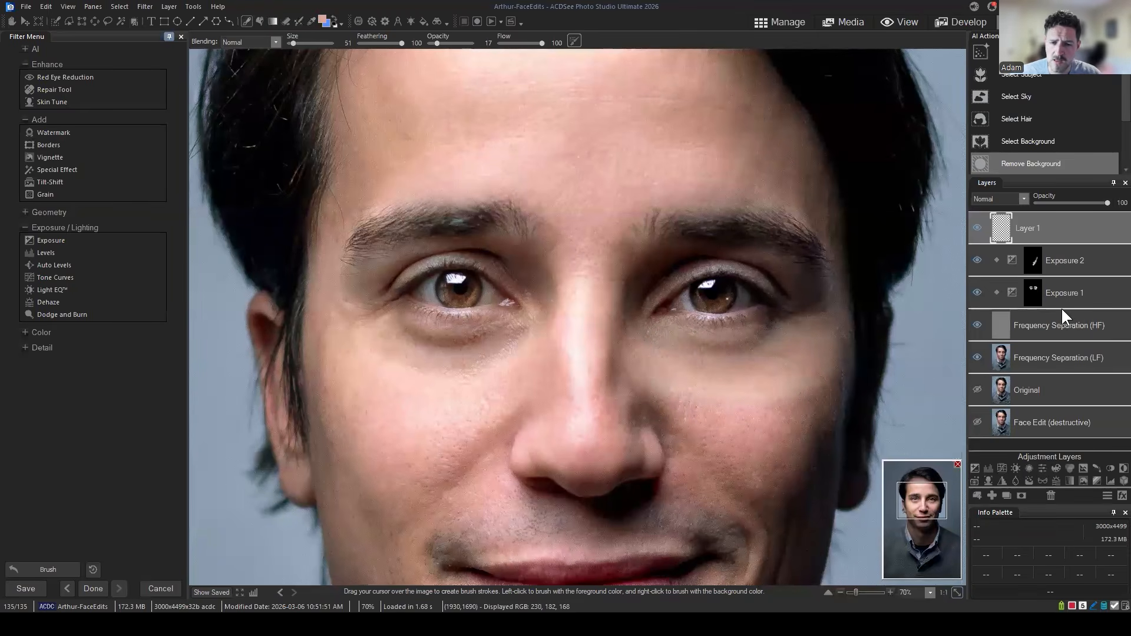
Delete Layer 1 containing the skin-tone brushing.
click(1045, 231)
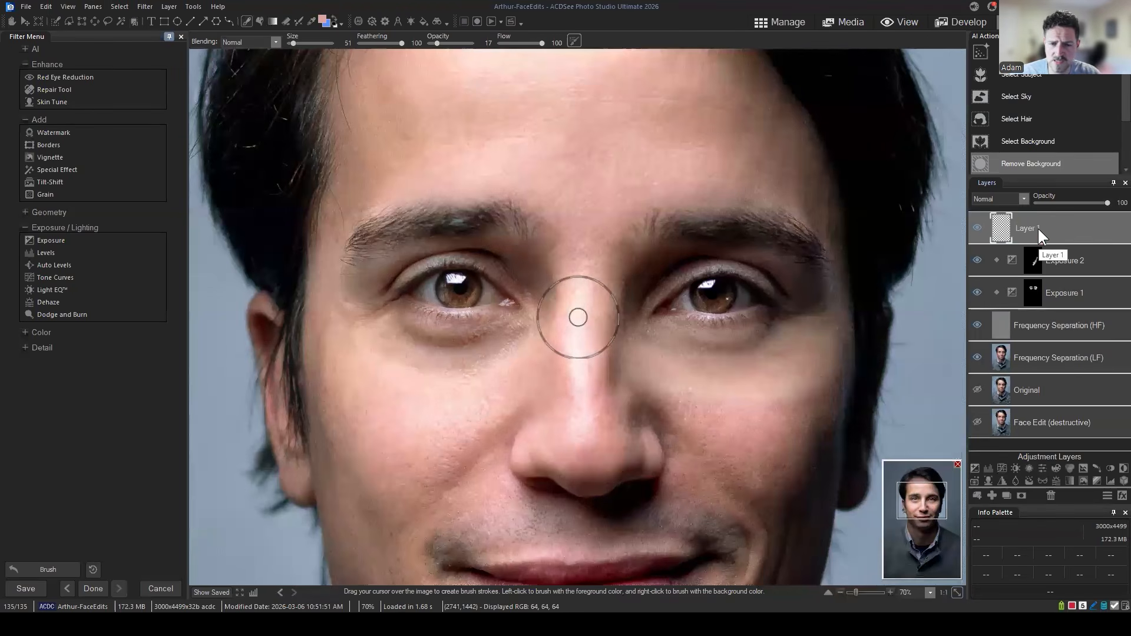
click(1037, 229)
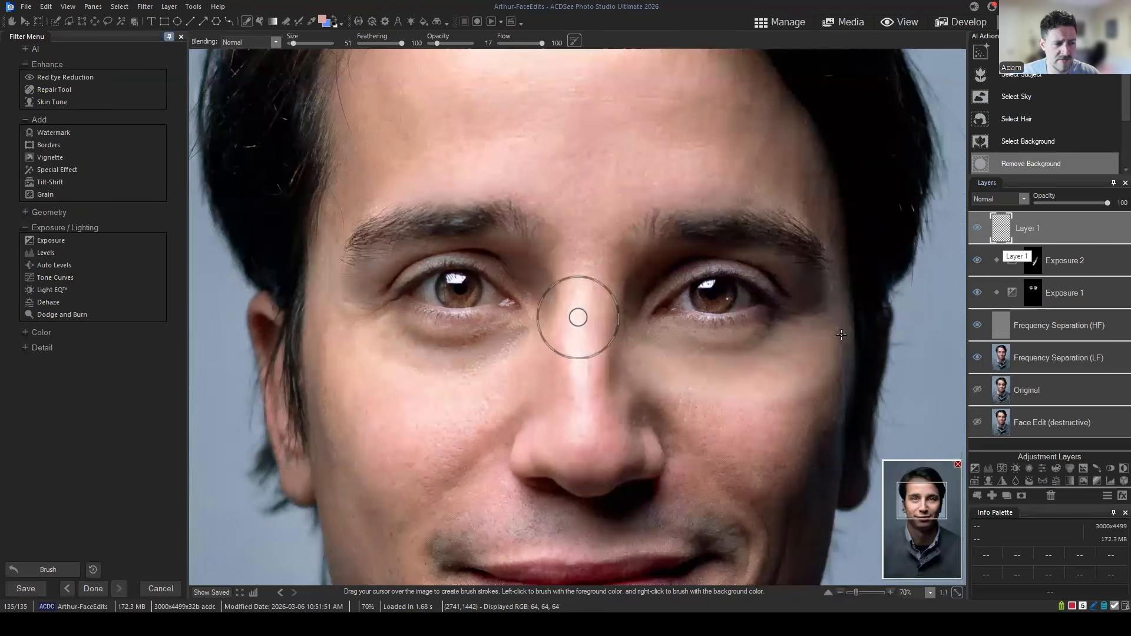
click(1048, 228)
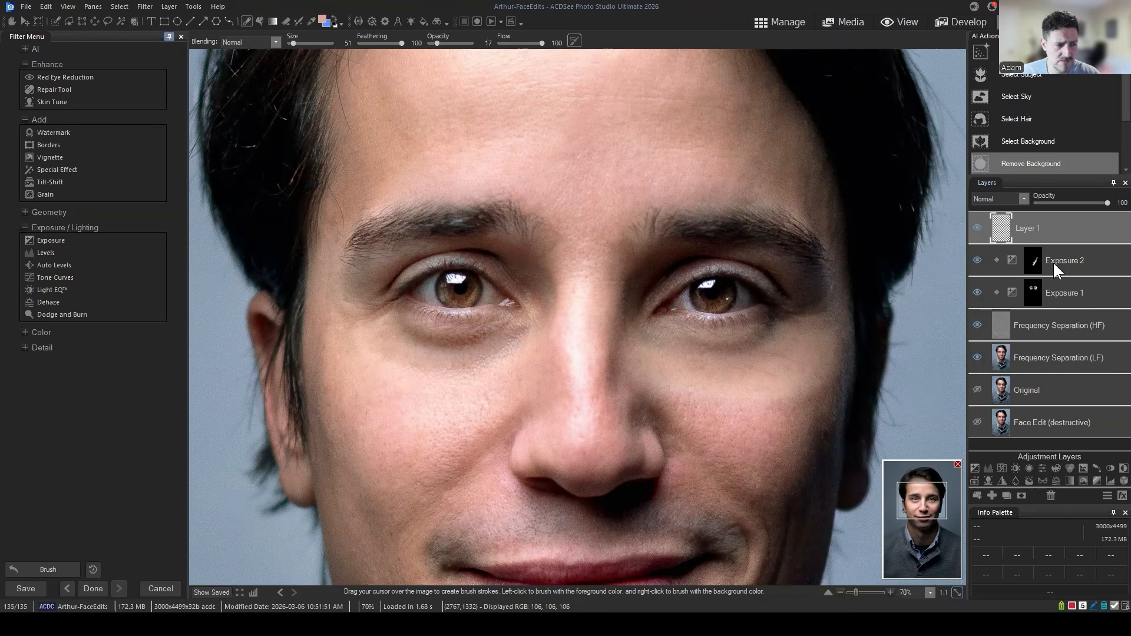
click(1051, 495)
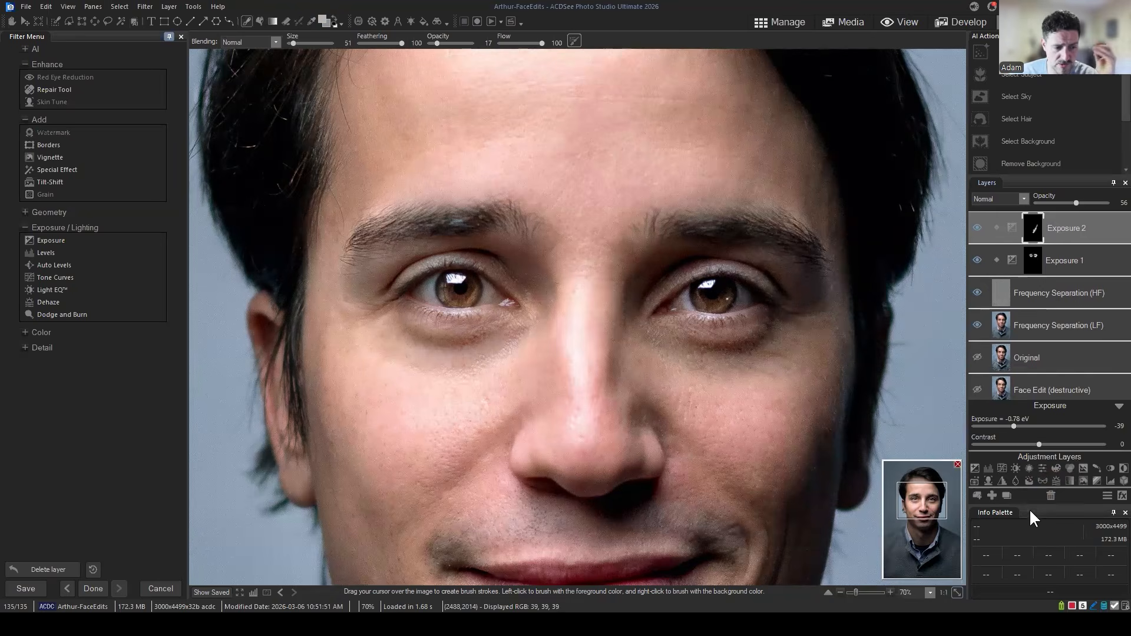
Add a Blur adjustment layer above Exposure 2 and turn its layer mask black.
click(1016, 479)
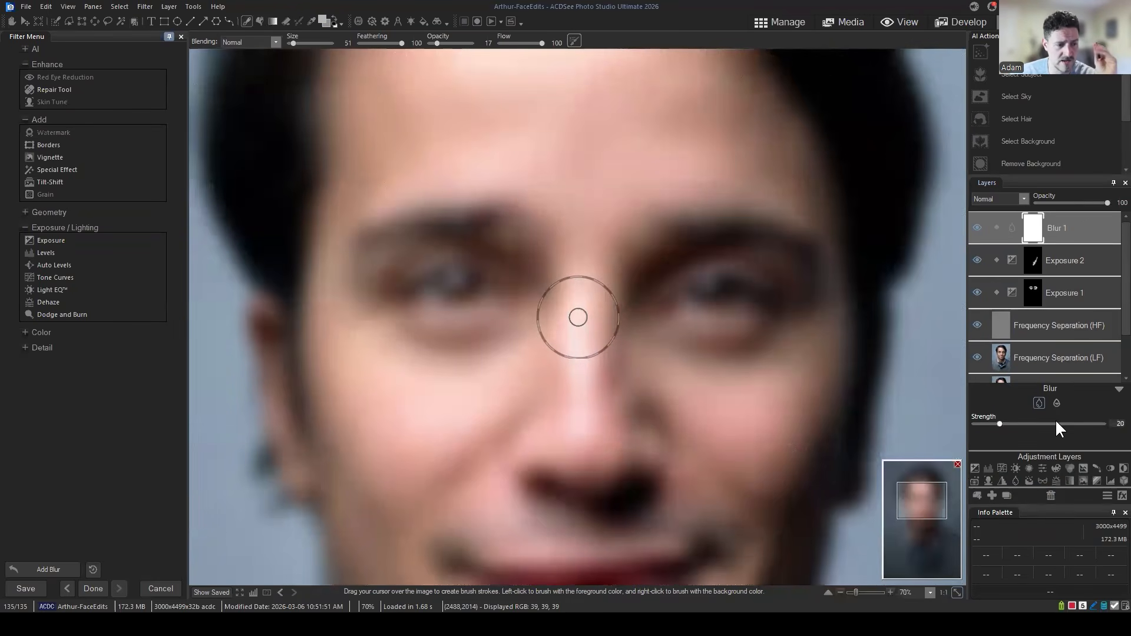
right_click(1030, 238)
click(1013, 447)
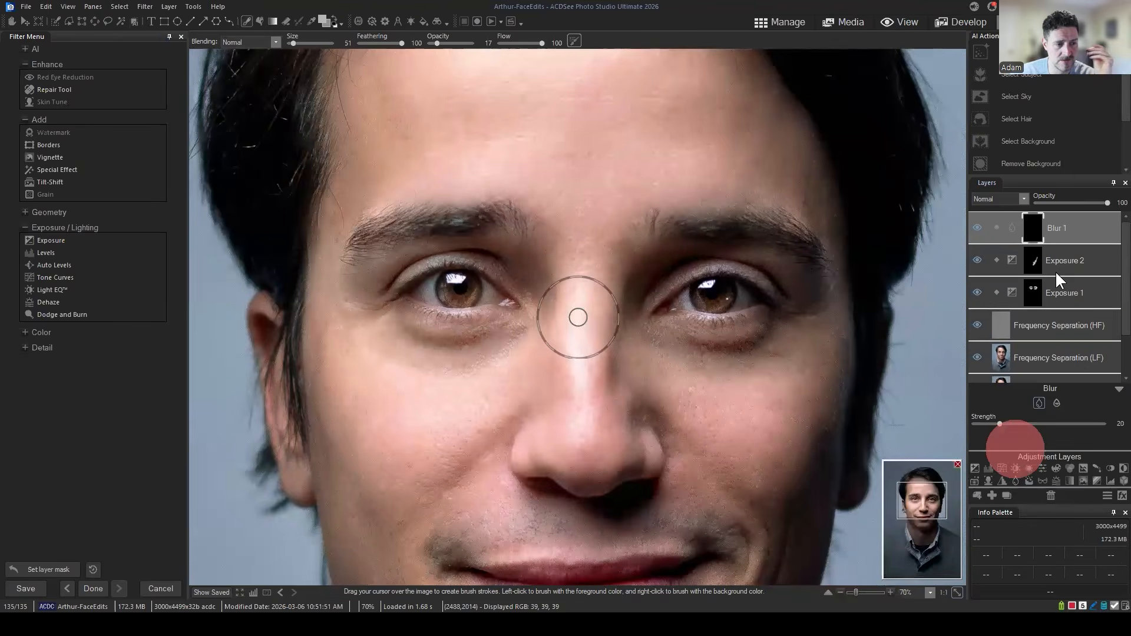
Paint white on the Blur mask under both eyes with the Brush at size 41 and opacity 17.
click(335, 26)
click(247, 21)
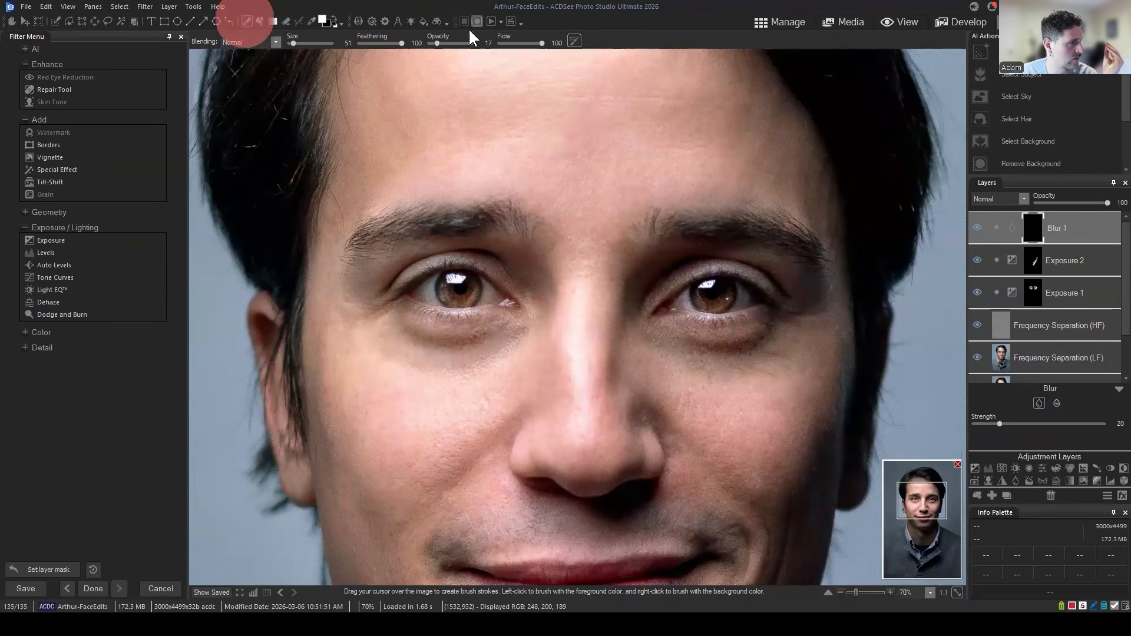
scroll(669, 352, down, 1)
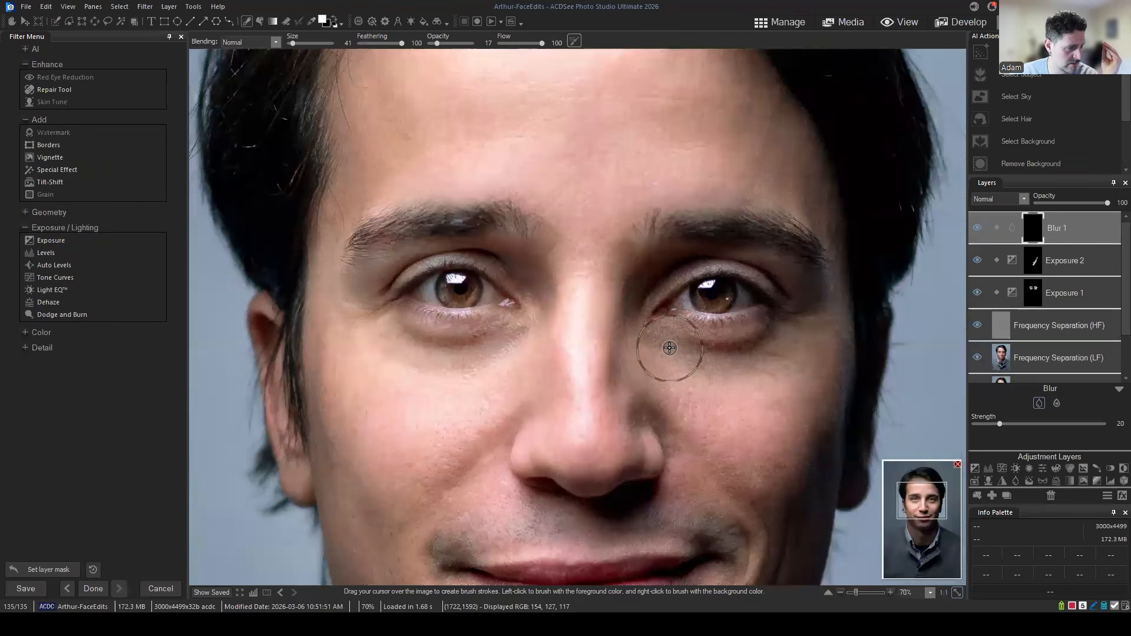
drag(665, 347, 800, 341)
drag(670, 343, 805, 343)
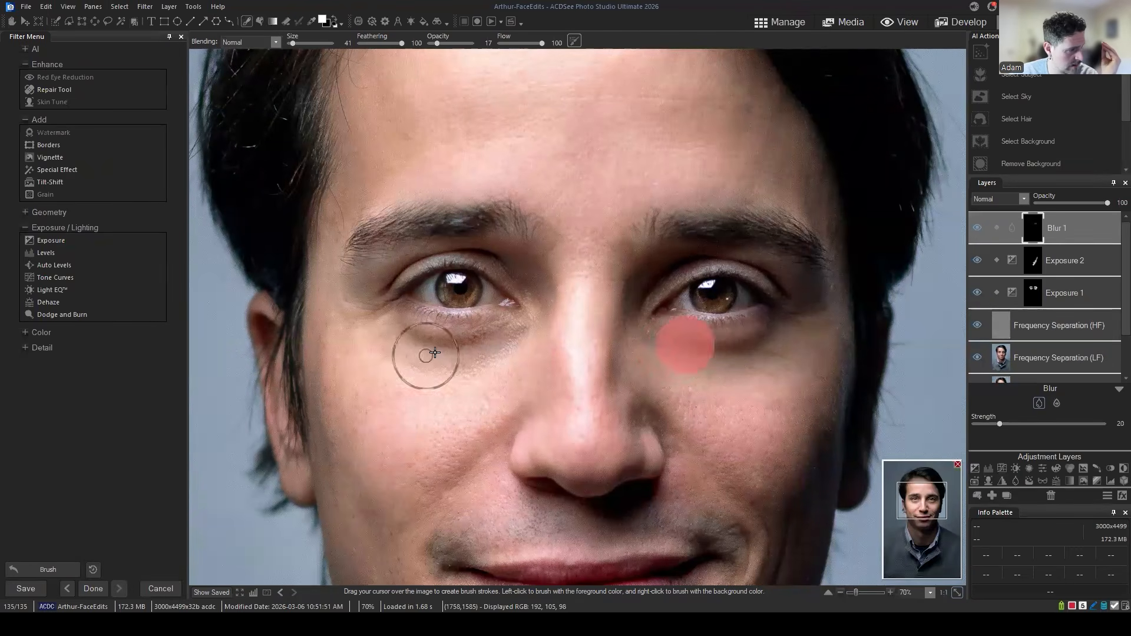
mouse_move(487, 346)
mouse_down()
mouse_move(430, 349)
mouse_move(446, 351)
mouse_up()
mouse_move(477, 343)
mouse_down()
mouse_move(419, 344)
mouse_move(488, 386)
mouse_move(384, 340)
mouse_up()
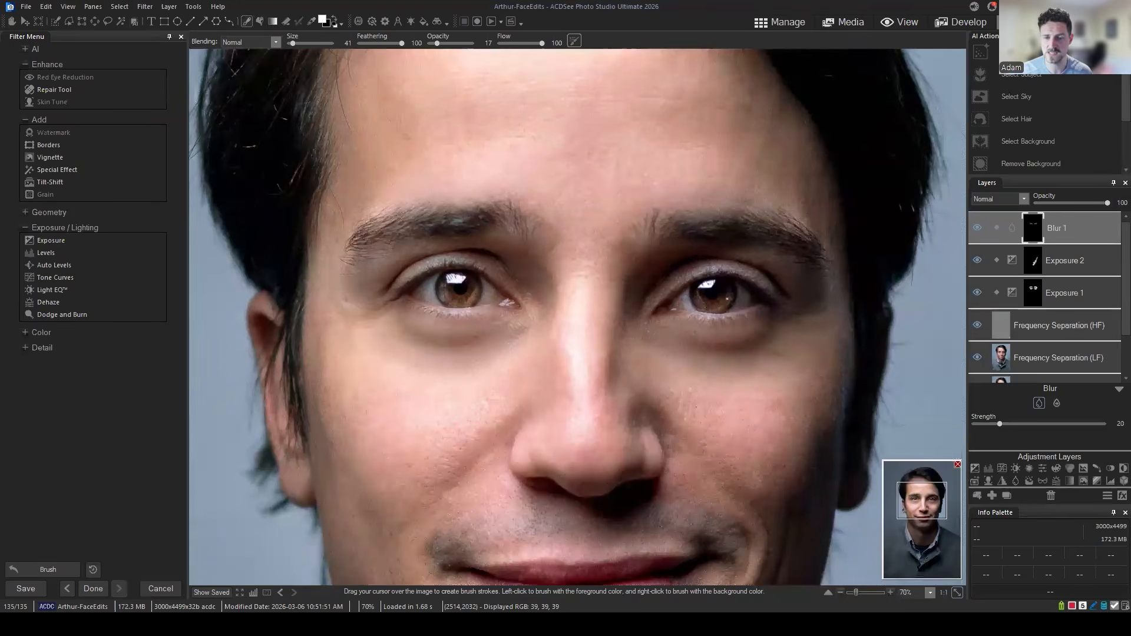
scroll(817, 280, down, 4)
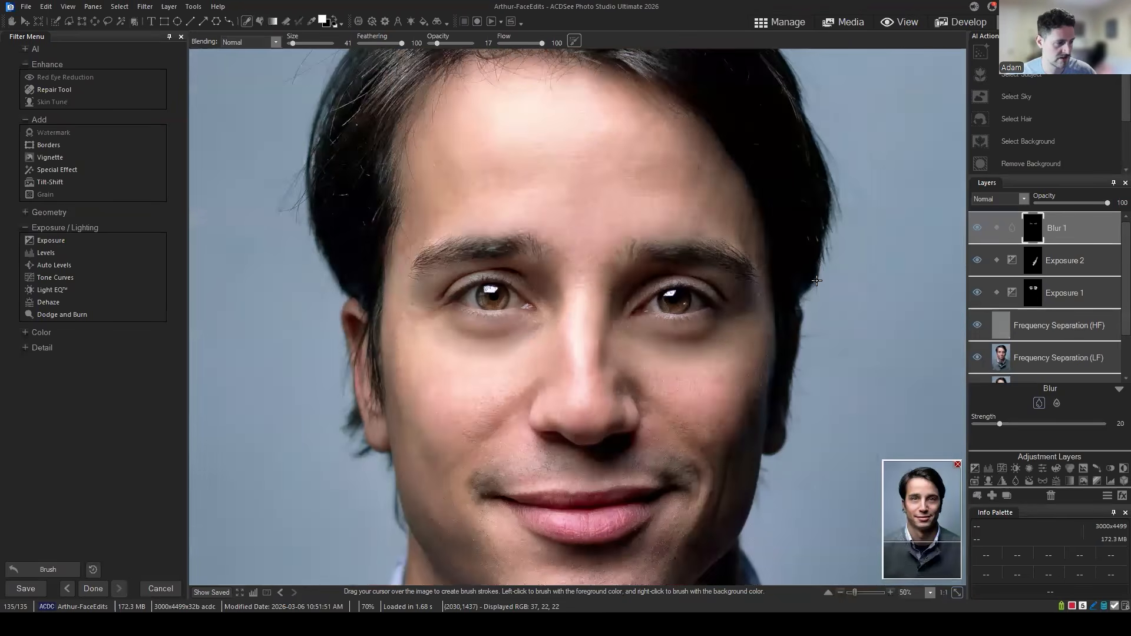
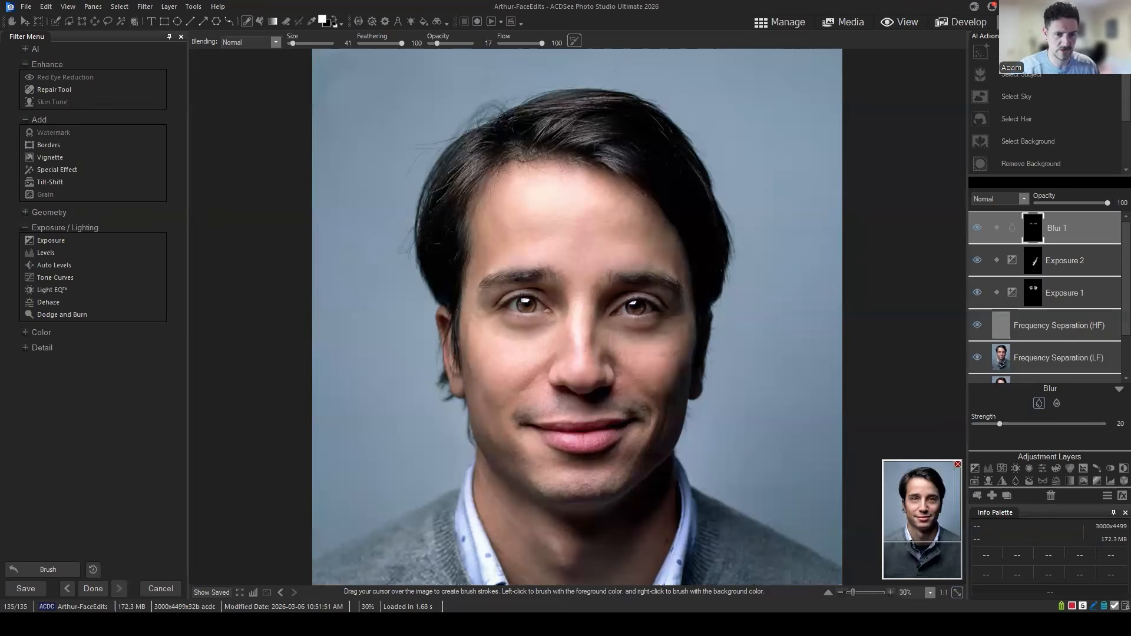
Switch to Notepad and complete the line below "slideshows" to read "removing scratches - old photos".
drag(466, 62, 647, 77)
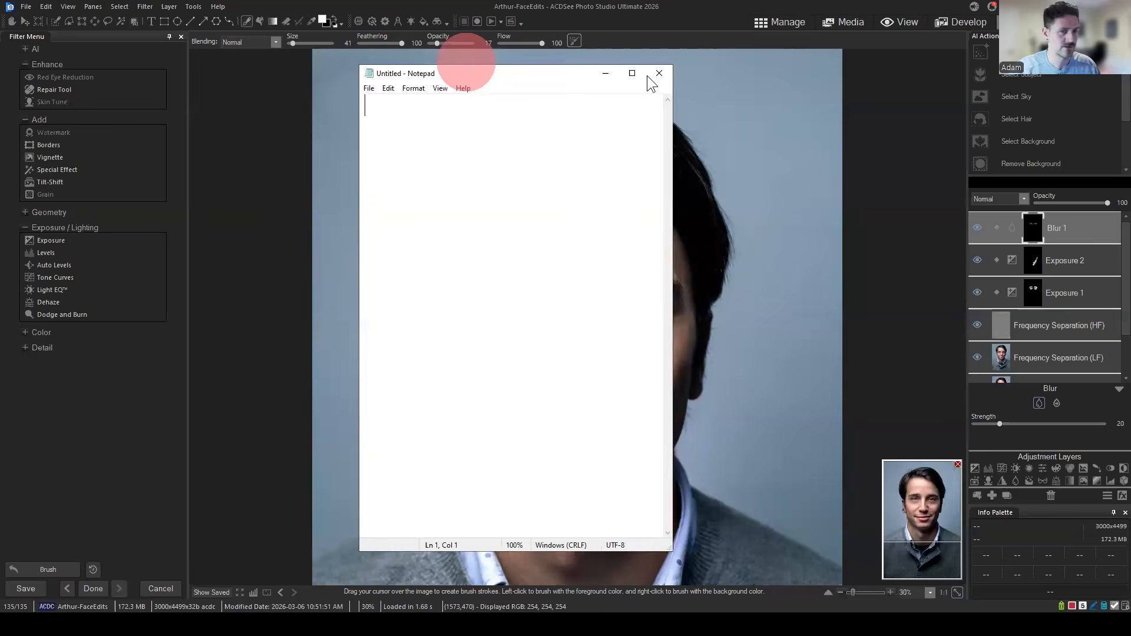
click(648, 77)
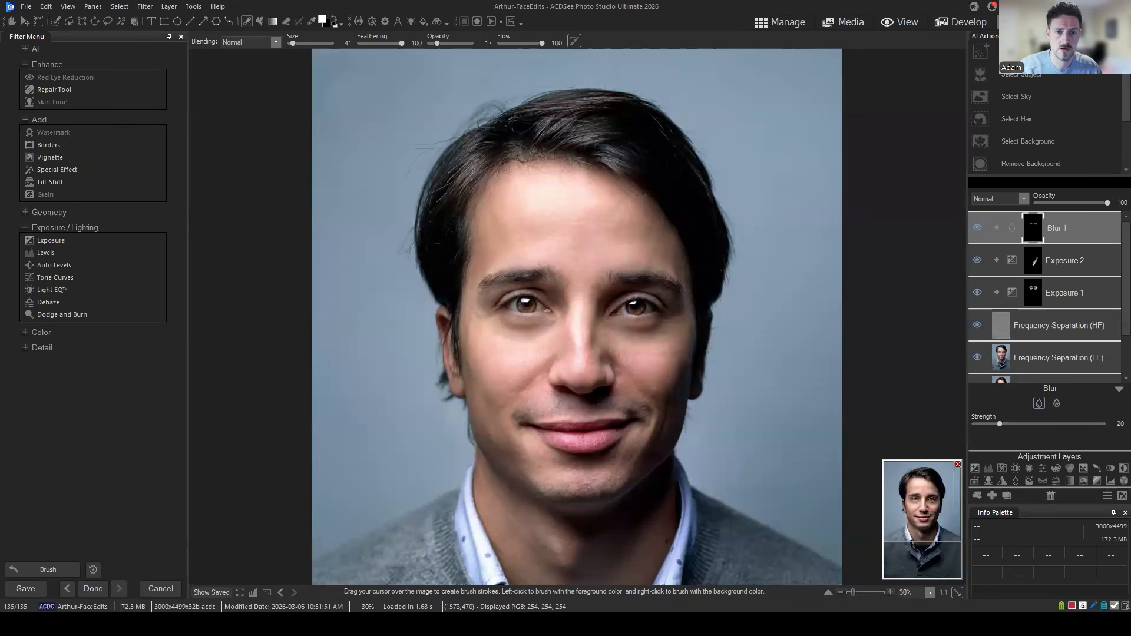
key(alt+Tab)
key(BackSpace)
key(BackSpace)
text(old)
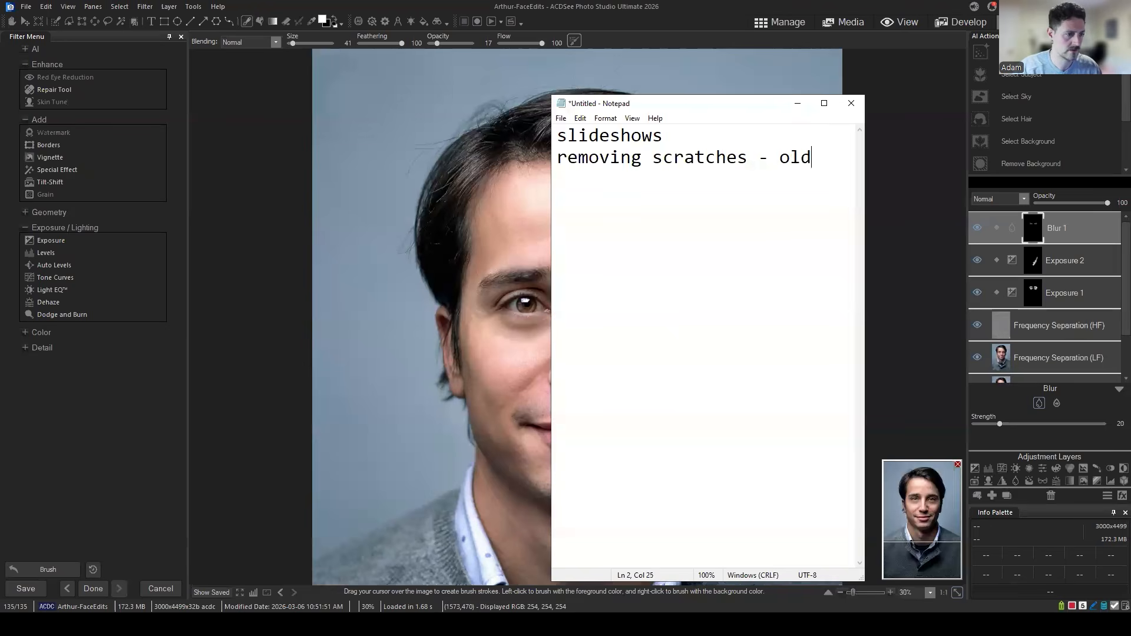
text( photos)
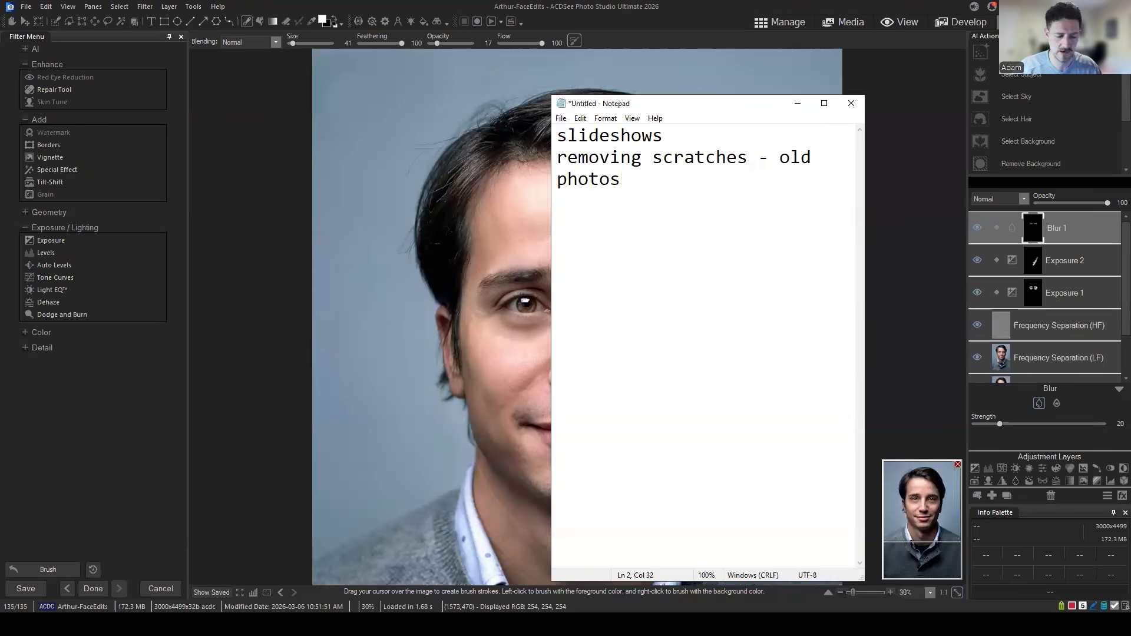
Add the topic "printing" on a new line below "removing scratches - old photos" in the note.
key(Return)
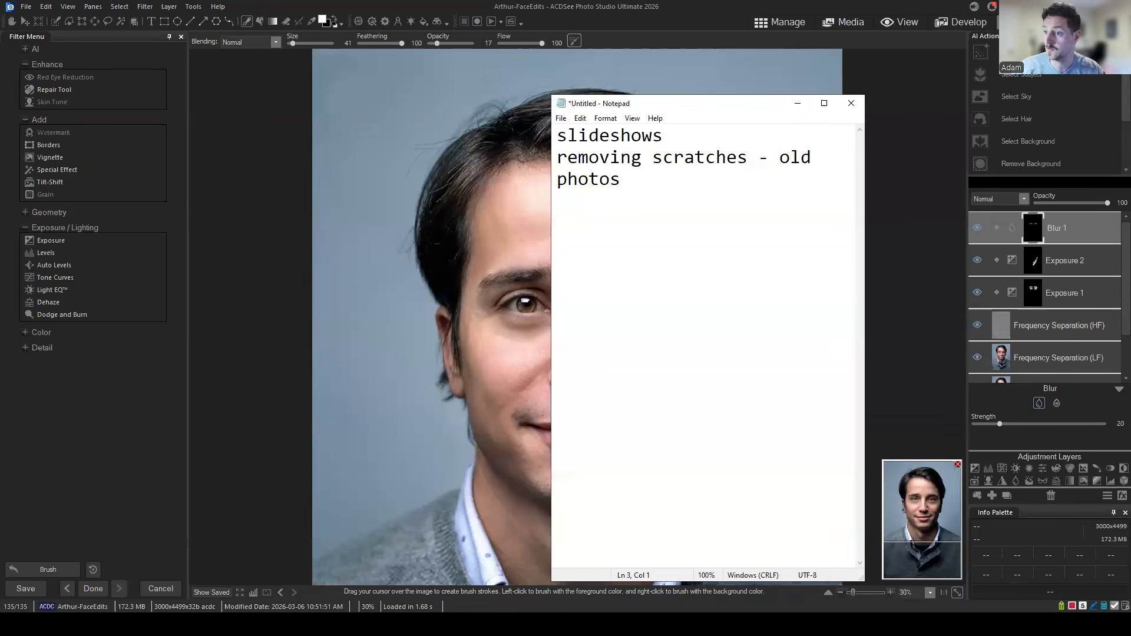
click(678, 188)
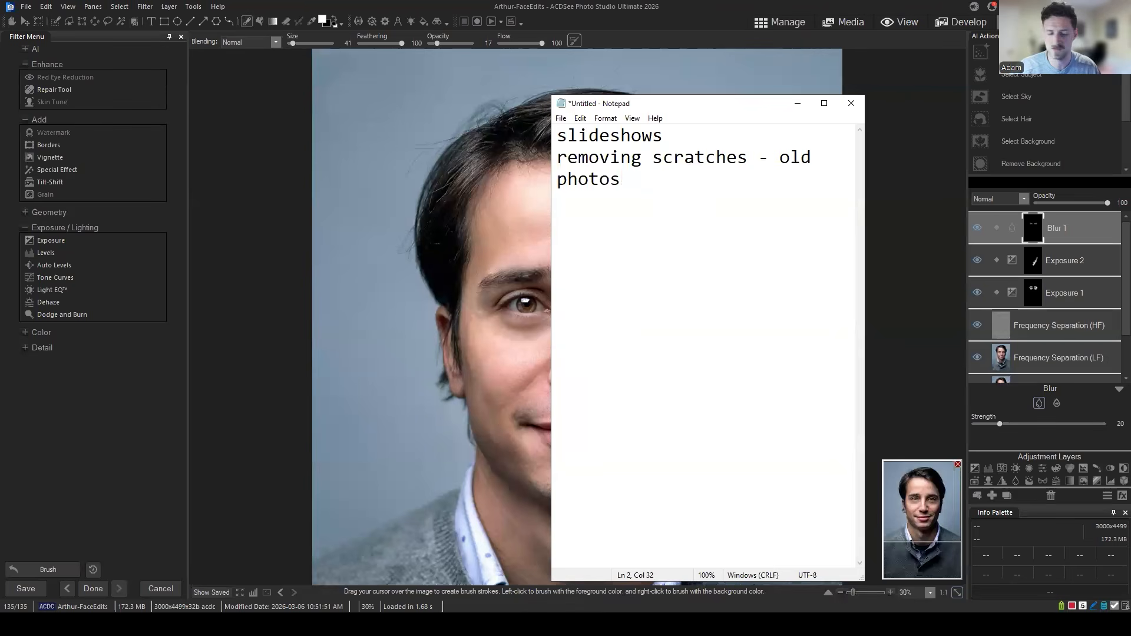
key(Return)
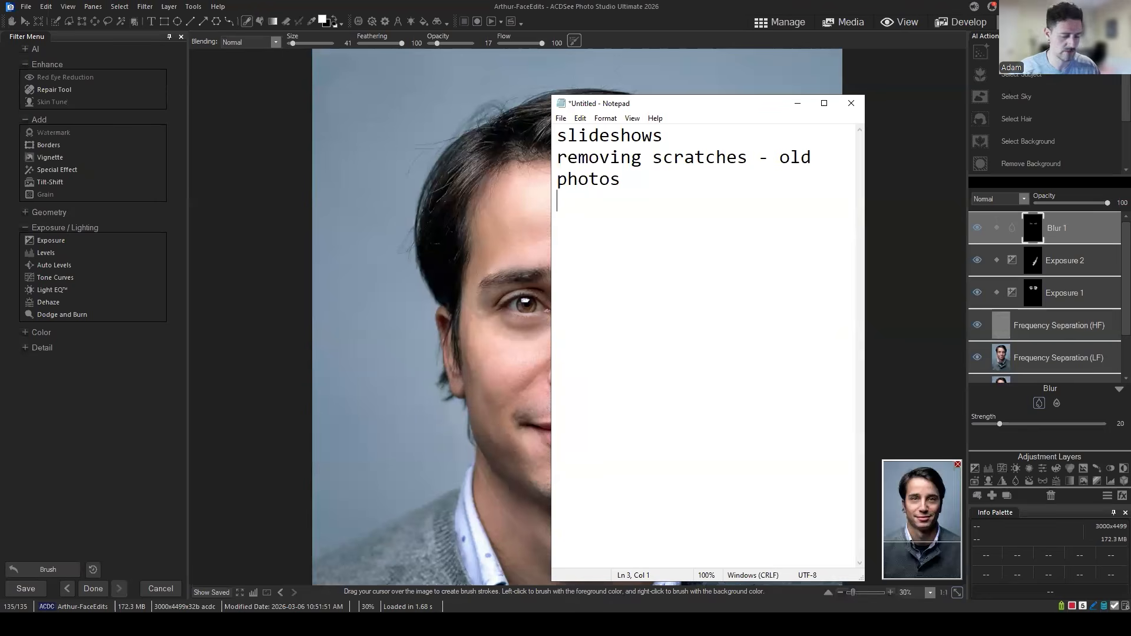
text(printing)
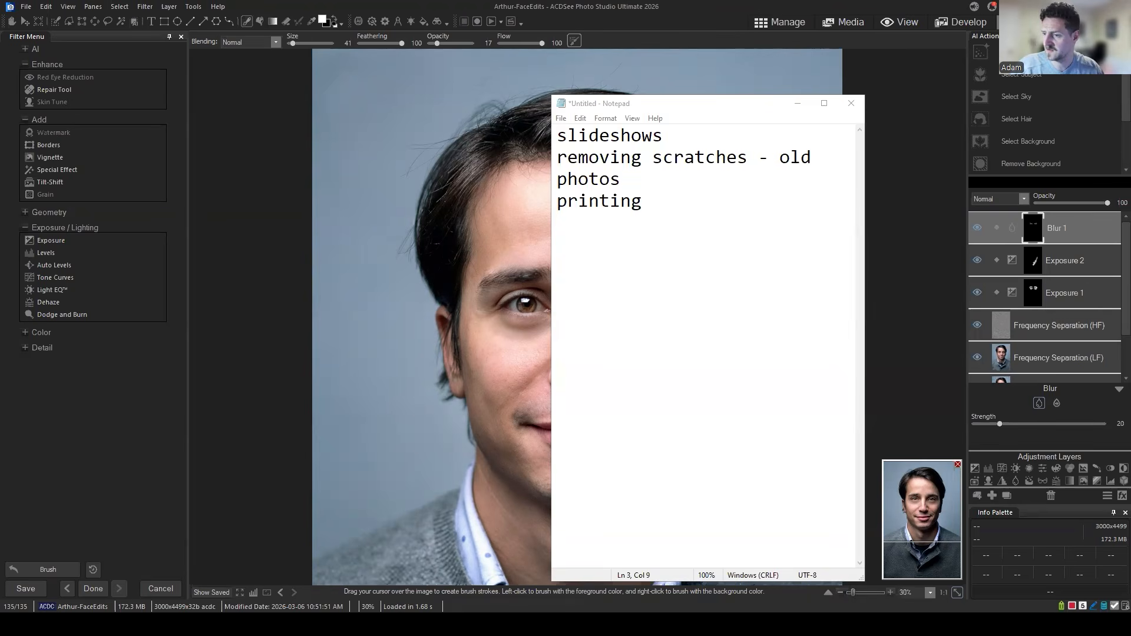
Add the topic "using ai to remove background objects" on a new line below "printing".
click(710, 203)
key(Return)
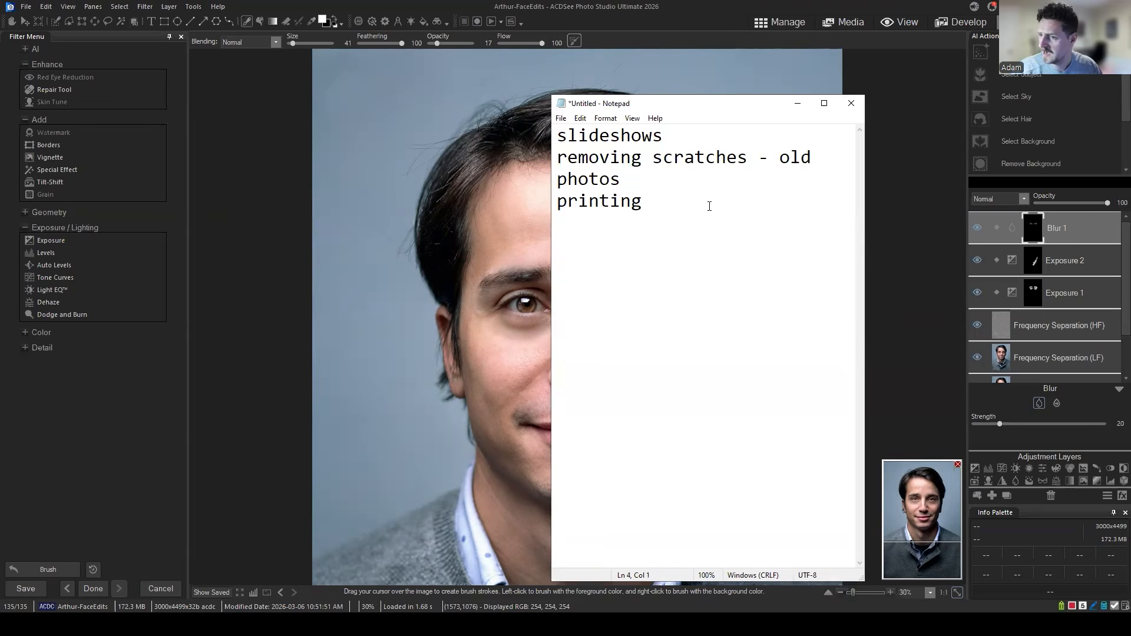
text(using ai to )
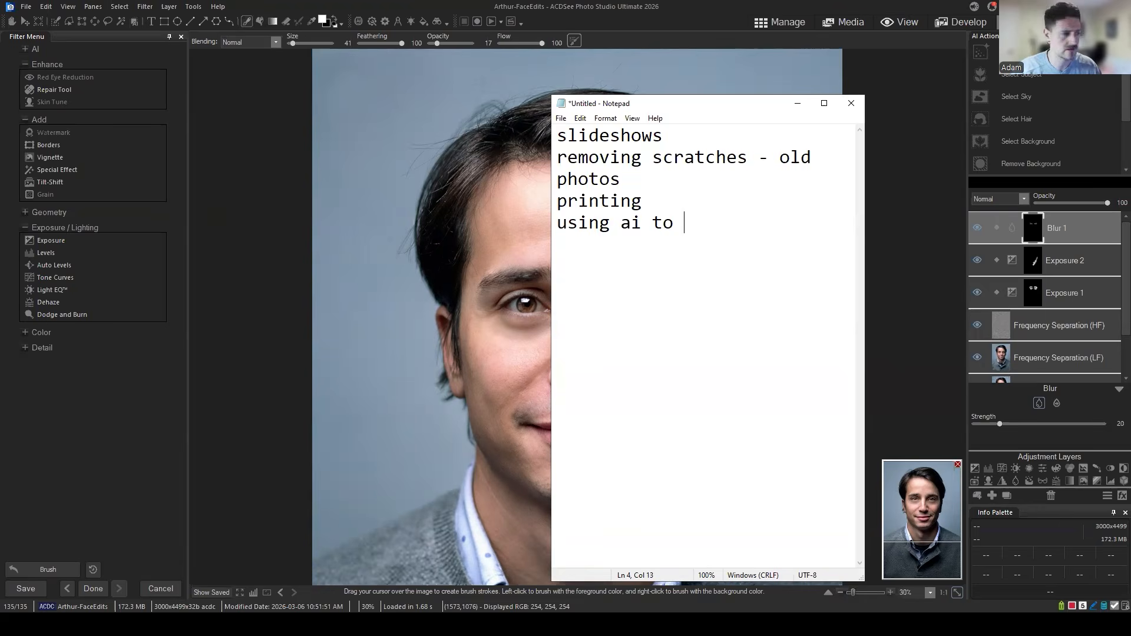
text(remove bac)
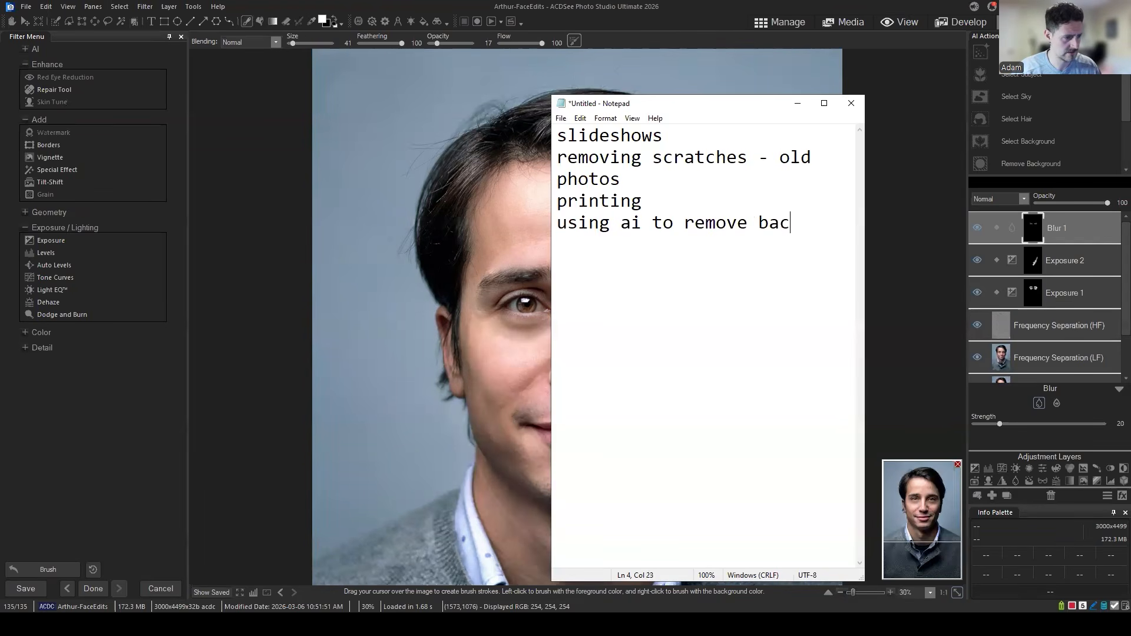
text(kground )
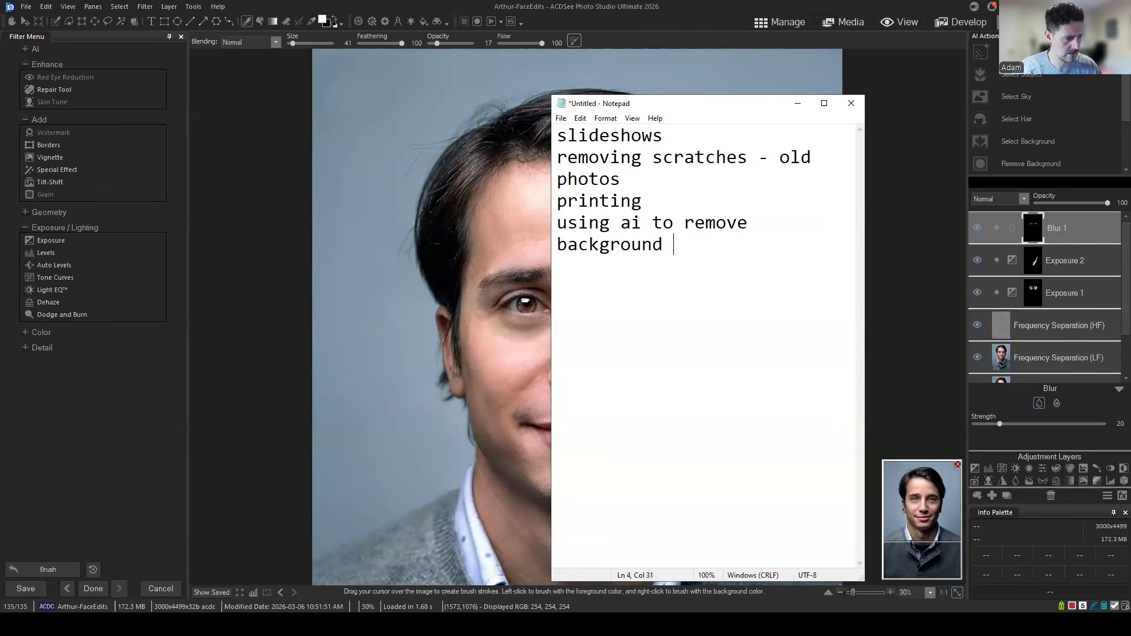
text(objects)
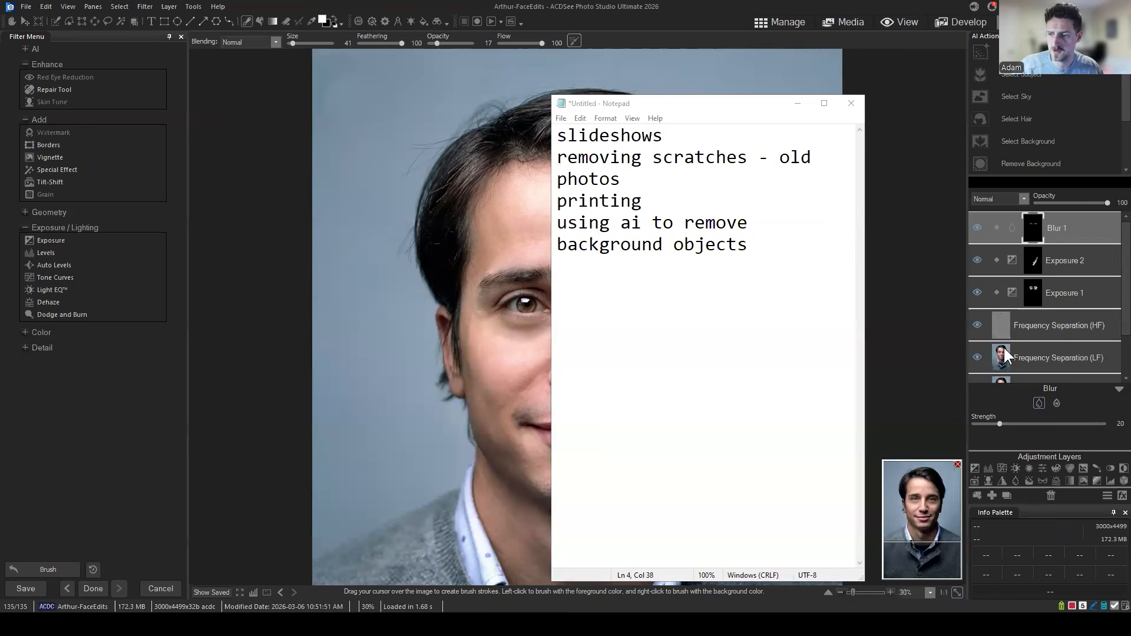
Add the topic "creating AI presents" on a new line below the background objects entry.
click(771, 235)
key(Return)
text(crea)
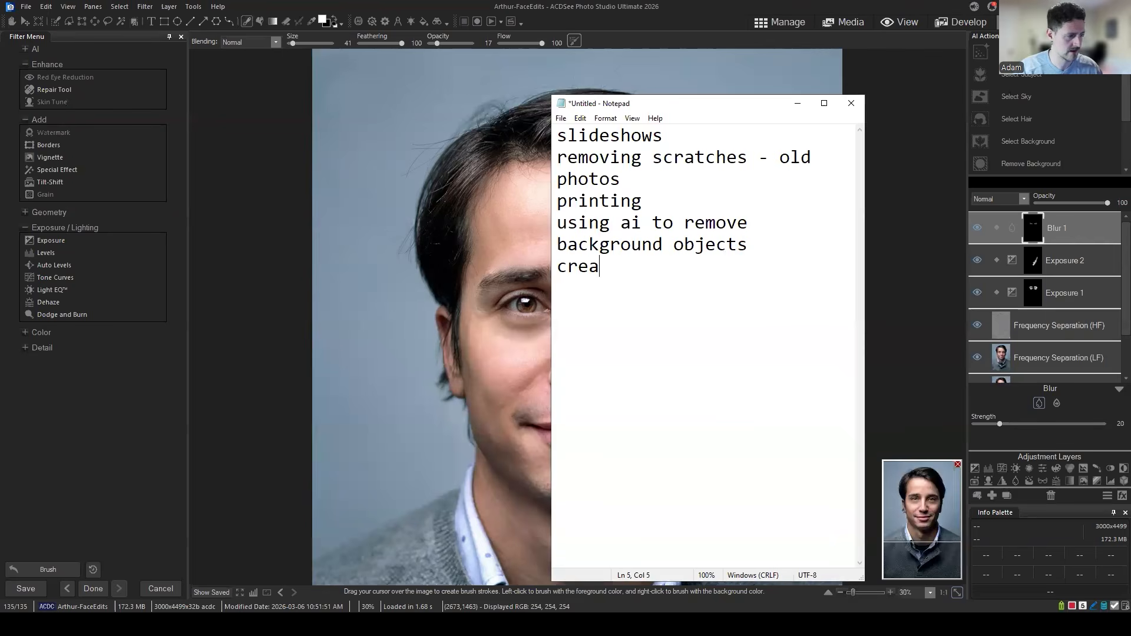
text(ting AI )
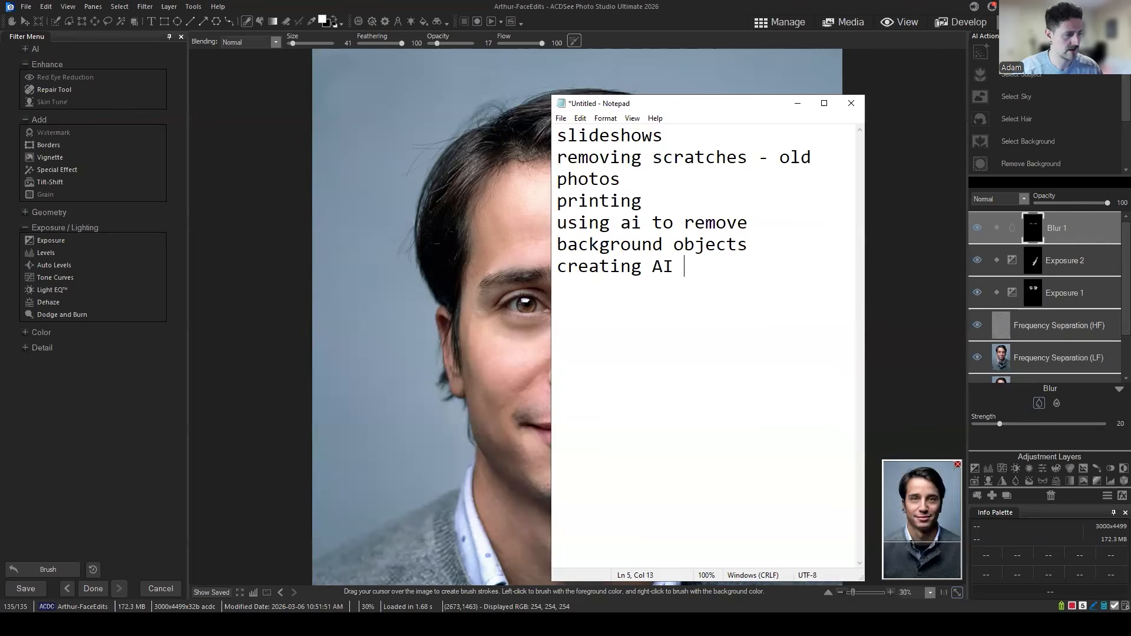
text(presents)
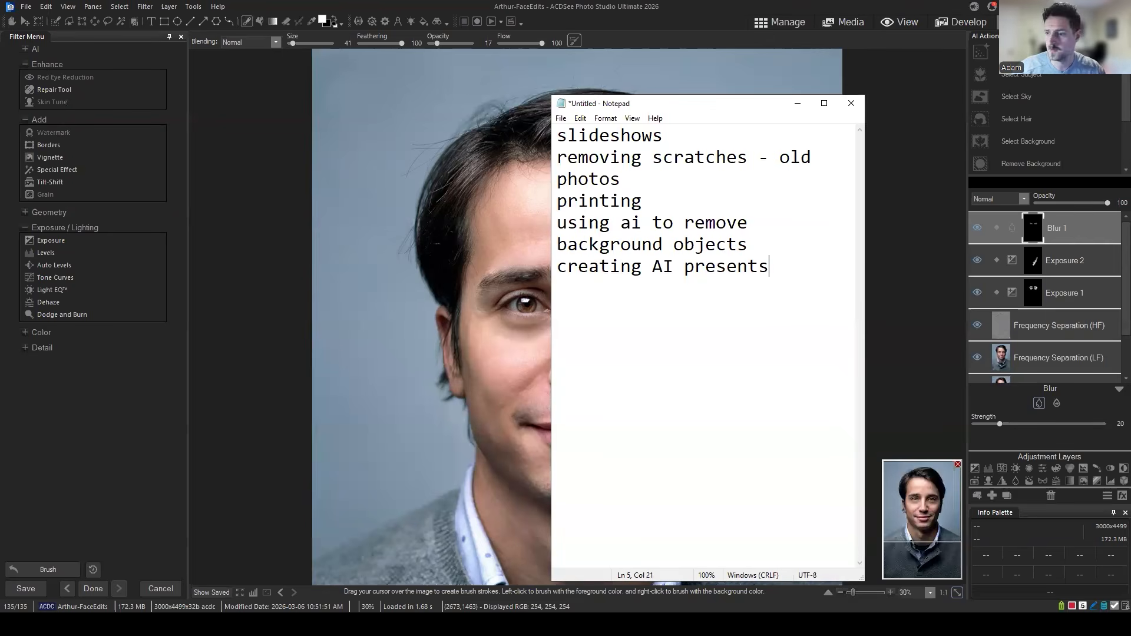
Add the topic "Color Wheel" below "creating AI presents" and start a new line after it.
key(Return)
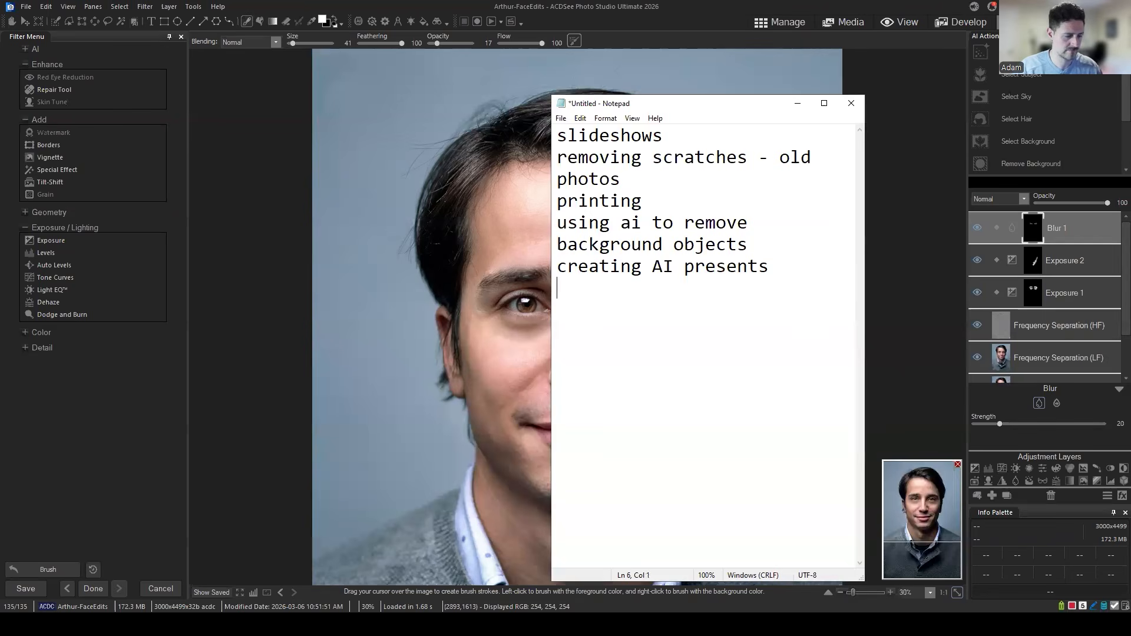
text(Color Wheel)
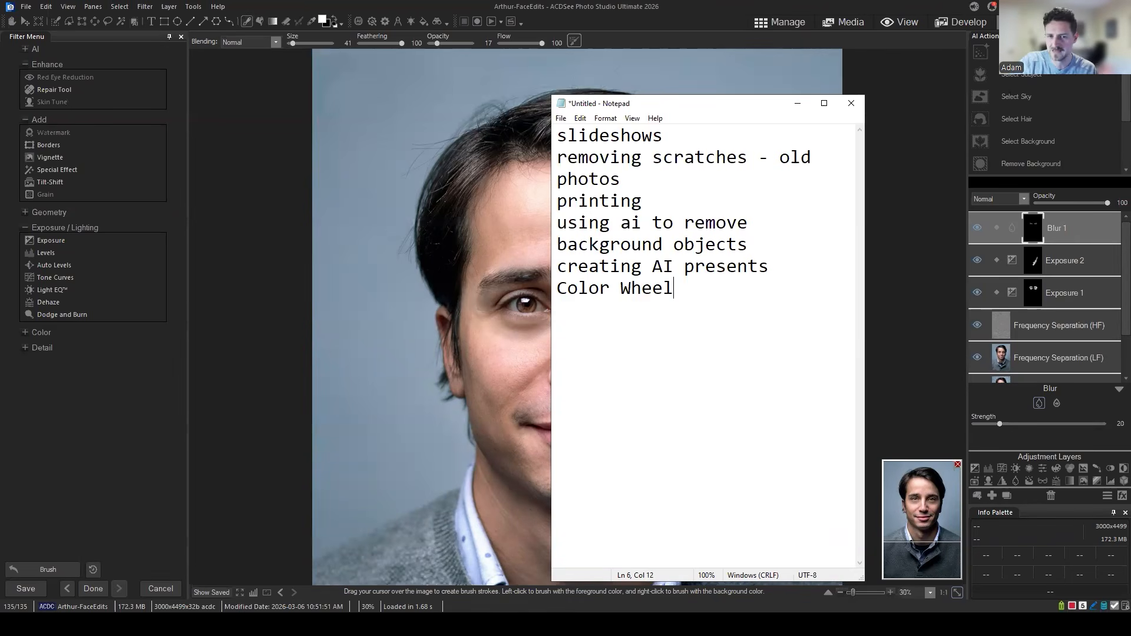
click(685, 287)
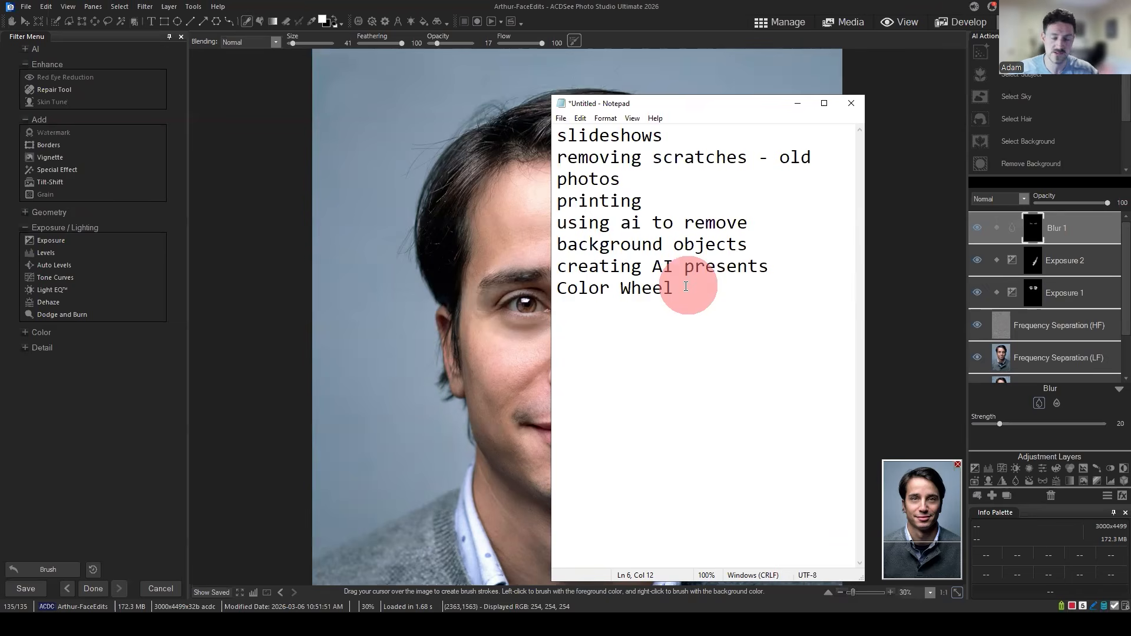
key(Return)
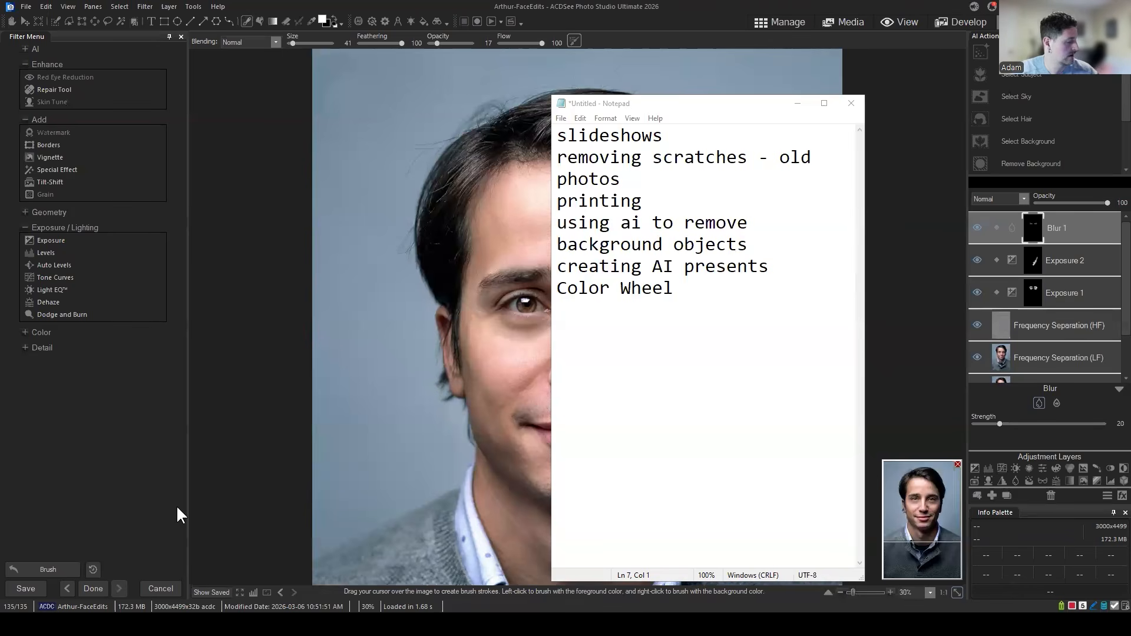
Switch to Chrome, browse the latest videos at youtube.com/c/ACDSeePhotoStudio/videos in a new tab, and minimize the browser.
click(136, 611)
click(450, 20)
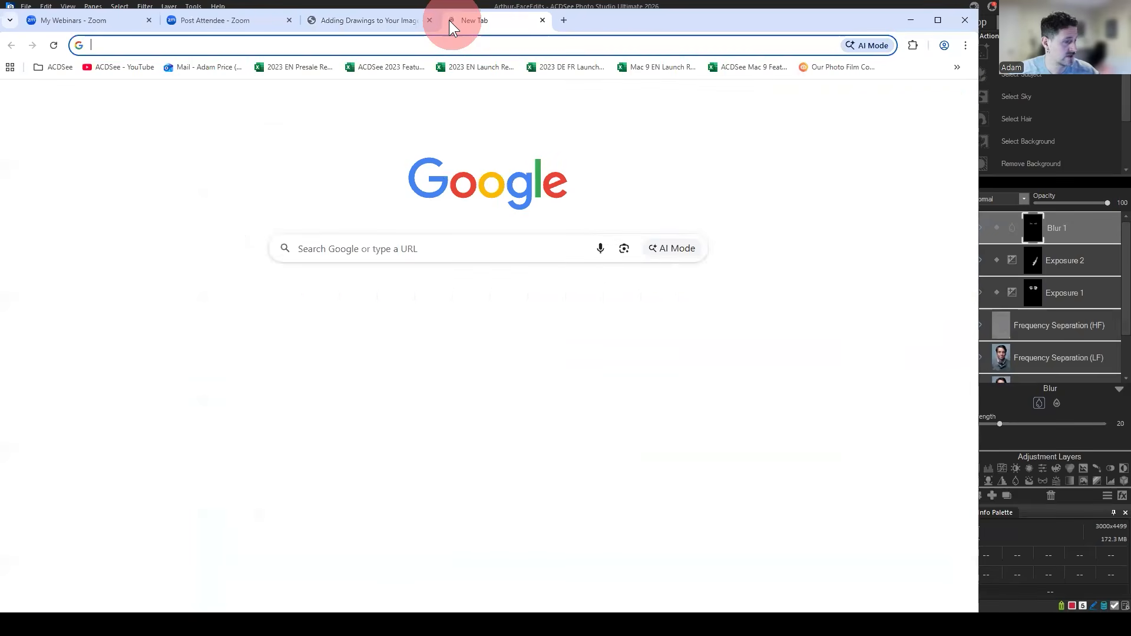
text(youtube.com/c/ACDSeePhotoStudio/videos)
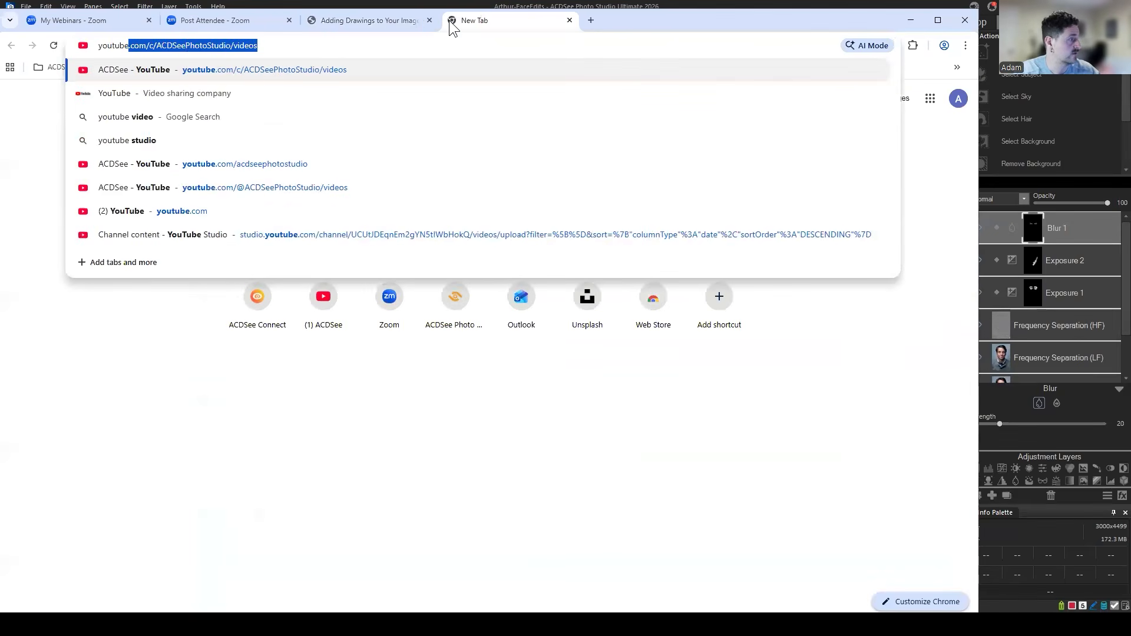
key(Return)
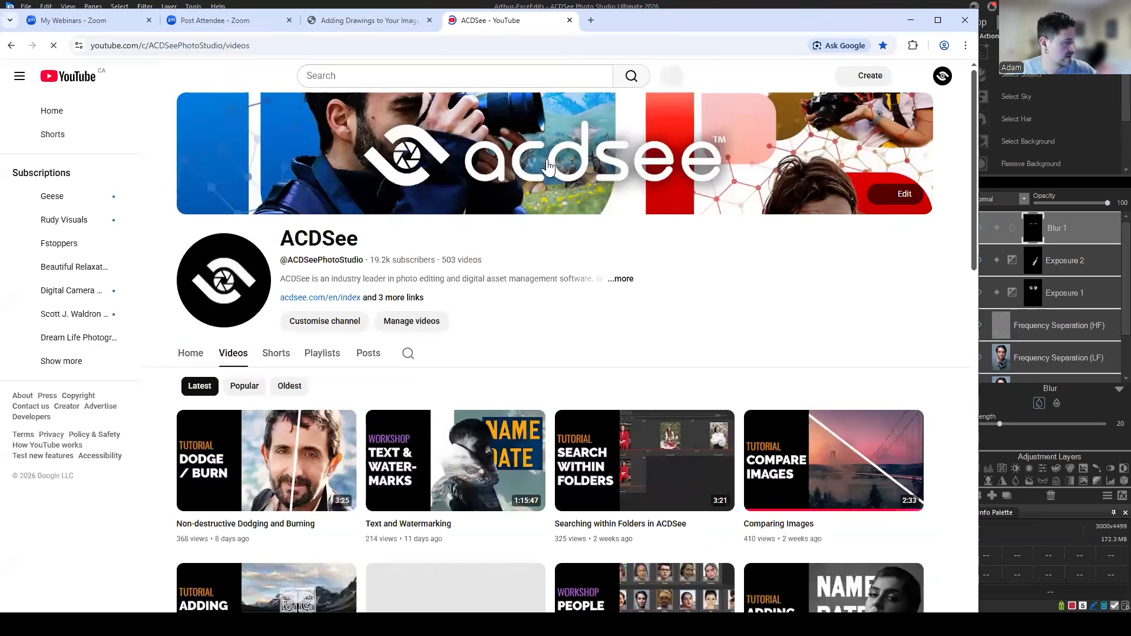
scroll(589, 141, down, 3)
click(227, 244)
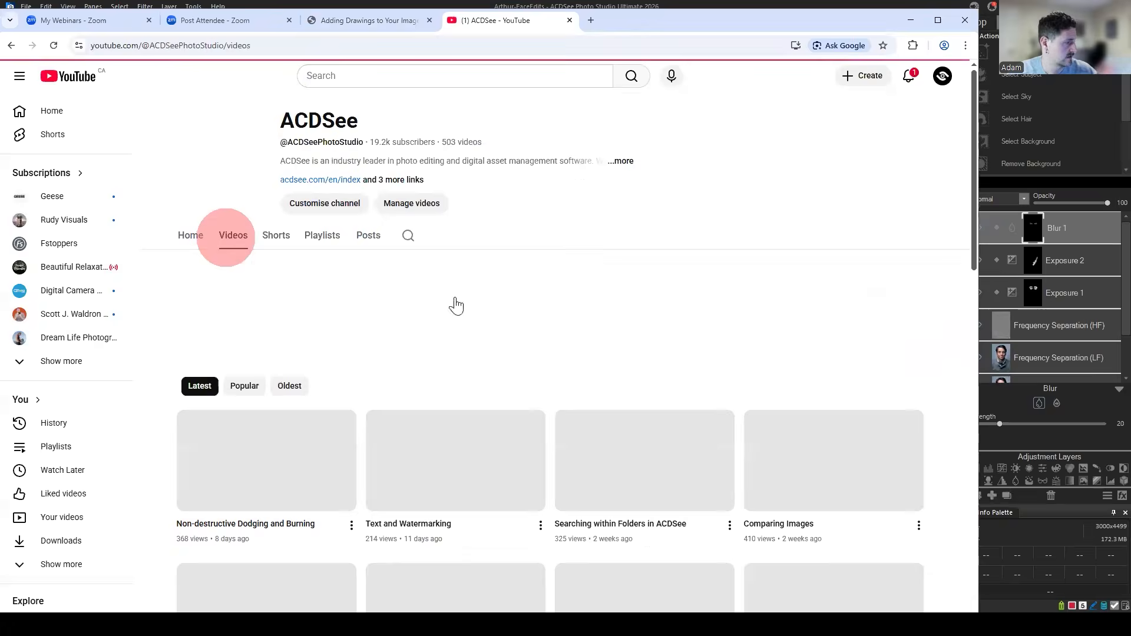
scroll(457, 298, down, 3)
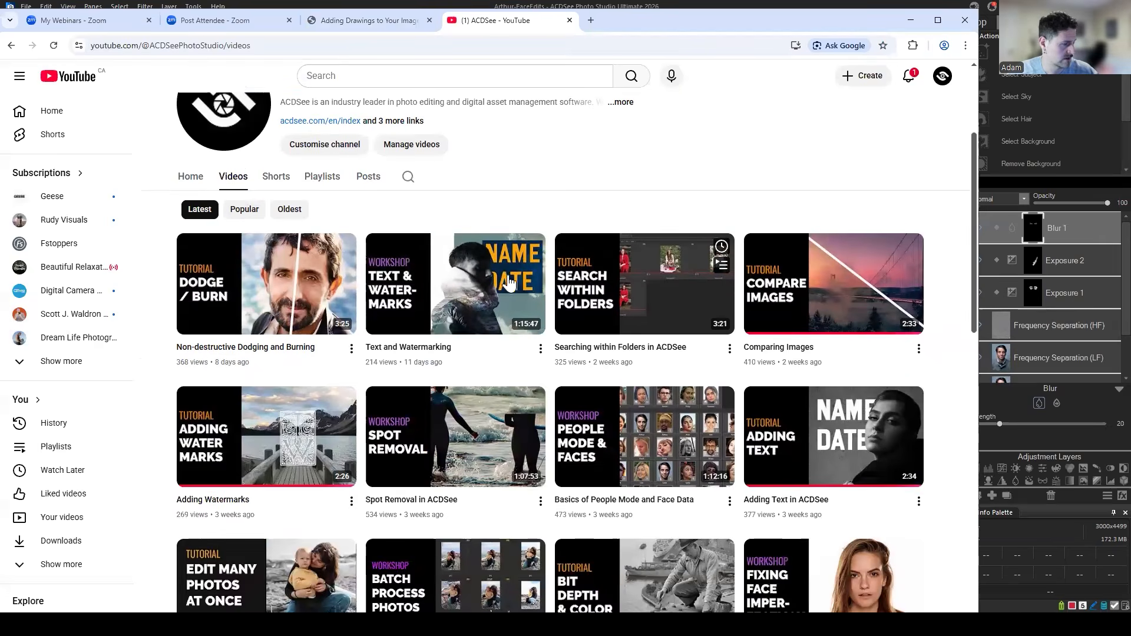
scroll(660, 203, up, 3)
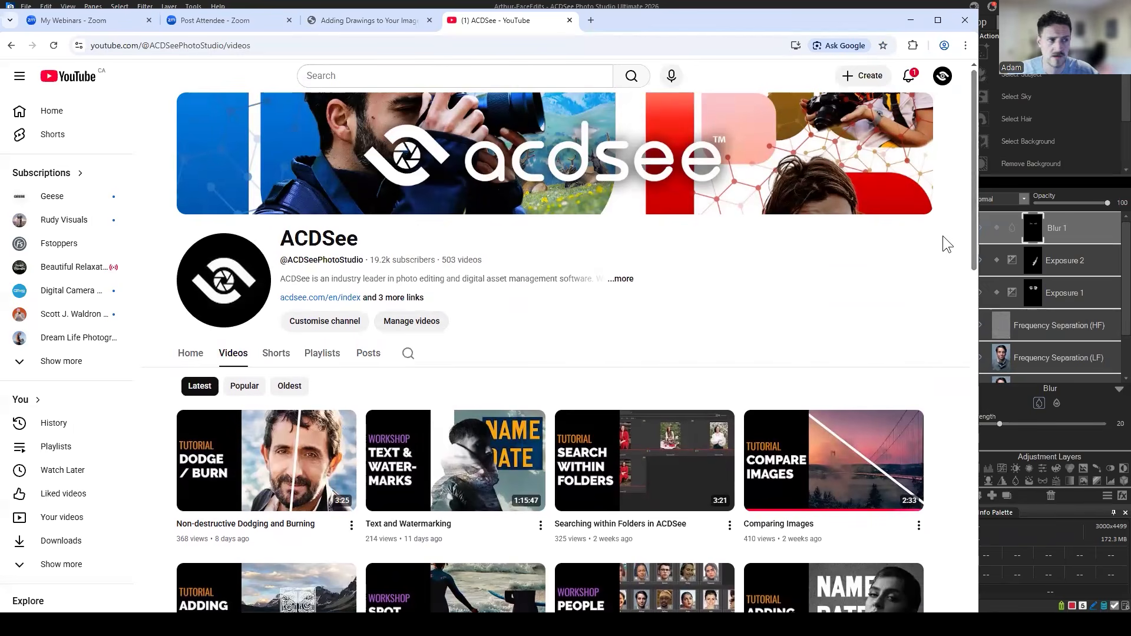
click(909, 24)
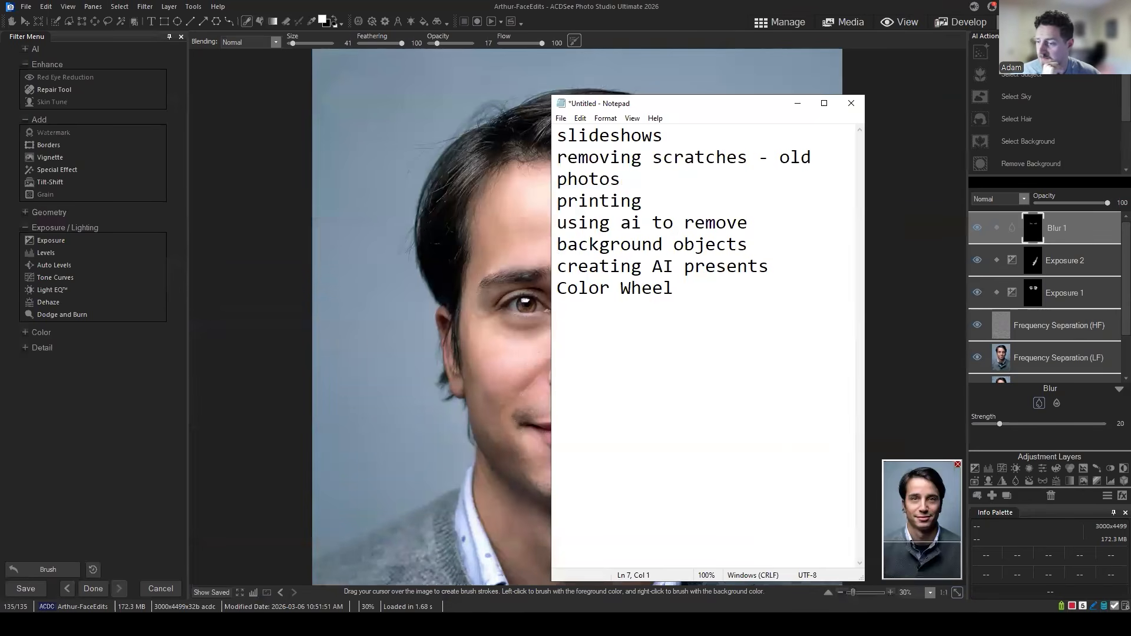
Enter the topic "red eye elimination" on the line below "Color Wheel" in the Notepad list.
text(red e)
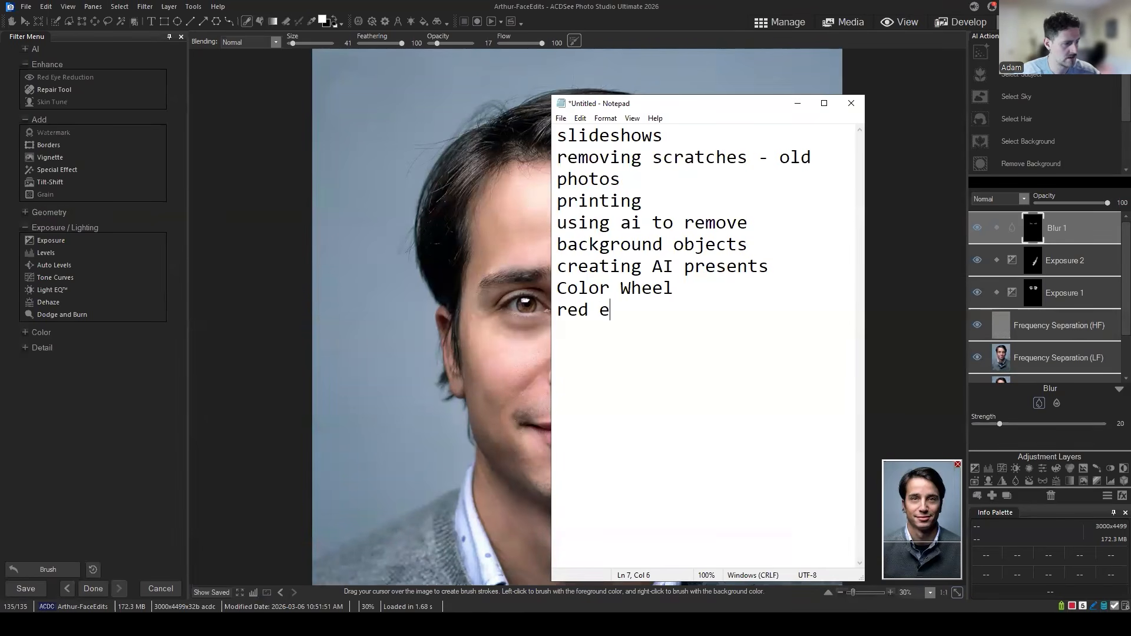
text(ye elim)
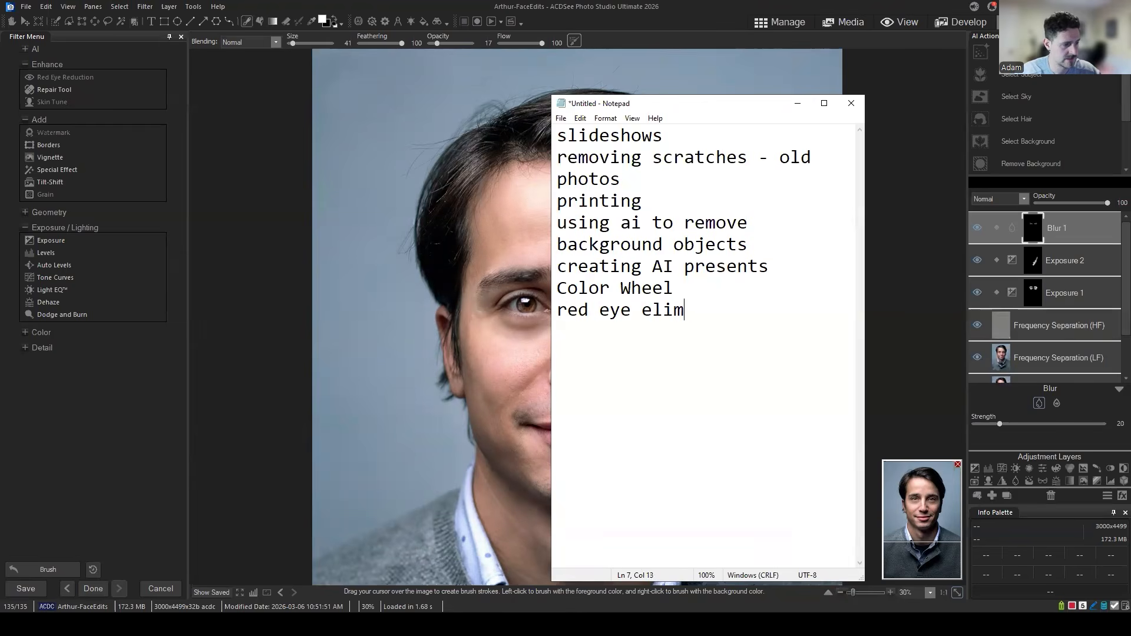
text(ina)
key(BackSpace)
key(BackSpace)
text(ination)
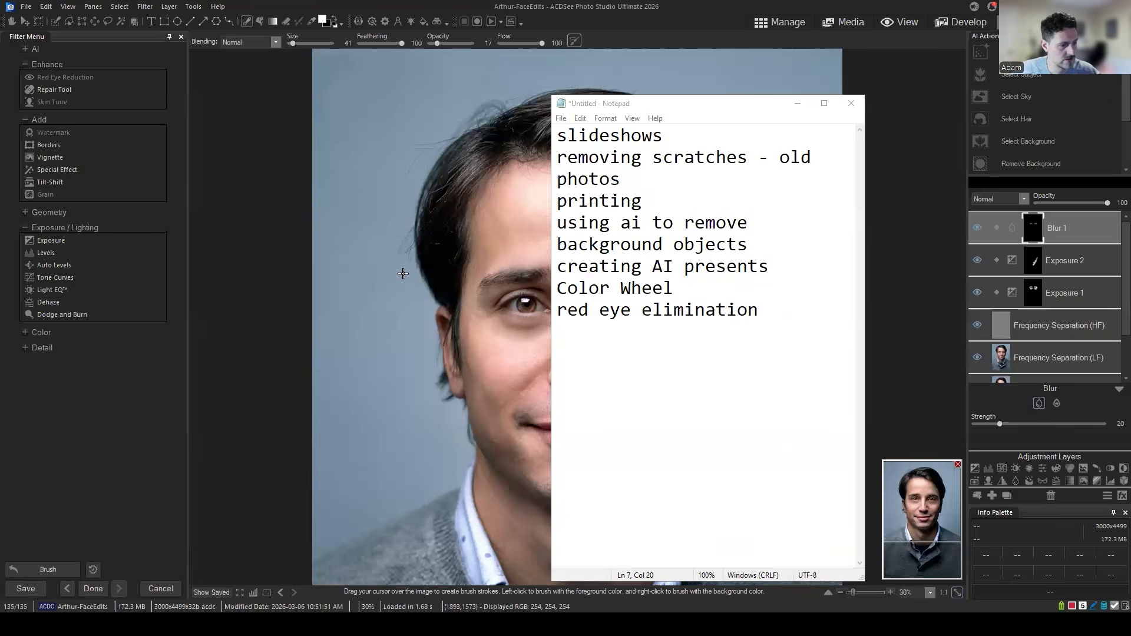
Add the topic "how to make outdoor images pop (milky way)" on a new line below "red eye elimination".
click(780, 309)
key(Return)
text(how to make pa)
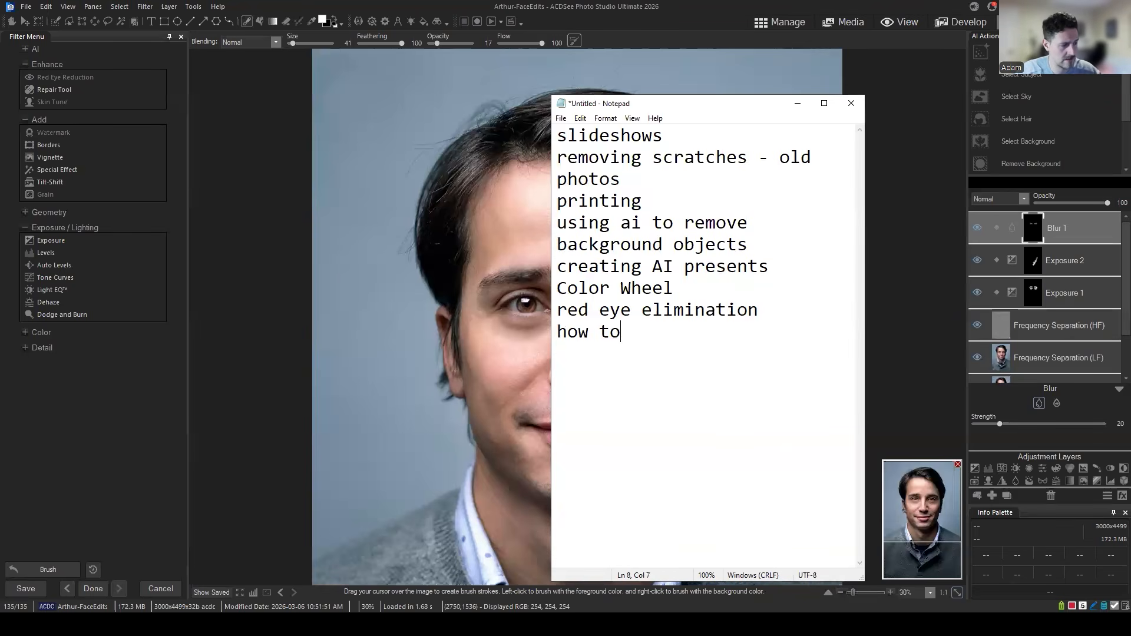
key(BackSpace)
key(BackSpace)
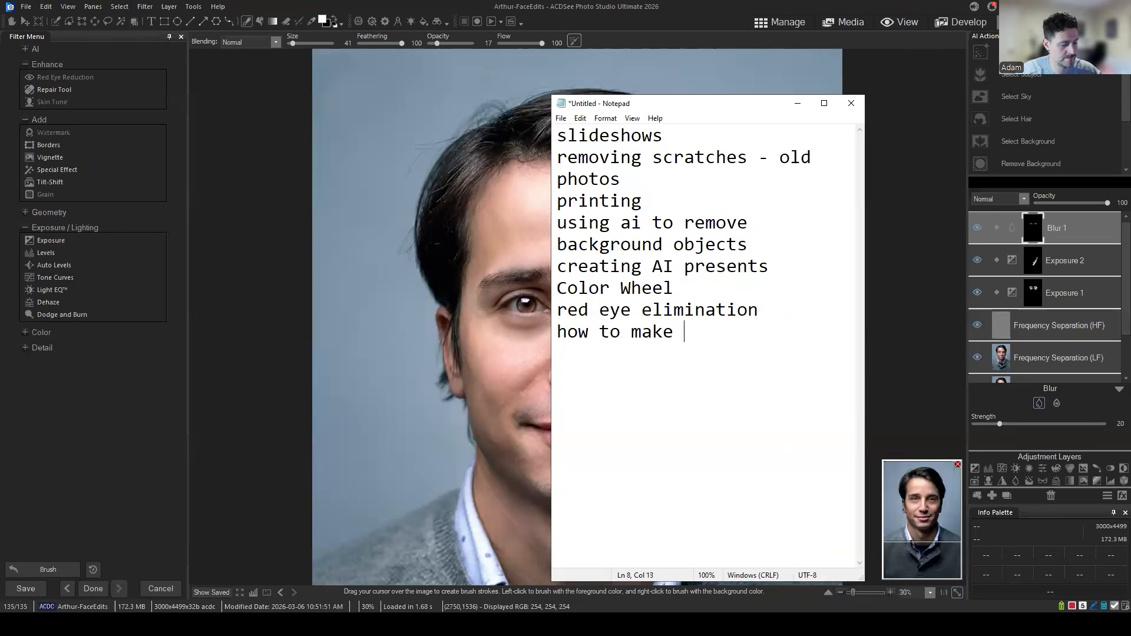
text(outdoor images)
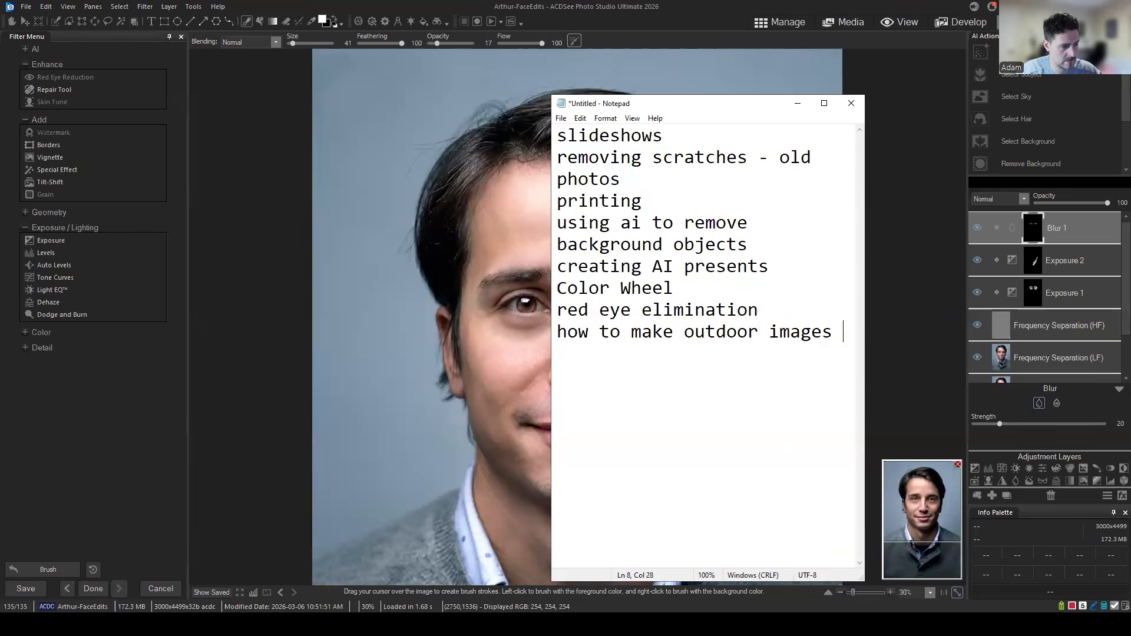
key(Return)
text(pop ()
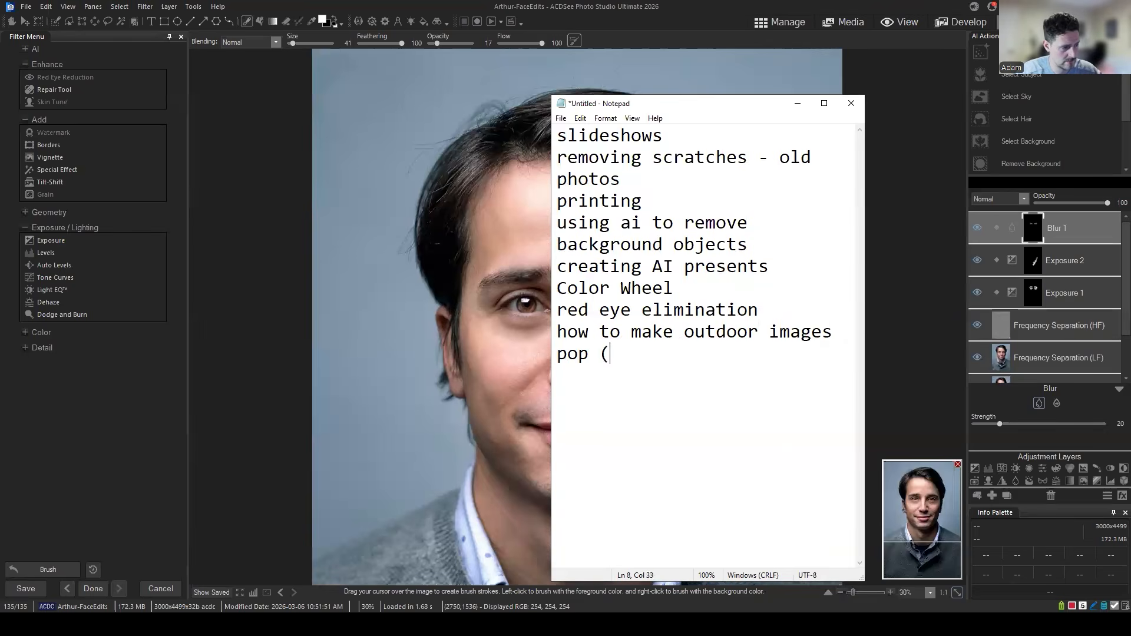
text(milky way))
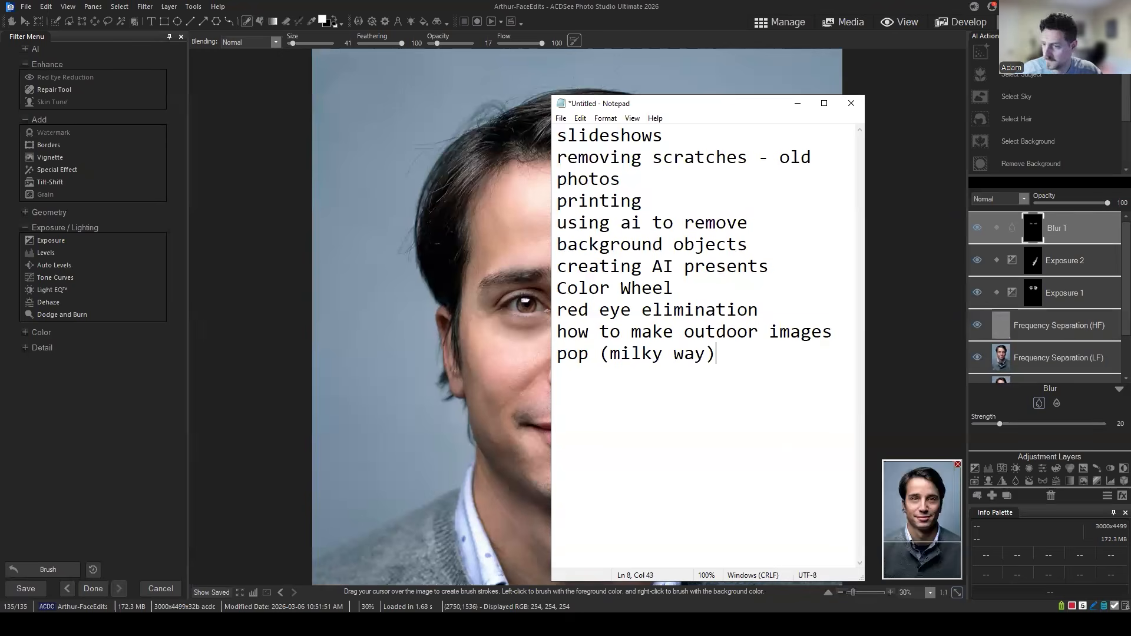
Add the topic "Teeth whitening" on a new line below the outdoor images entry.
key(Return)
text(T)
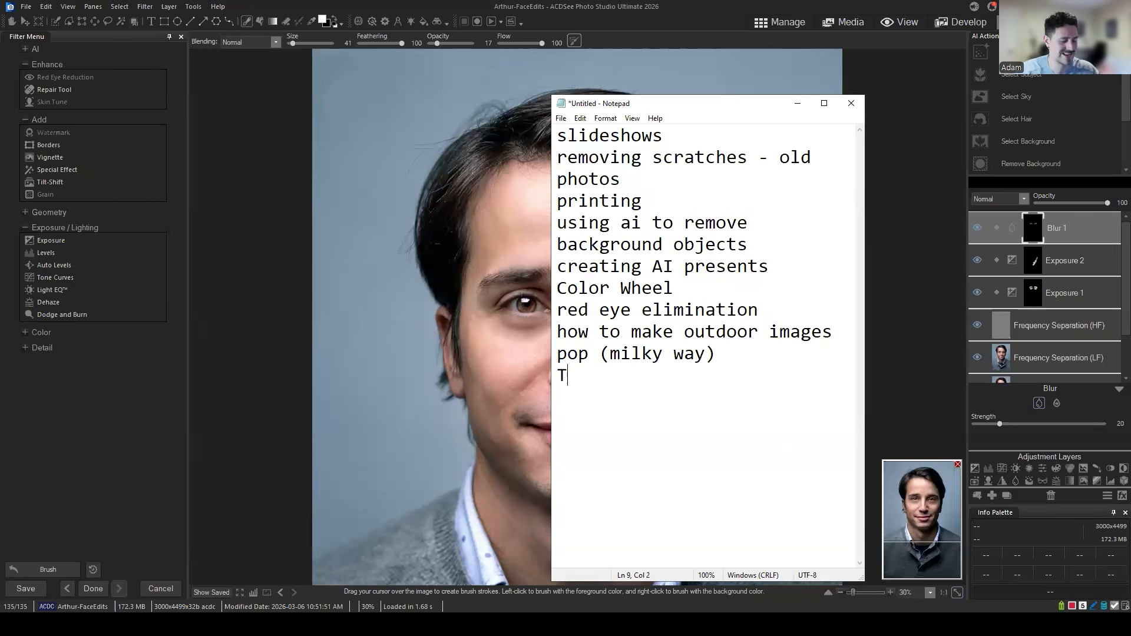
text(etth)
key(BackSpace)
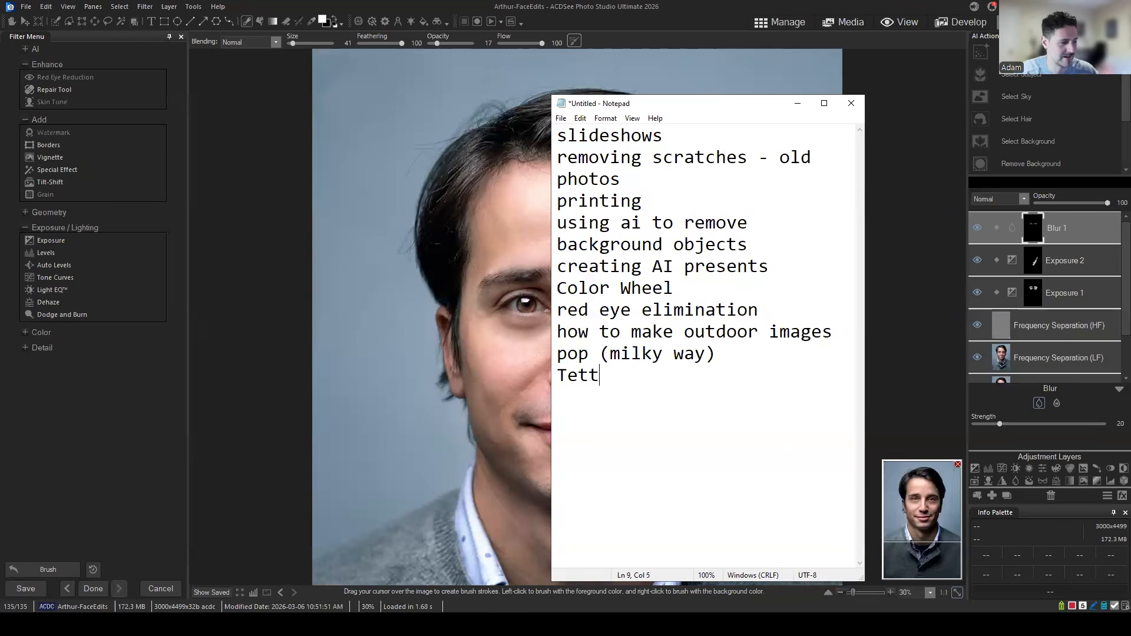
key(BackSpace)
key(BackSpace)
text(eth whiten)
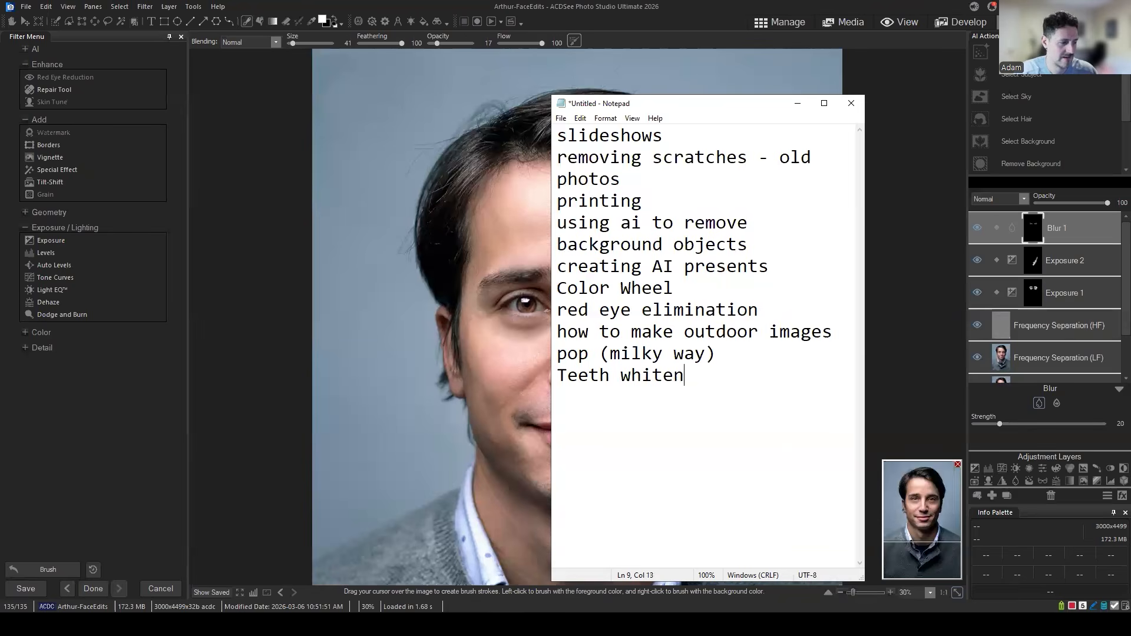
text(ing)
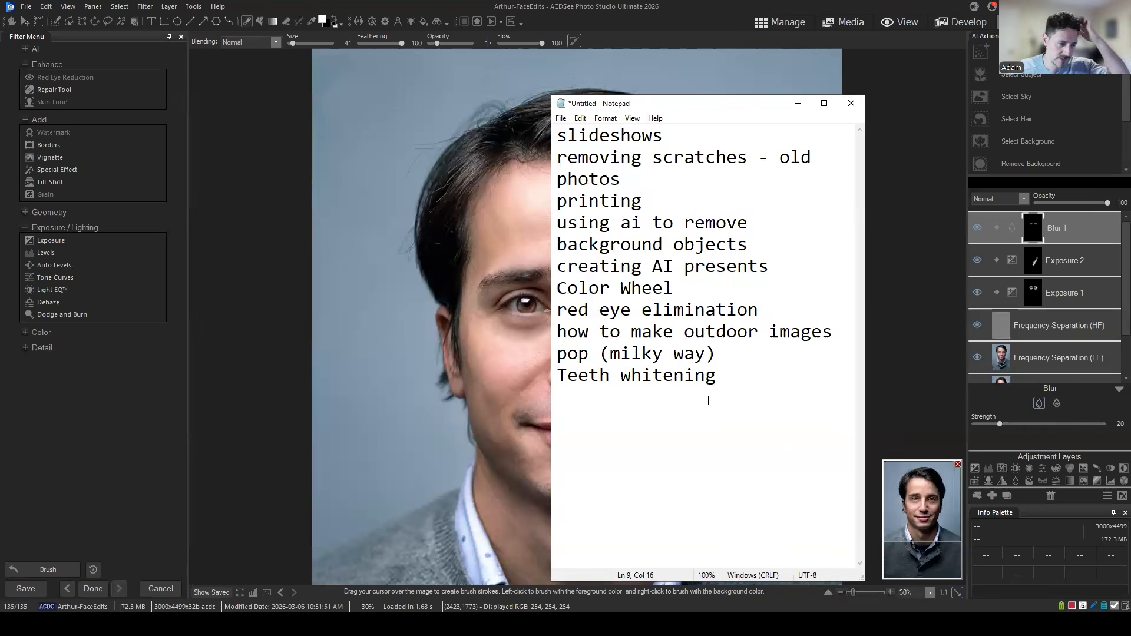
Add the topic "Mobile Sync" on a new line below "Teeth whitening" in the Notepad list.
click(738, 372)
key(Return)
text(Mobile M)
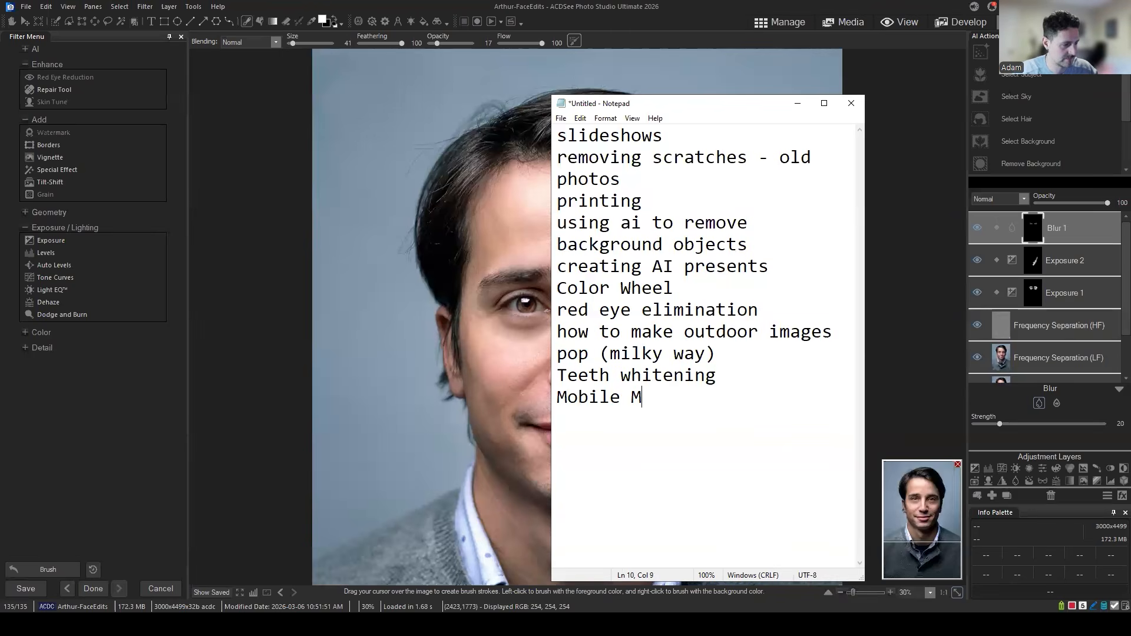
key(BackSpace)
text(Sync)
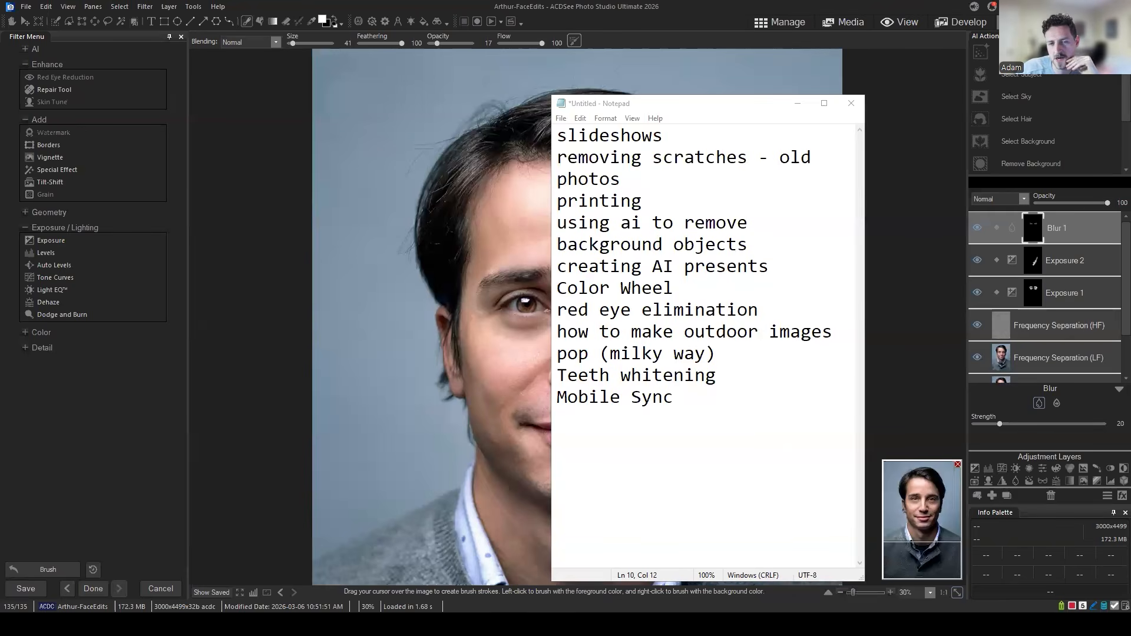
click(718, 415)
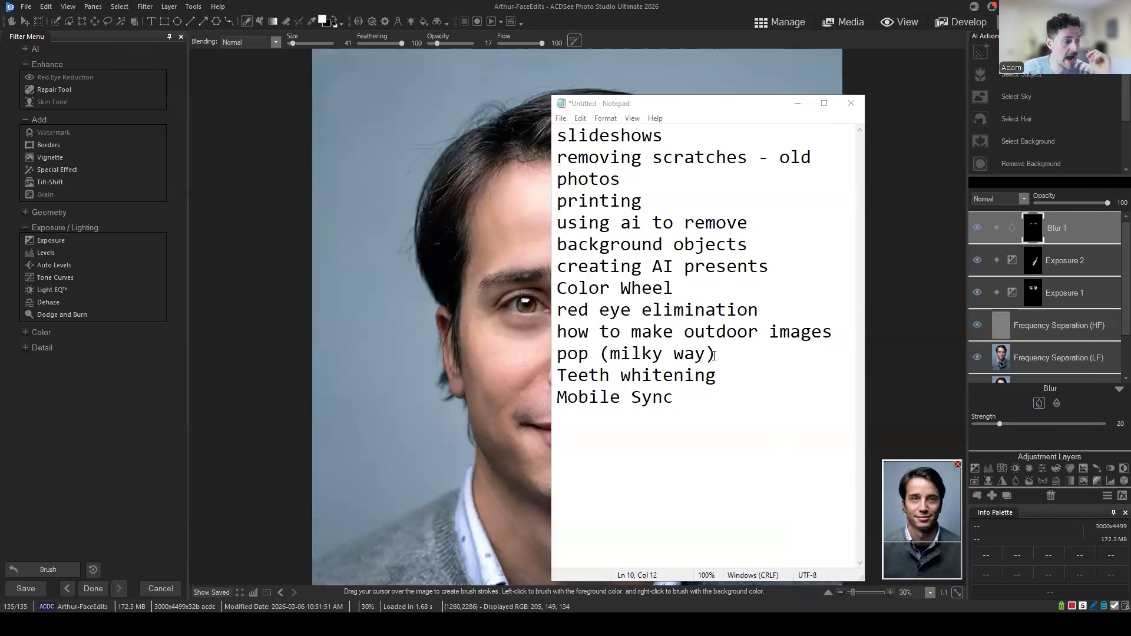
Add the topic "Database Transfer (new version)" on a new line below "Mobile Sync".
click(690, 396)
key(Return)
text(Prepa)
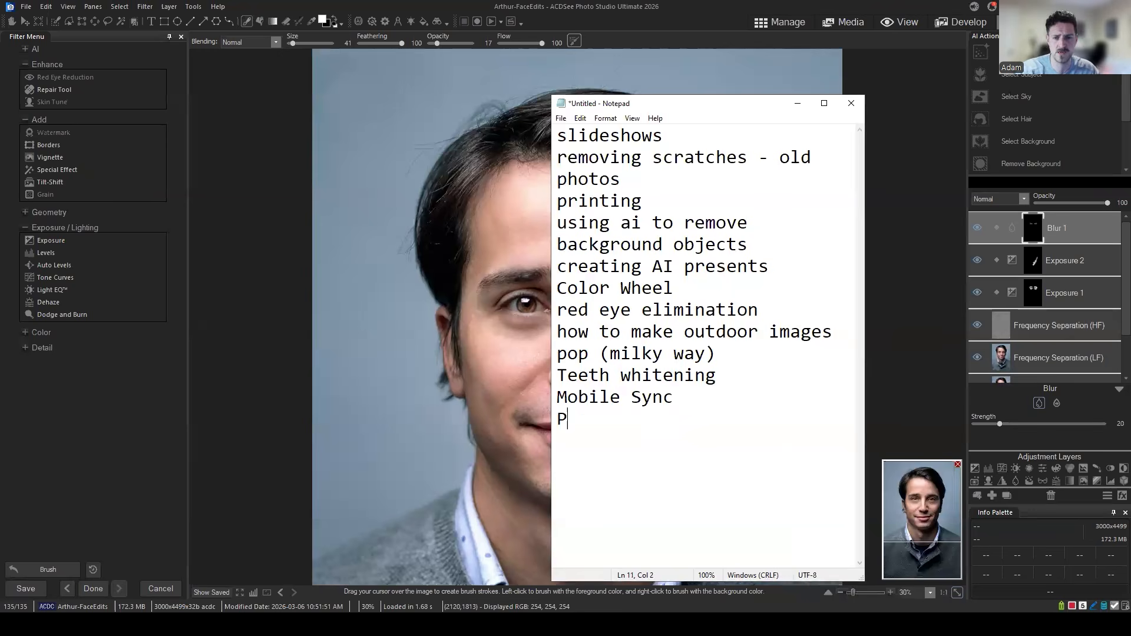
key(BackSpace)
key(BackSpace)
key(BackSpace)
key(BackSpace)
key(BackSpace)
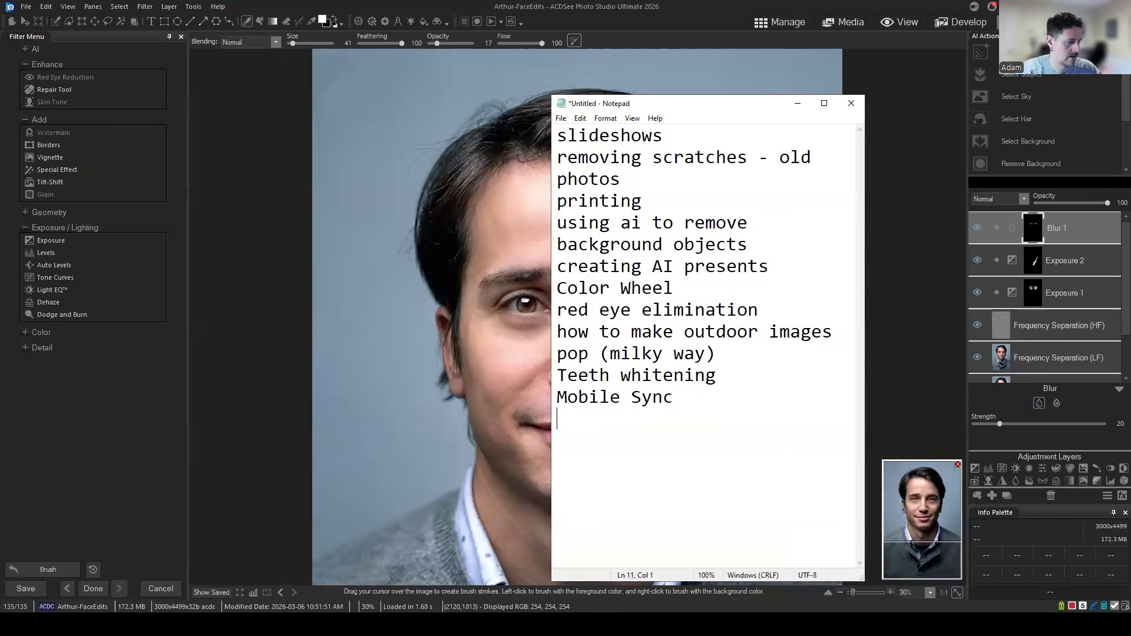
text(Database Transf)
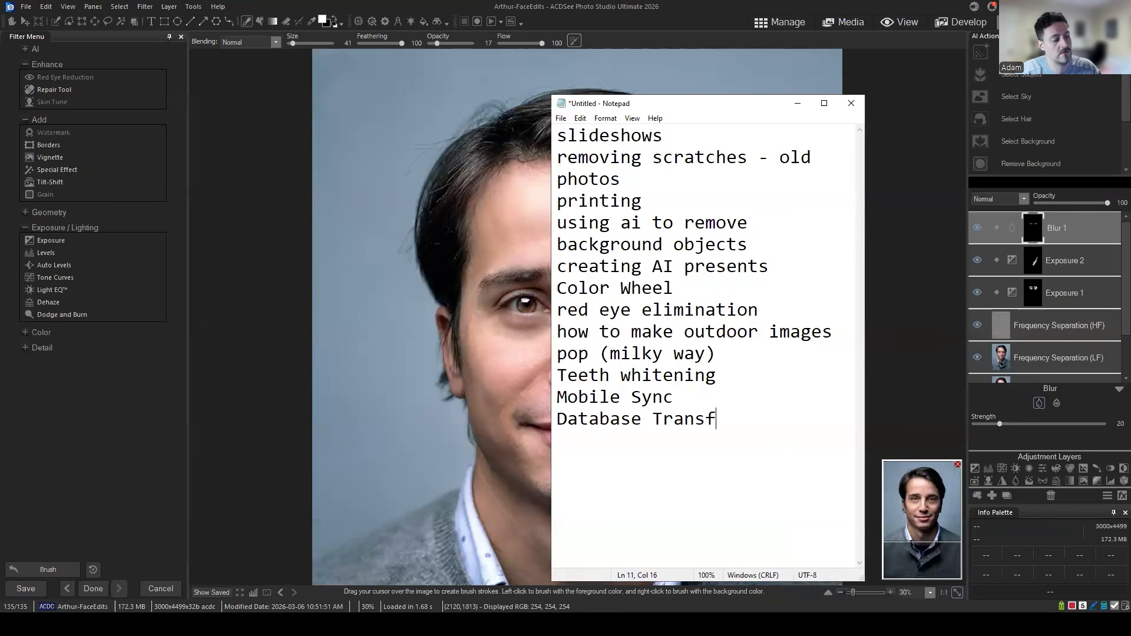
text(er (new version))
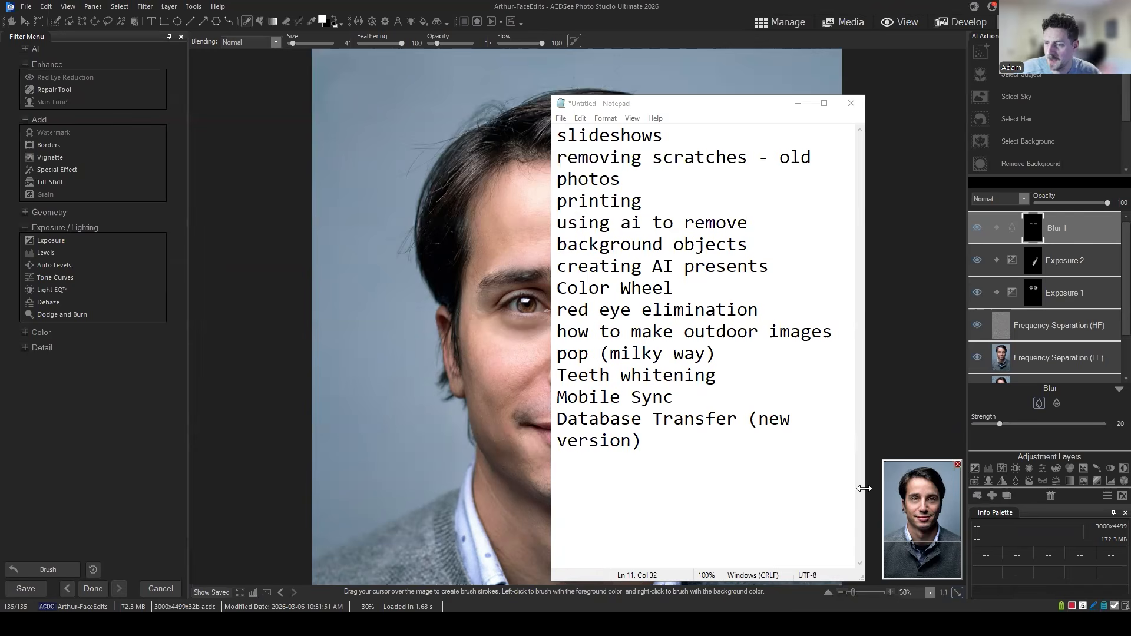
Add the topic "Work Flow" on a new line below the database transfer entry.
click(700, 448)
key(Return)
text(Work Flow)
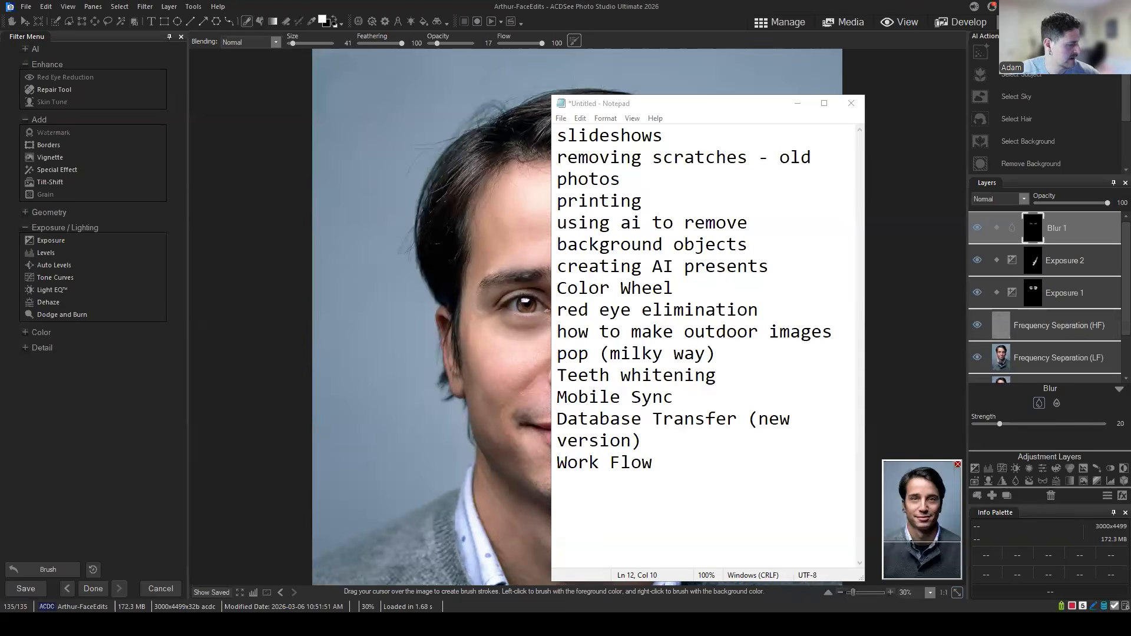
Switch to Chrome, look through the latest videos on the ACDSee YouTube channel, and minimize the browser to return to Notepad.
key(alt+Tab)
scroll(574, 302, down, 2)
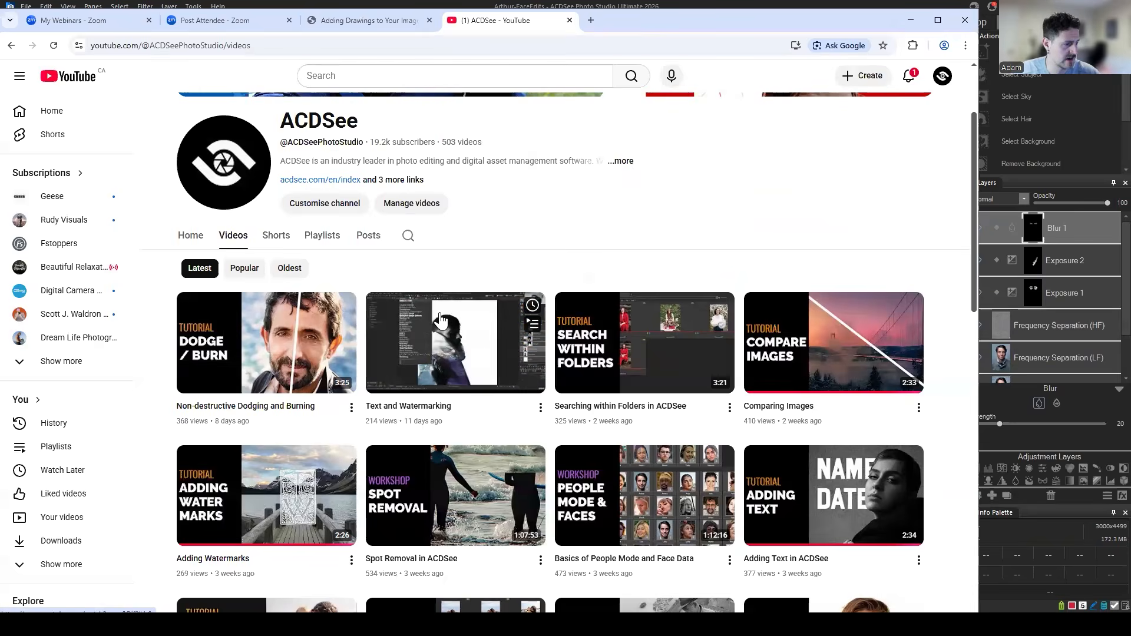
scroll(828, 194, down, 4)
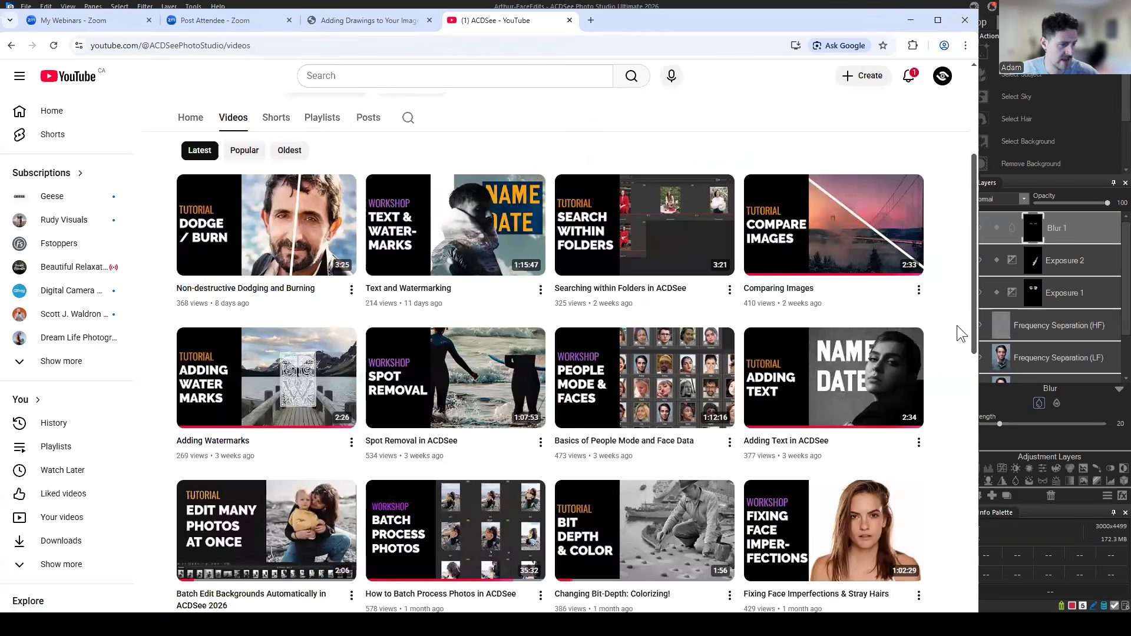
scroll(843, 283, up, 2)
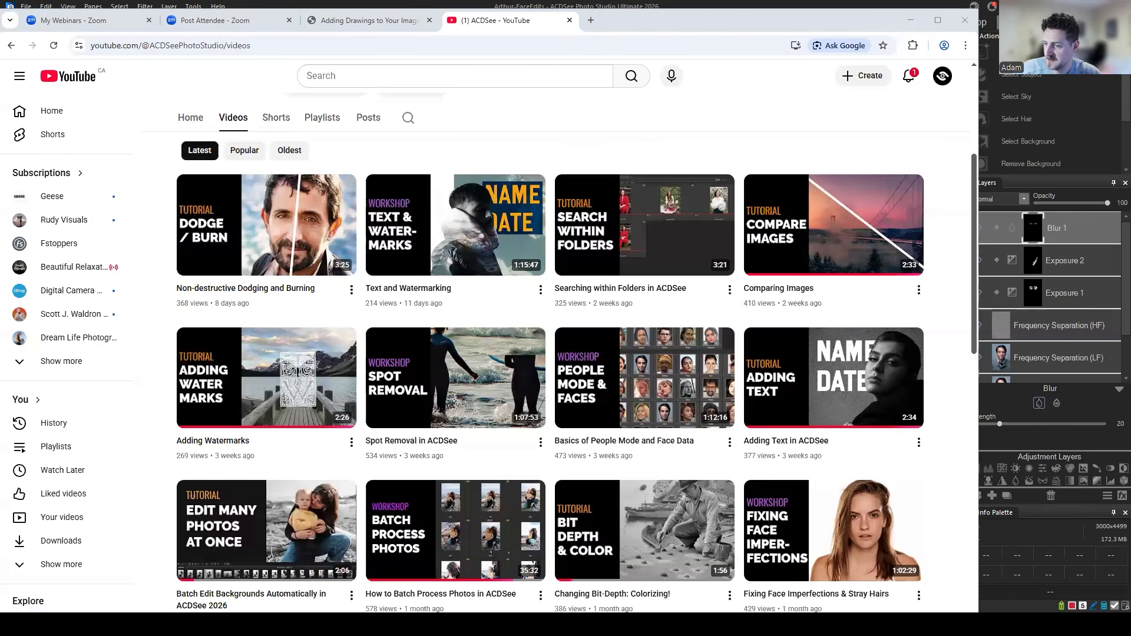
click(911, 20)
click(714, 468)
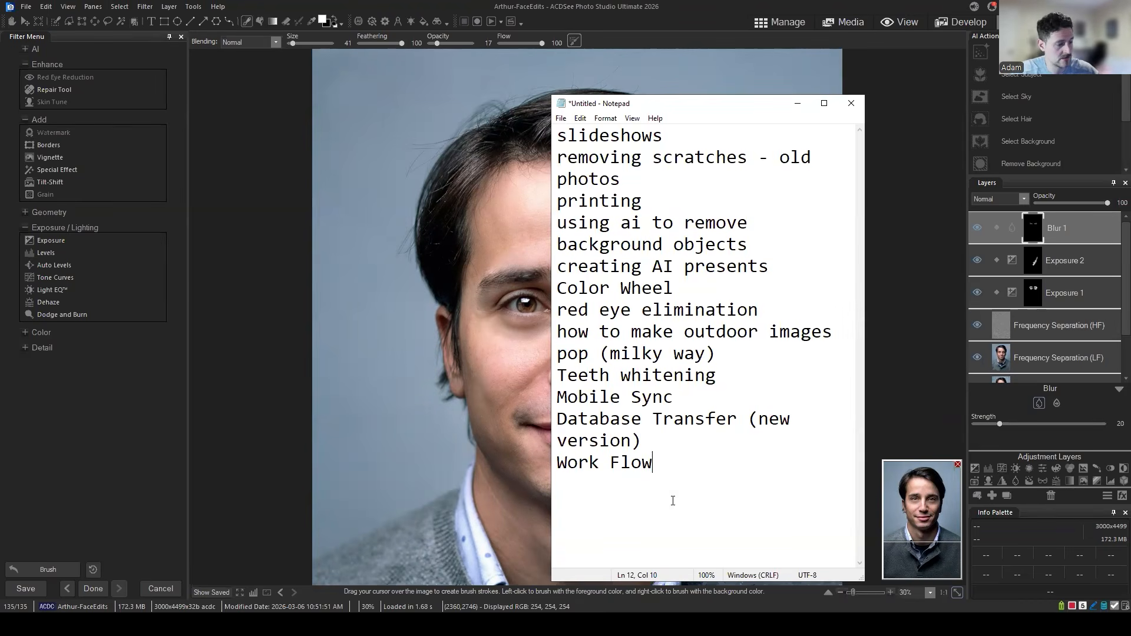
Add the topic "Difference between acdsee and gemstone" on a new line below "Work Flow".
click(677, 462)
key(Return)
text(Differen)
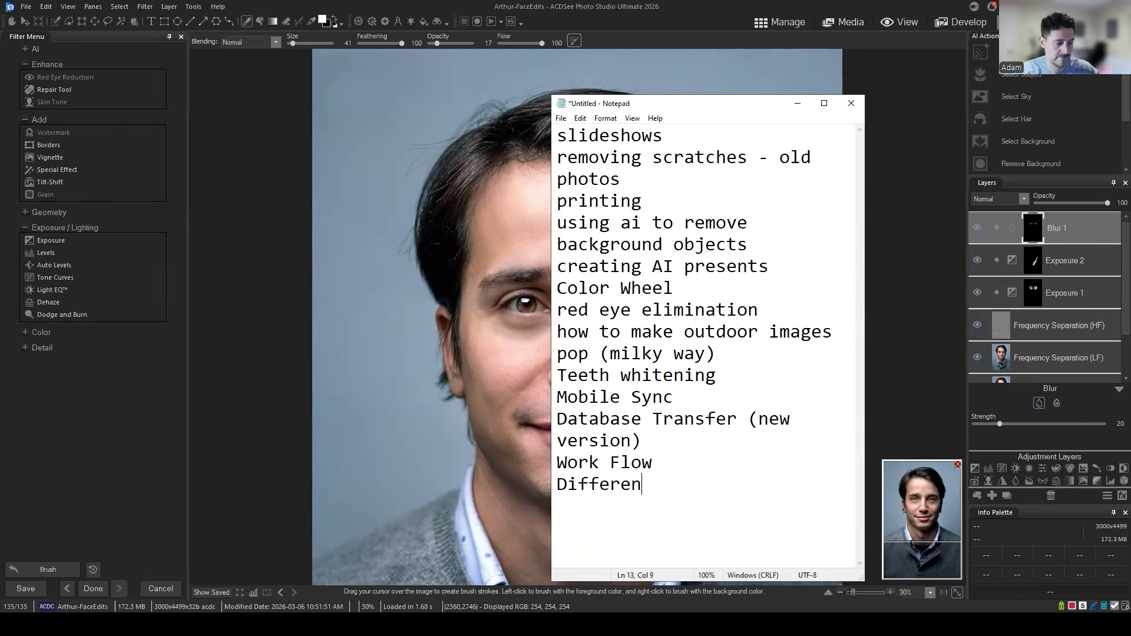
text(ce between acdss)
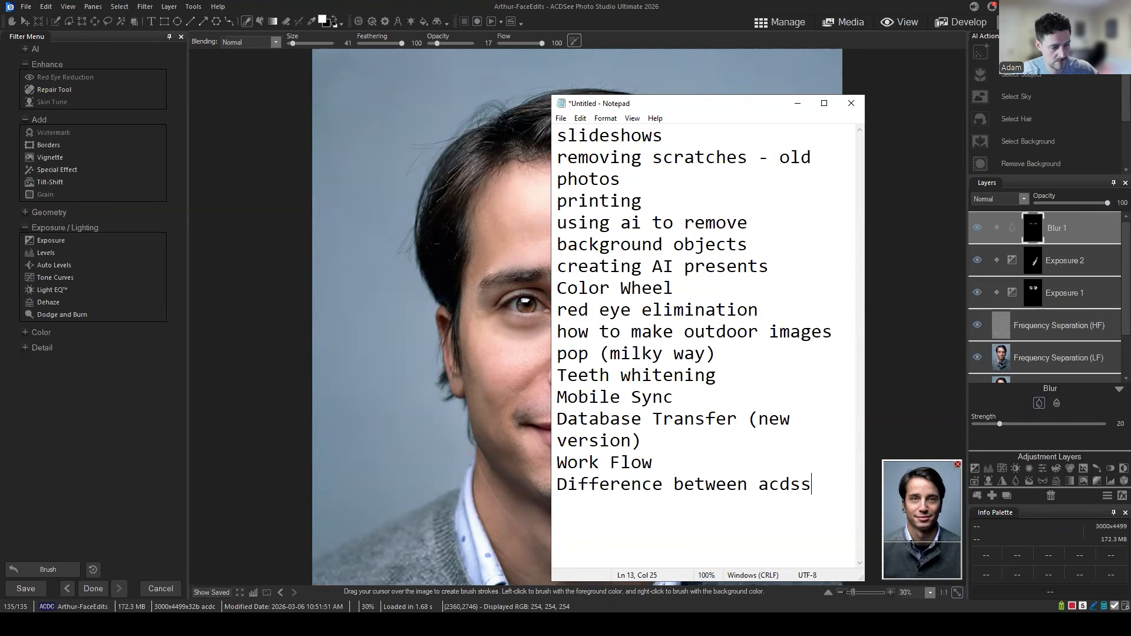
key(BackSpace)
text(ee and gemstone)
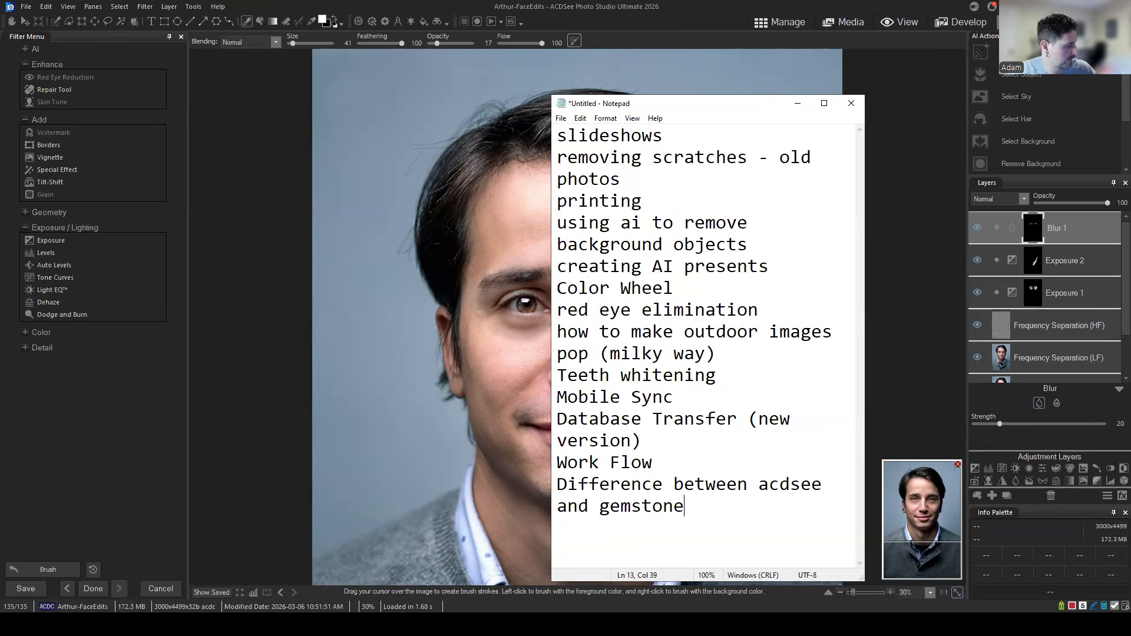
Switch to Chrome, open the "Text and Watermarking" workshop video in a new tab, close that tab, and minimize the browser.
click(238, 625)
middle_click(465, 230)
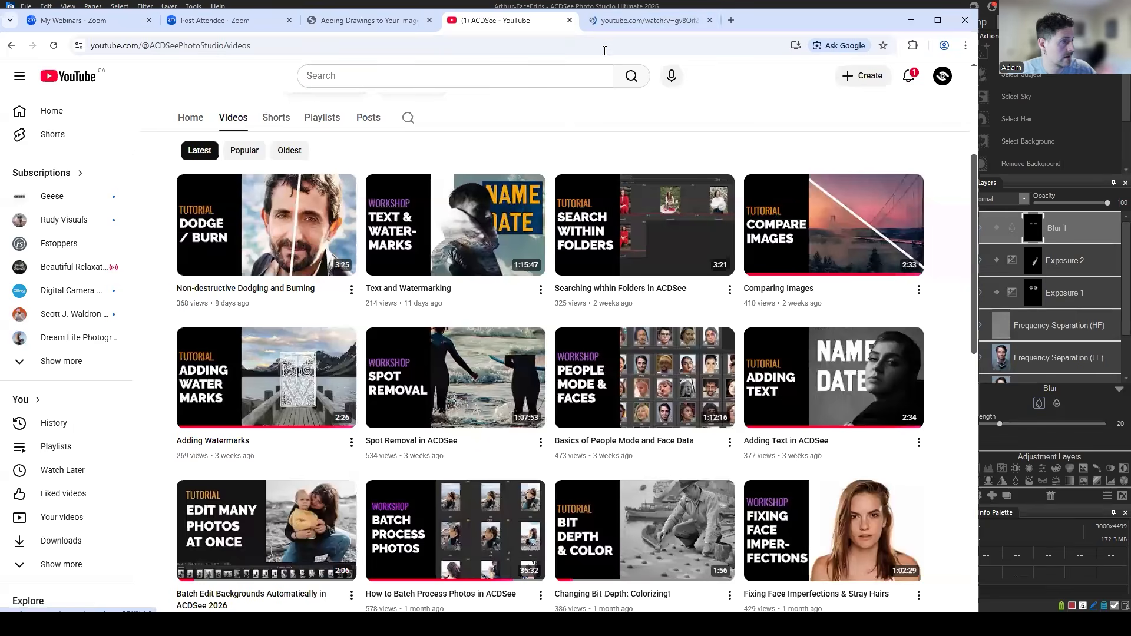
click(550, 46)
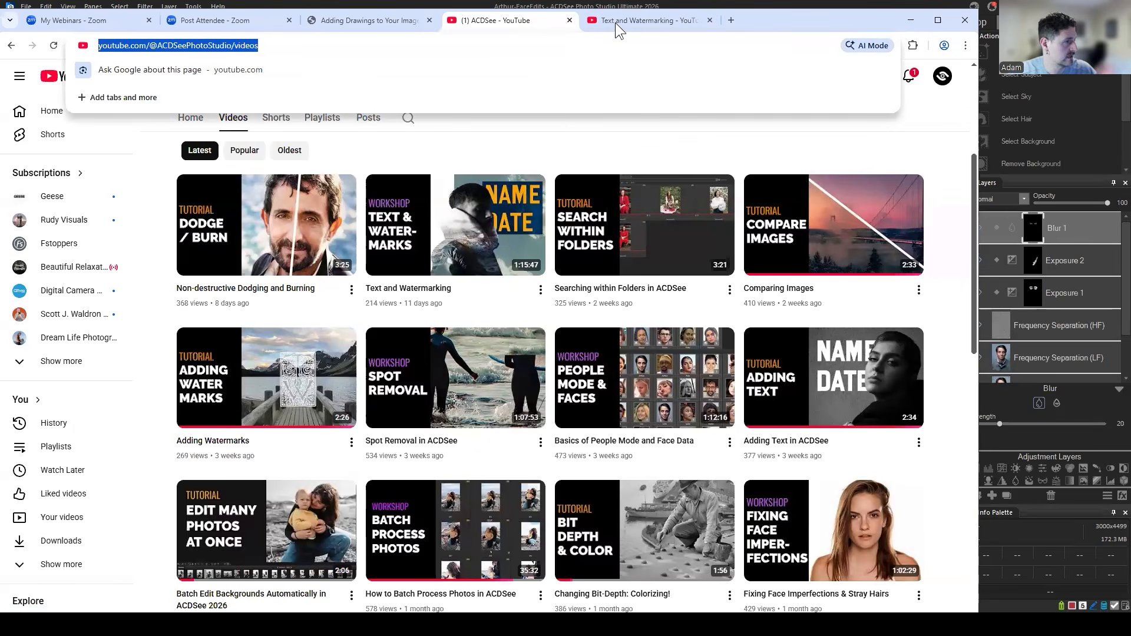
click(695, 19)
click(710, 20)
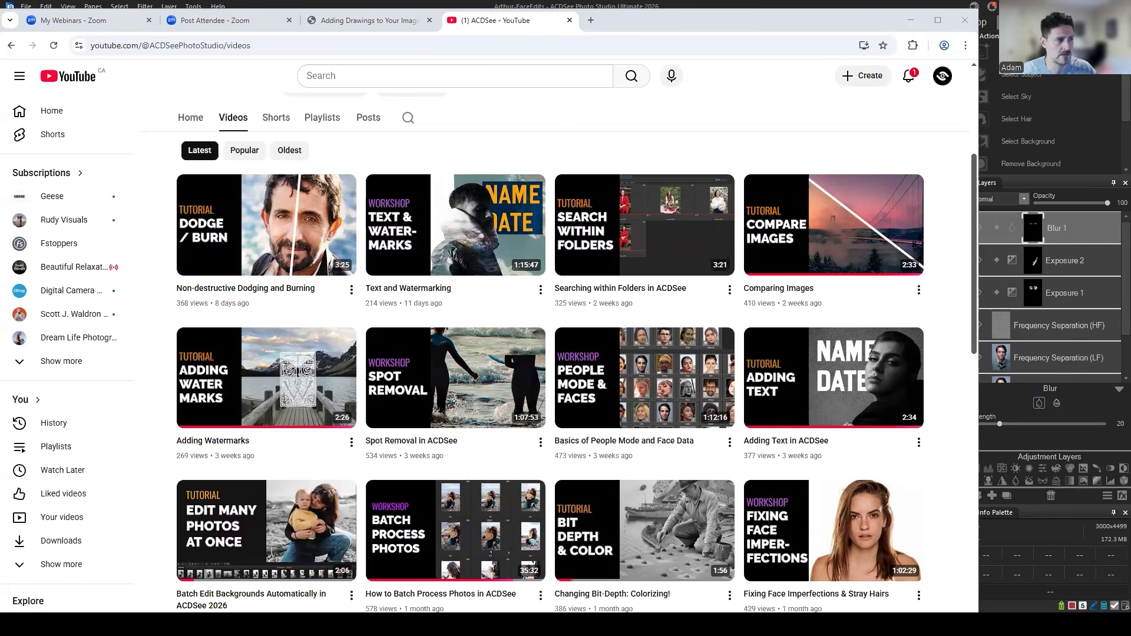
click(911, 21)
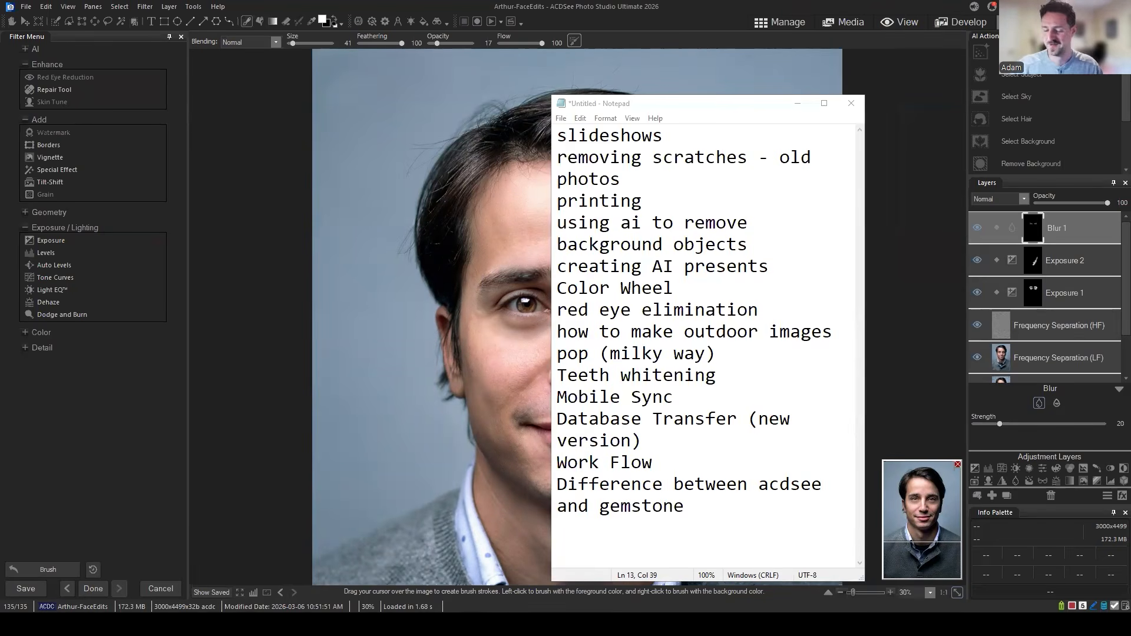
Start a new line below the "Difference between acdsee and gemstone" entry in the Notepad list.
click(708, 516)
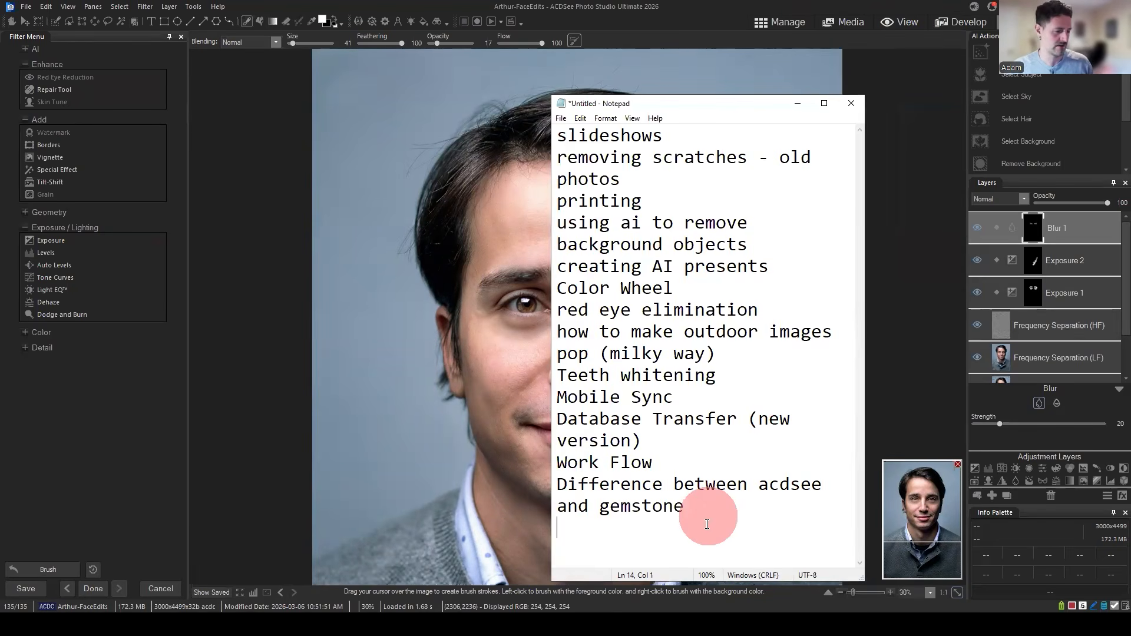